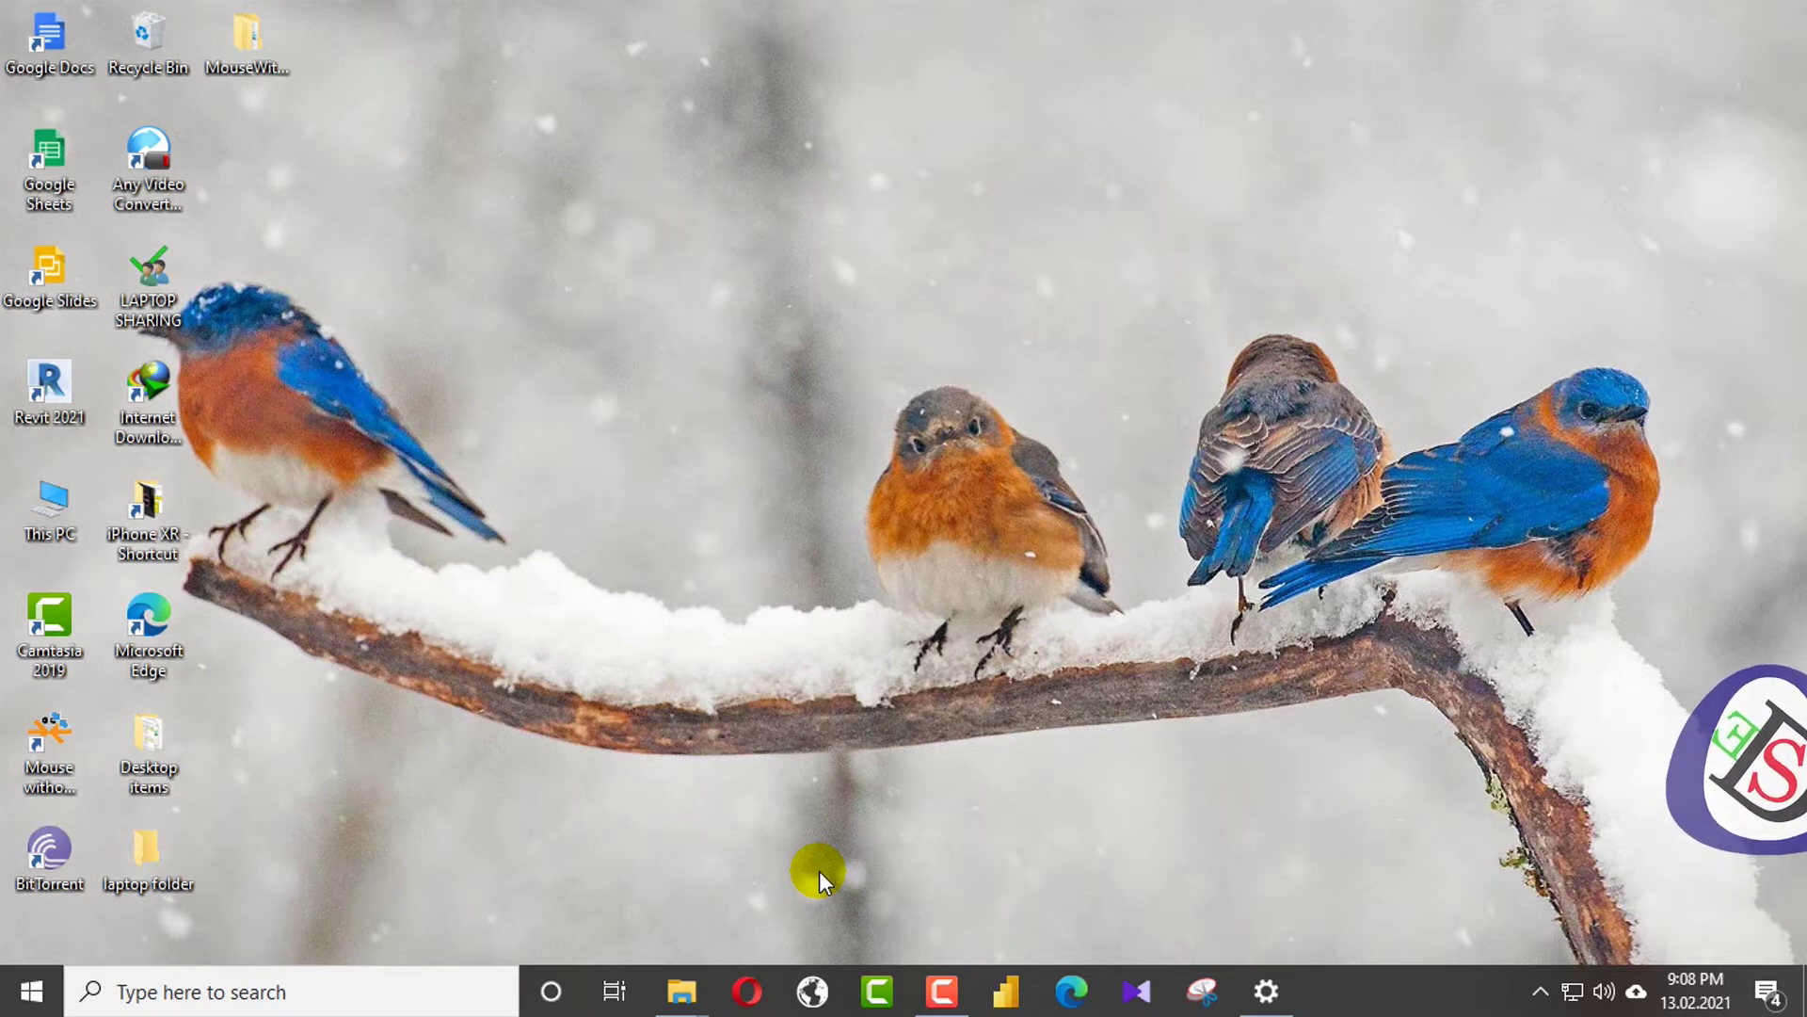
- Find Primavera P6 through Windows search and pin it to the taskbar
{"action": "key", "text": "super+s"}
{"action": "type", "text": "PRo"}
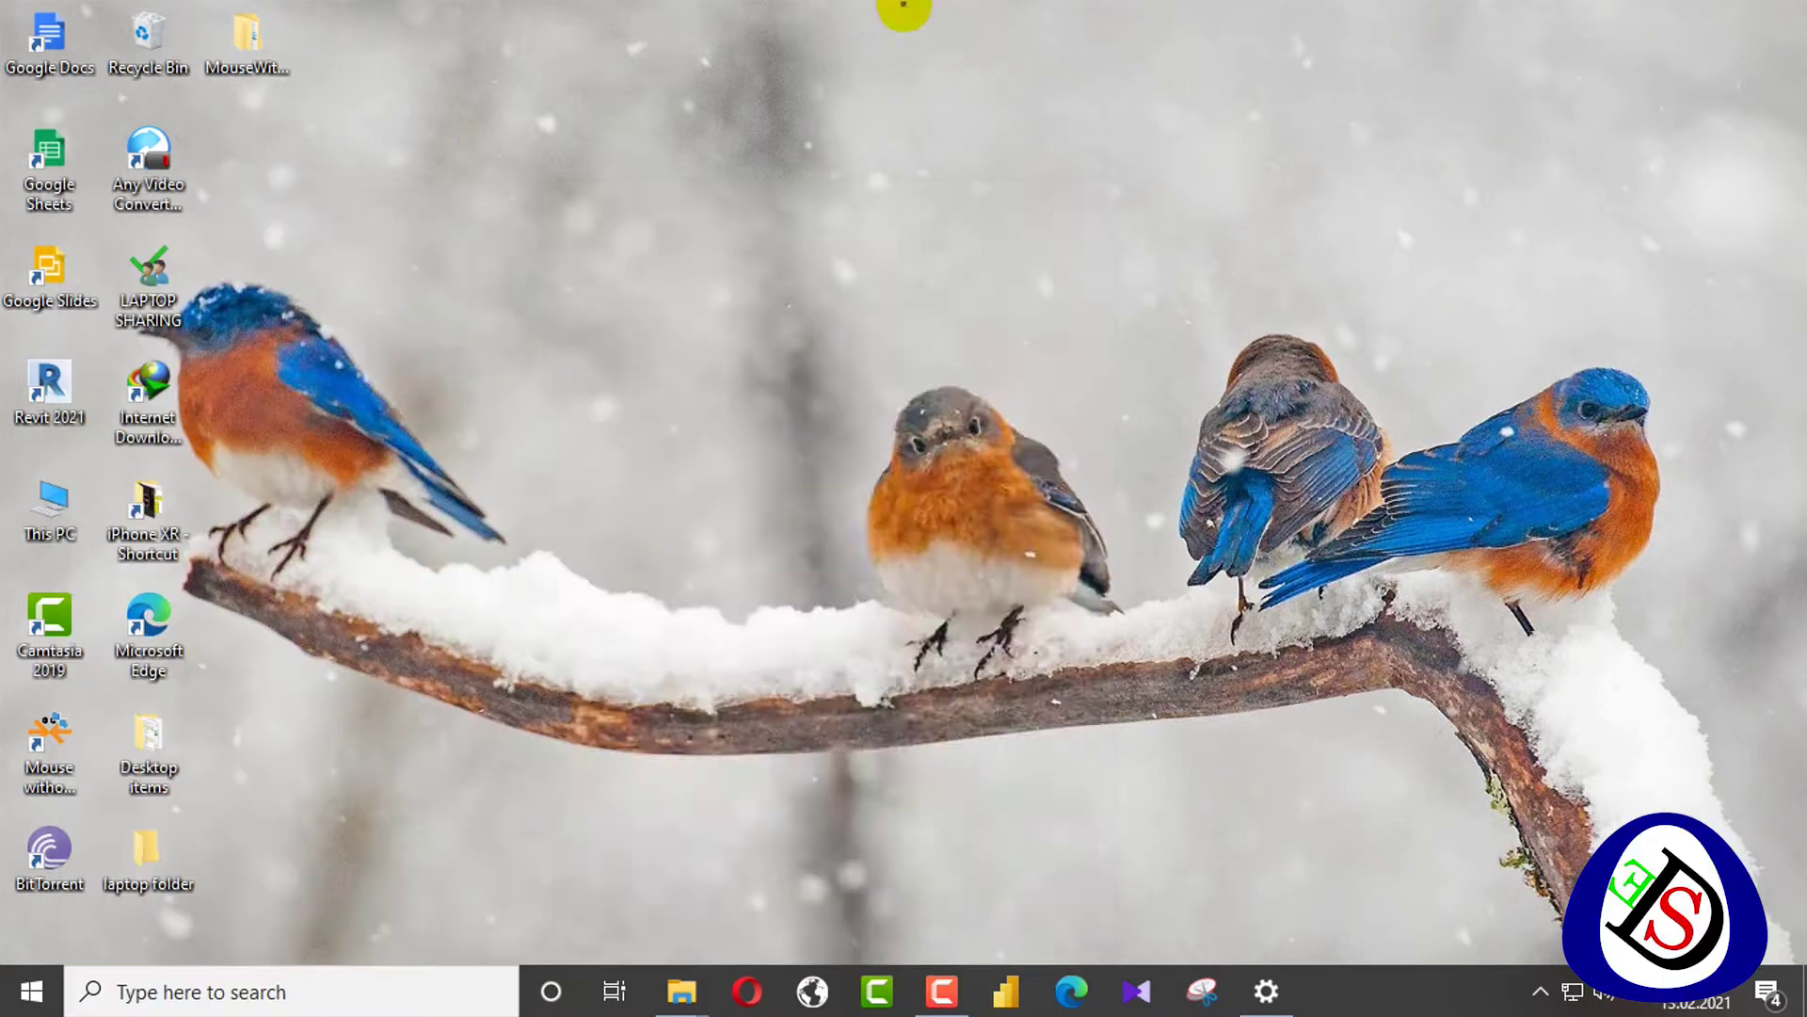
{"action": "right_click", "coordinate": [1331, 991]}
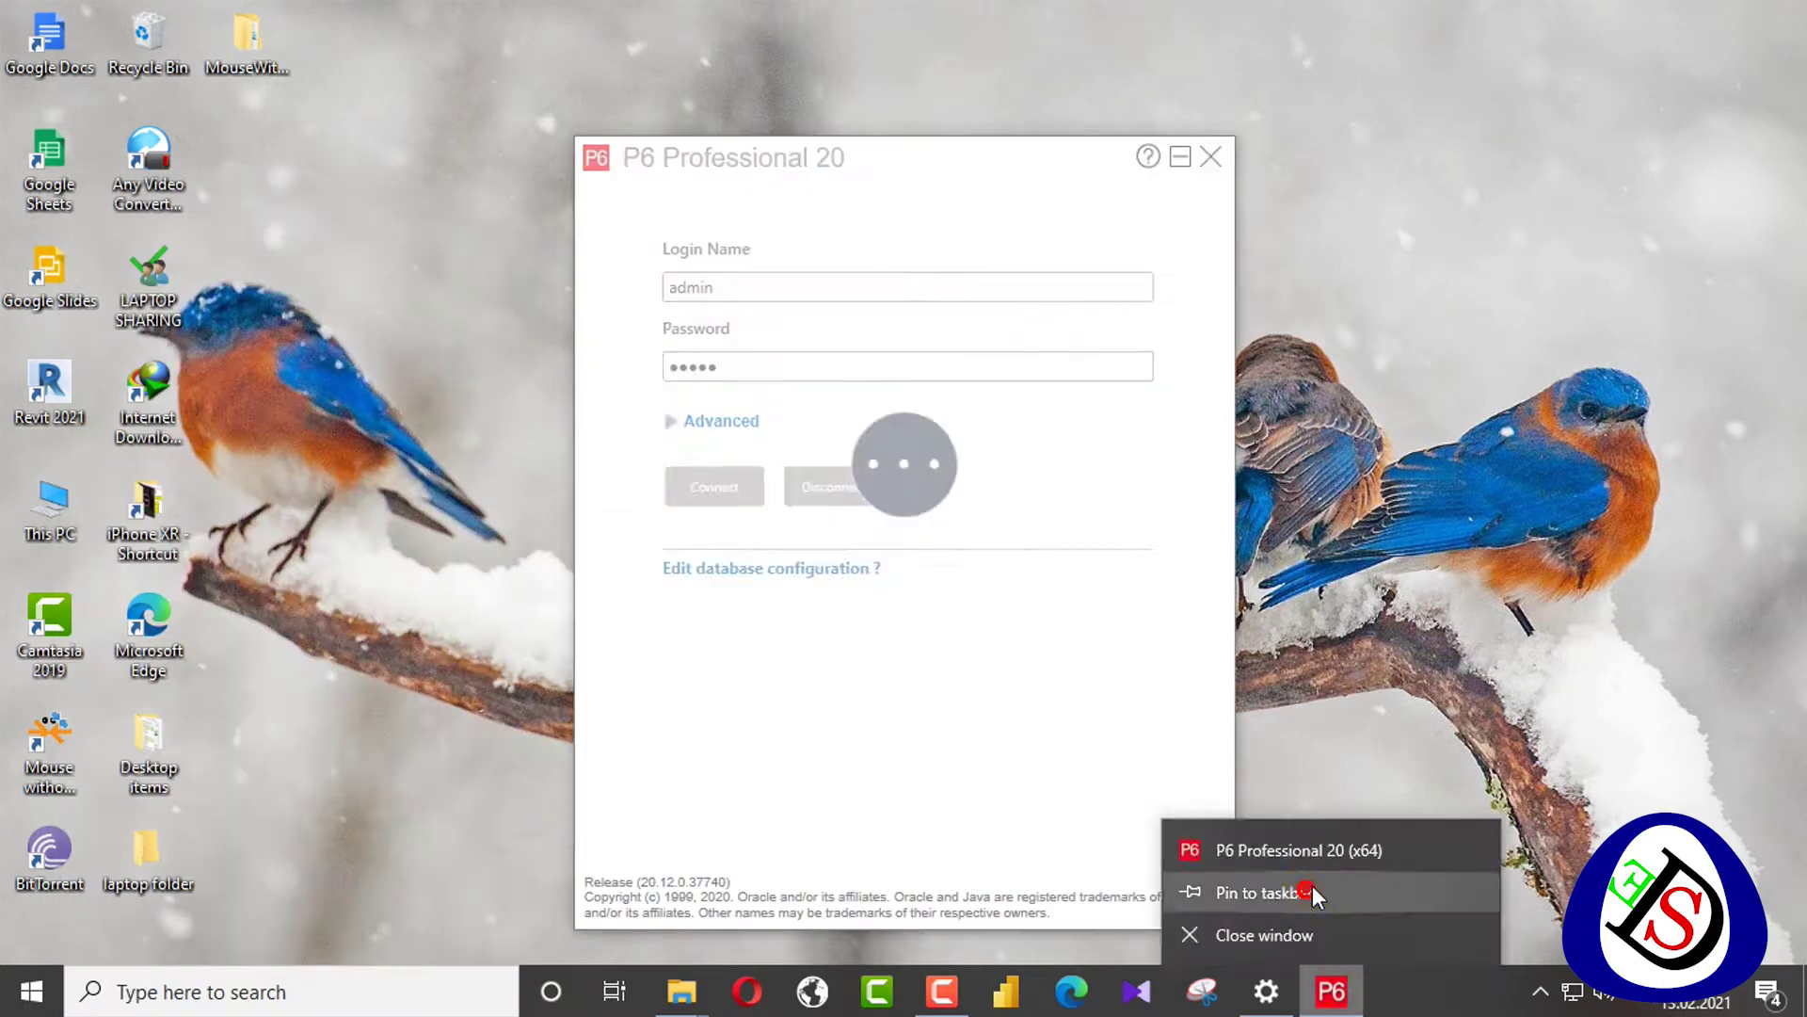
{"action": "left_click", "coordinate": [1314, 890]}
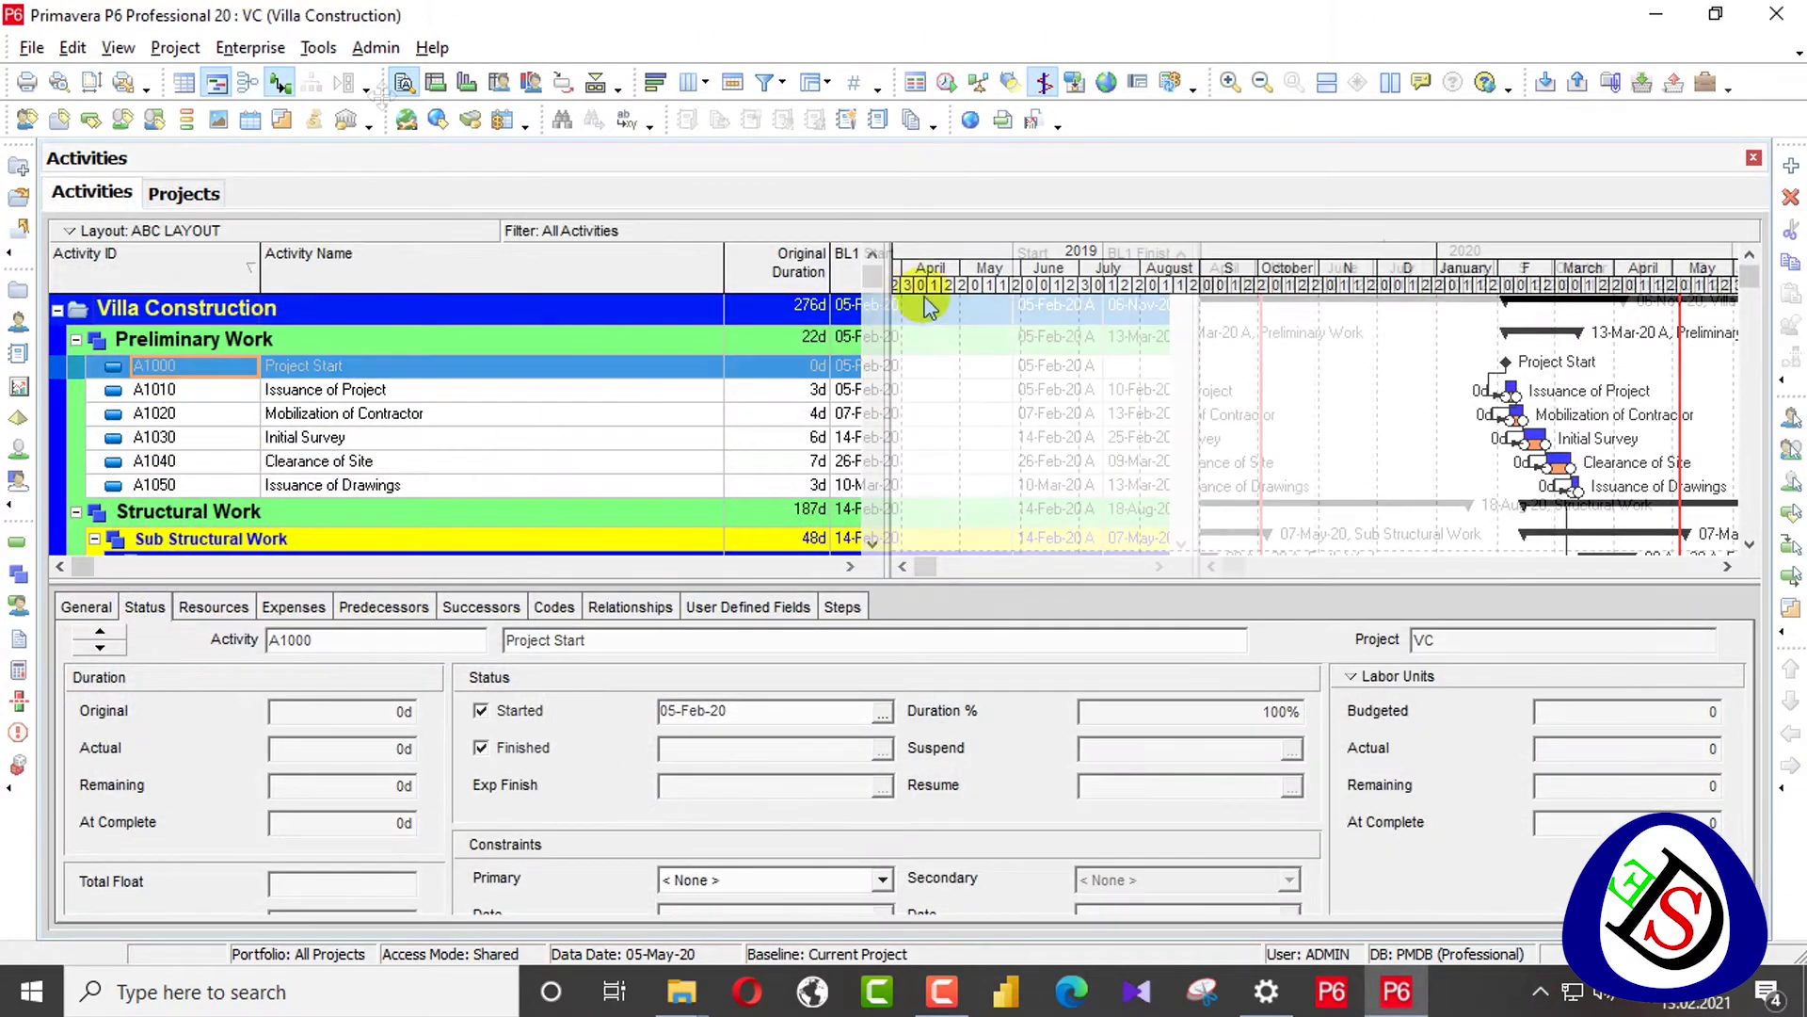
- Open the Villa Construction schedule's print preview and zoom out to the full page
{"action": "left_click", "coordinate": [32, 48]}
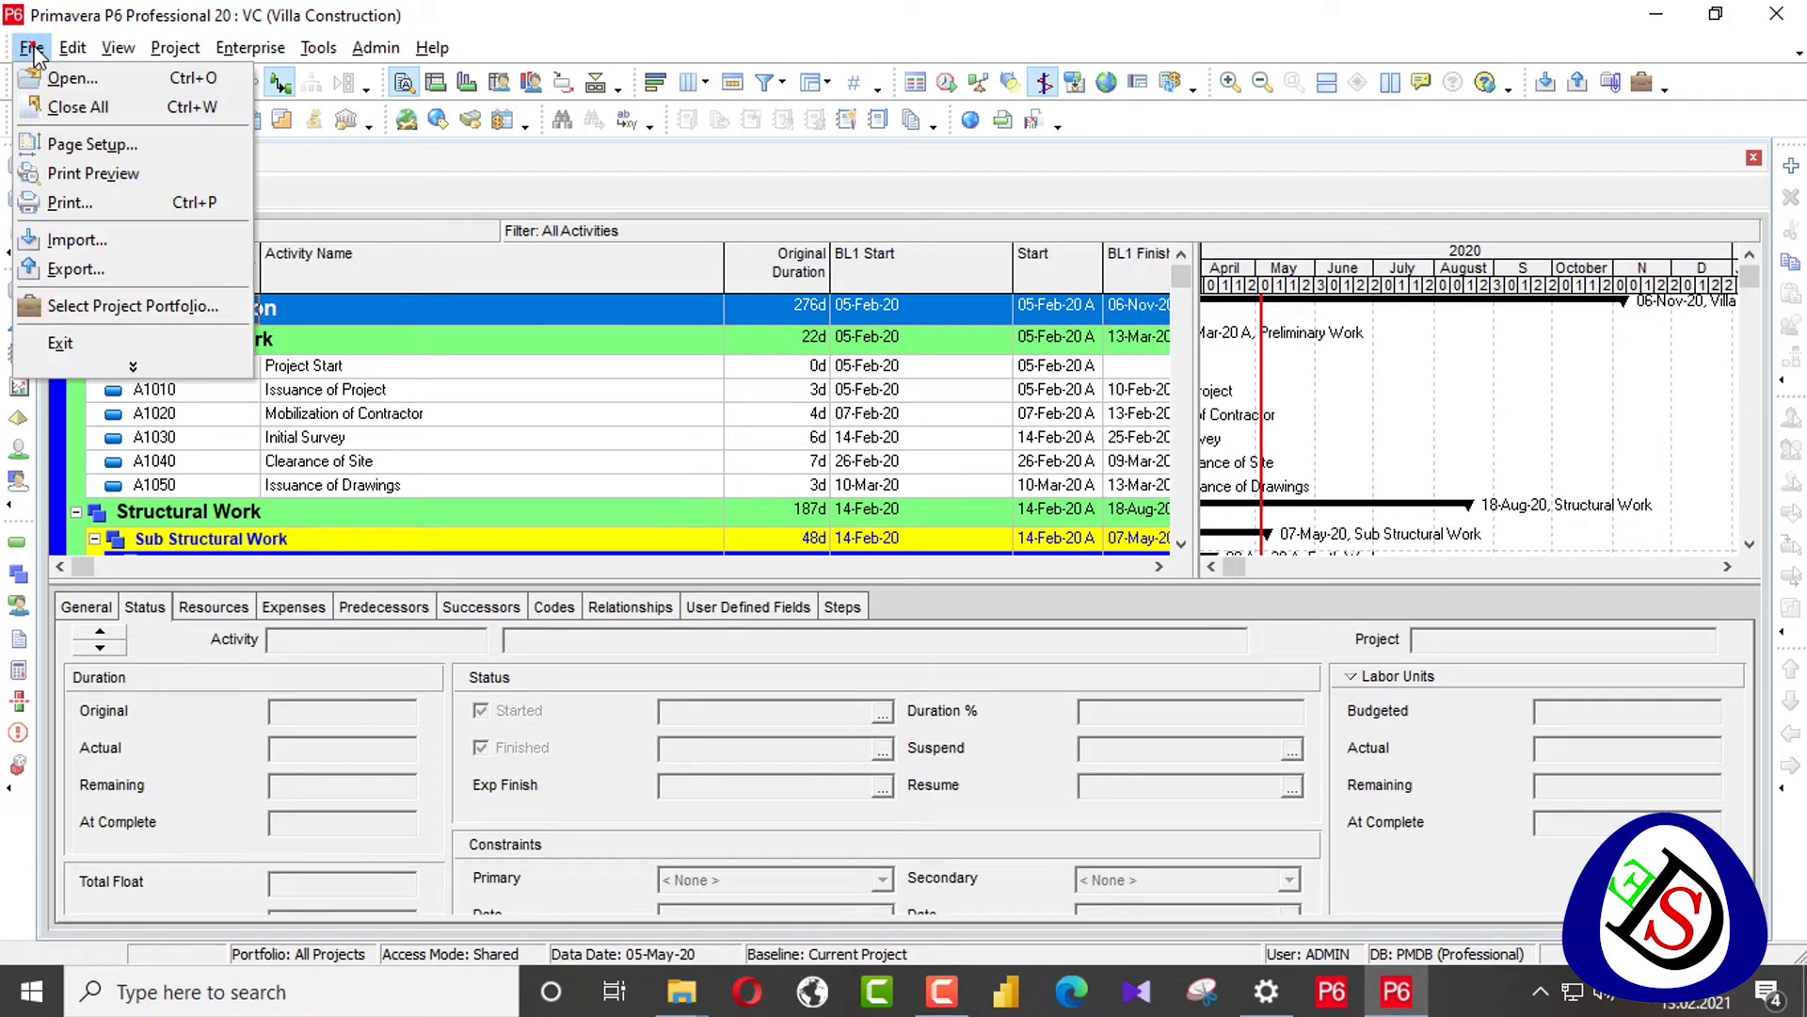
{"action": "left_click", "coordinate": [103, 173]}
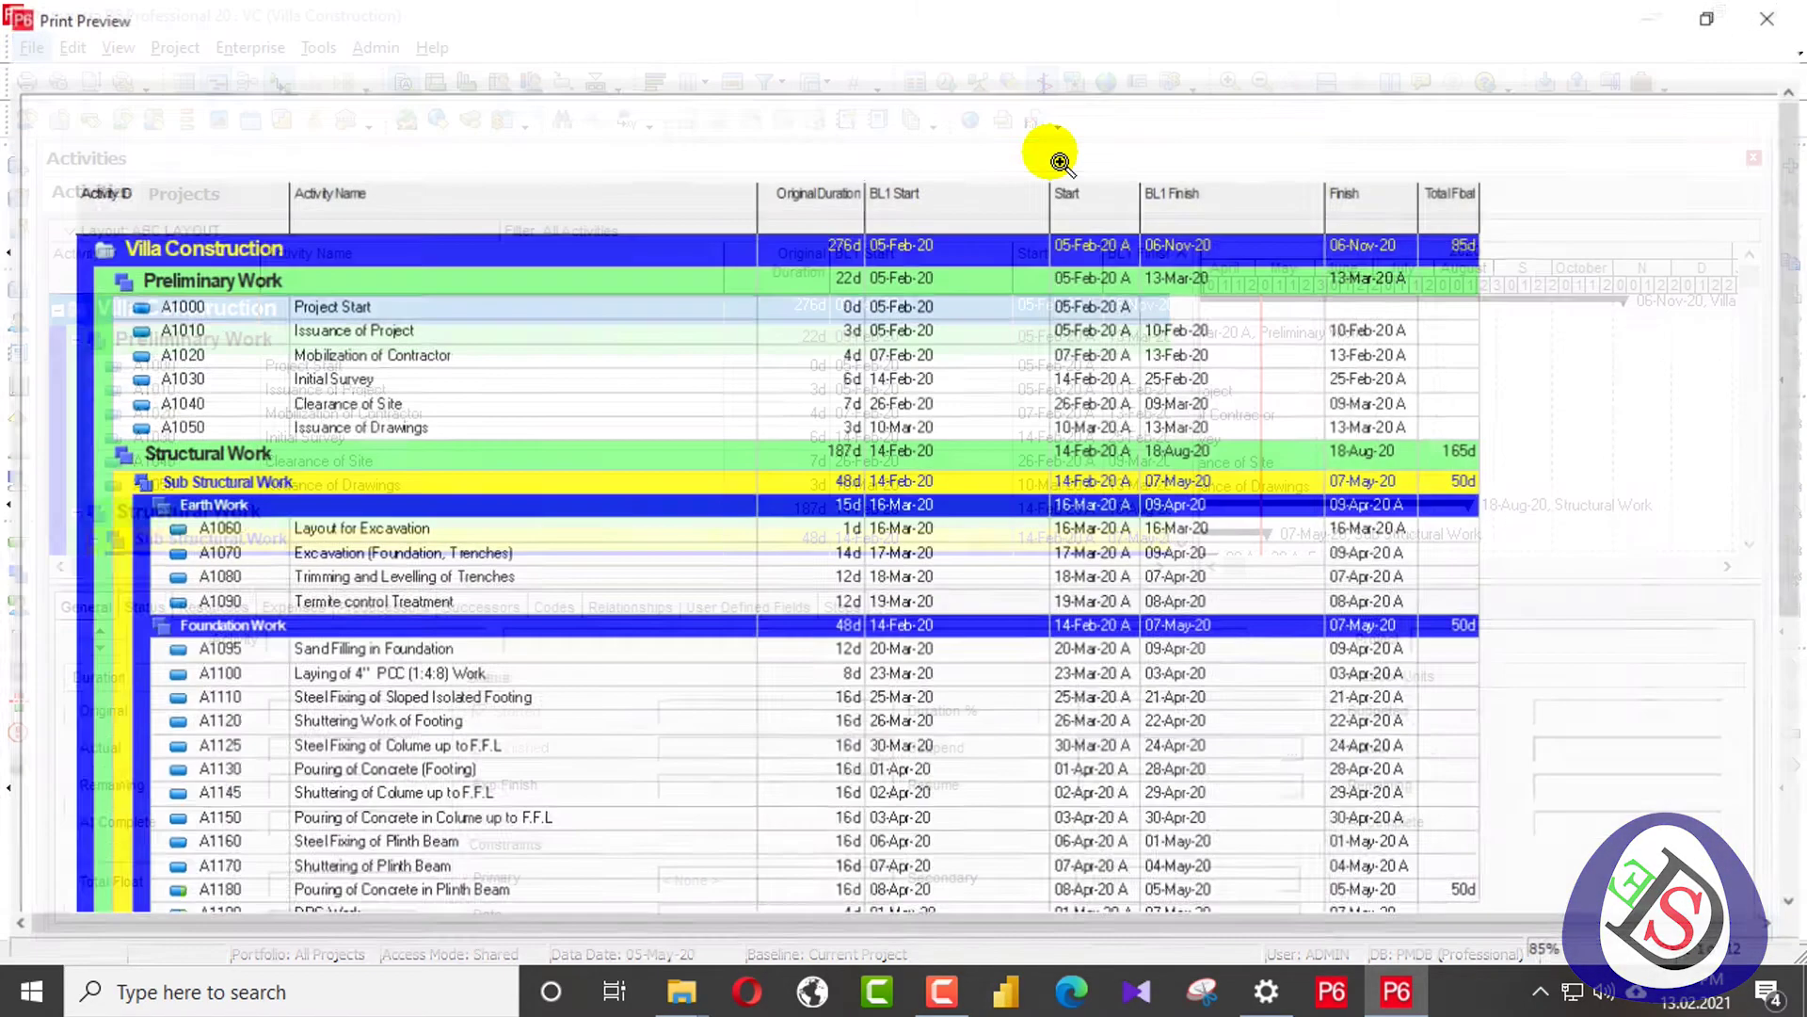
{"action": "scroll", "coordinate": [395, 371], "scroll_direction": "down", "scroll_amount": 10}
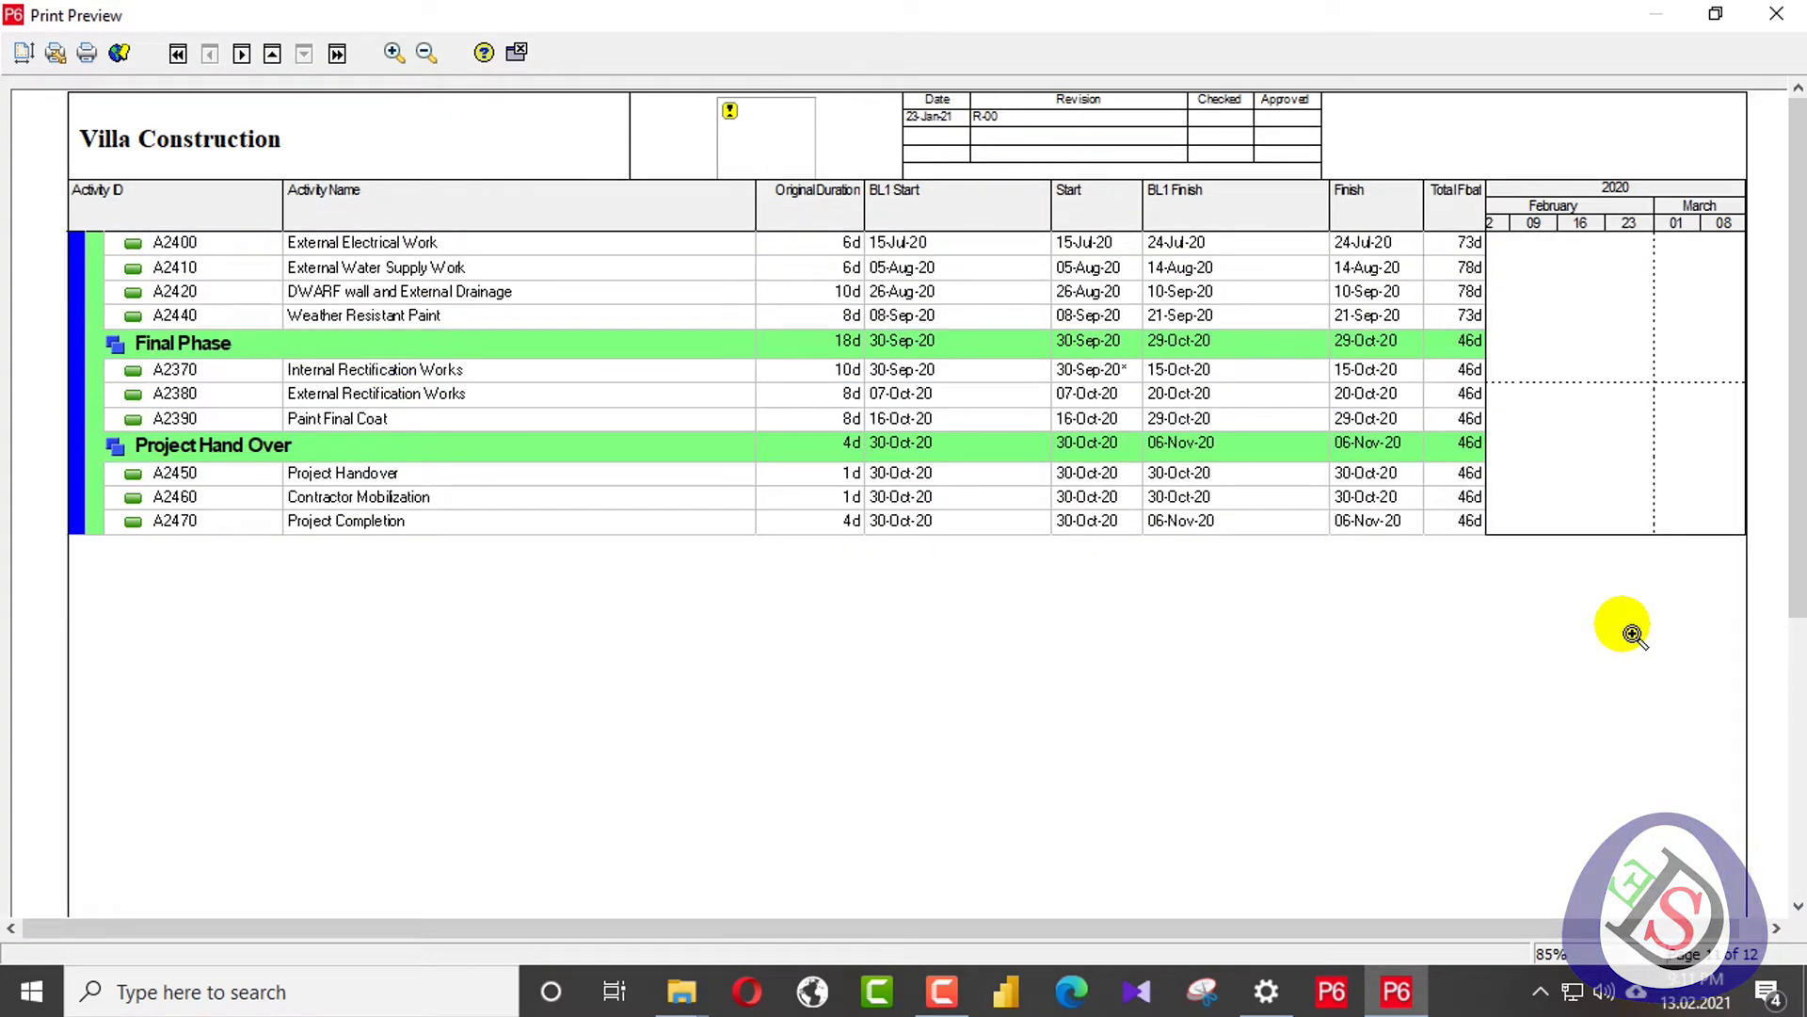
{"action": "left_click", "coordinate": [426, 53]}
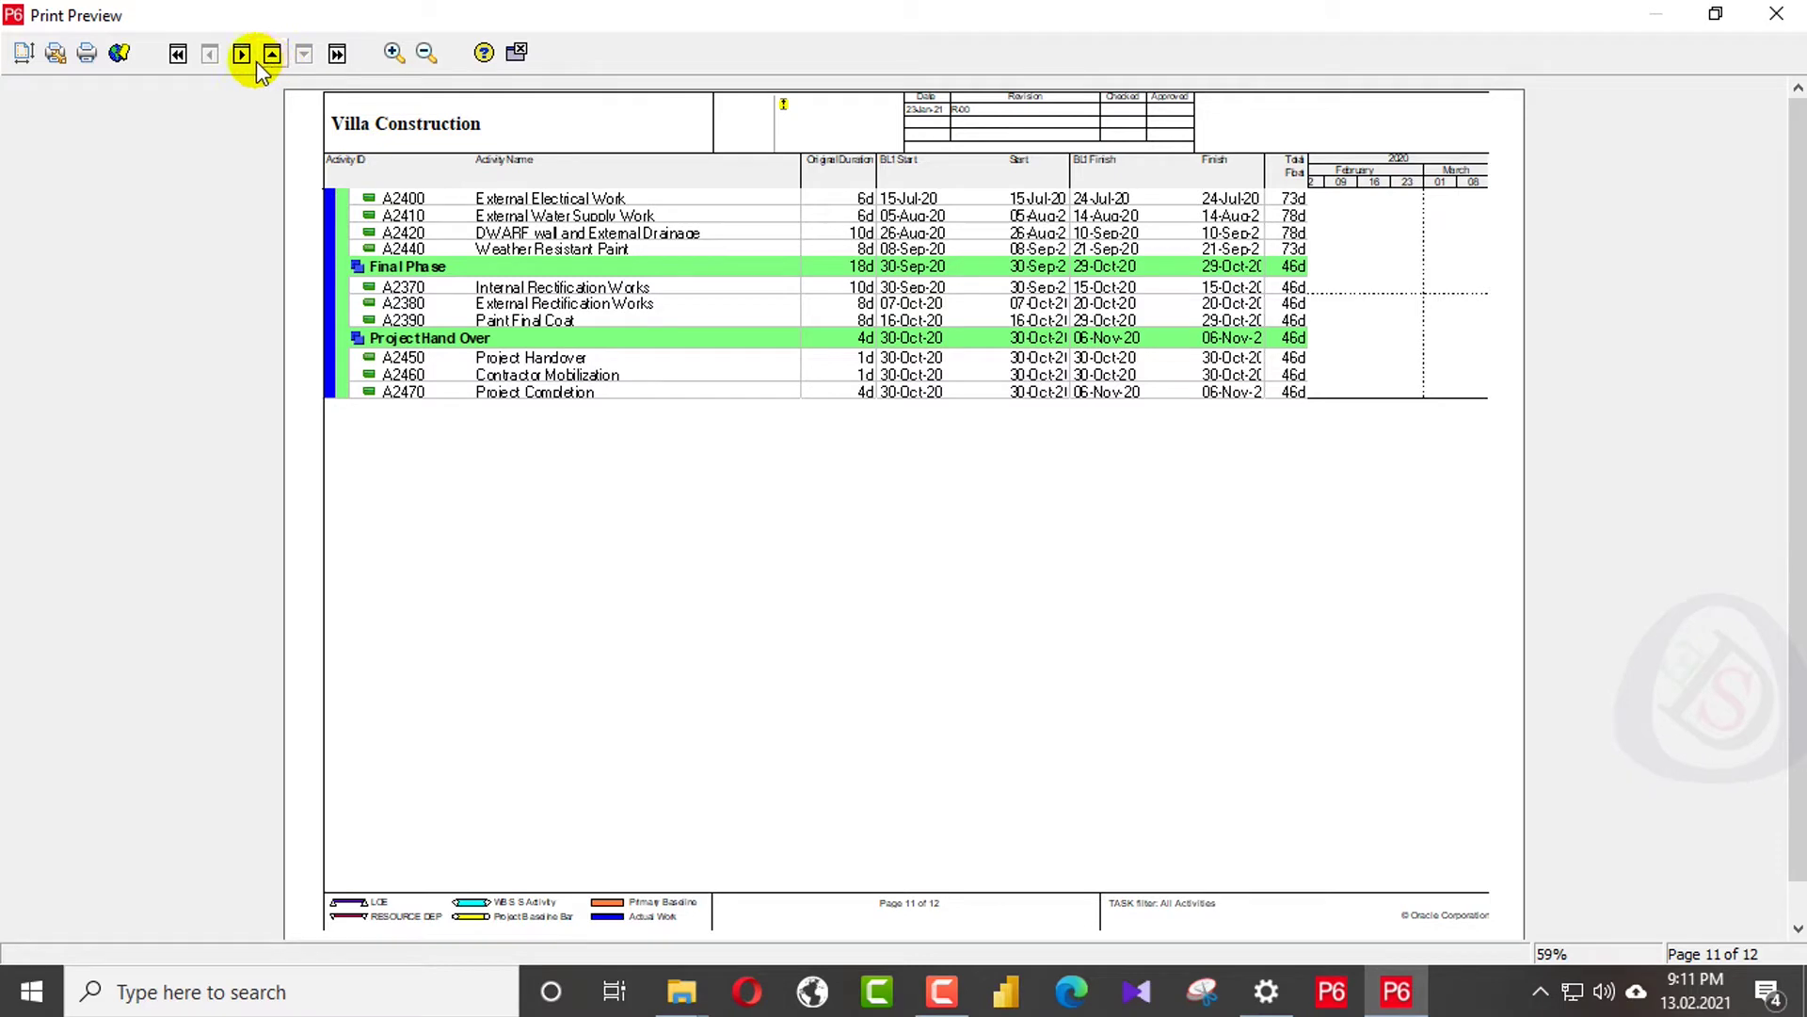
- Review the Options, Margins and Page tabs of Page Setup and confirm them
{"action": "left_click", "coordinate": [23, 53]}
{"action": "left_click", "coordinate": [1159, 276]}
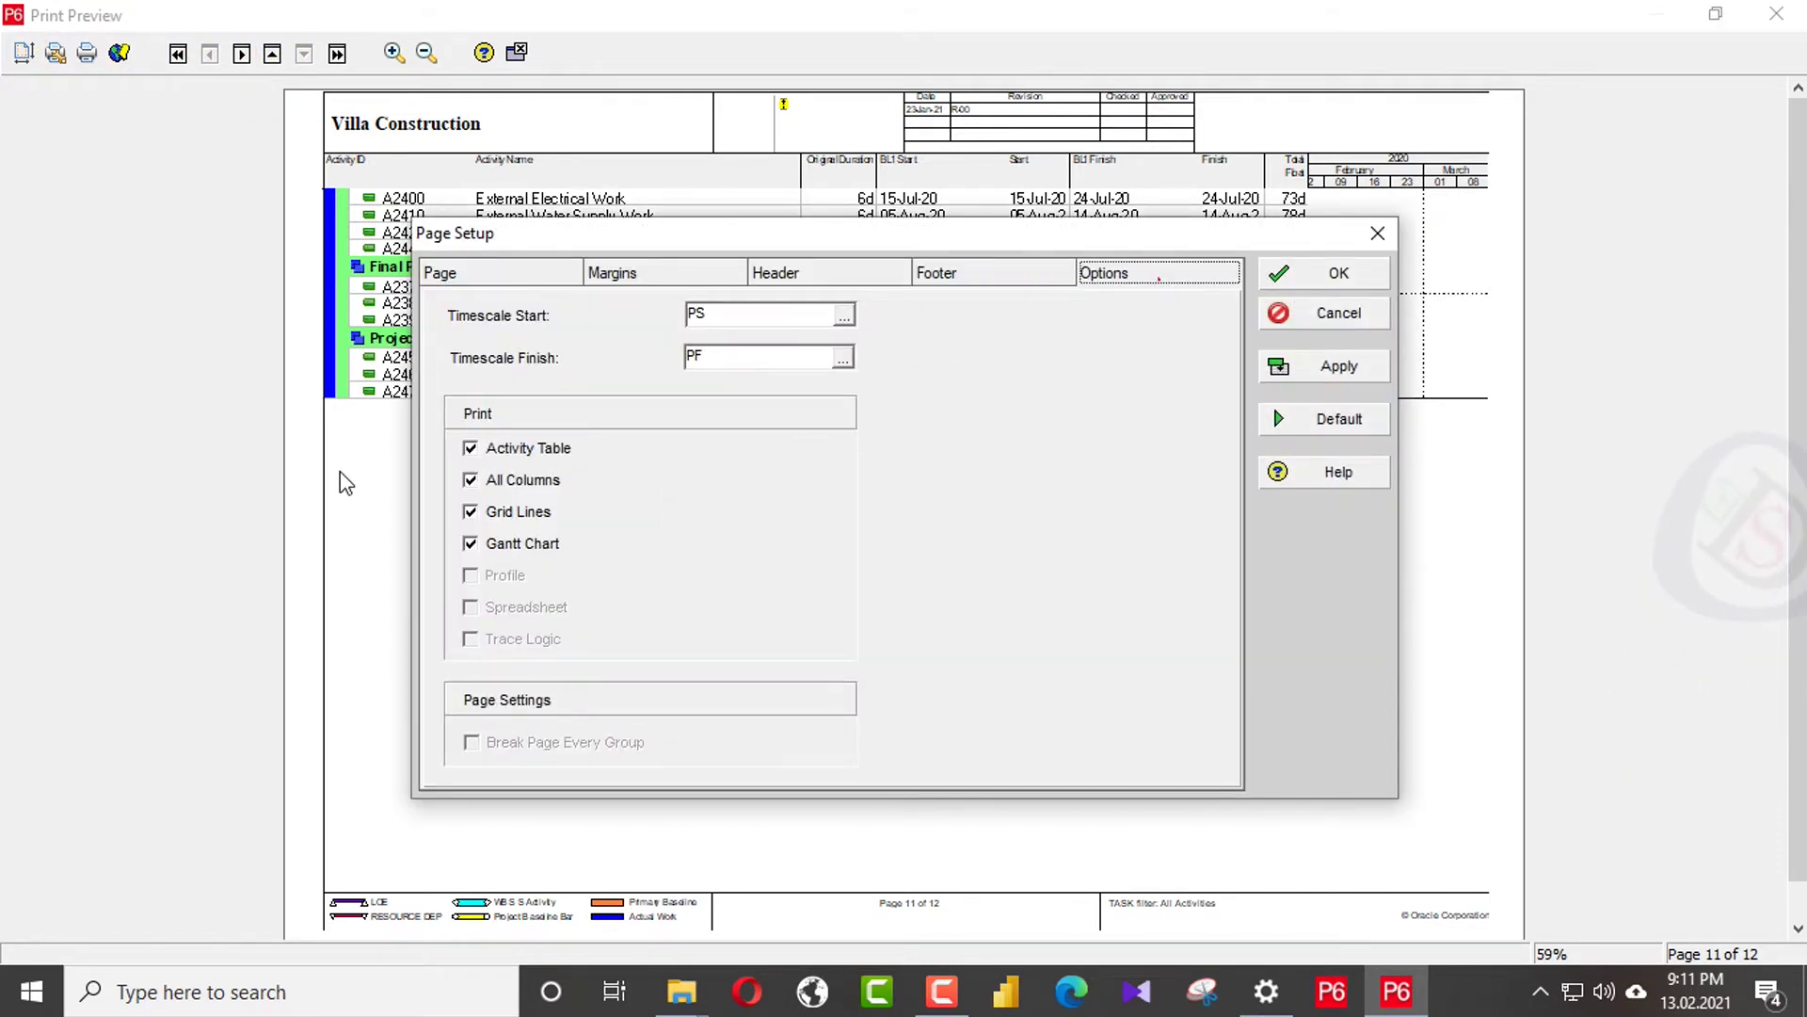
{"action": "left_click", "coordinate": [629, 275]}
{"action": "left_click", "coordinate": [1130, 273]}
{"action": "left_click", "coordinate": [454, 273]}
{"action": "key", "text": "Return"}
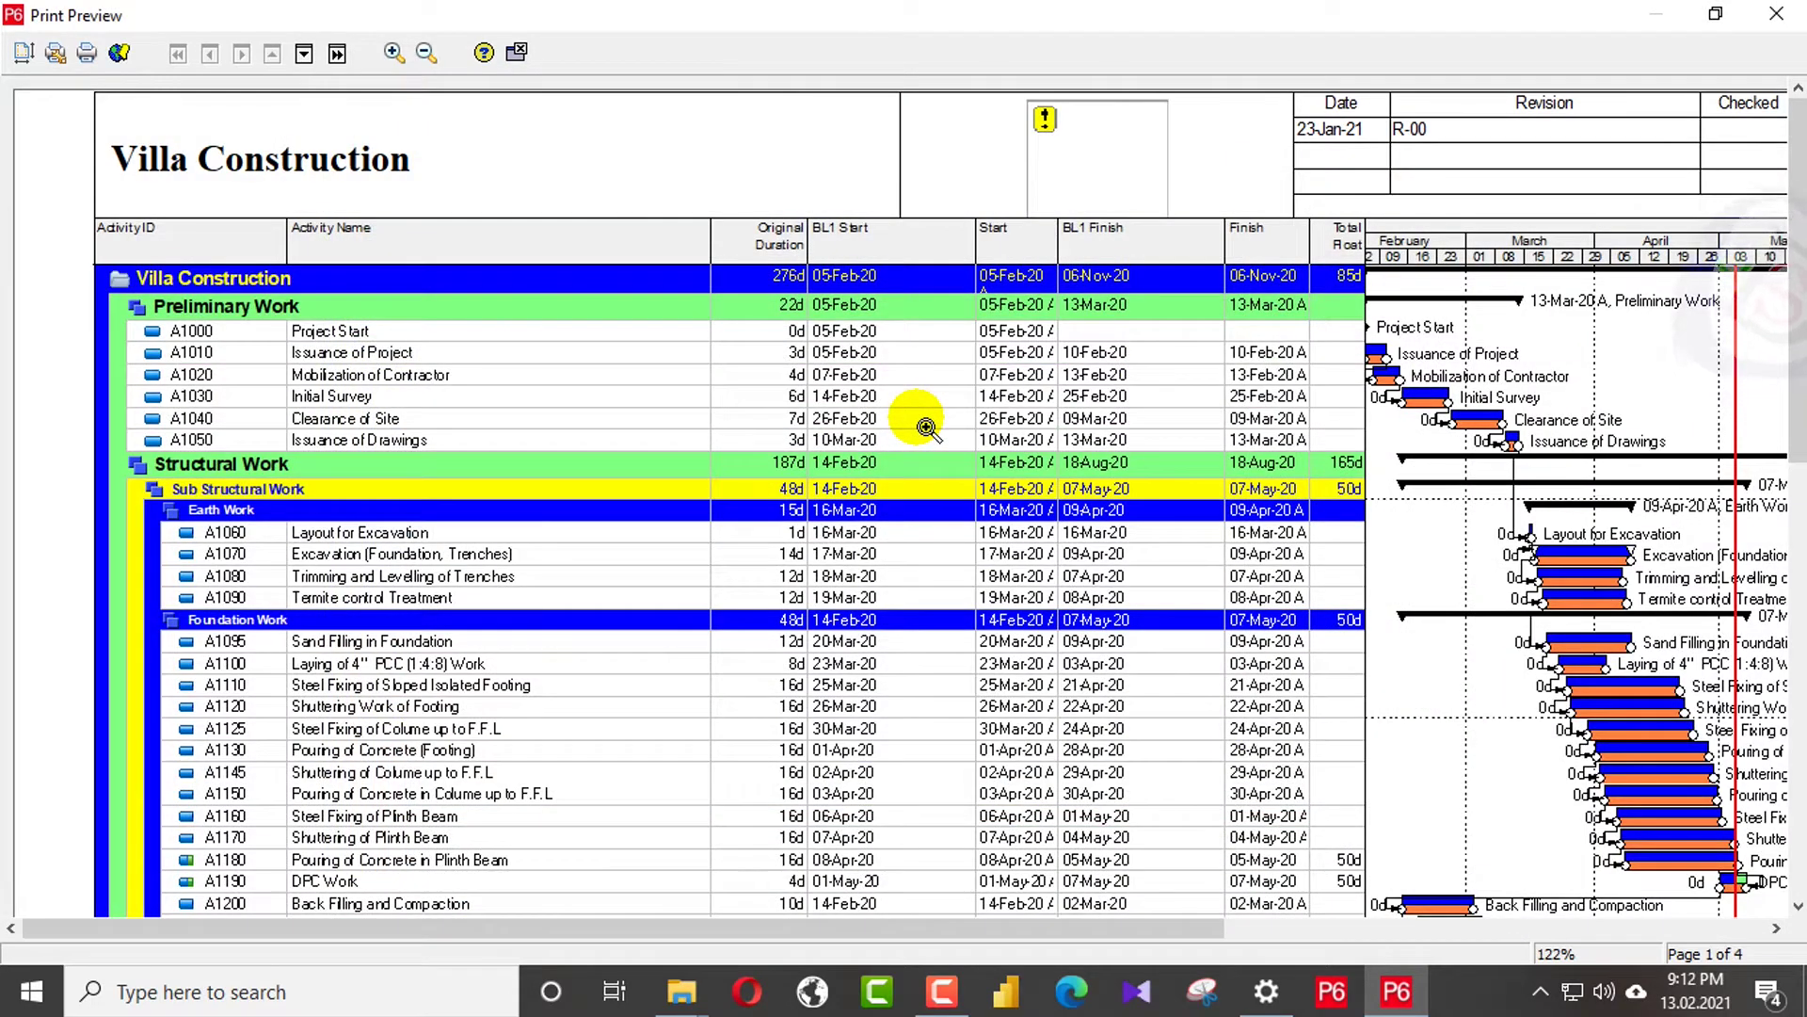
- Page from the last printed page back to the first, then close the preview
{"action": "key", "text": "Page_Down"}
{"action": "key", "text": "Page_Down"}
{"action": "key", "text": "Page_Down"}
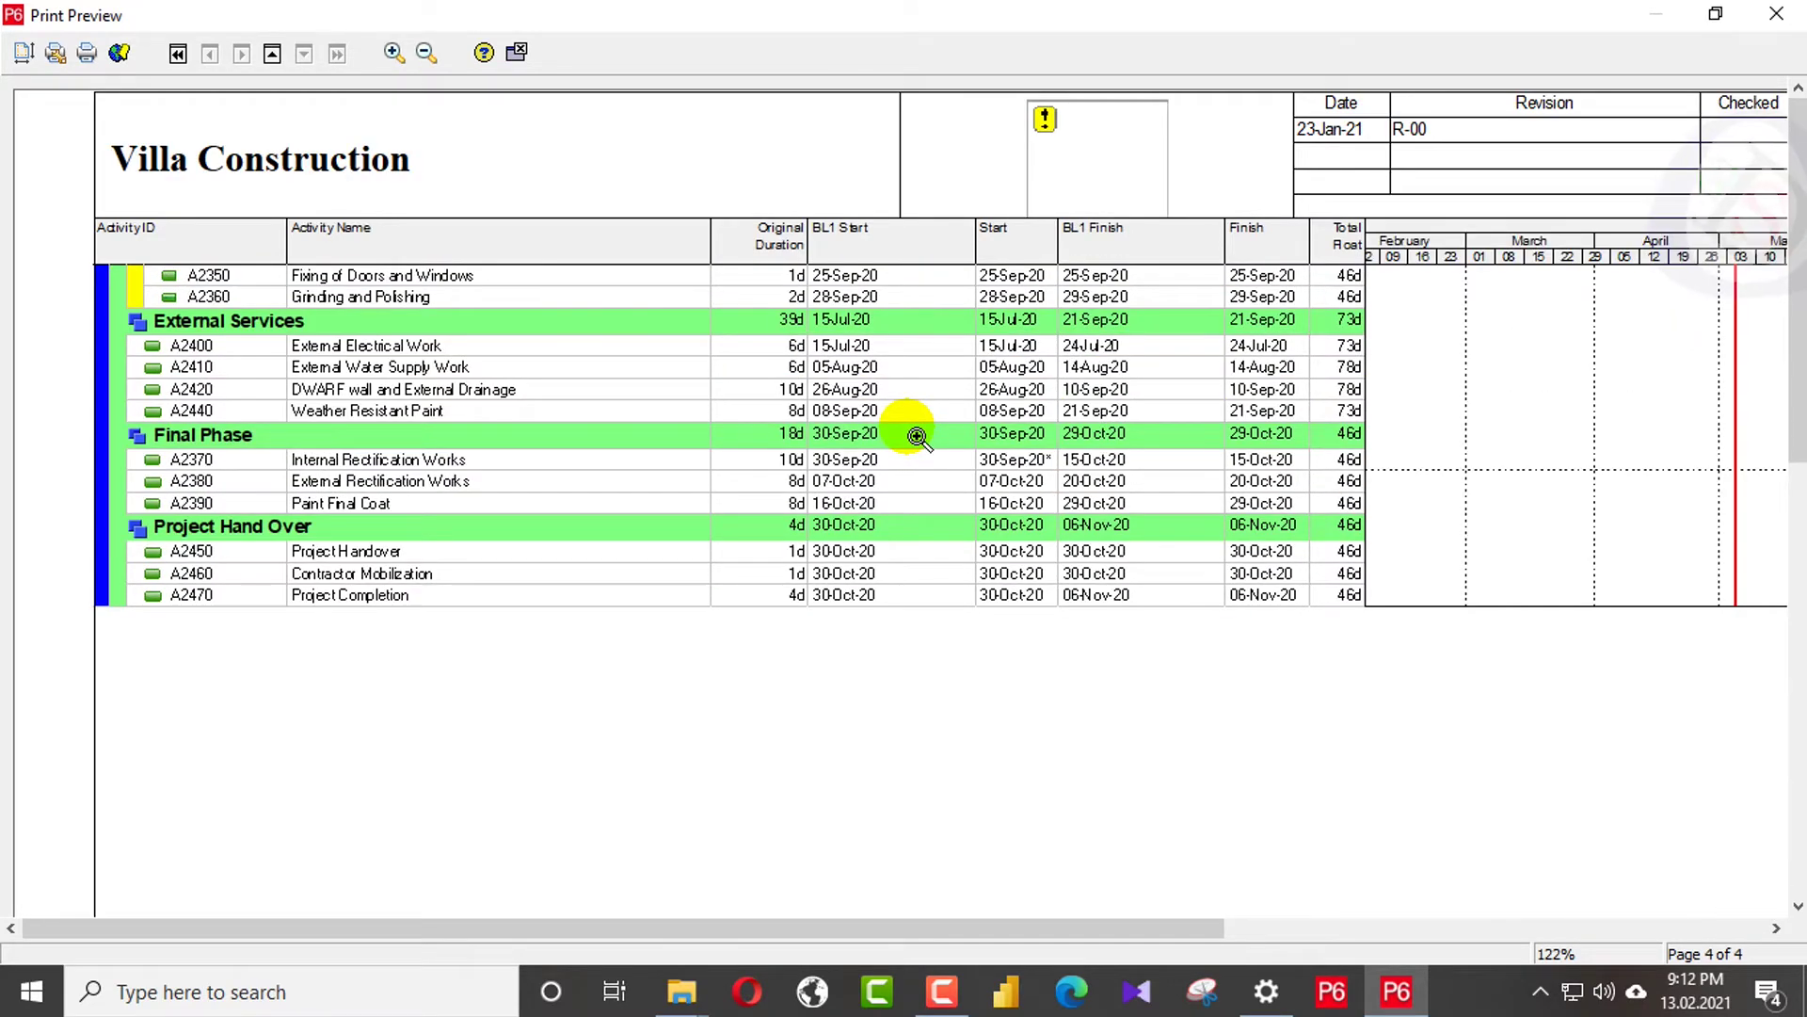
{"action": "key", "text": "Page_Up"}
{"action": "key", "text": "Page_Up"}
{"action": "key", "text": "Page_Up"}
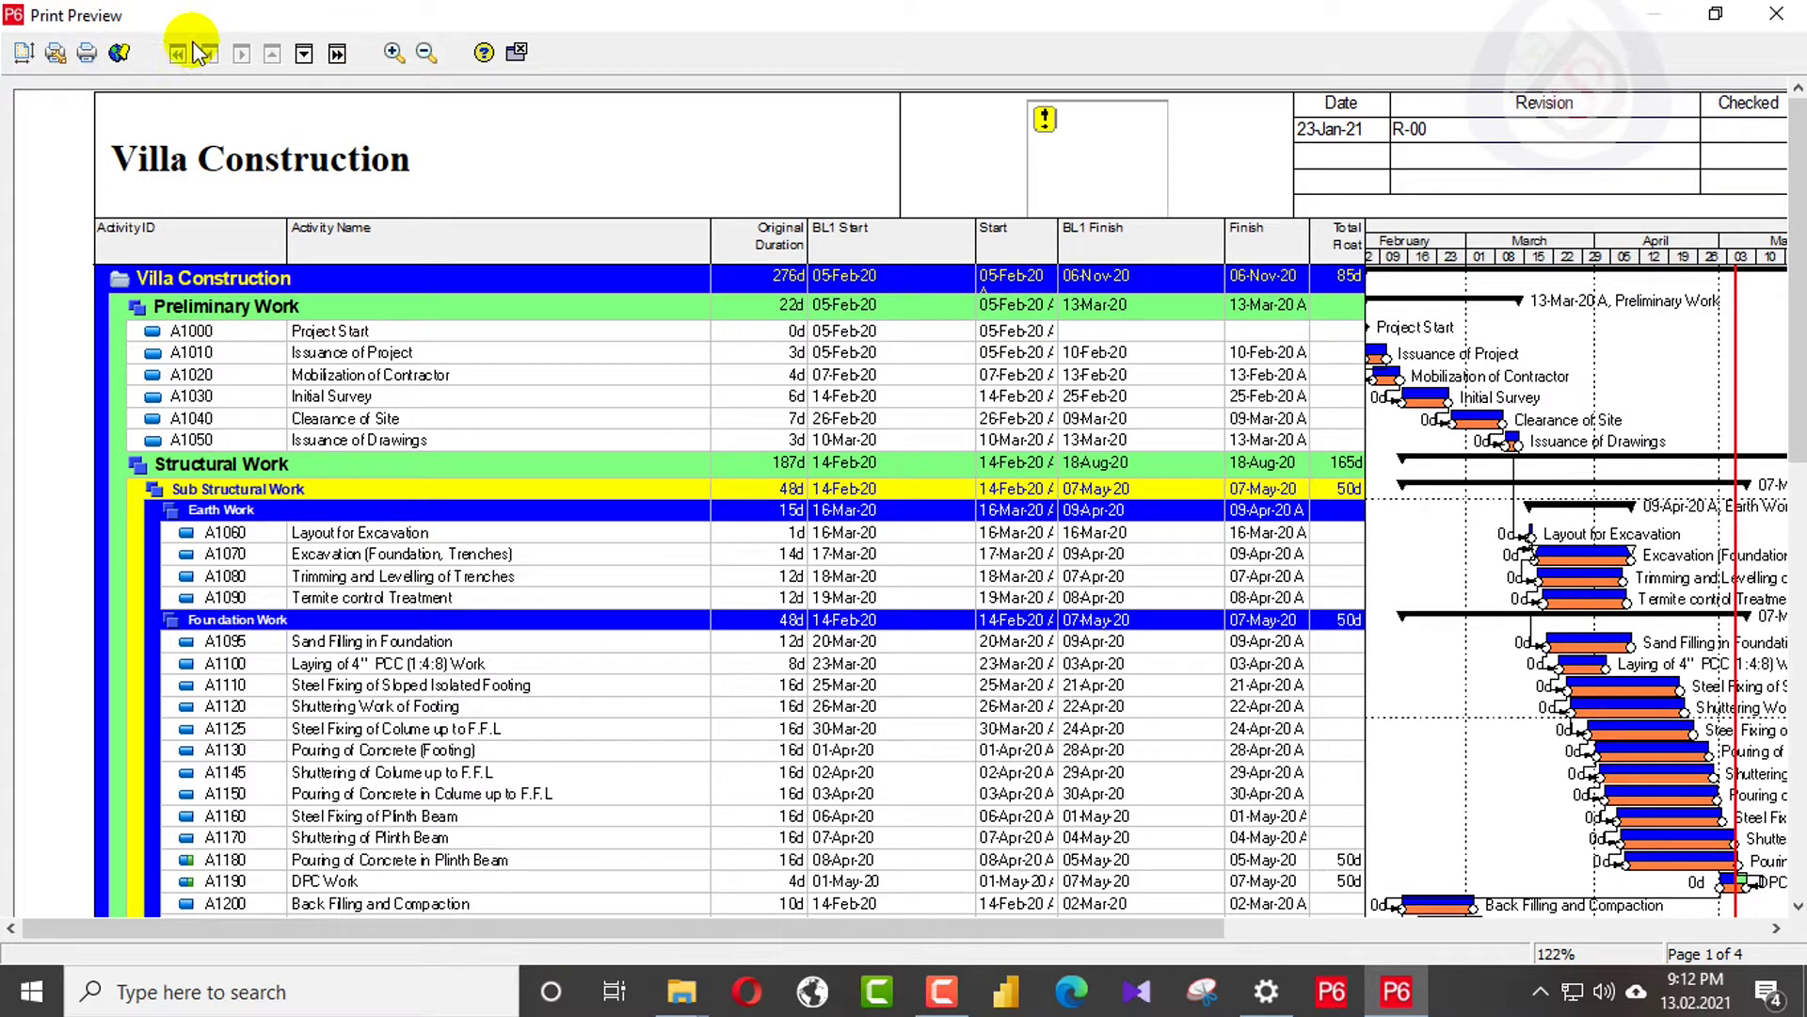
{"action": "left_click", "coordinate": [530, 53]}
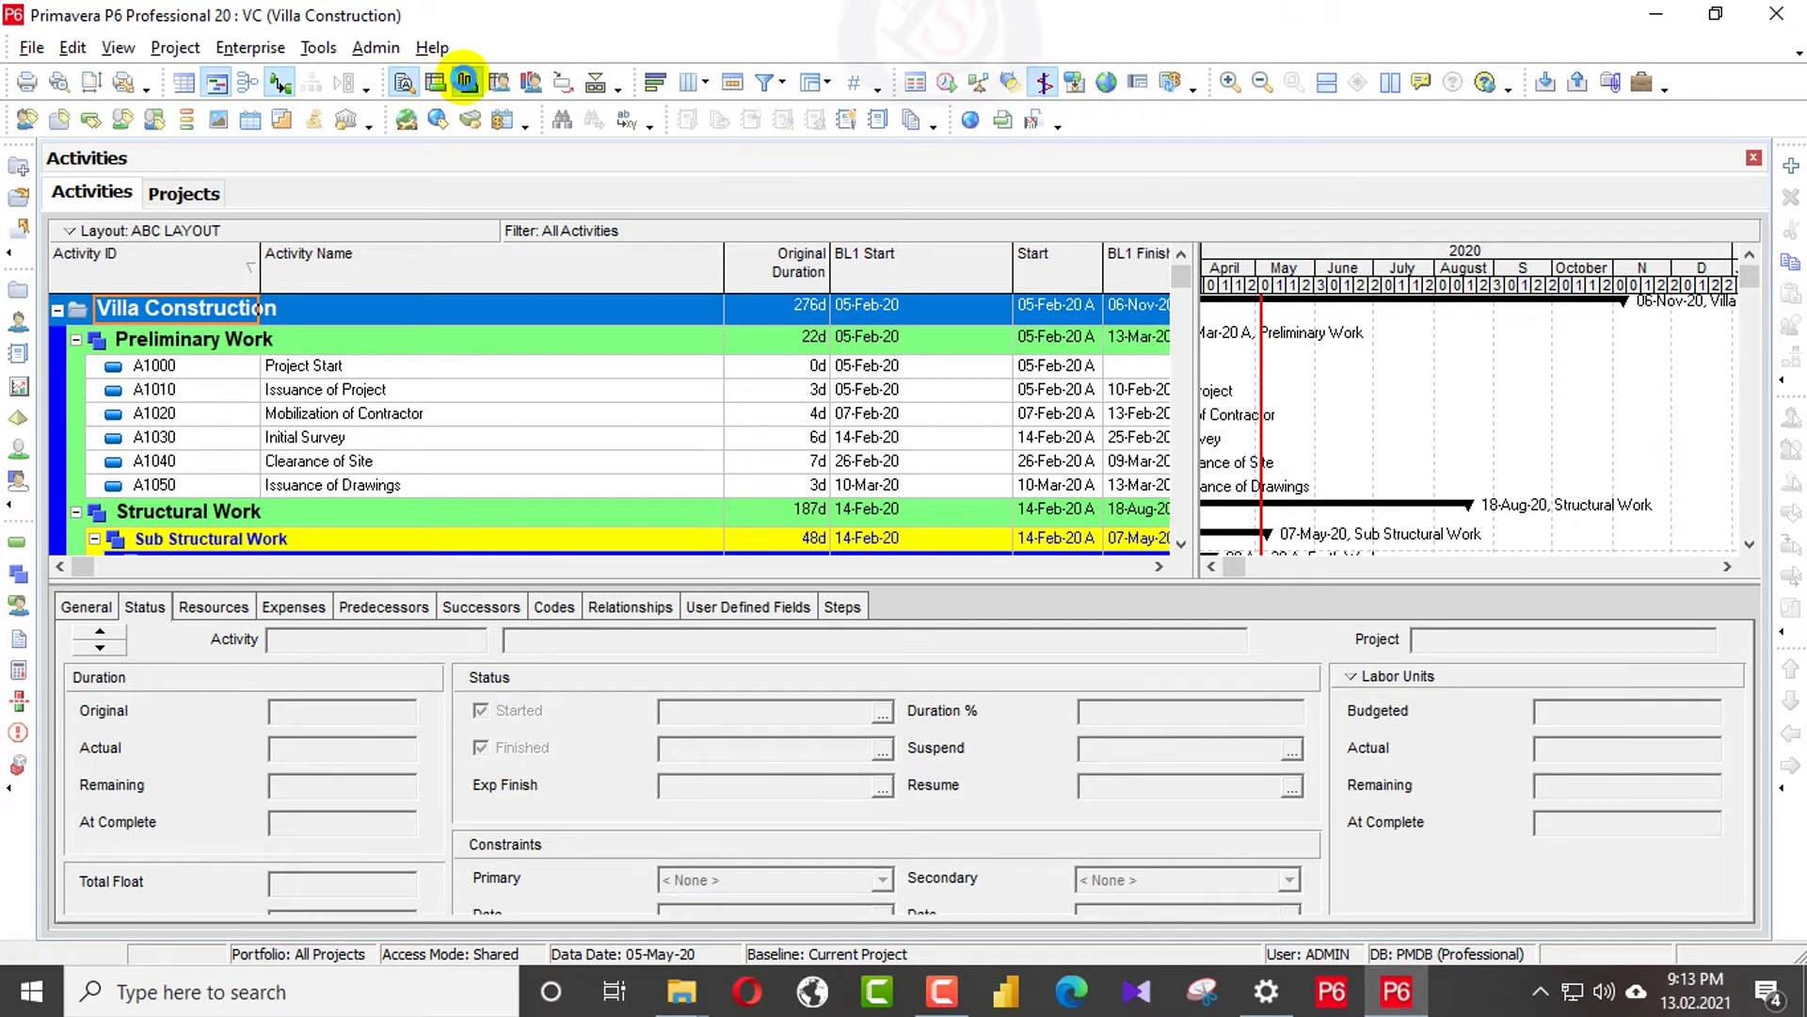
- Show the Resource Usage Profile below the activities
{"action": "left_click", "coordinate": [466, 81]}
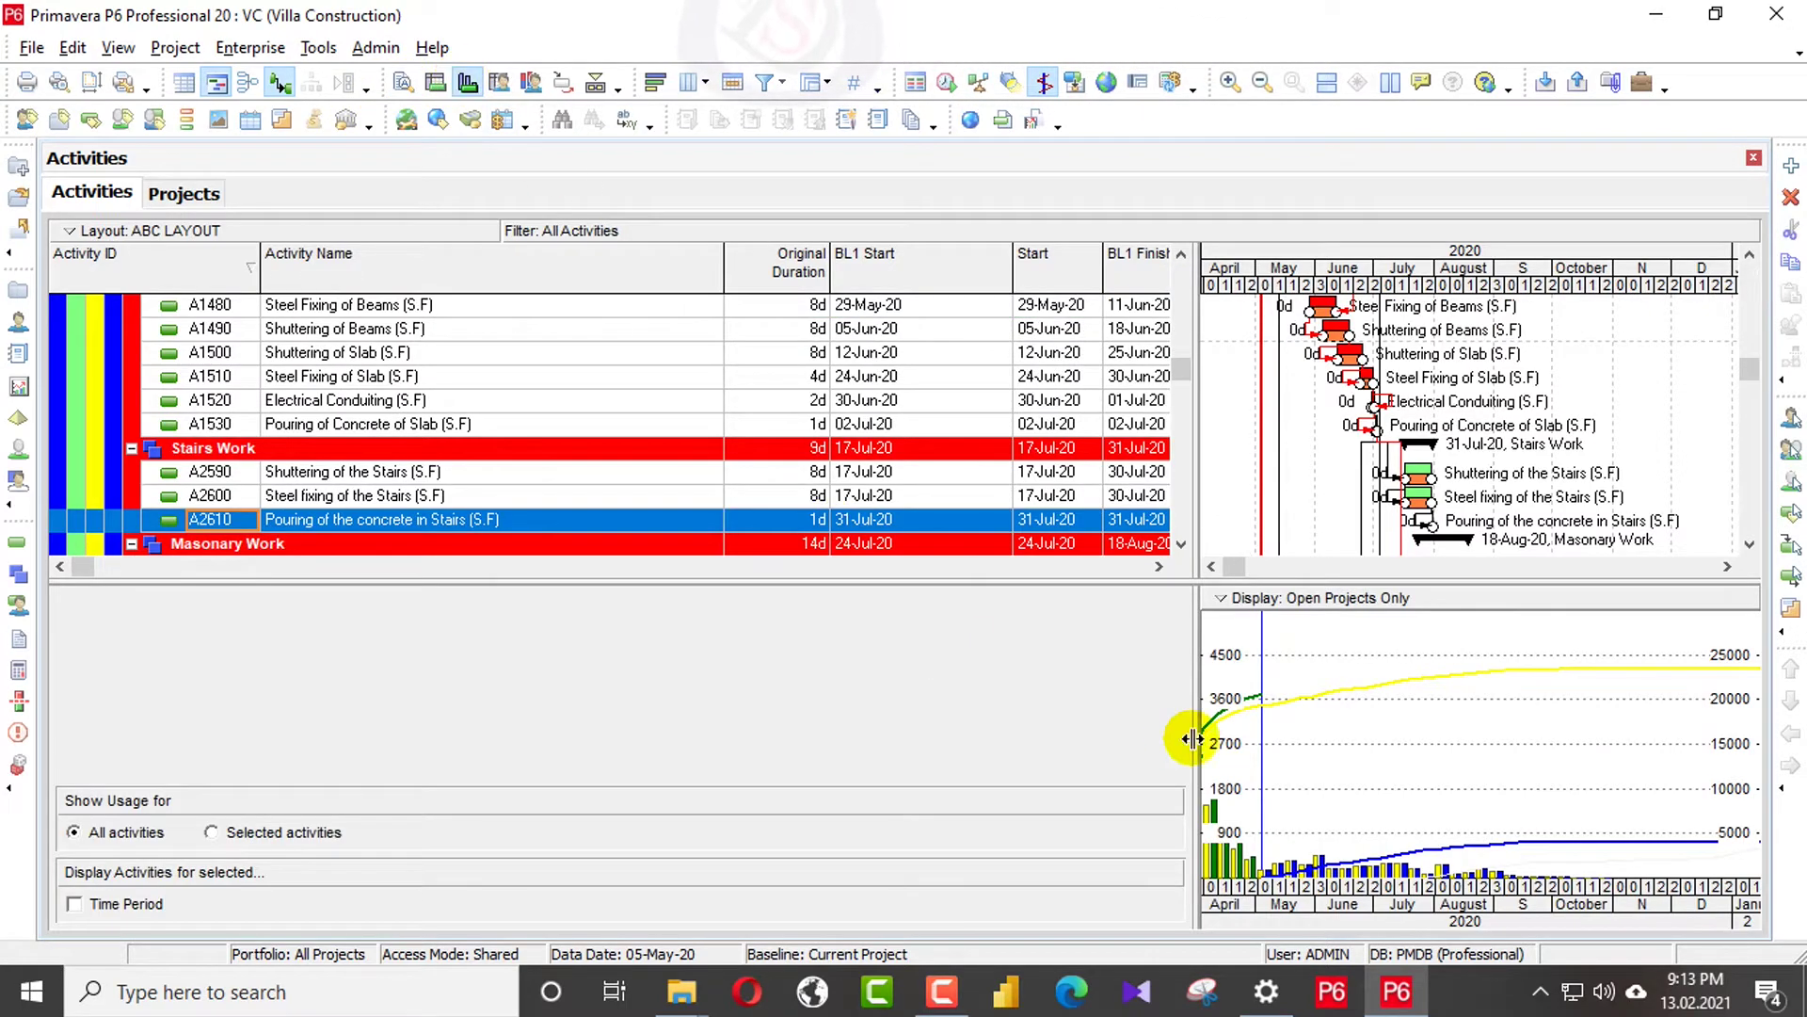
{"action": "scroll", "coordinate": [1300, 377], "scroll_direction": "up", "scroll_amount": 2}
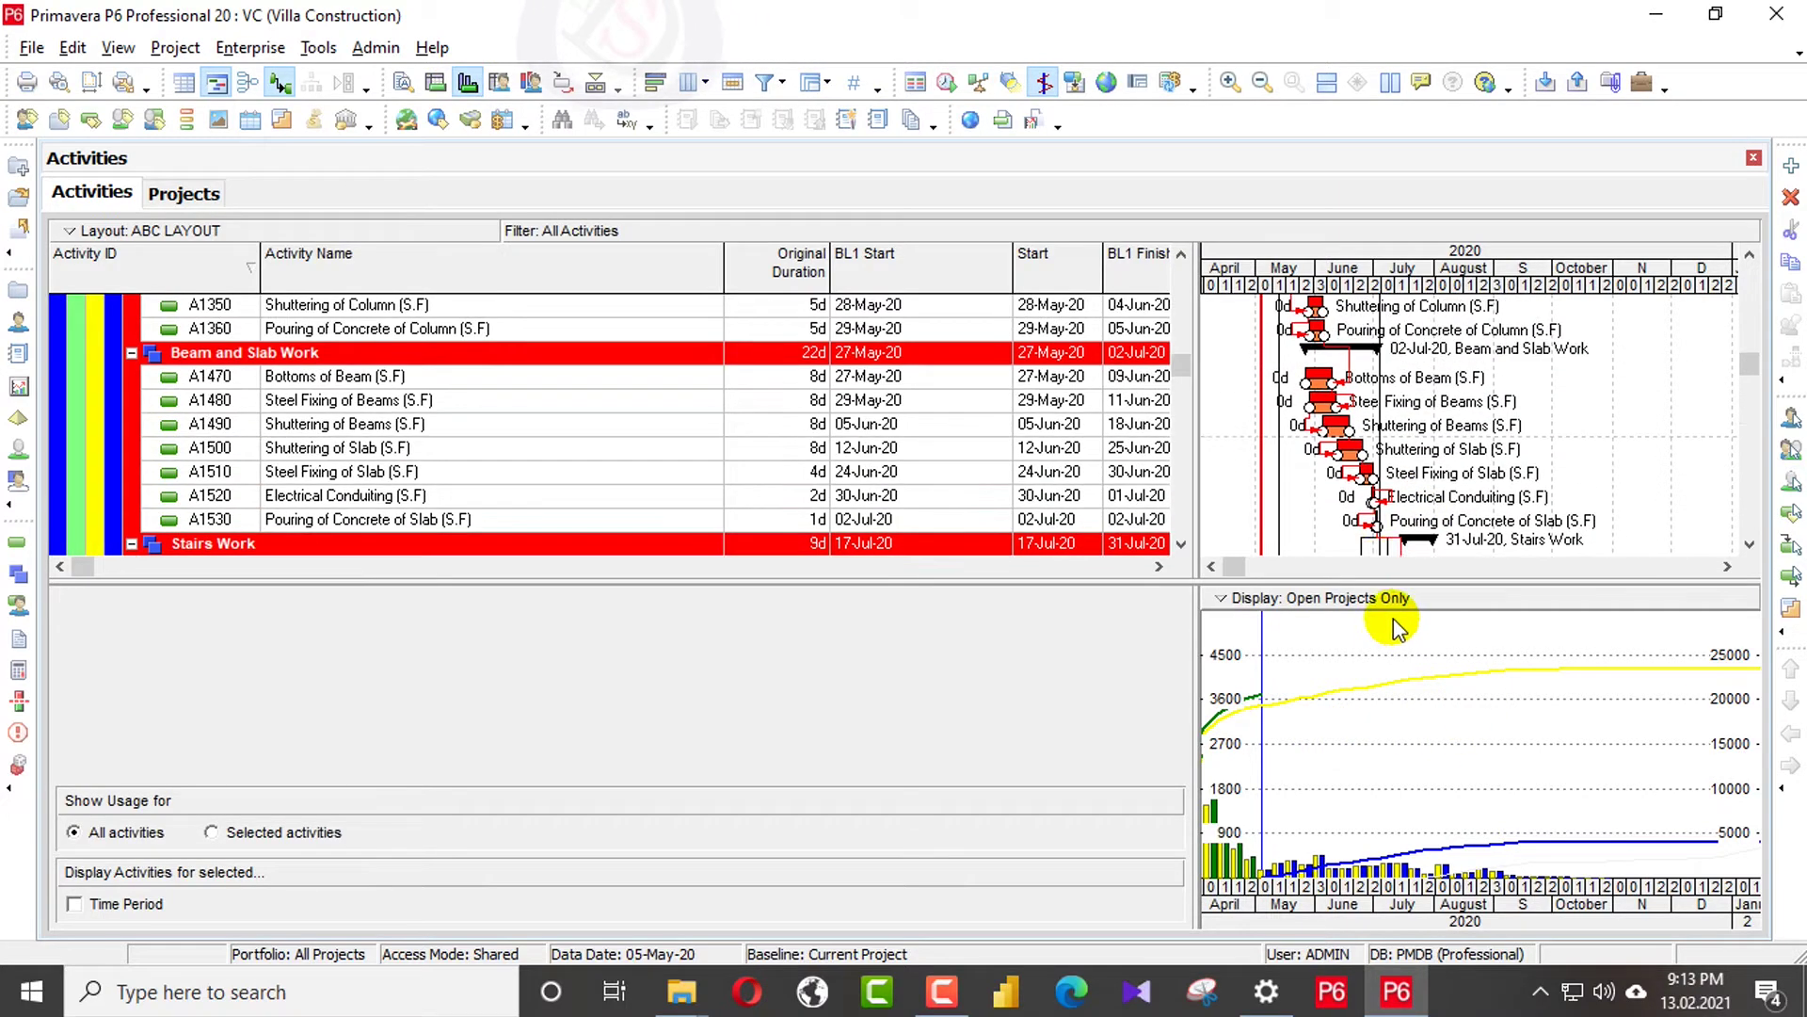
{"action": "scroll", "coordinate": [1262, 546], "scroll_direction": "up", "scroll_amount": 3}
- Tick Profile in the print preview's Page Setup options, apply it, then close the preview
{"action": "left_click", "coordinate": [31, 47]}
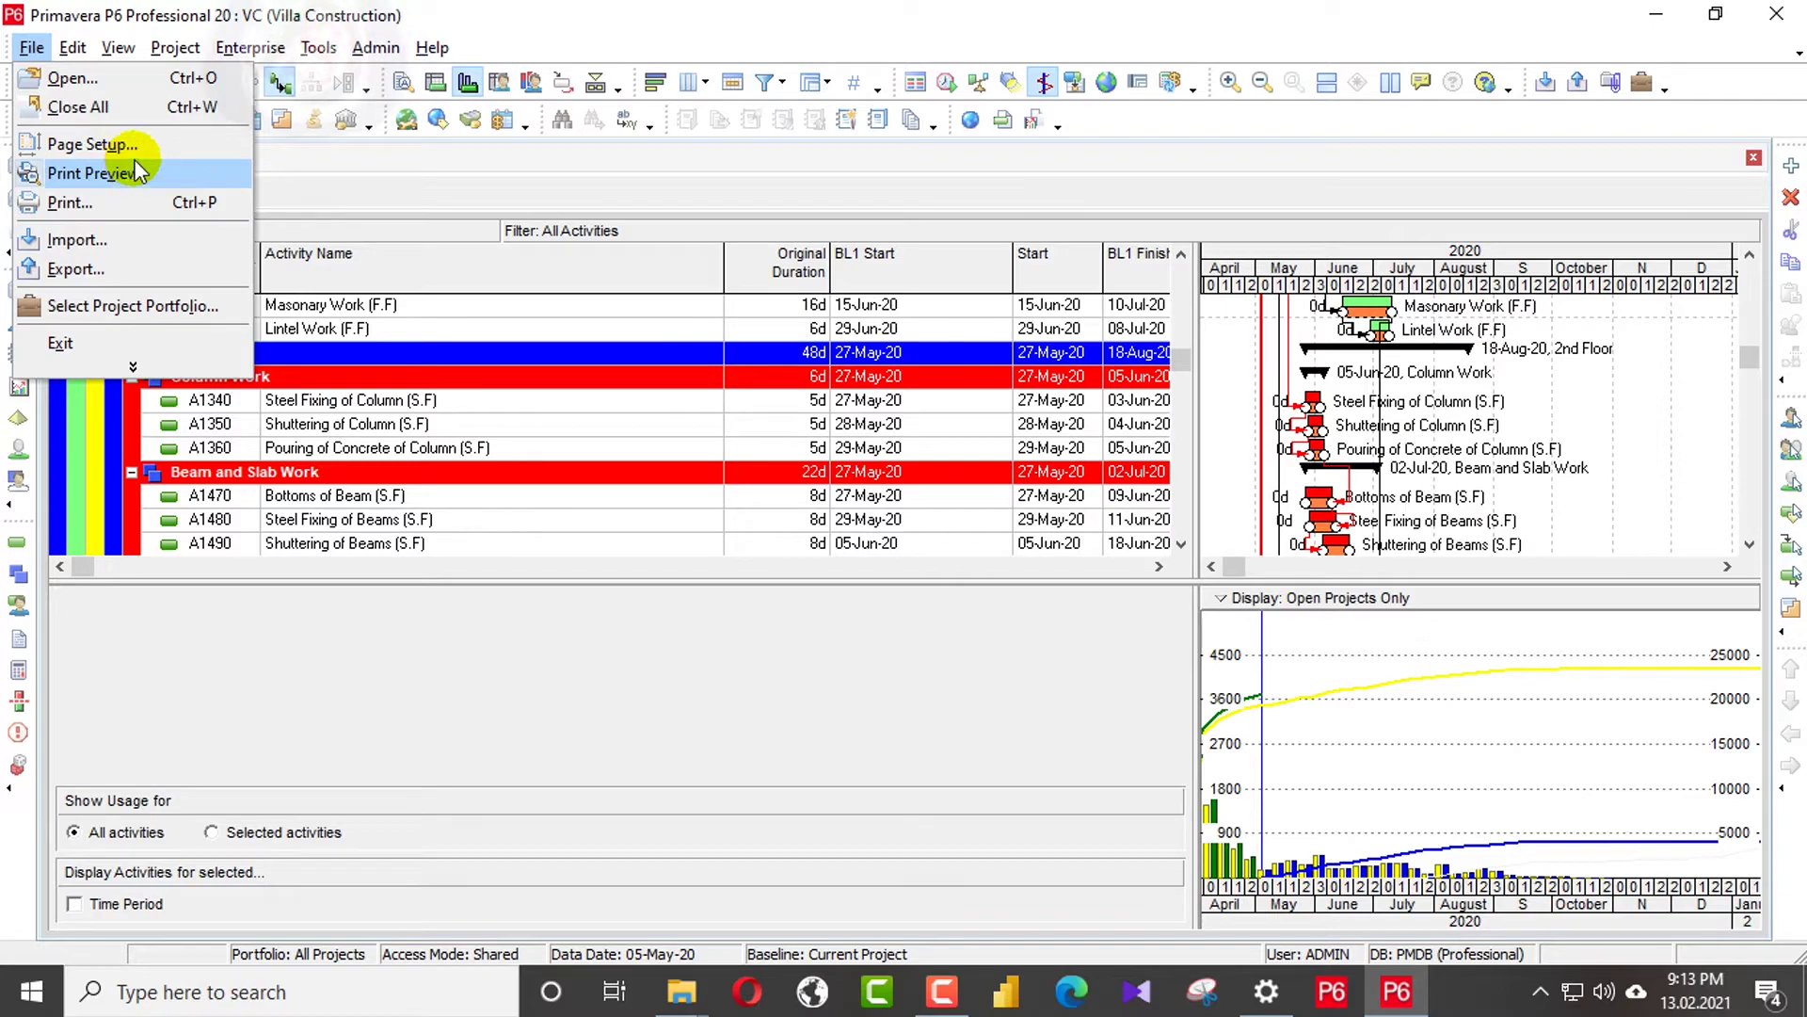
{"action": "left_click", "coordinate": [139, 171]}
{"action": "scroll", "coordinate": [601, 306], "scroll_direction": "down", "scroll_amount": 3}
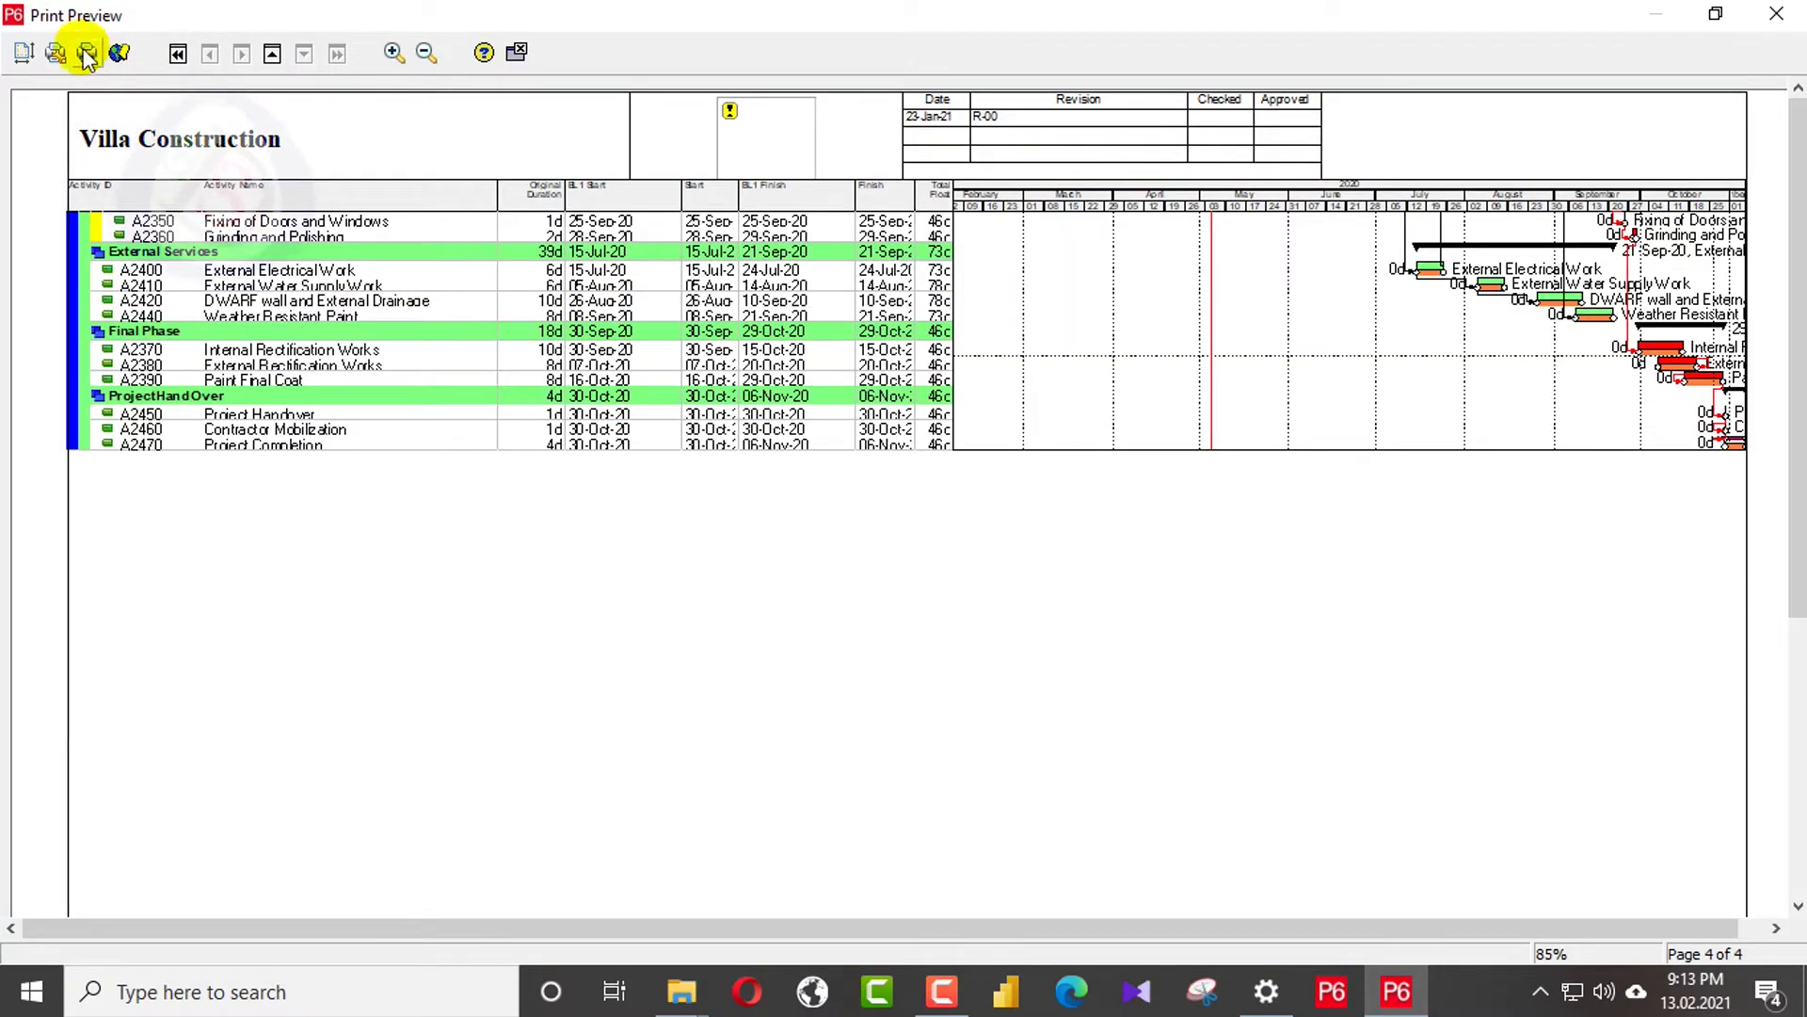
{"action": "left_click", "coordinate": [24, 52]}
{"action": "left_click", "coordinate": [1092, 275]}
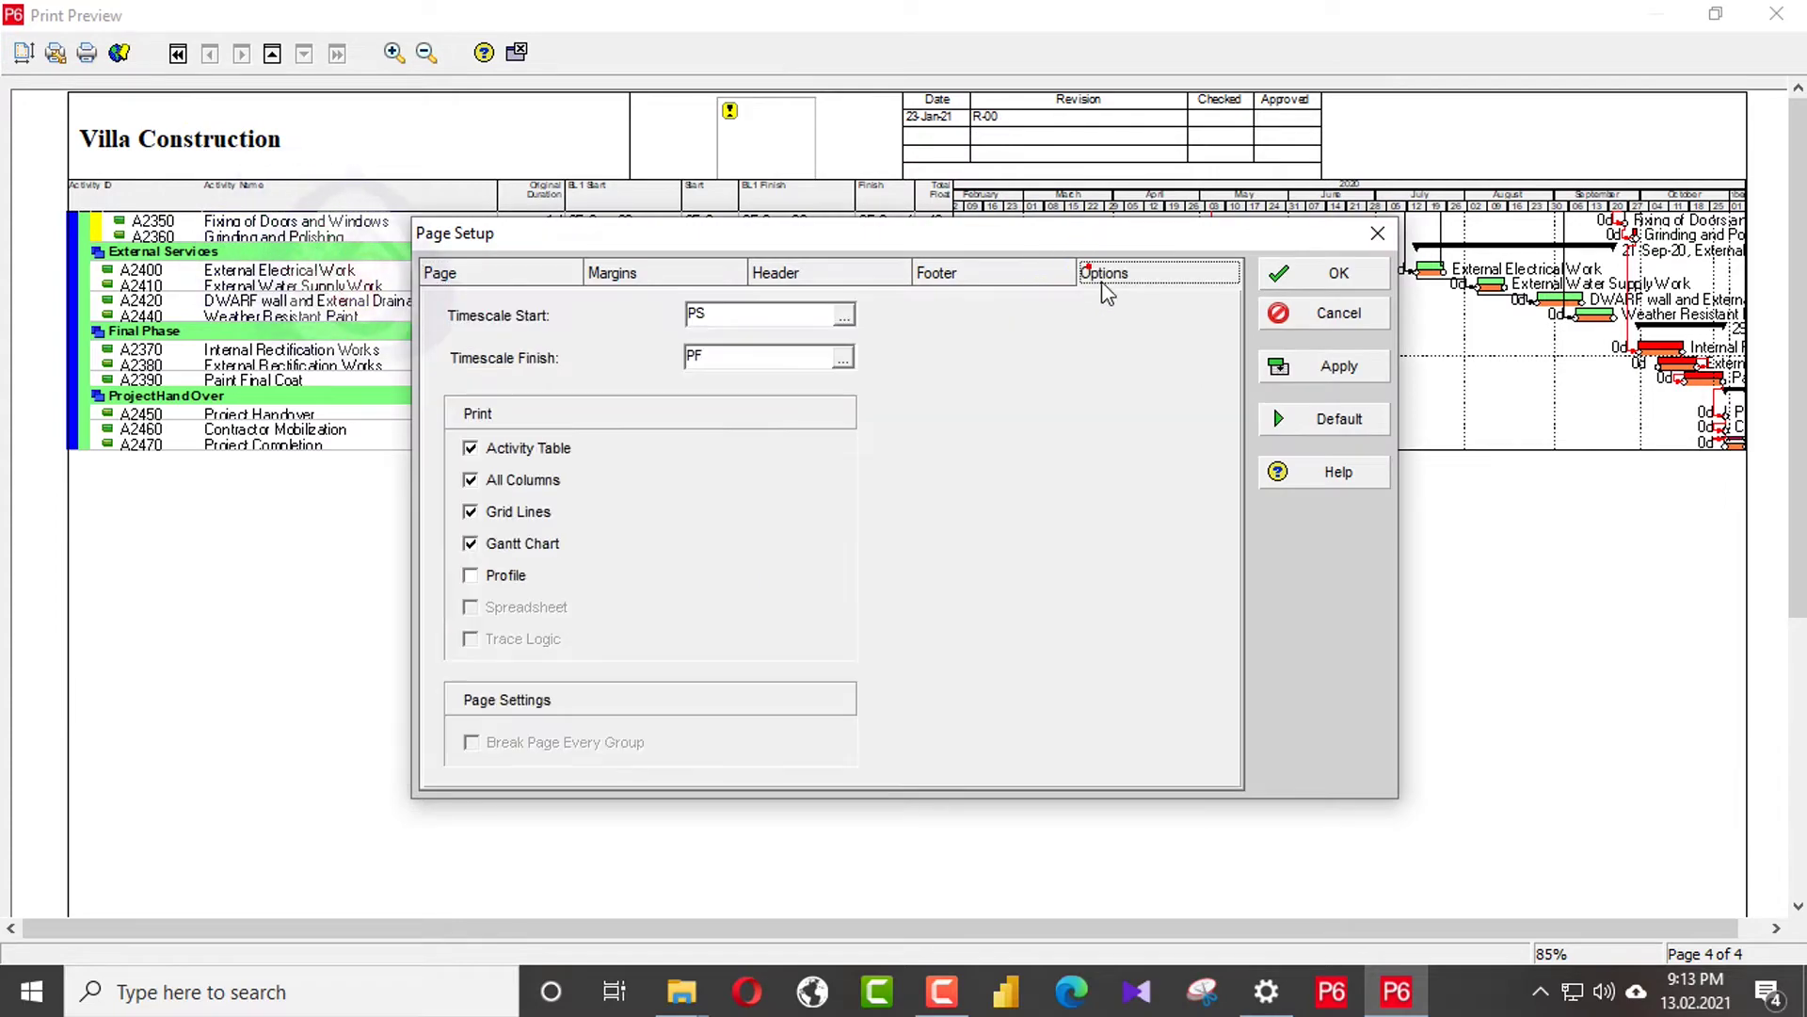
{"action": "left_click", "coordinate": [496, 576]}
{"action": "left_click", "coordinate": [1332, 366]}
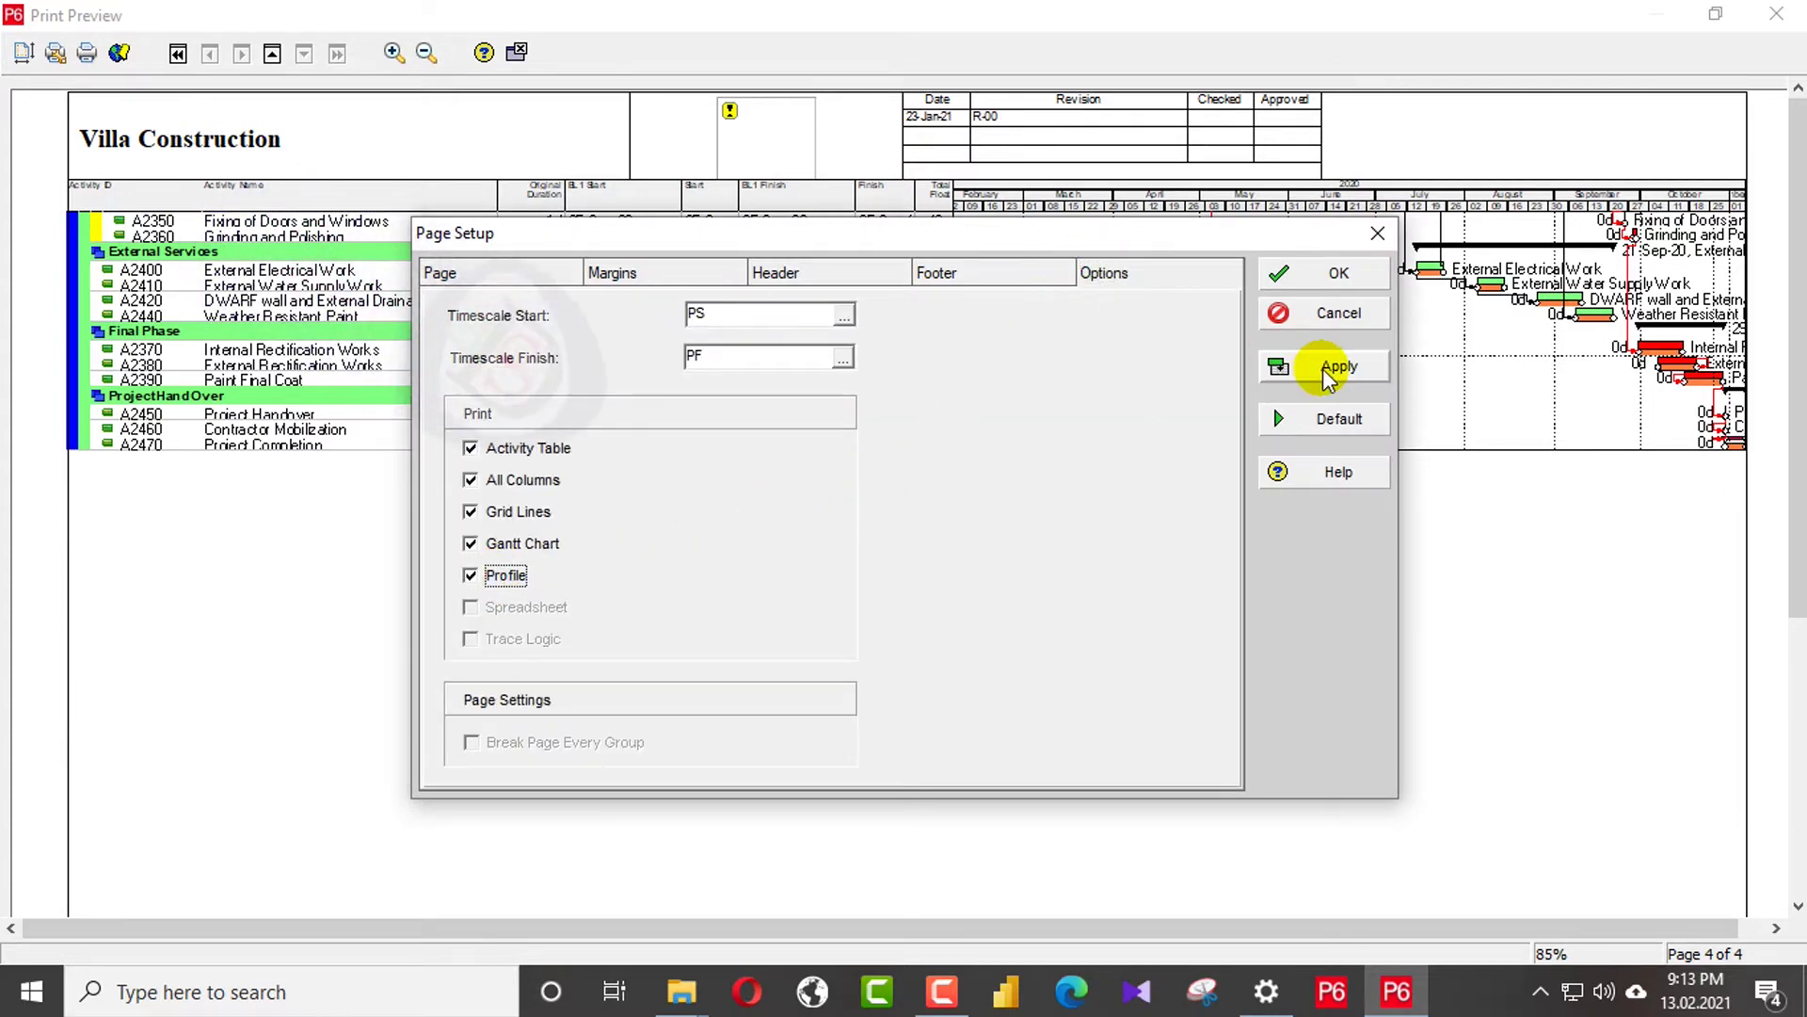
{"action": "left_click", "coordinate": [1328, 273]}
{"action": "scroll", "coordinate": [1045, 560], "scroll_direction": "down", "scroll_amount": 3}
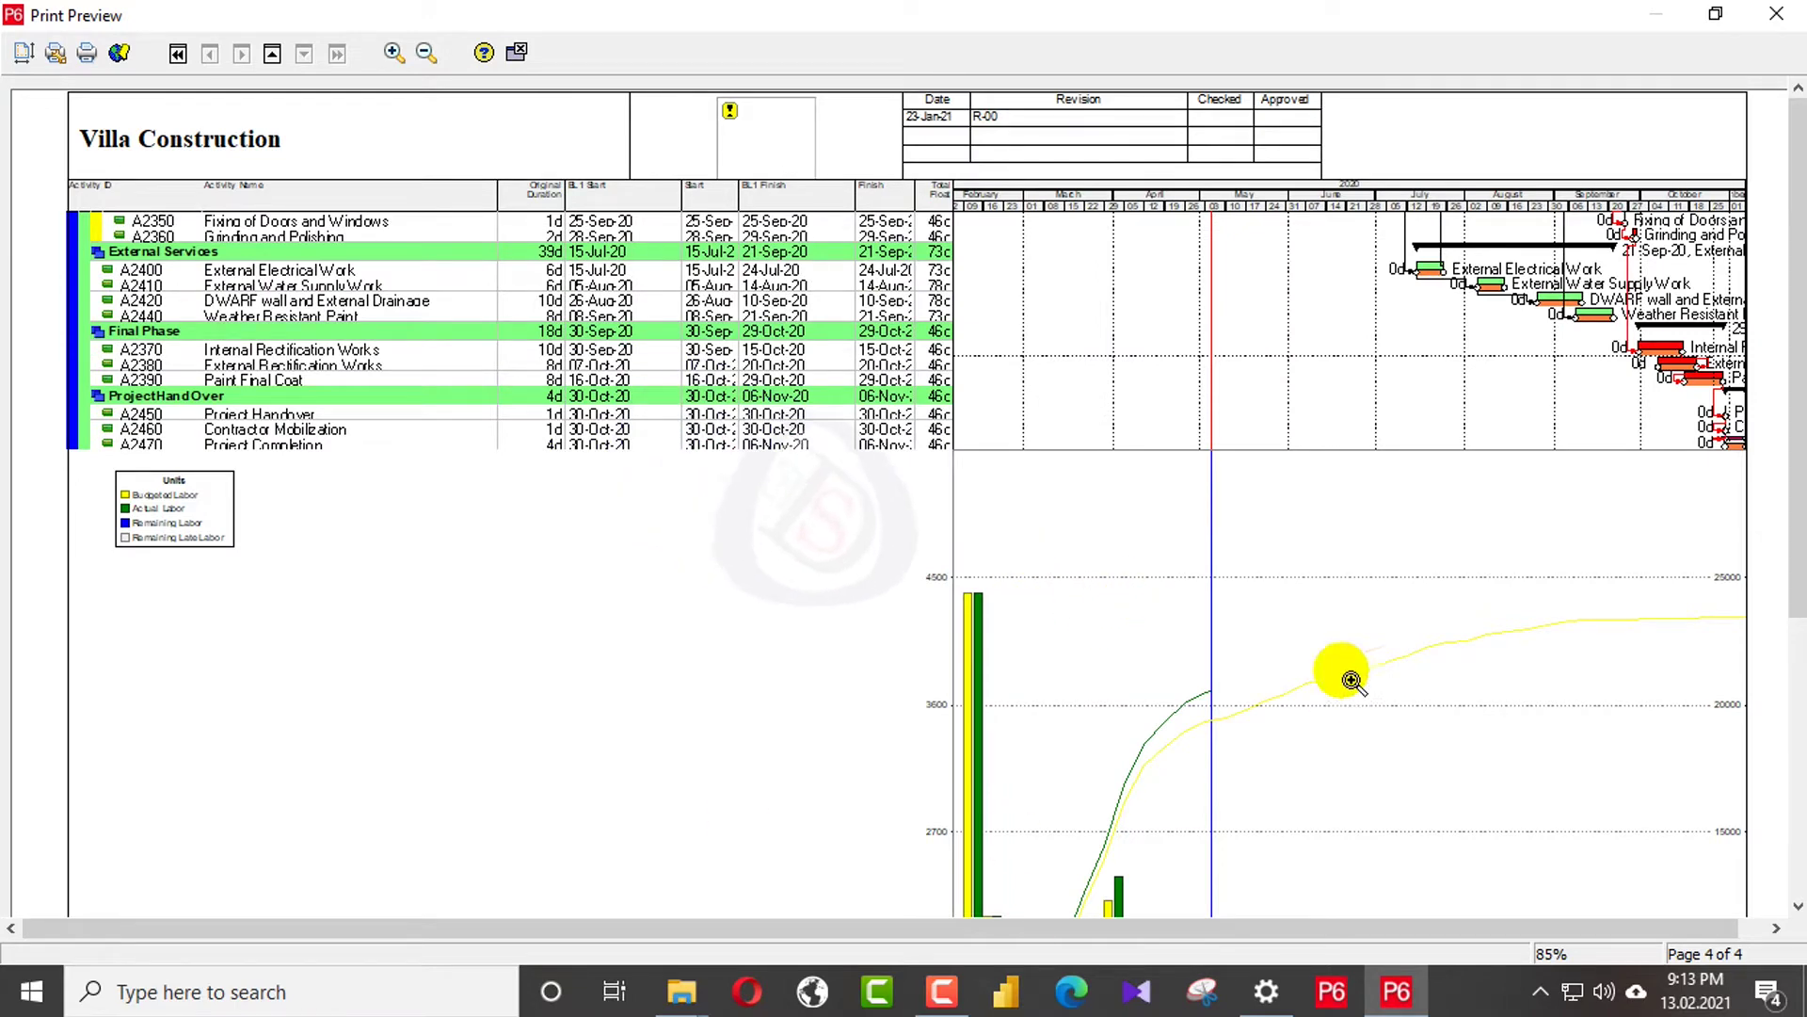
{"action": "left_click", "coordinate": [517, 53]}
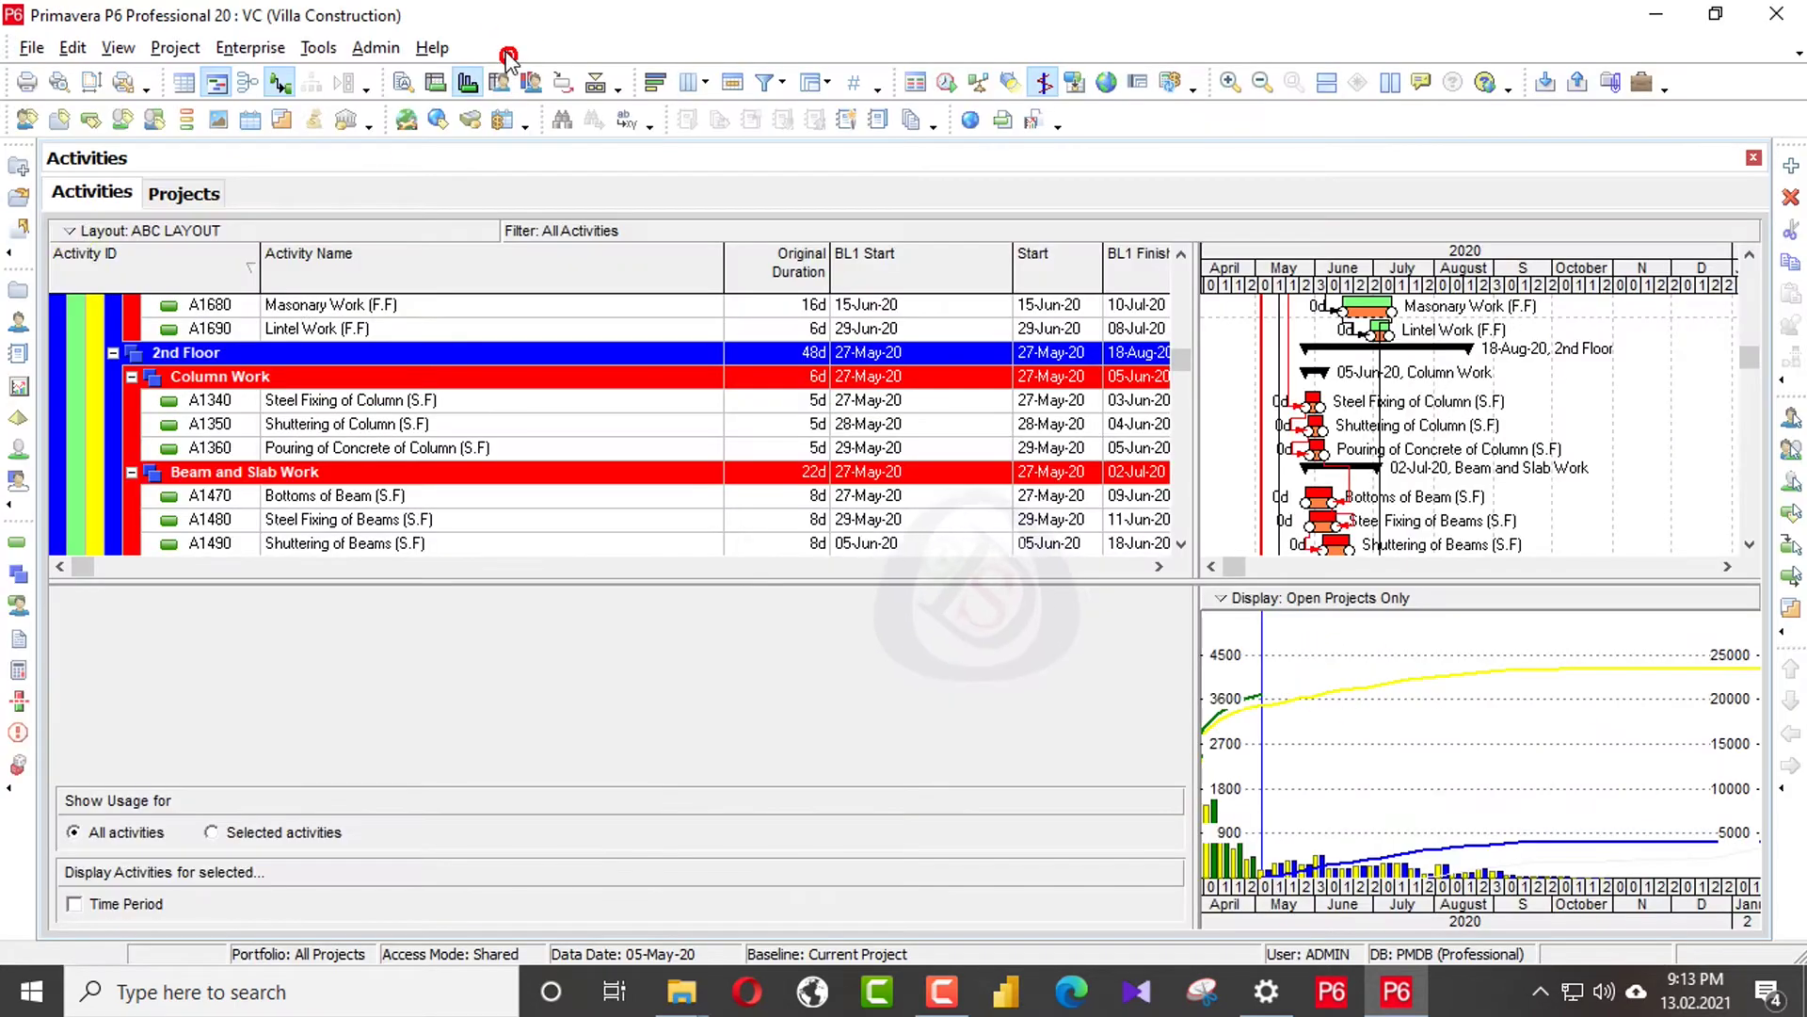
- Save the layout as 'VC Project Schedule', available to Current User
{"action": "left_click", "coordinate": [140, 49]}
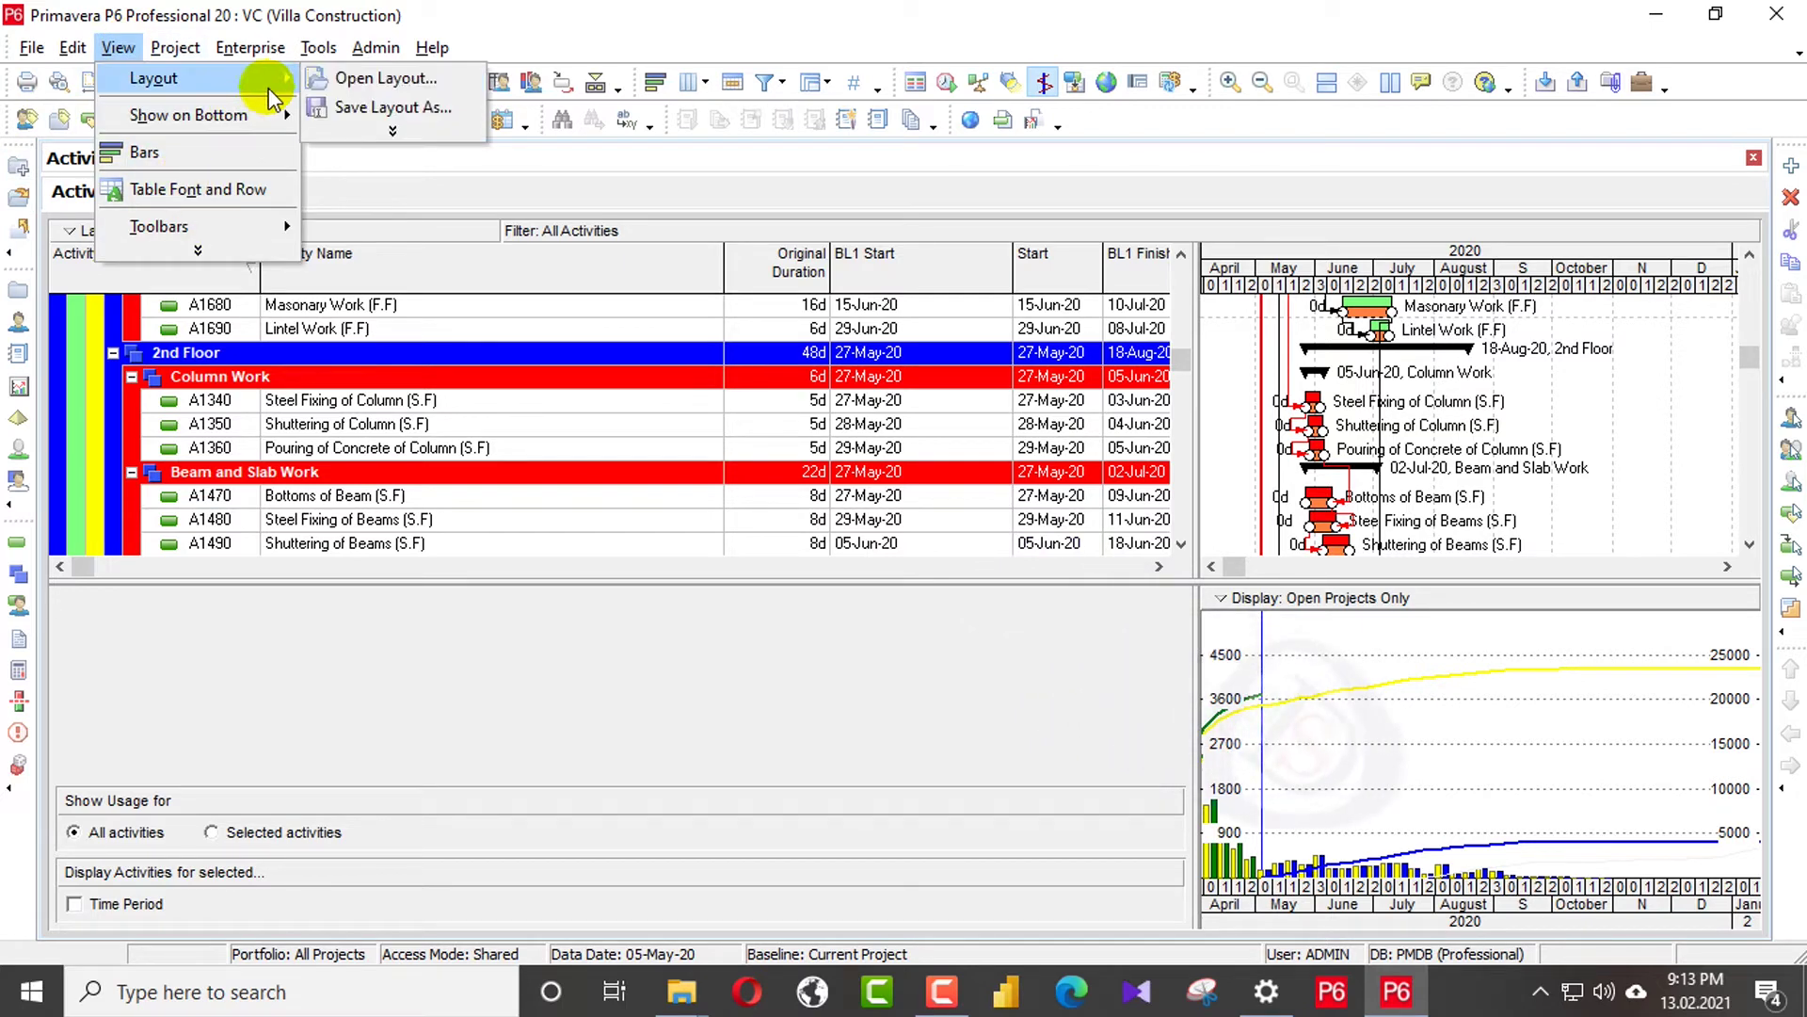
{"action": "left_click", "coordinate": [417, 123]}
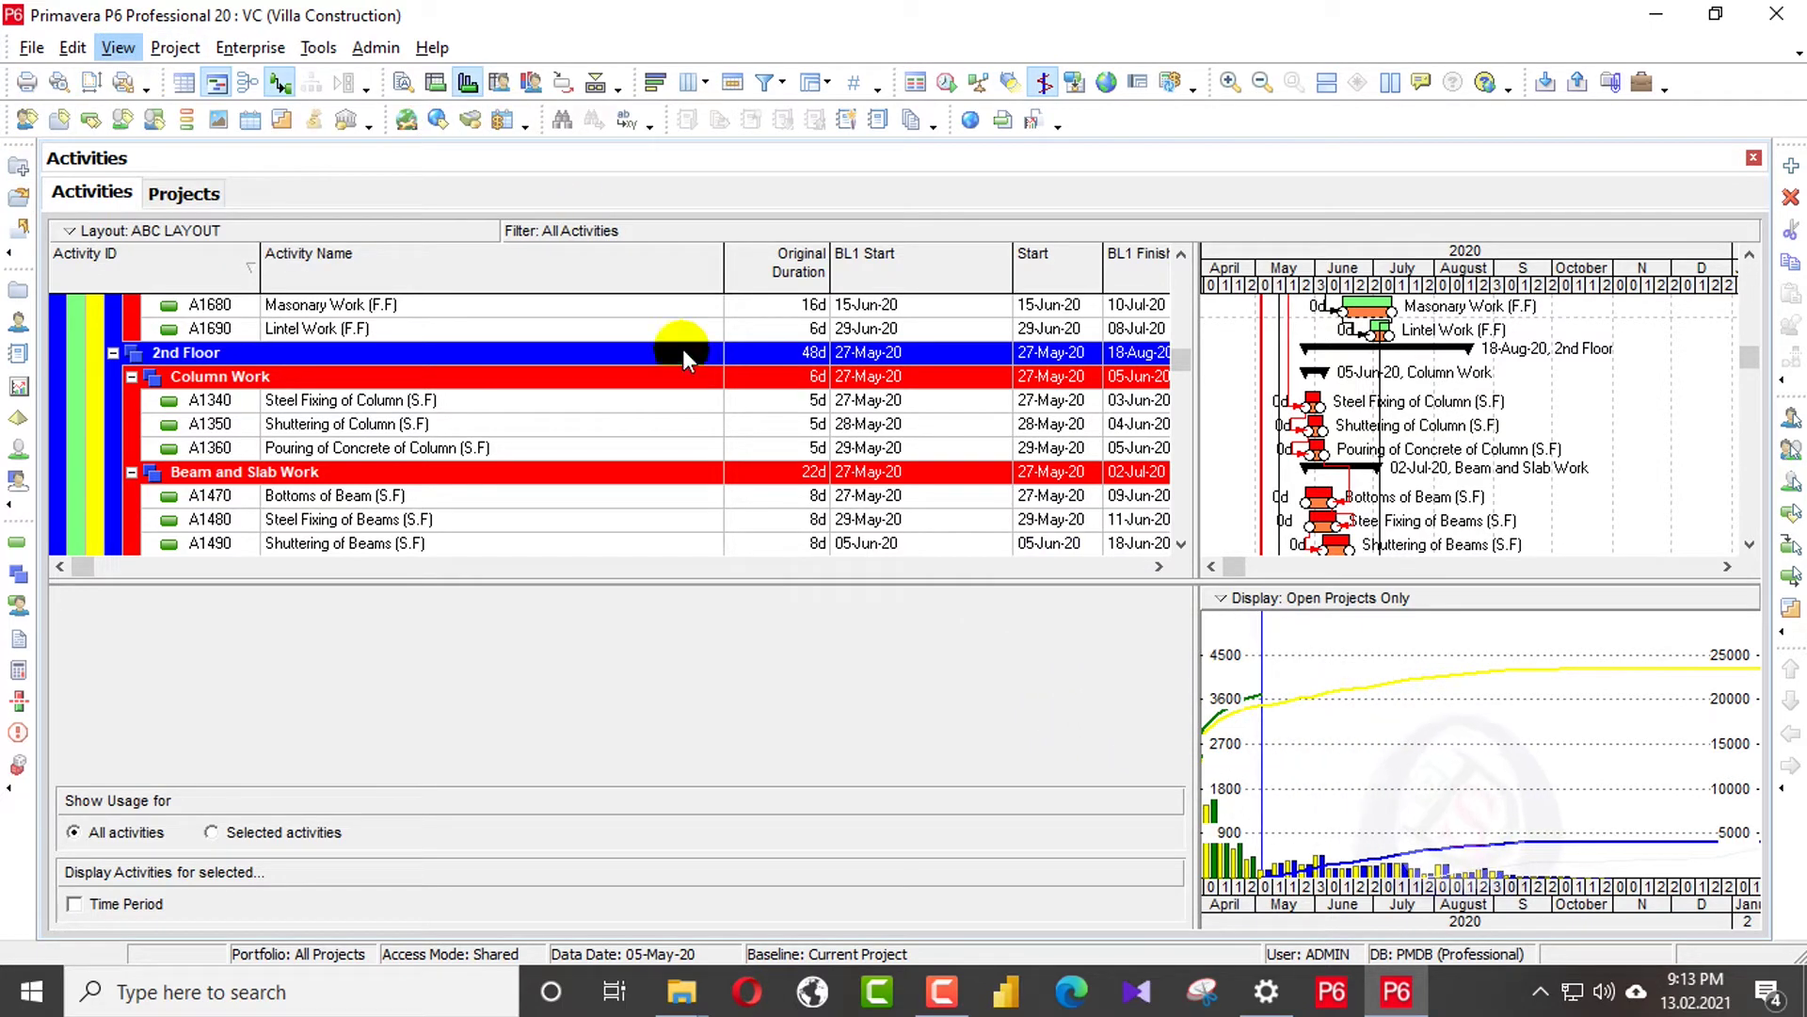
{"action": "key", "text": "BackSpace"}
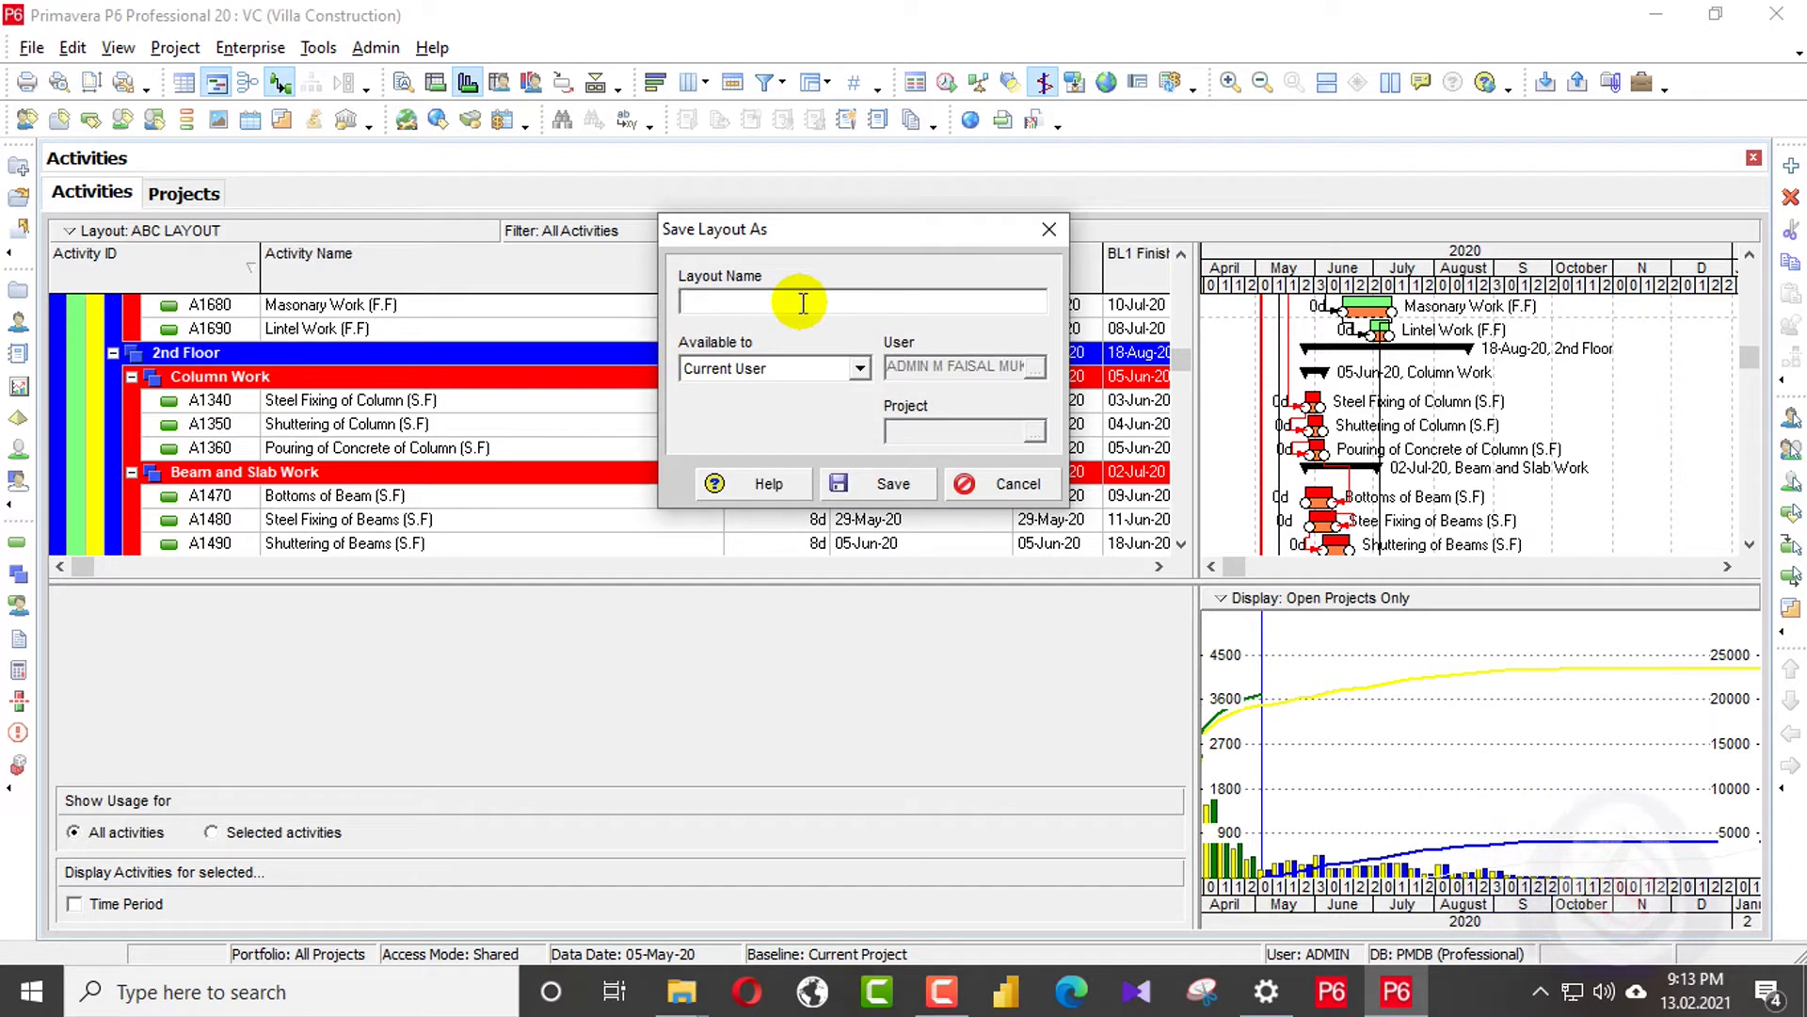
{"action": "type", "text": "VC Project Schedule"}
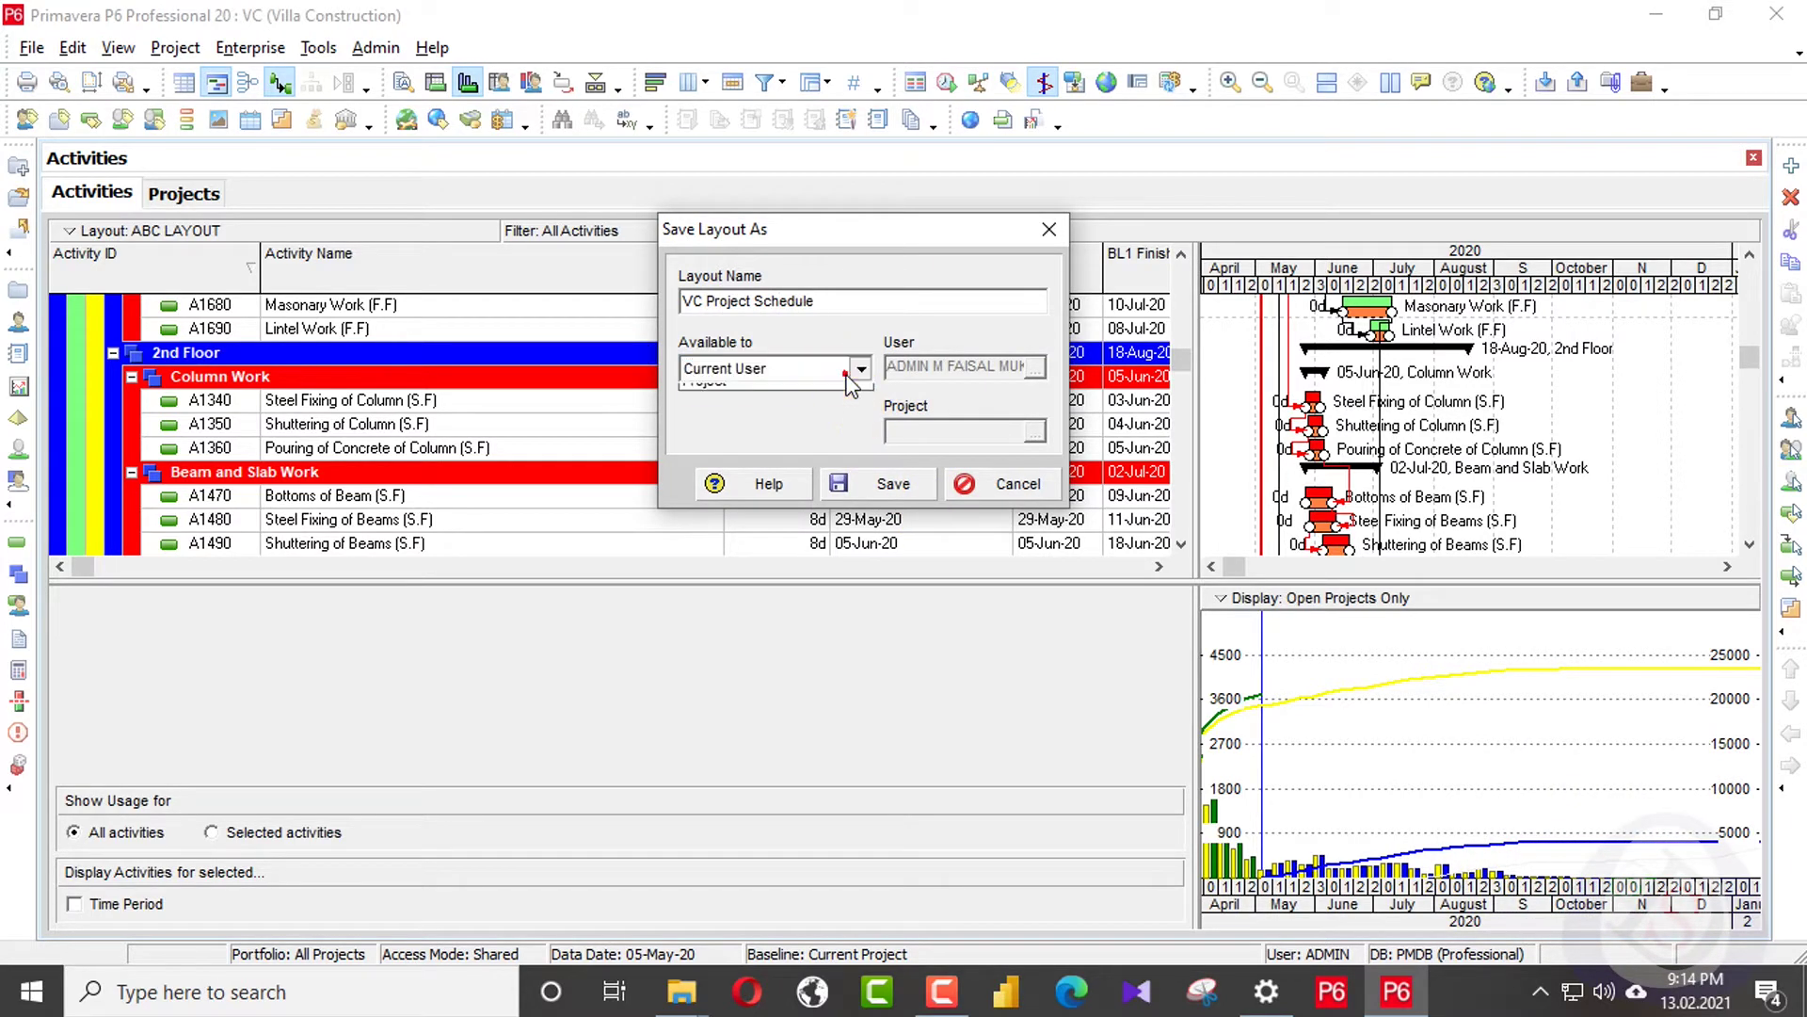
{"action": "left_click", "coordinate": [850, 373]}
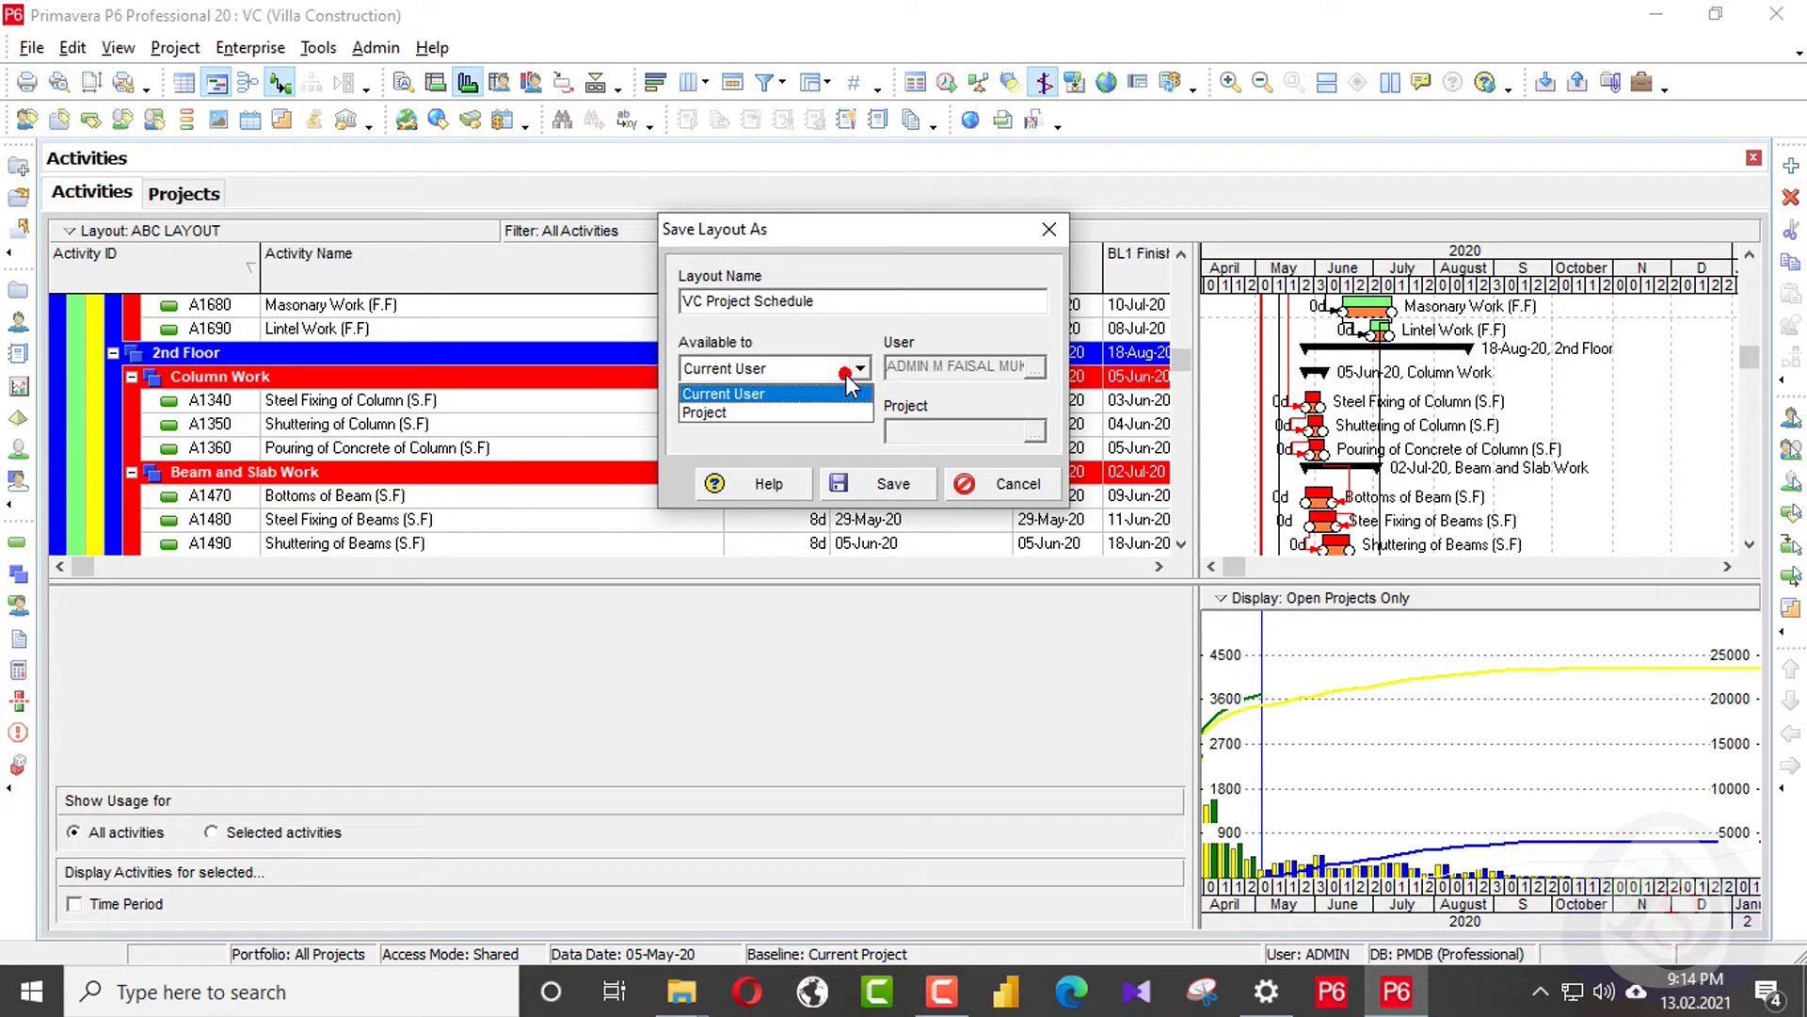
{"action": "left_click", "coordinate": [791, 393]}
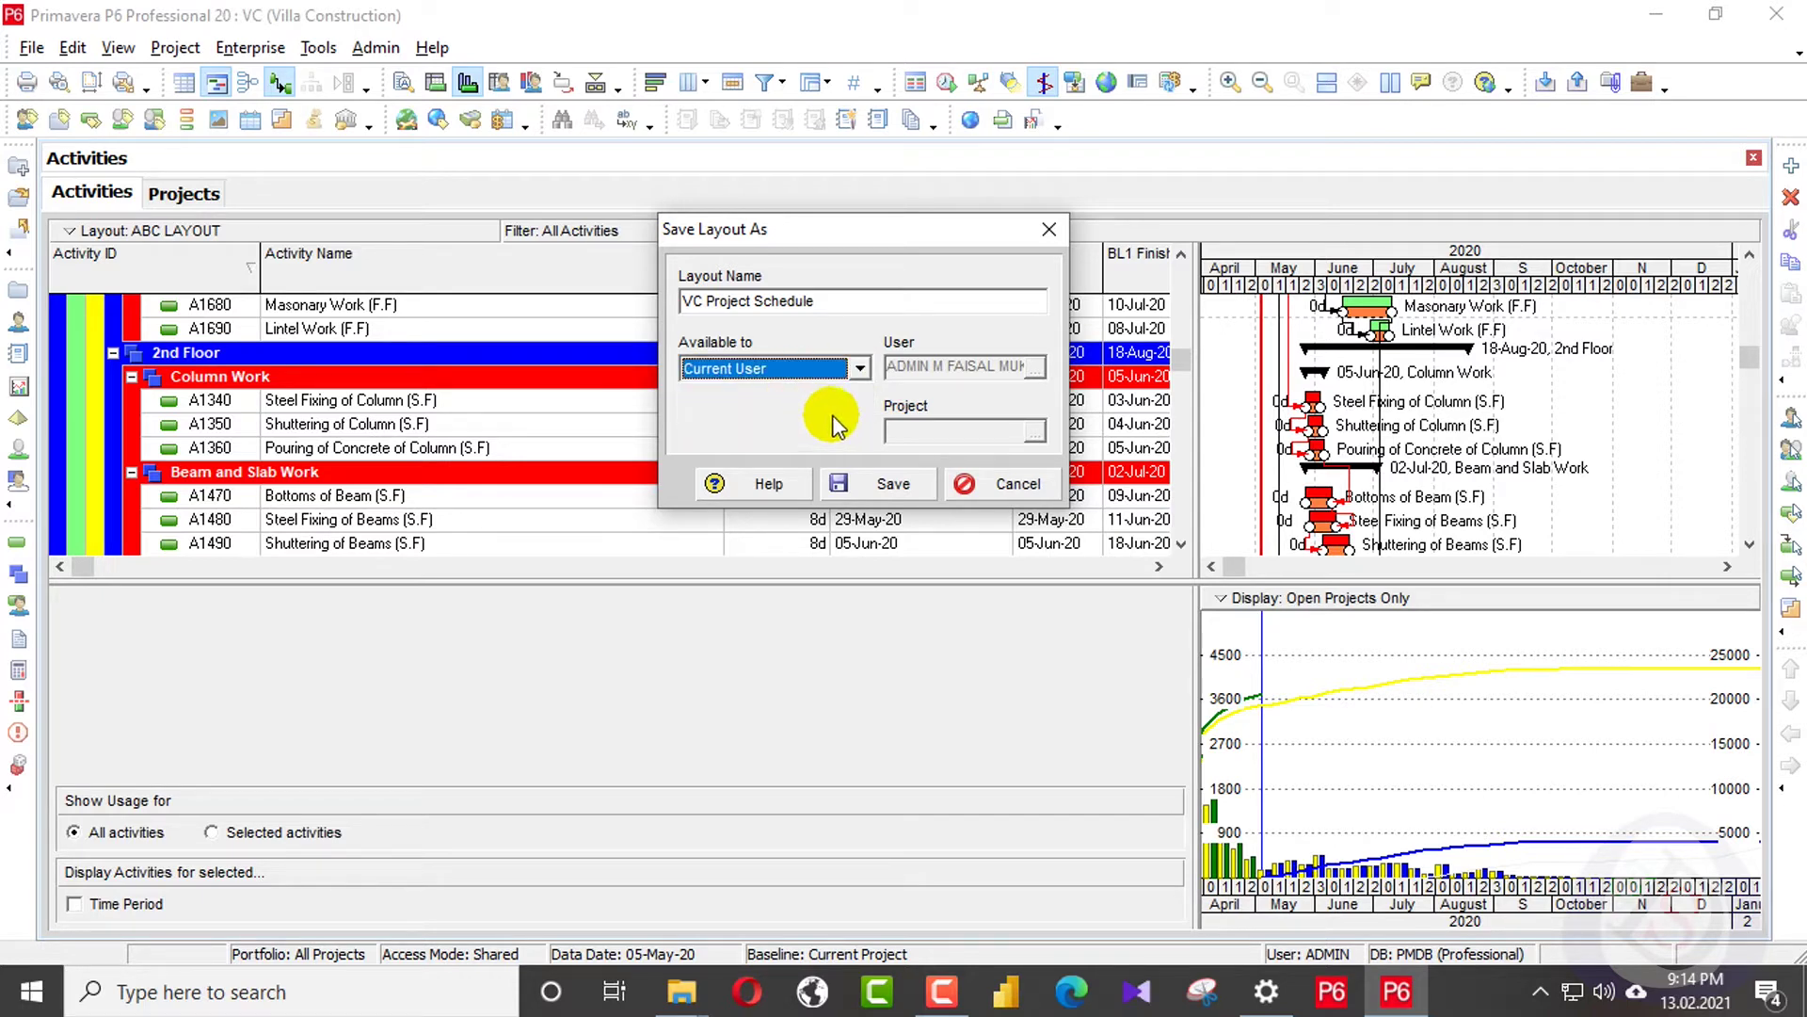
{"action": "left_click", "coordinate": [880, 485]}
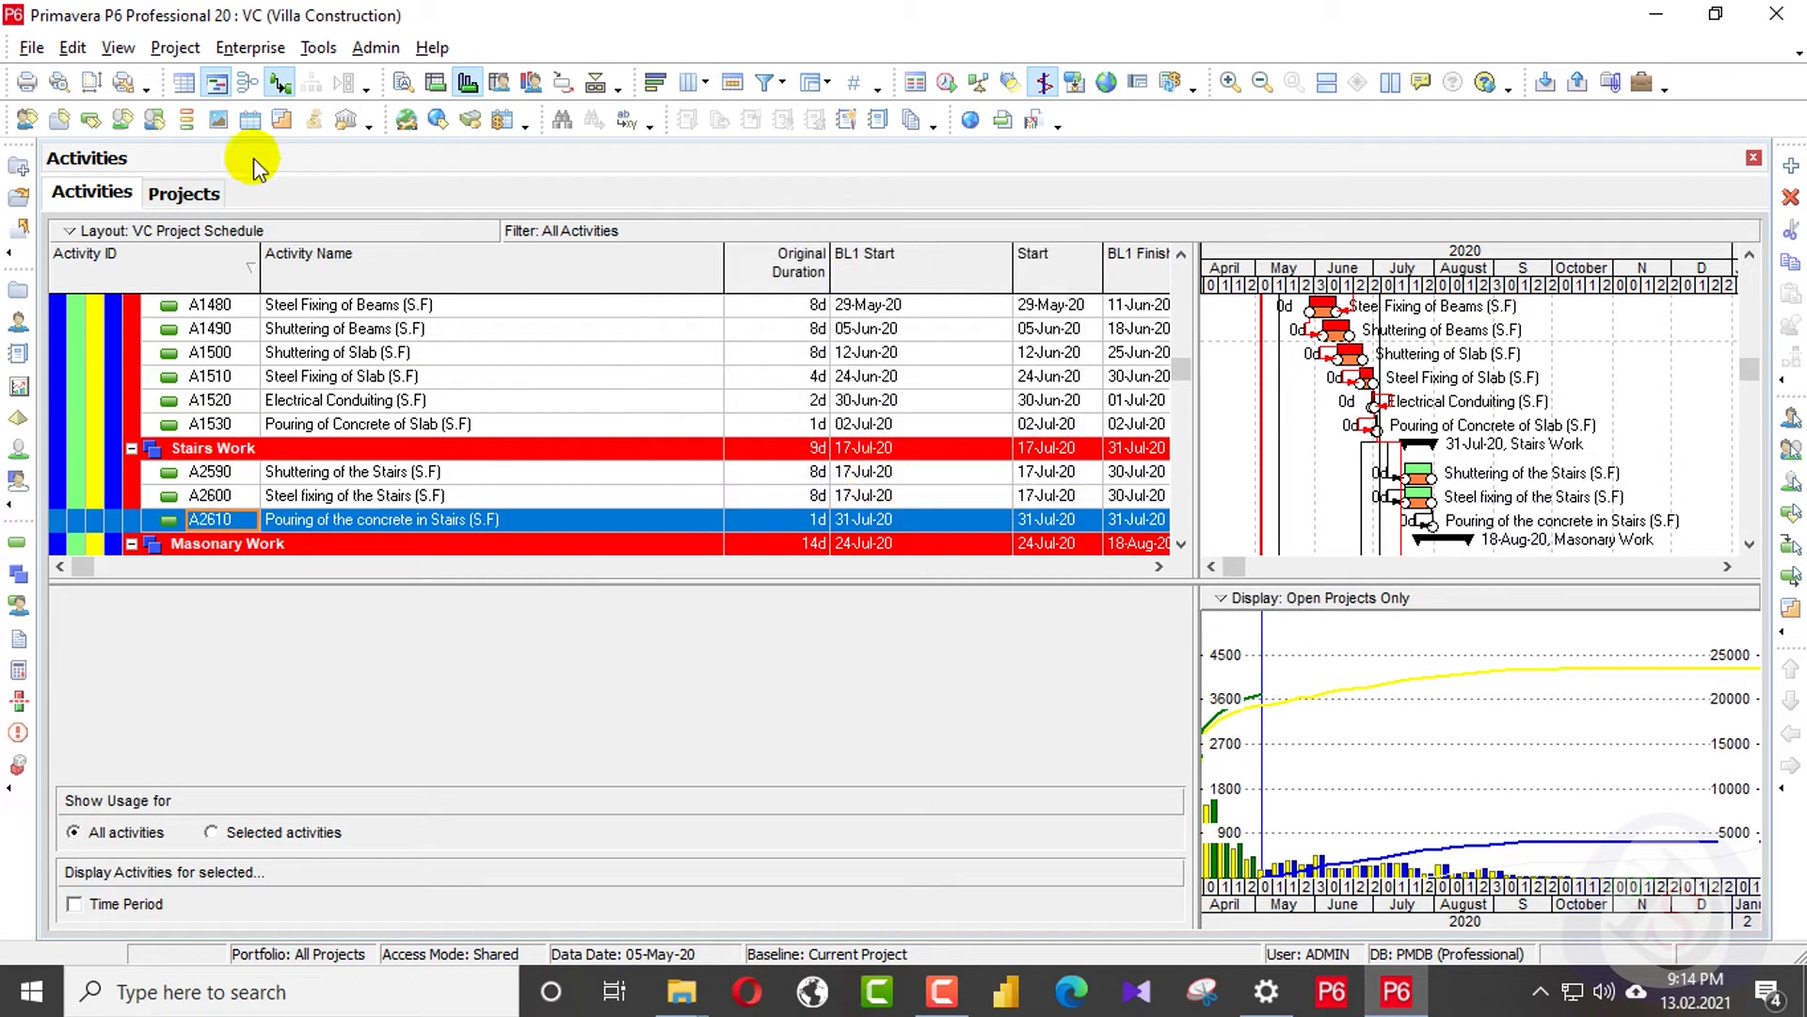
{"action": "left_click", "coordinate": [122, 48]}
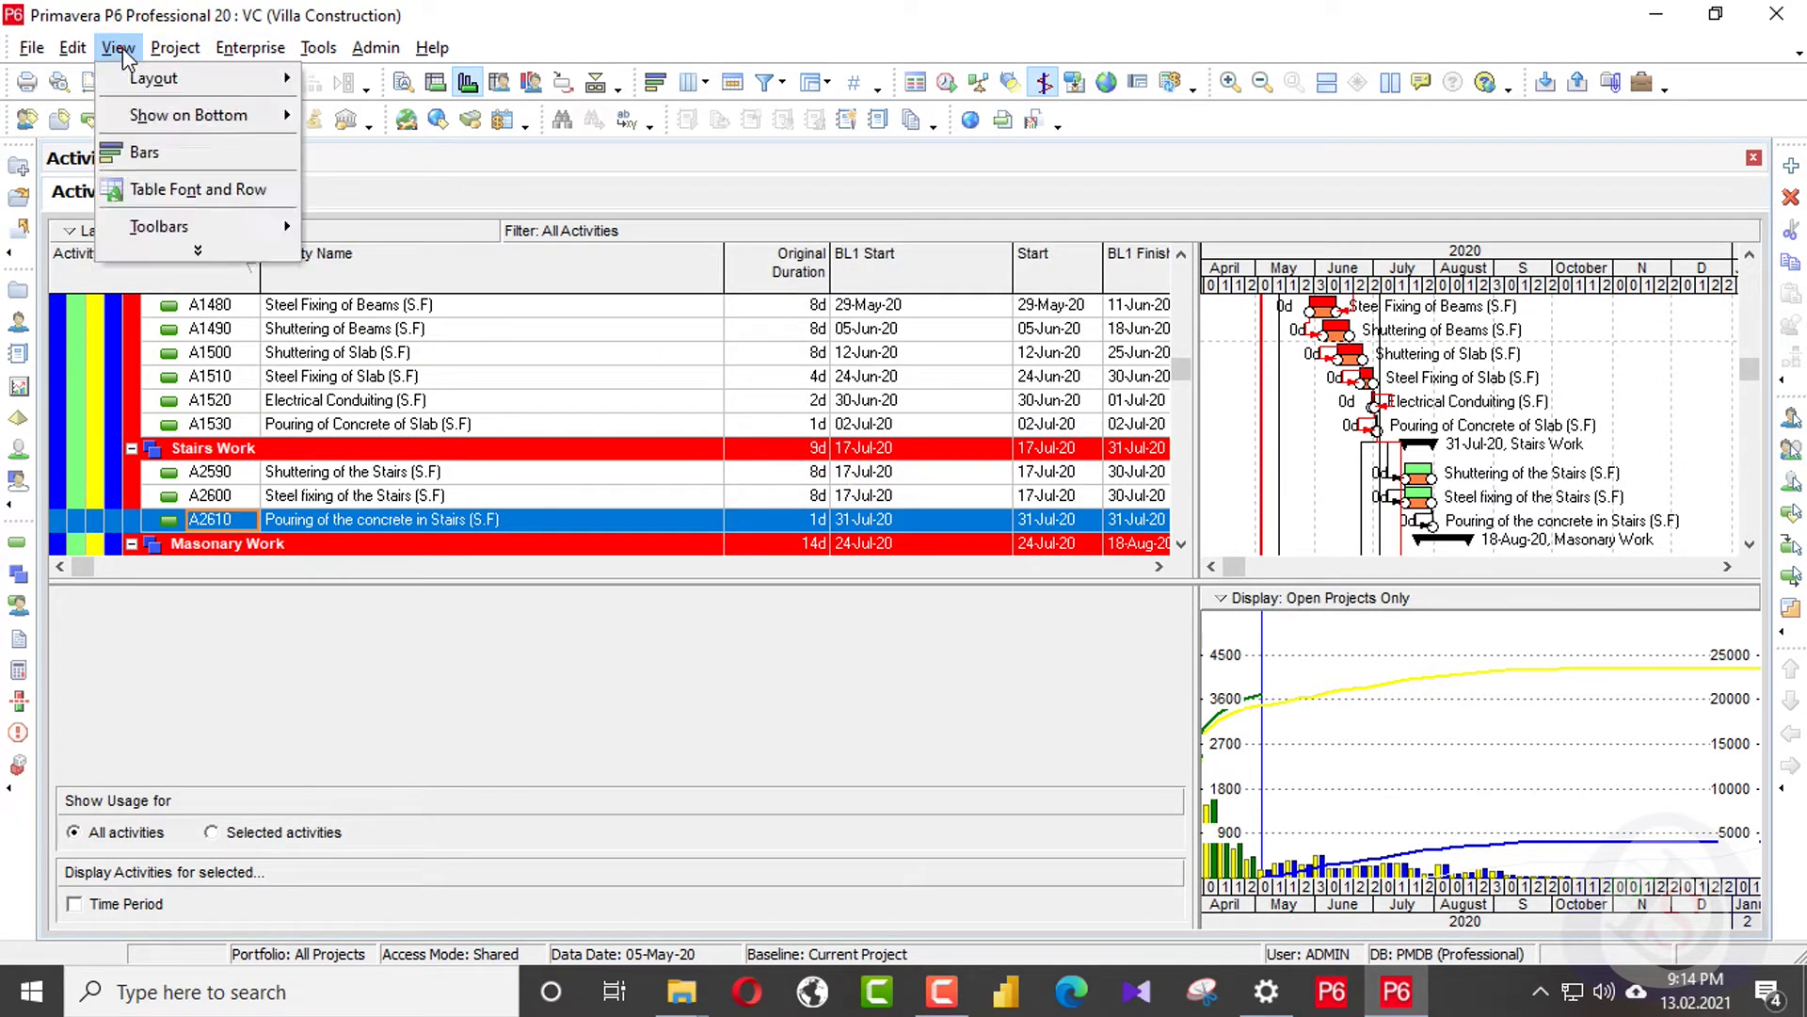
{"action": "mouse_move", "coordinate": [141, 79]}
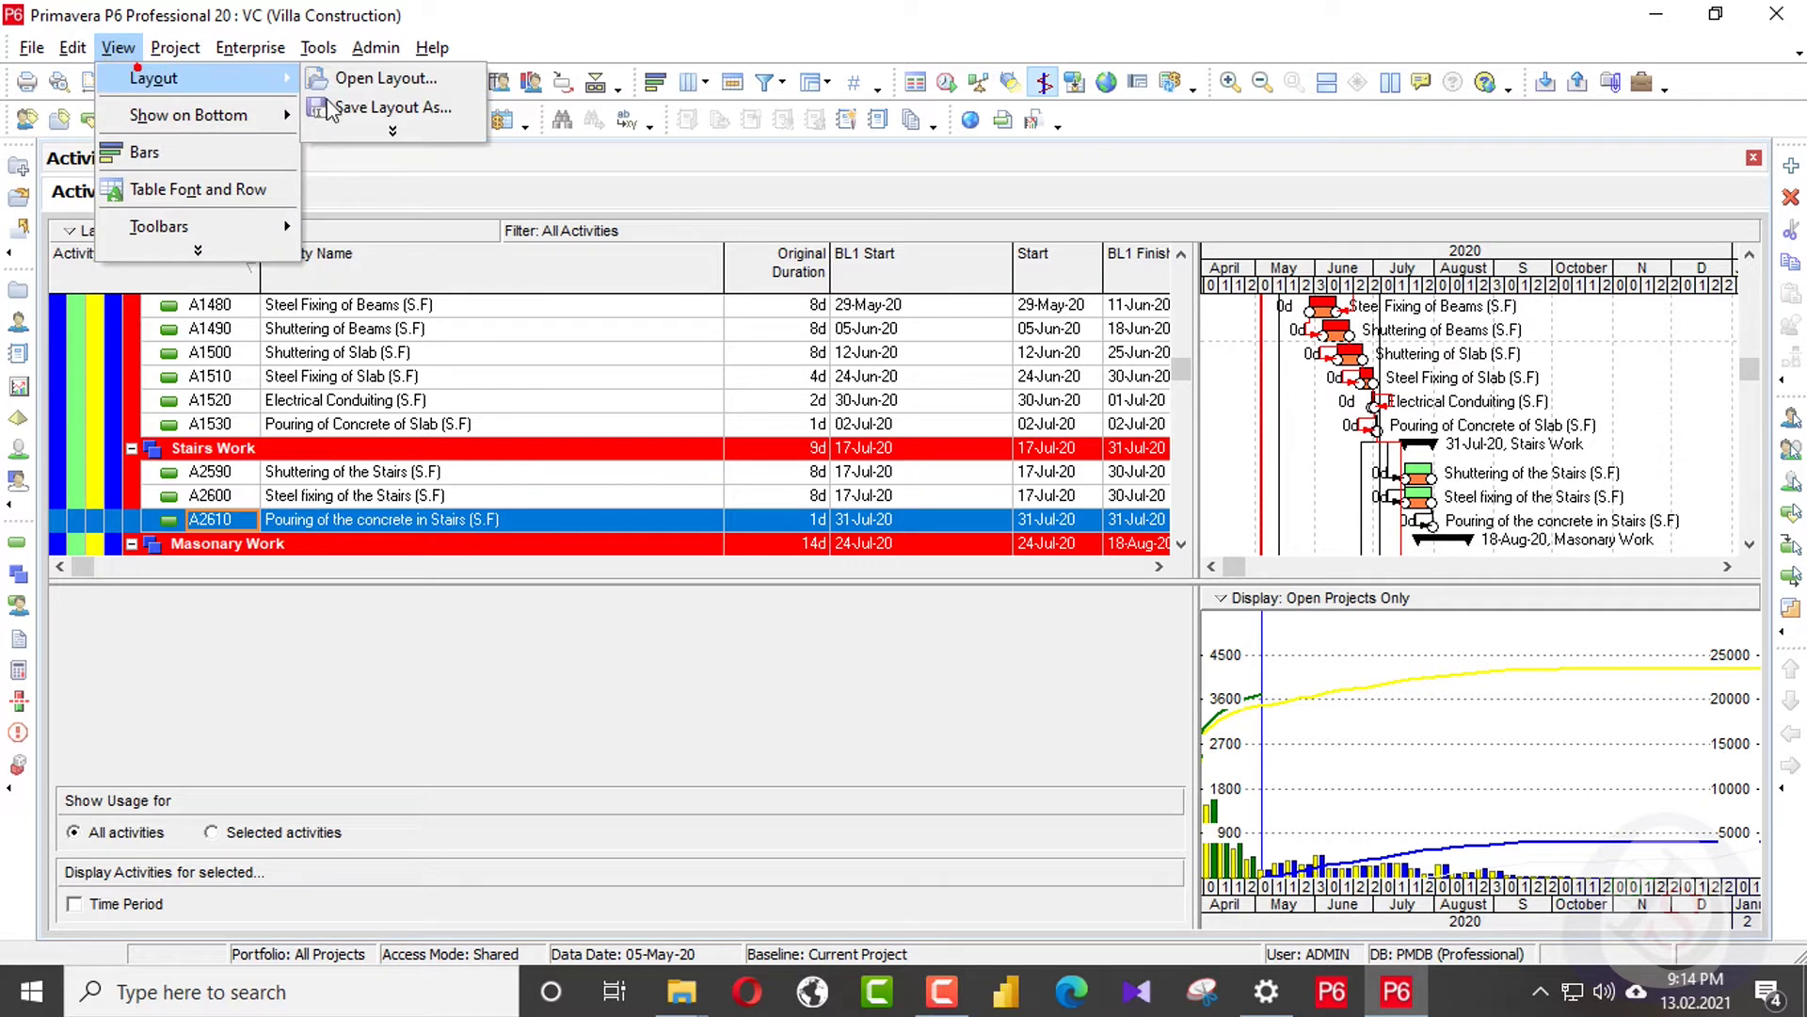
{"action": "left_click", "coordinate": [372, 85]}
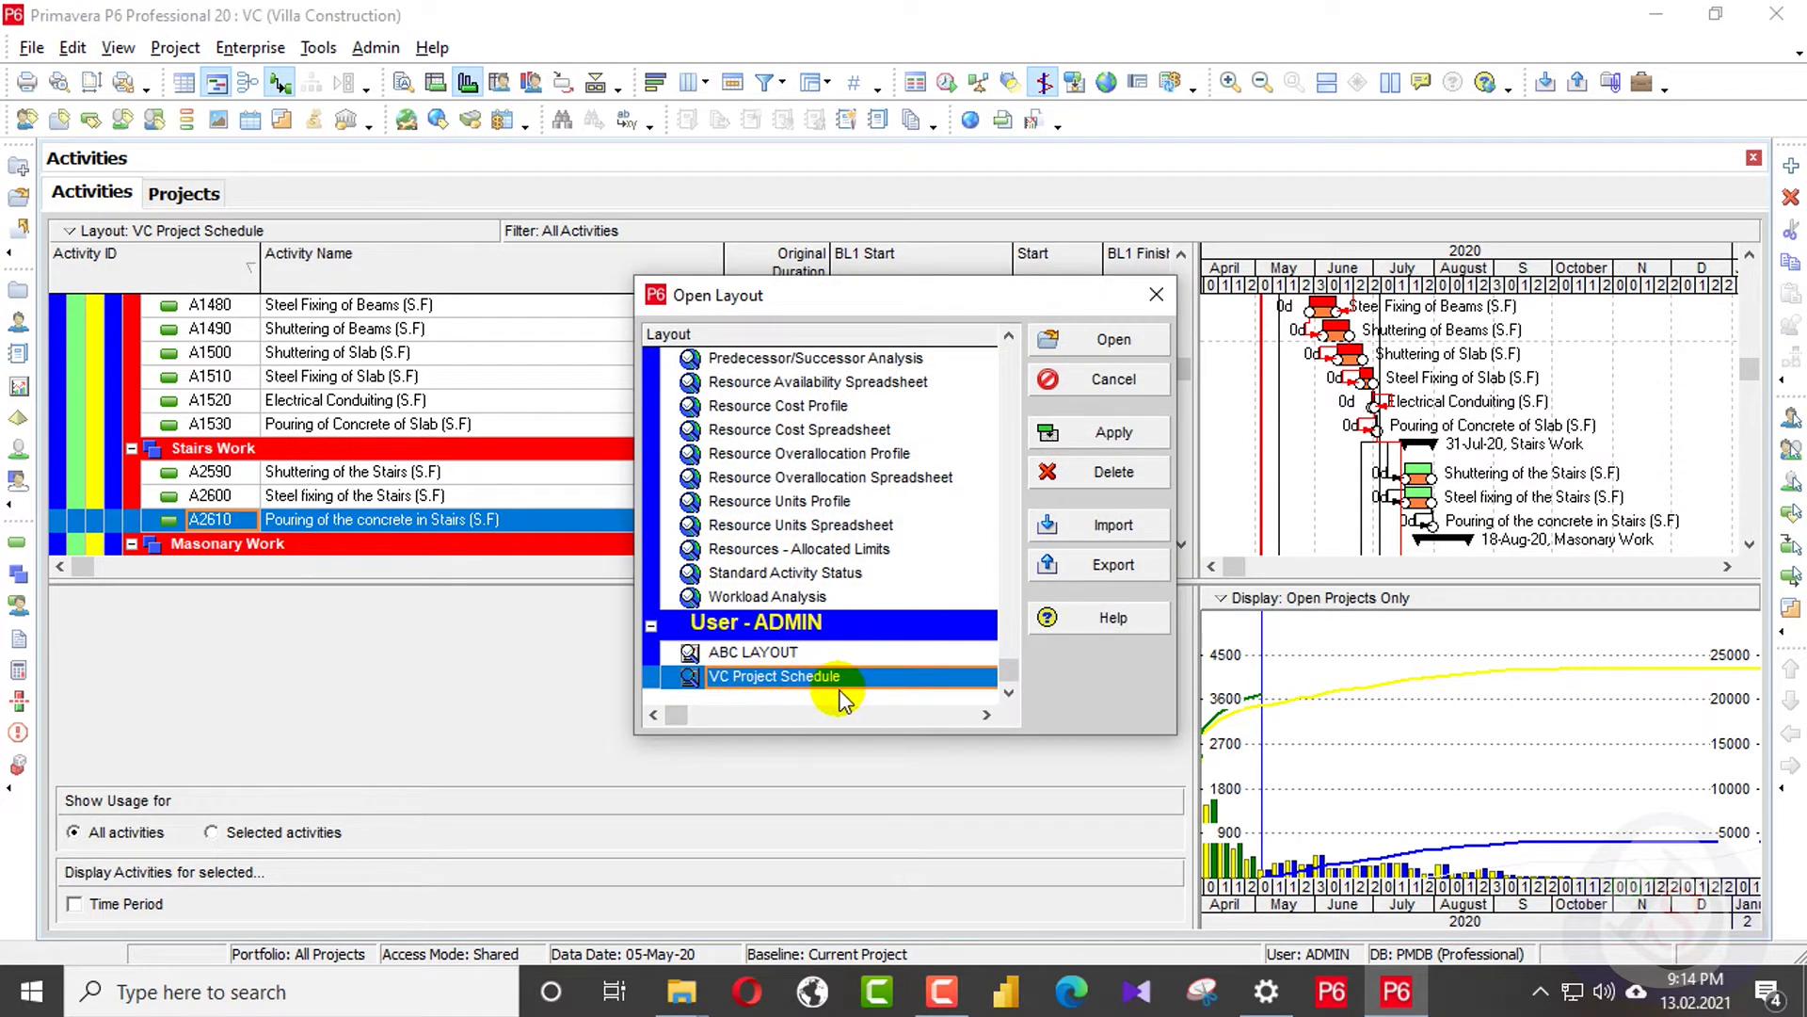
{"action": "scroll", "coordinate": [770, 518], "scroll_direction": "up", "scroll_amount": 7}
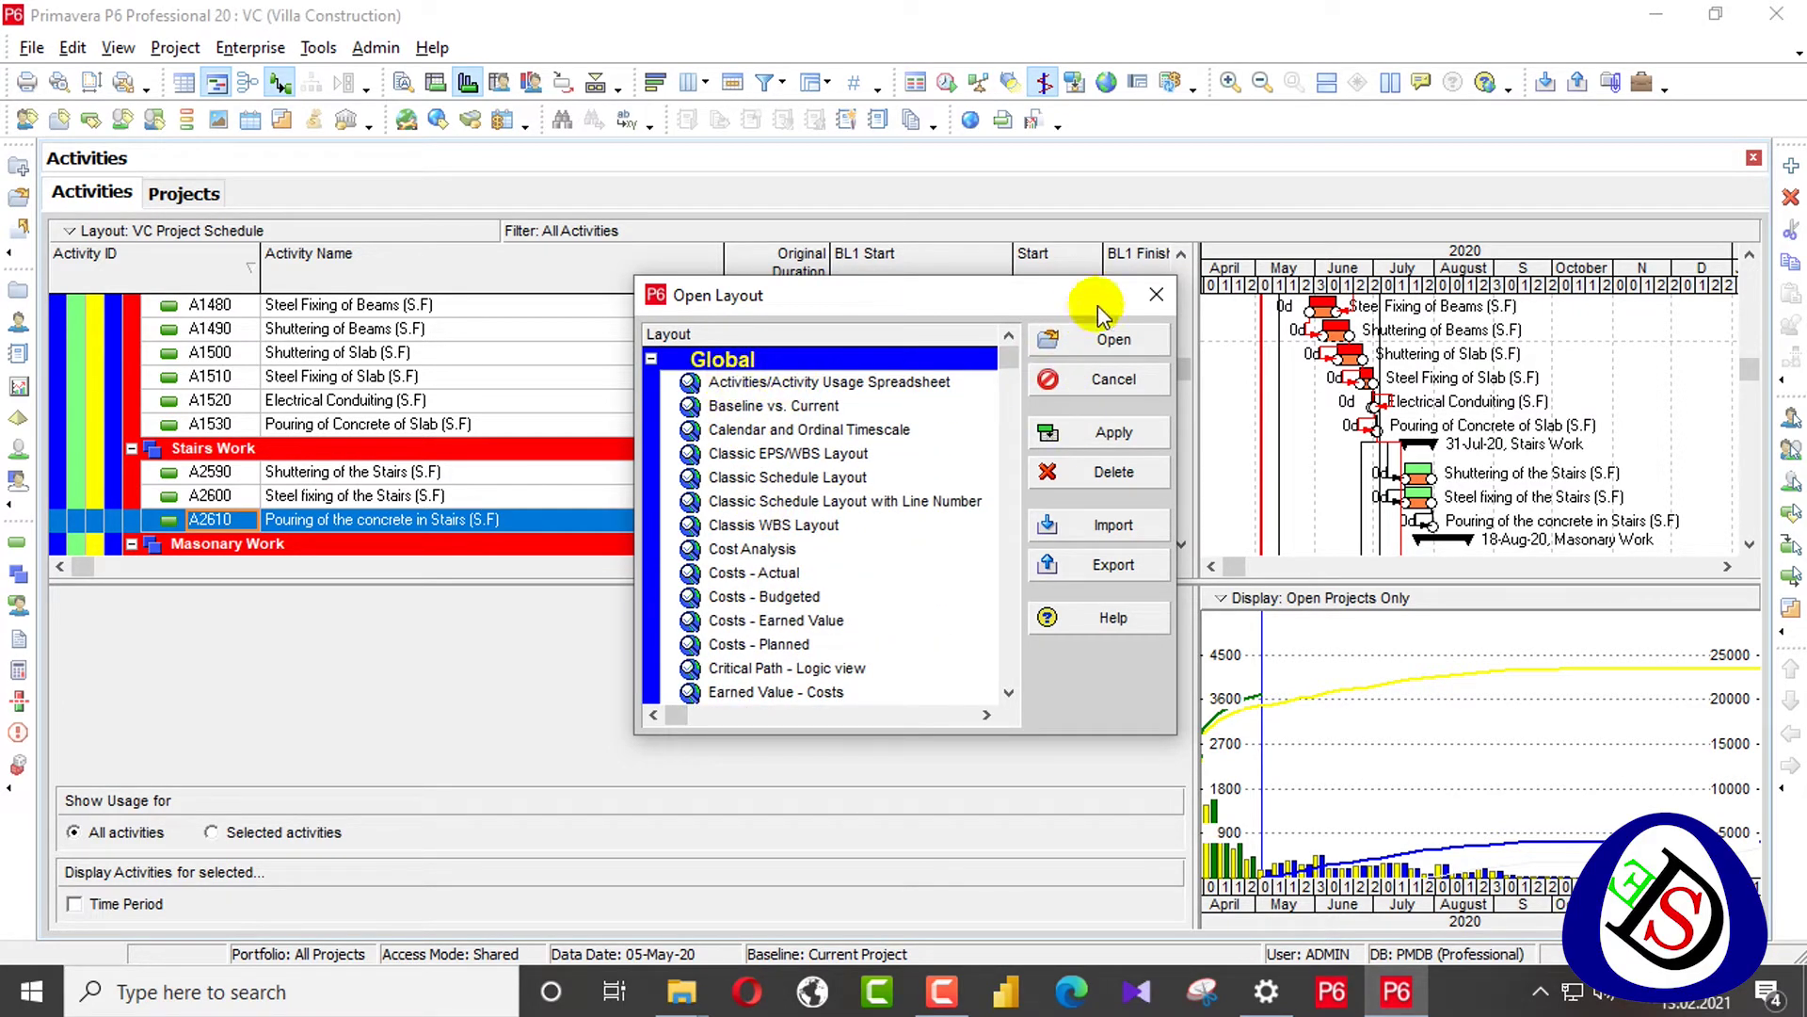
{"action": "left_click", "coordinate": [1172, 296]}
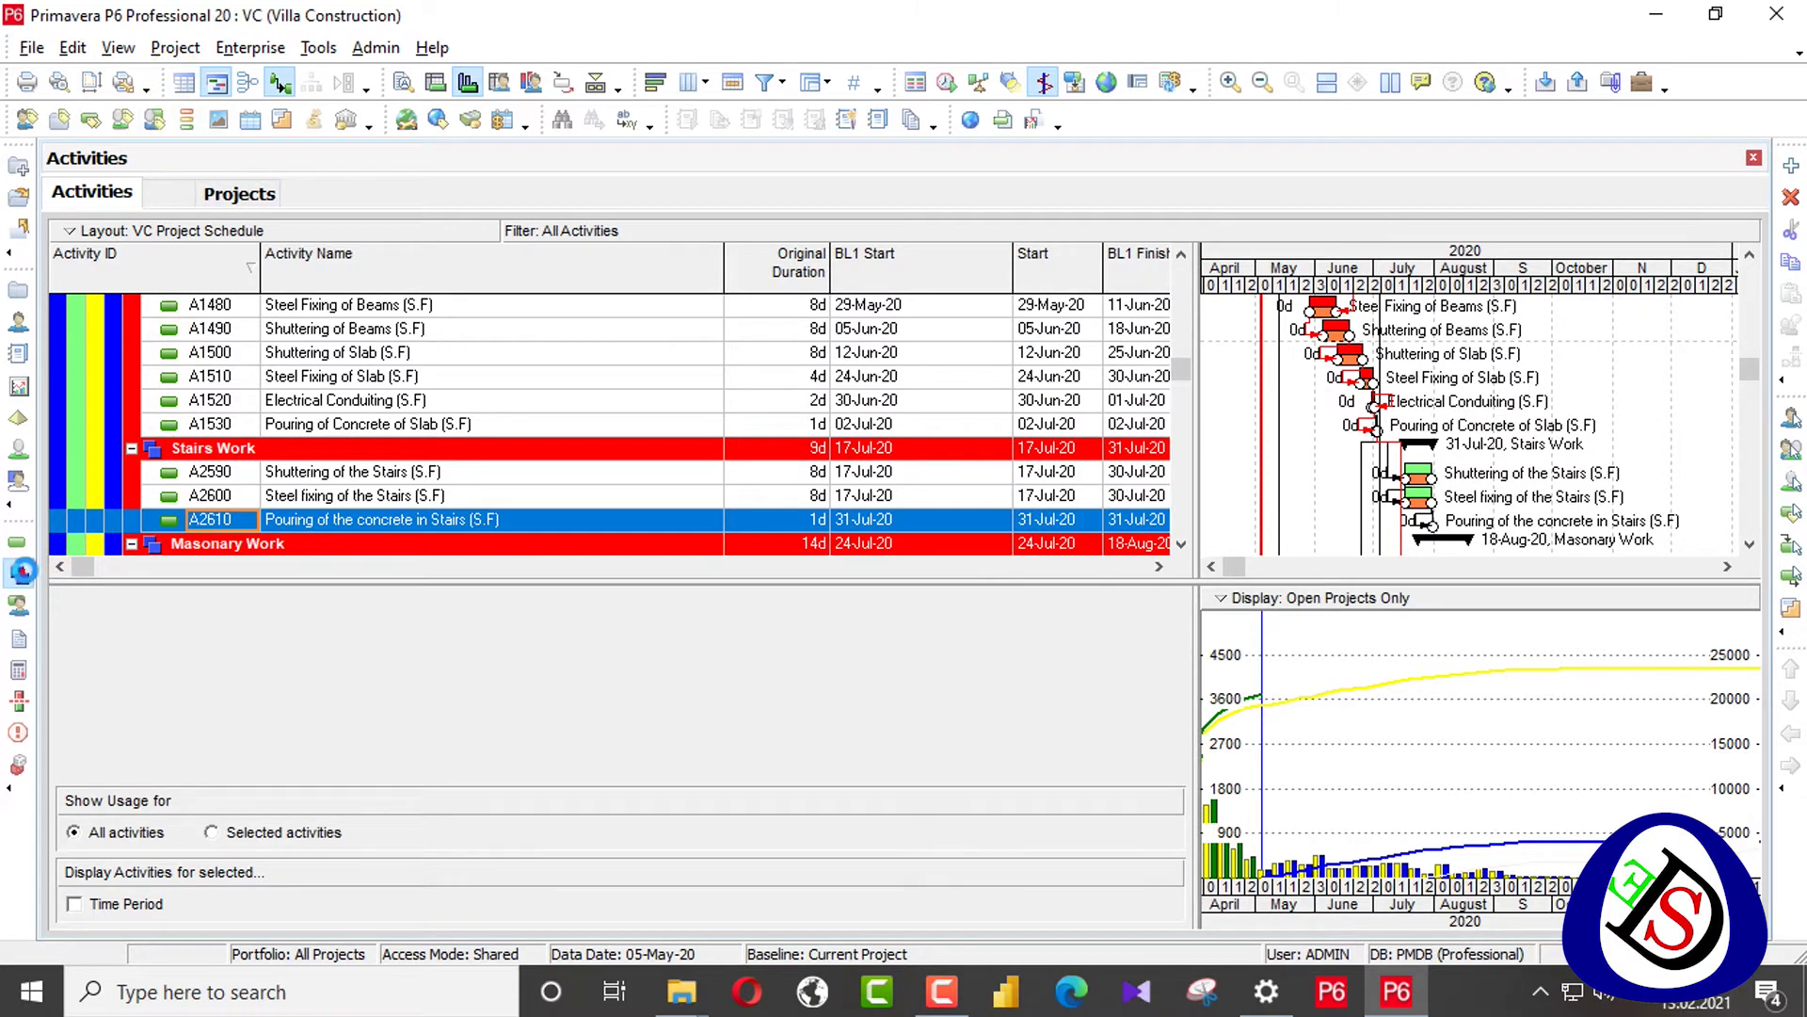
- Switch to the WBS view and open its print preview
{"action": "left_click", "coordinate": [23, 571]}
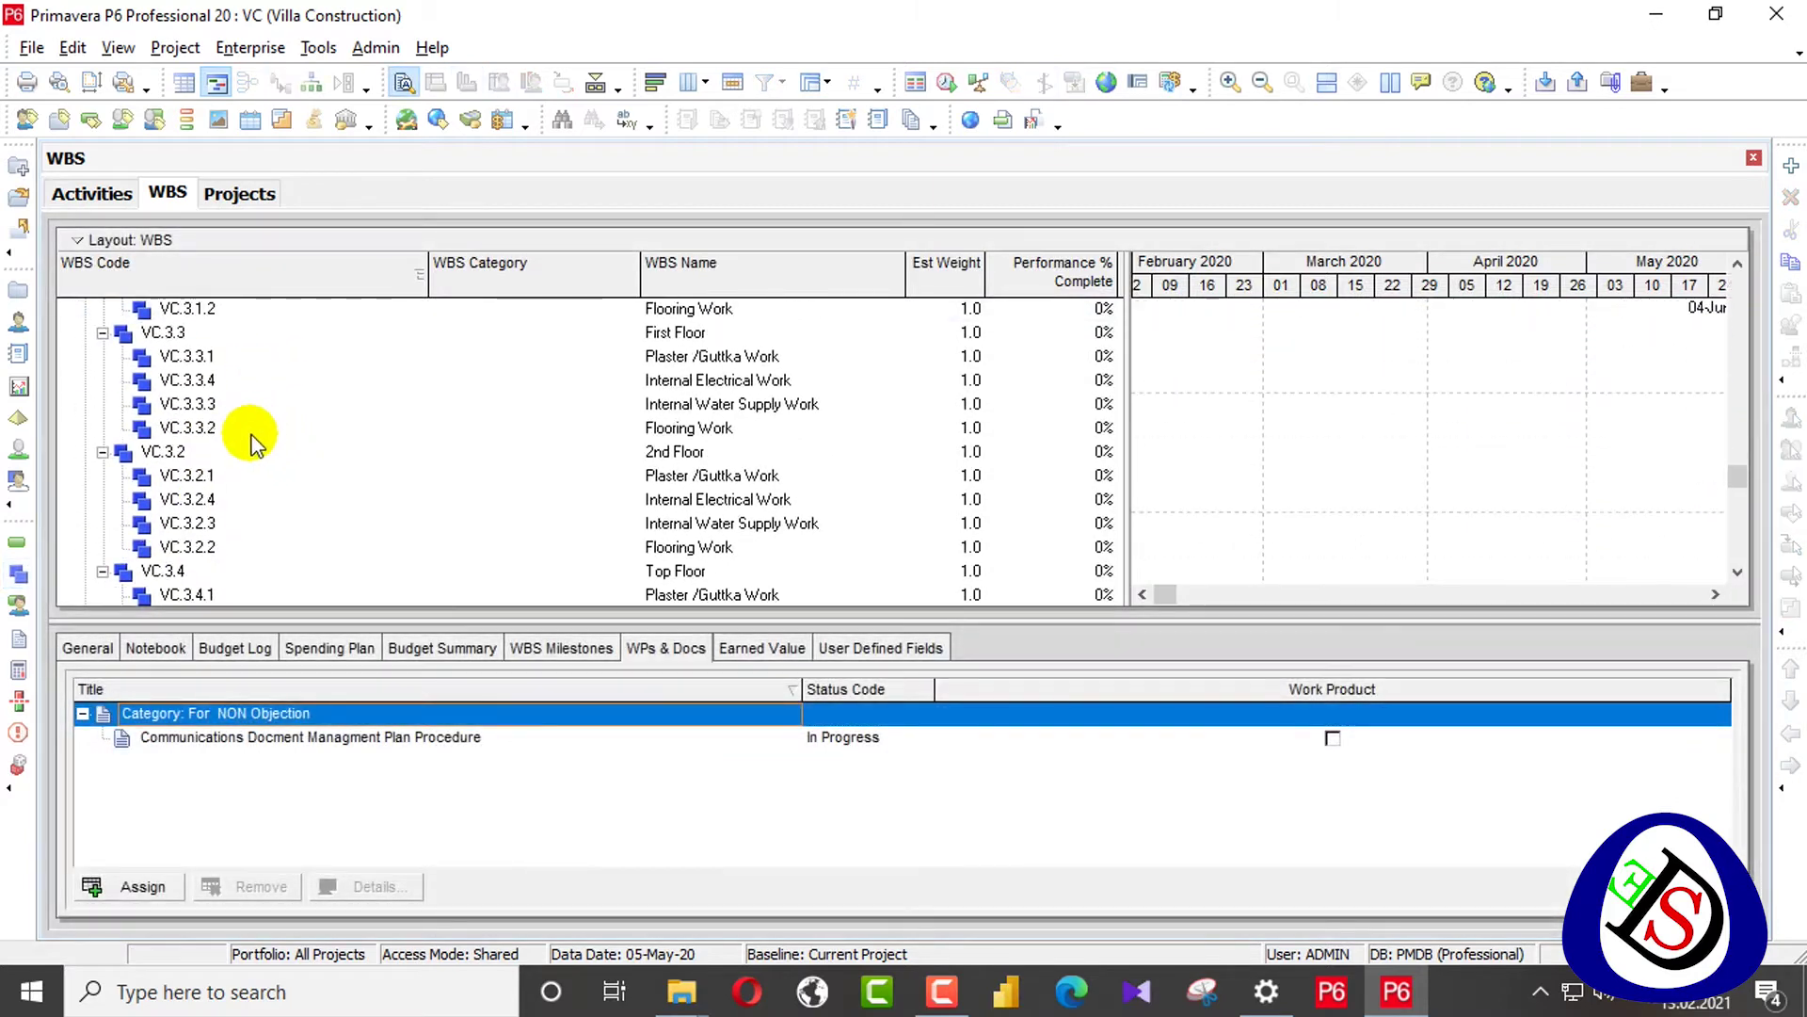
{"action": "scroll", "coordinate": [244, 435], "scroll_direction": "down", "scroll_amount": 4}
{"action": "scroll", "coordinate": [232, 429], "scroll_direction": "up", "scroll_amount": 10}
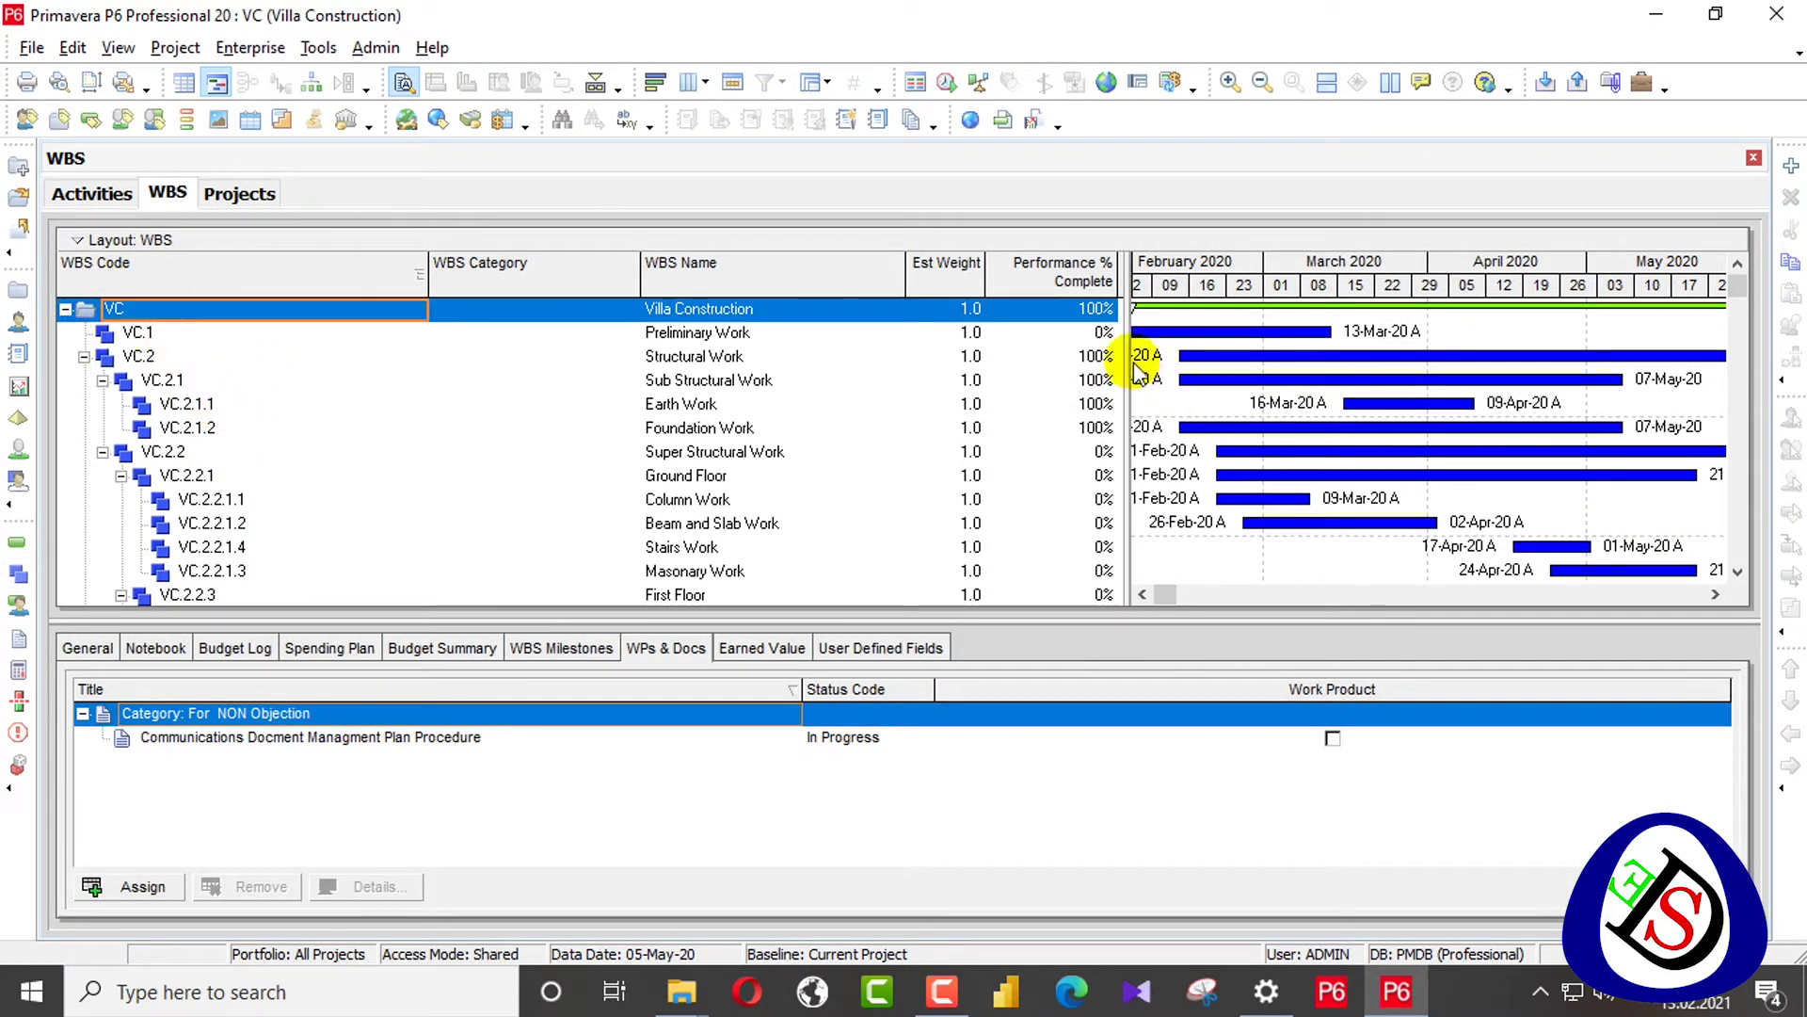
{"action": "scroll", "coordinate": [918, 419], "scroll_direction": "down", "scroll_amount": 3}
{"action": "scroll", "coordinate": [904, 414], "scroll_direction": "up", "scroll_amount": 3}
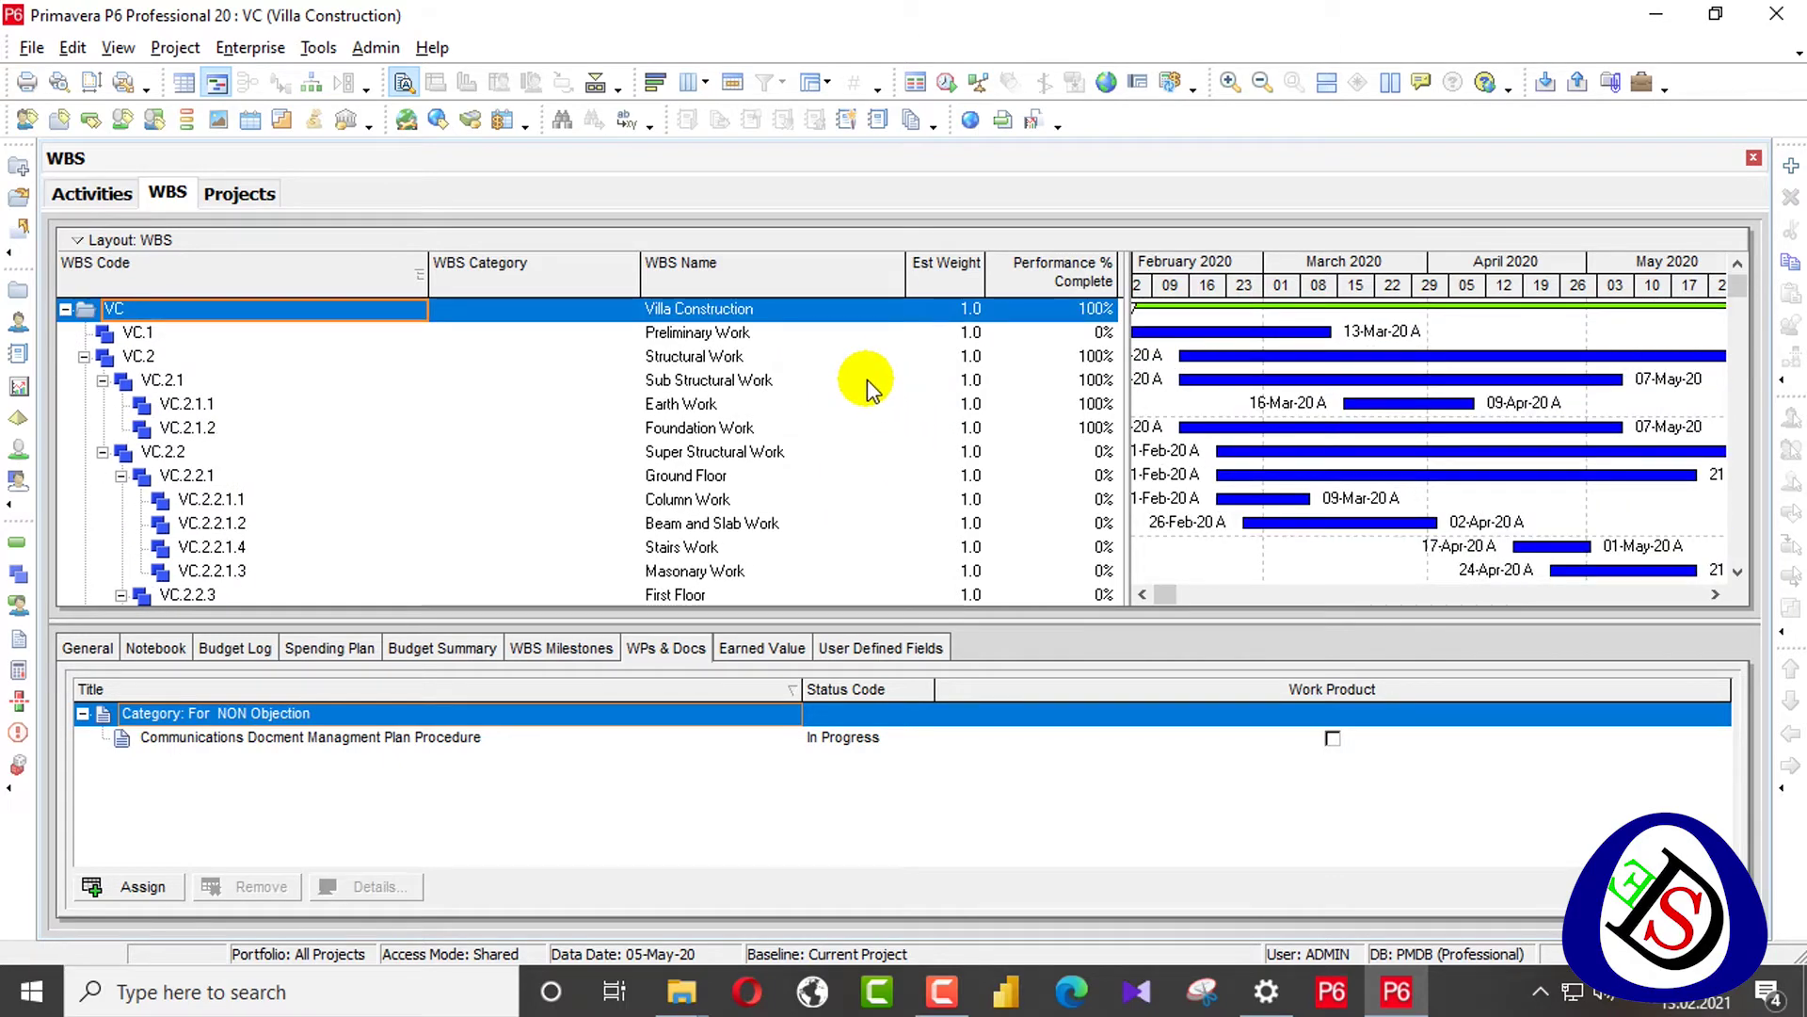
{"action": "left_click", "coordinate": [32, 47]}
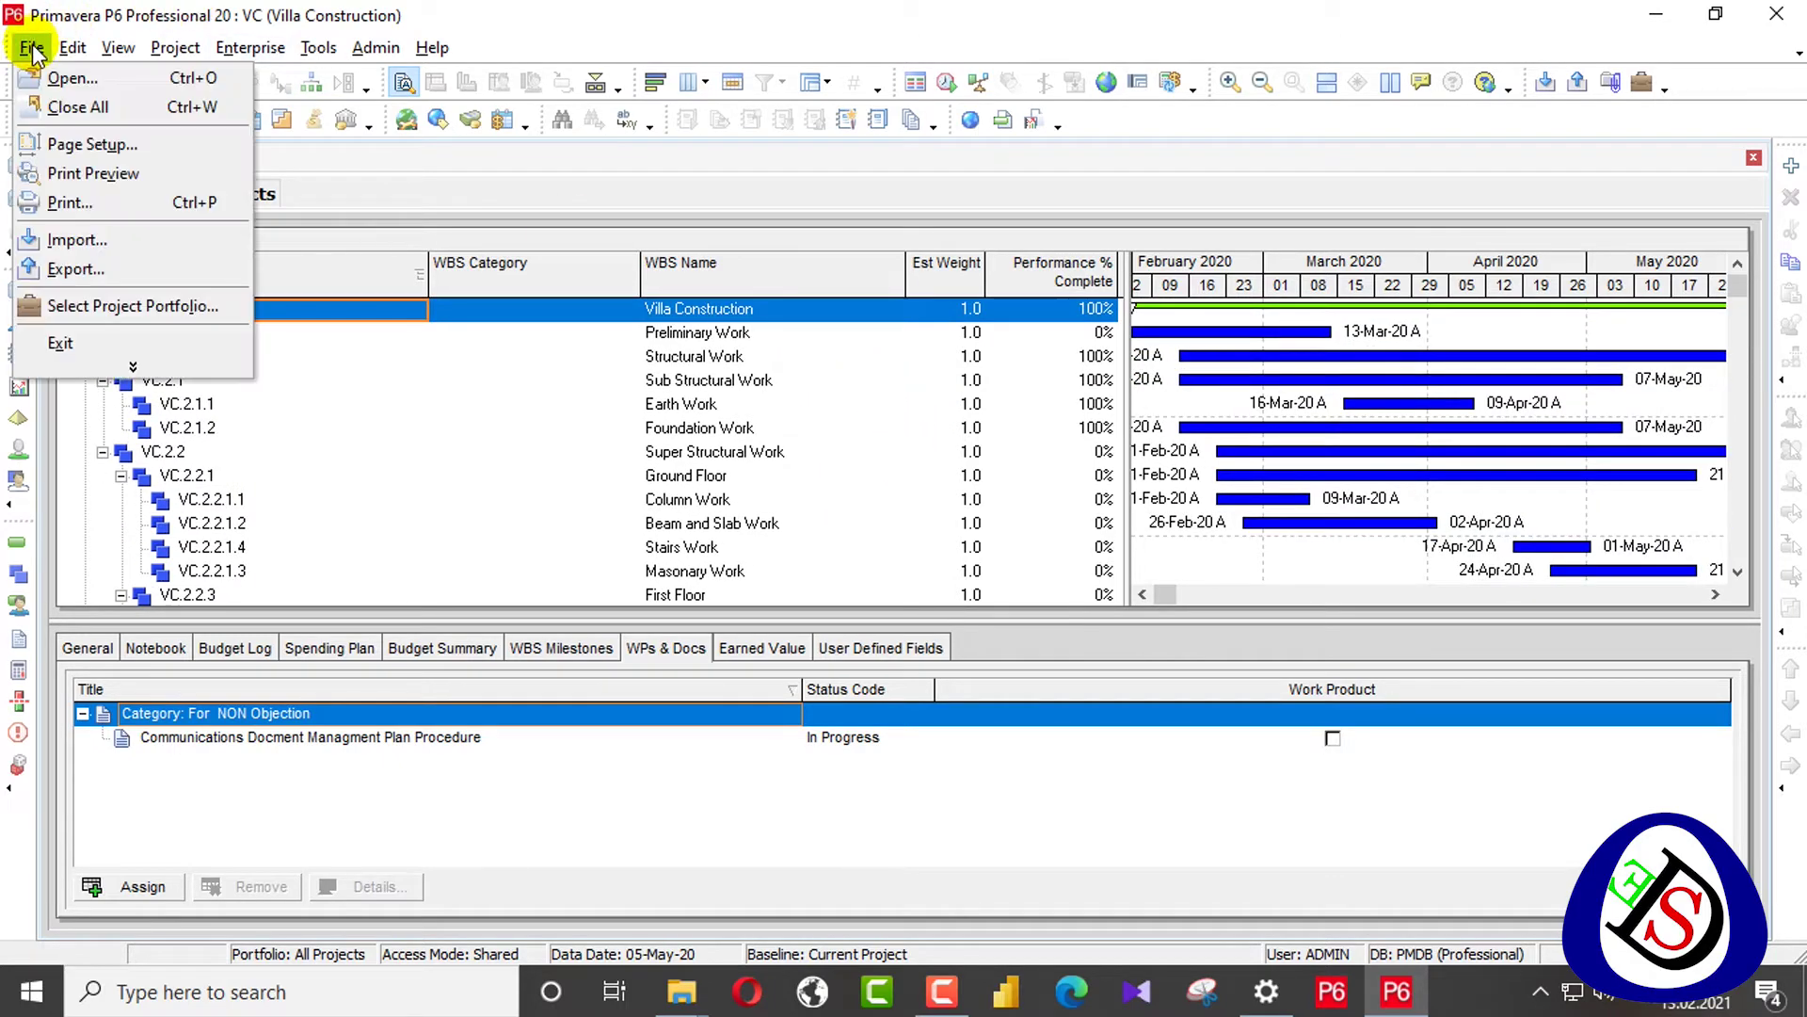
{"action": "left_click", "coordinate": [99, 176]}
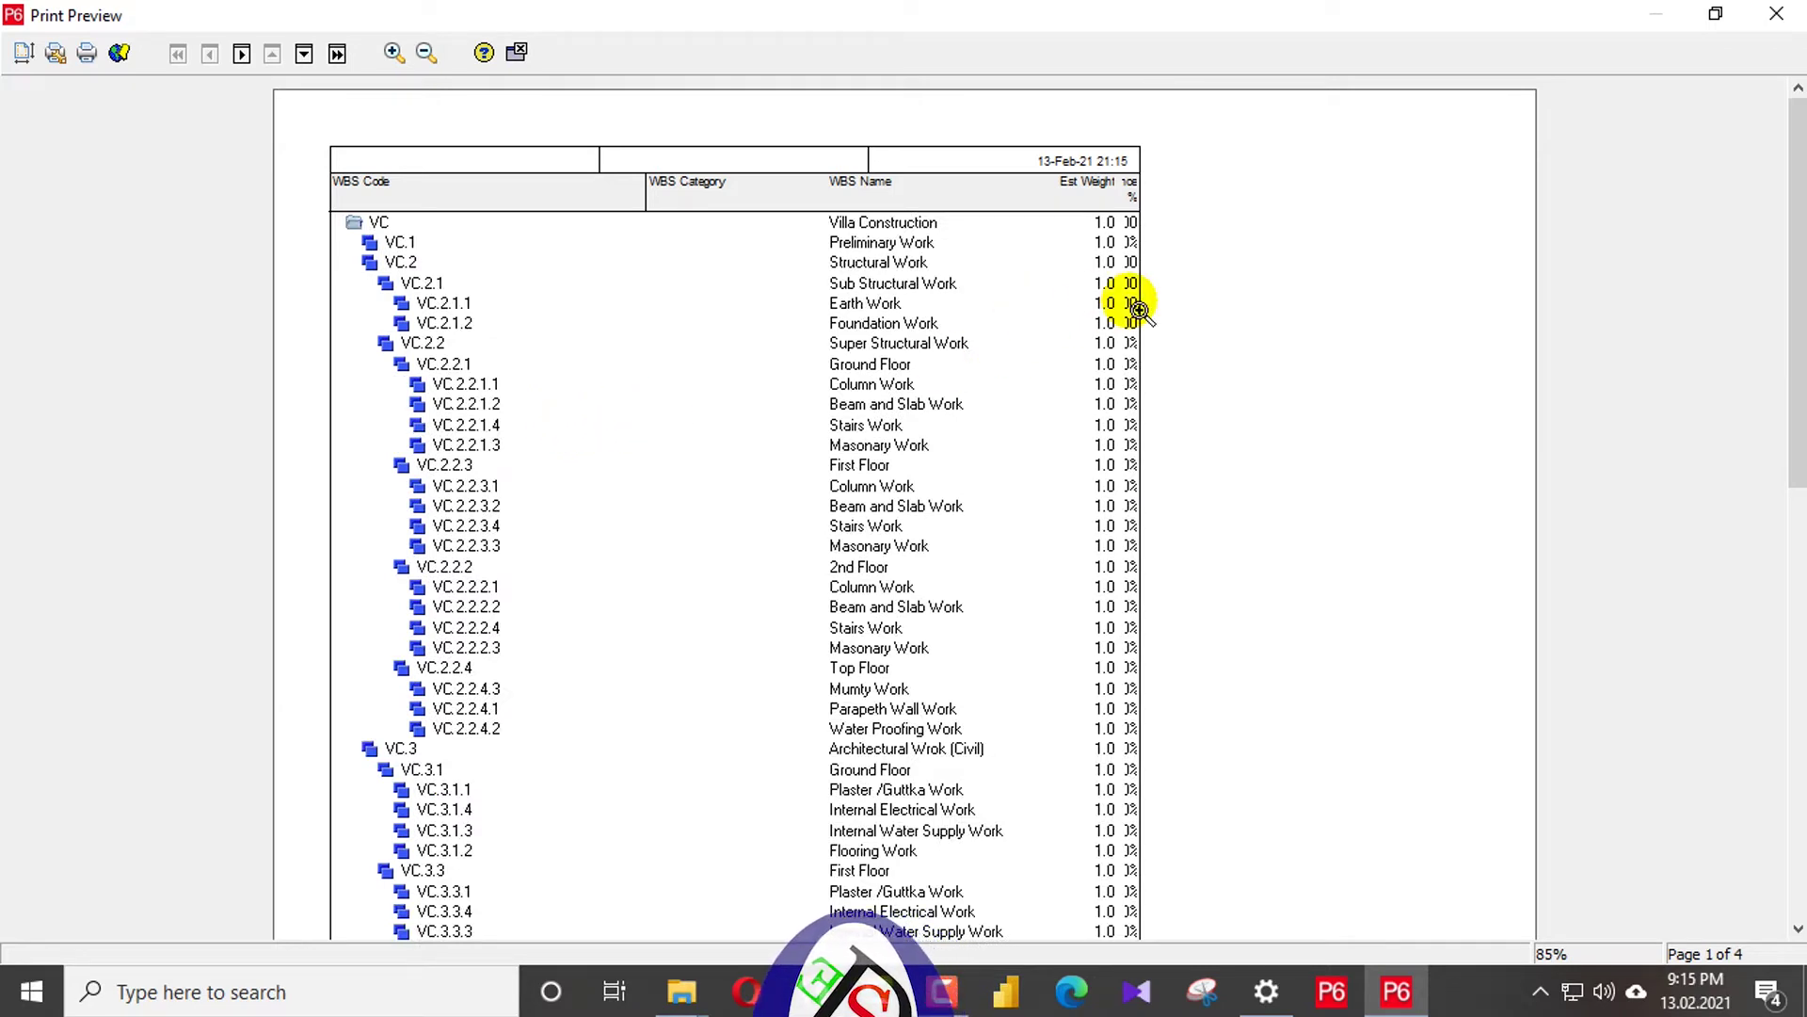
- Tick Grid Lines in the Page Setup options and apply it
{"action": "left_click", "coordinate": [18, 55]}
{"action": "left_click", "coordinate": [1109, 273]}
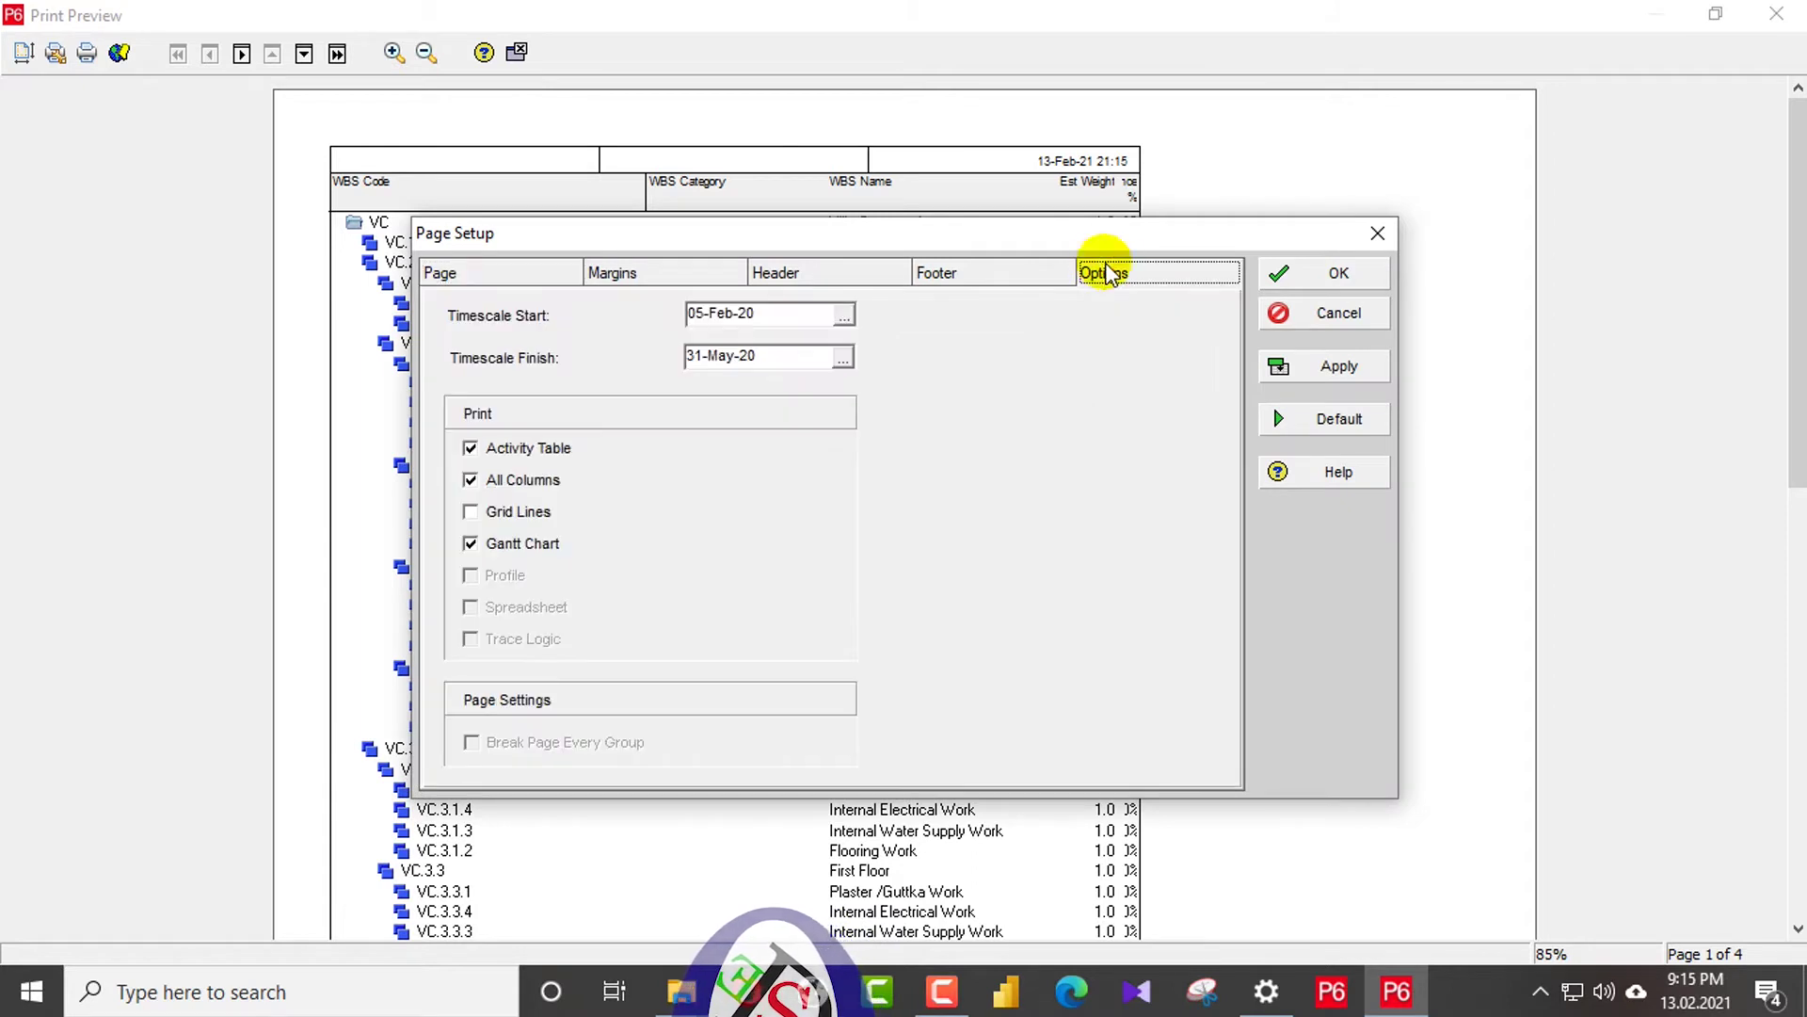
{"action": "left_click", "coordinate": [511, 512]}
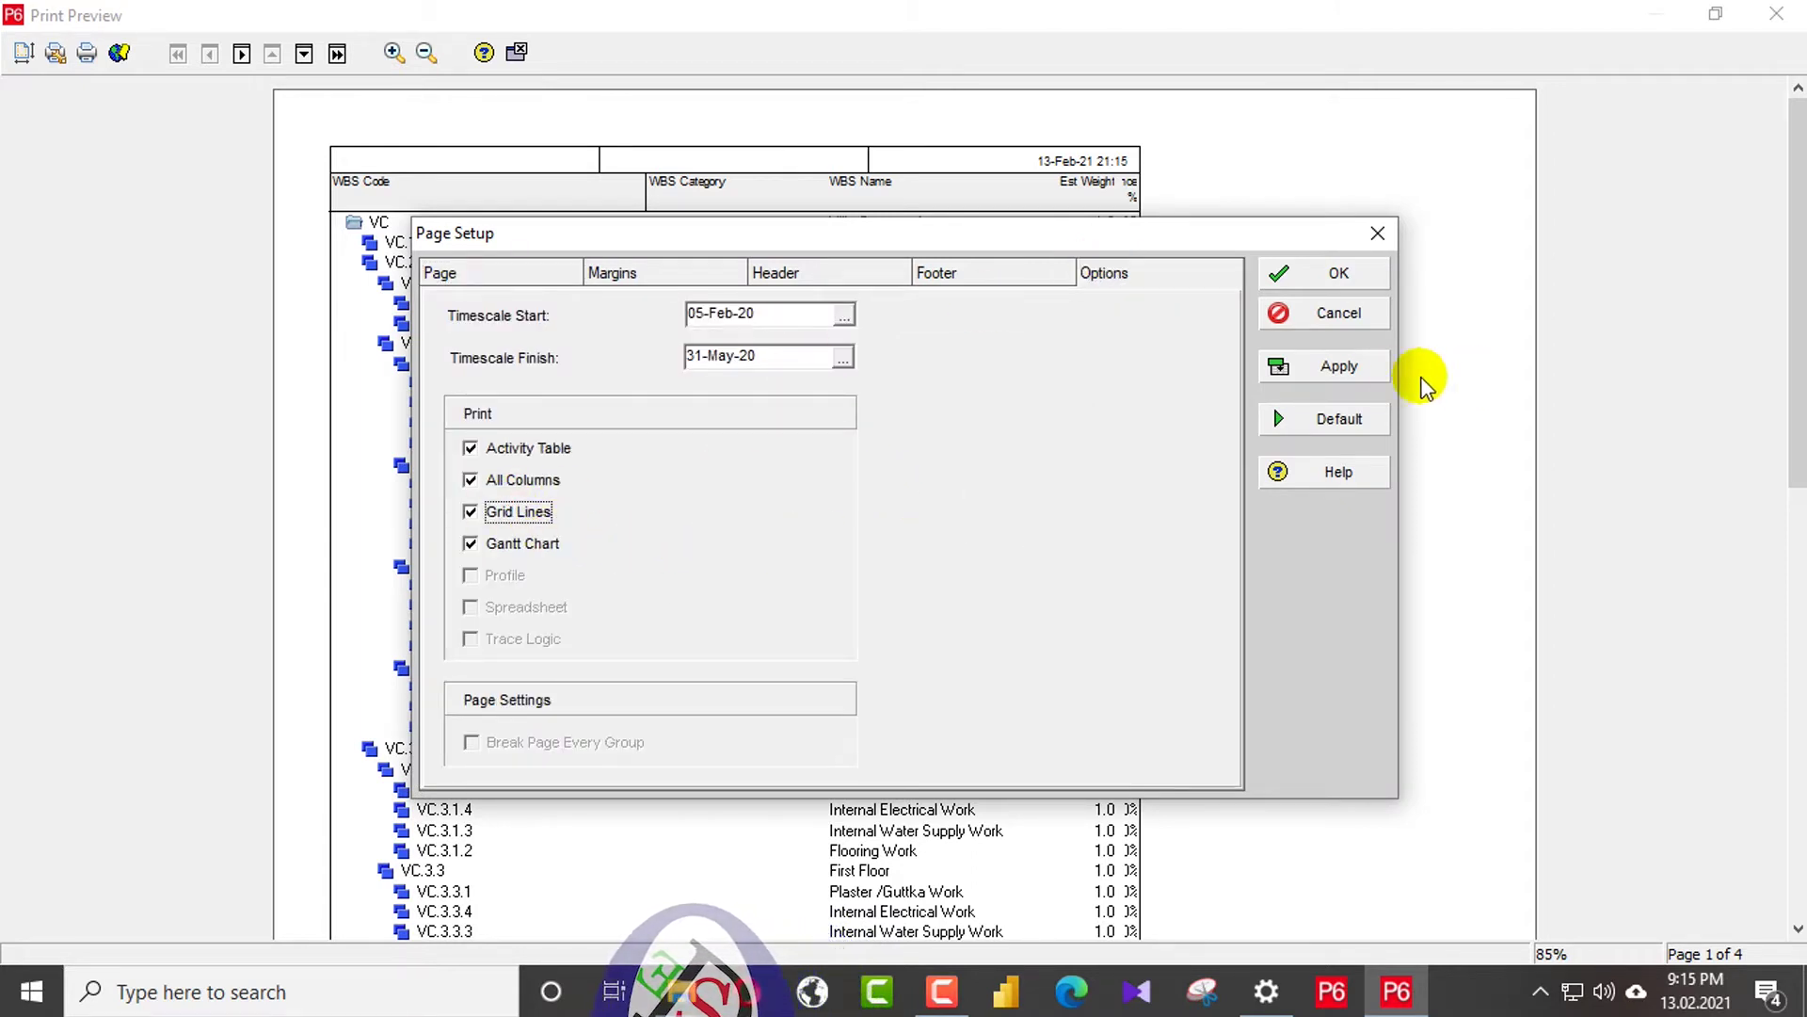
{"action": "left_click", "coordinate": [1335, 372]}
{"action": "left_click", "coordinate": [1348, 316]}
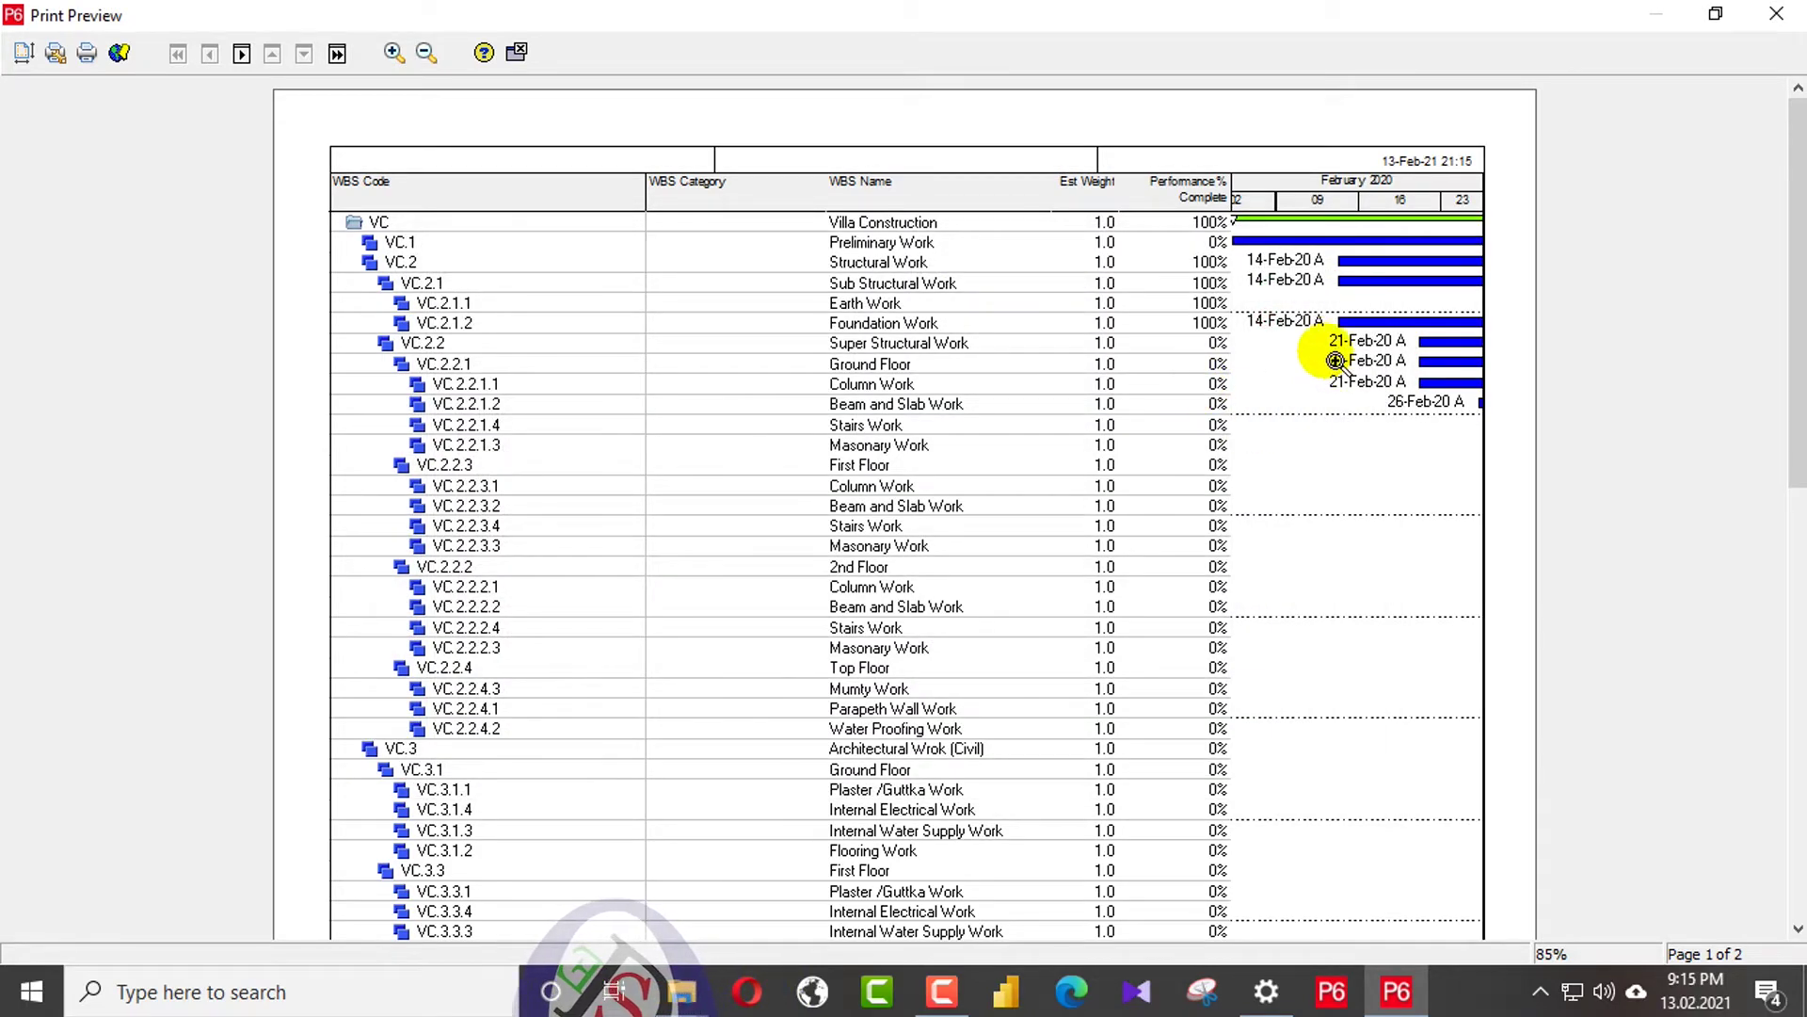
- Fit the printout's timescale to 1 page wide
{"action": "left_click", "coordinate": [24, 52]}
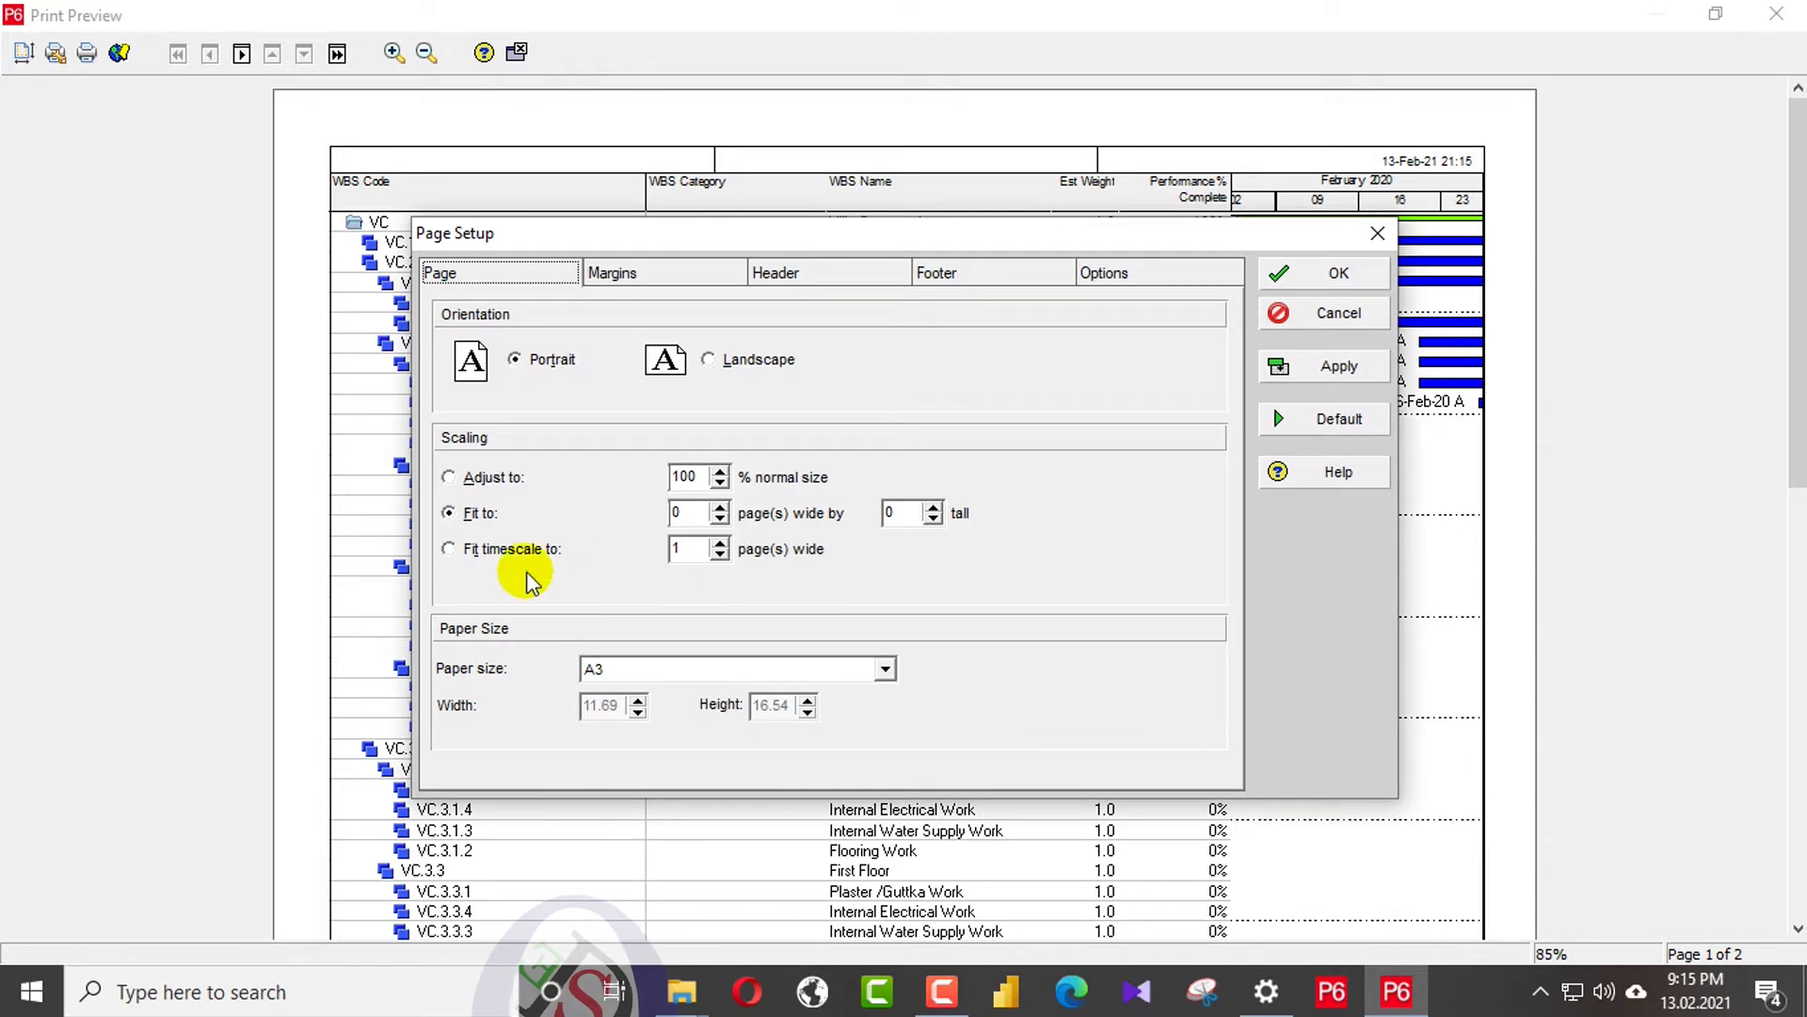
{"action": "left_click", "coordinate": [1341, 369]}
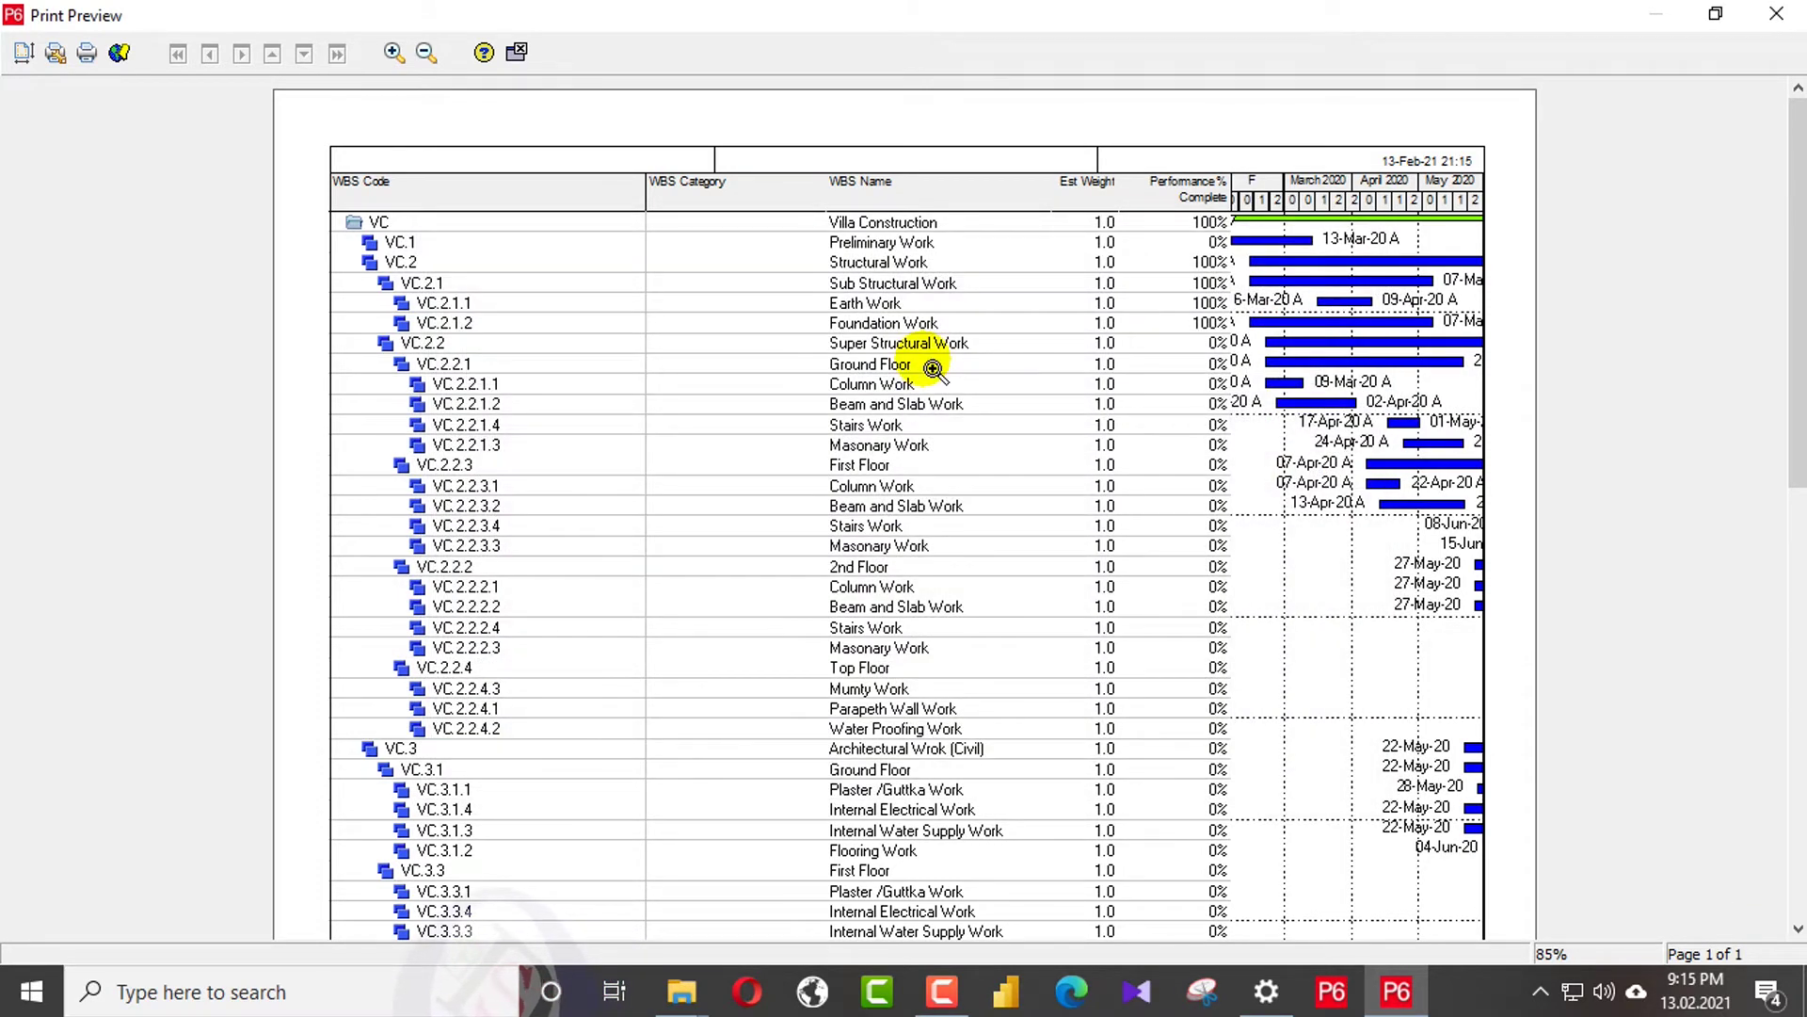
{"action": "left_click_drag", "start_coordinate": [1780, 403], "coordinate": [1779, 282]}
{"action": "left_click", "coordinate": [24, 51]}
{"action": "key", "text": "Return"}
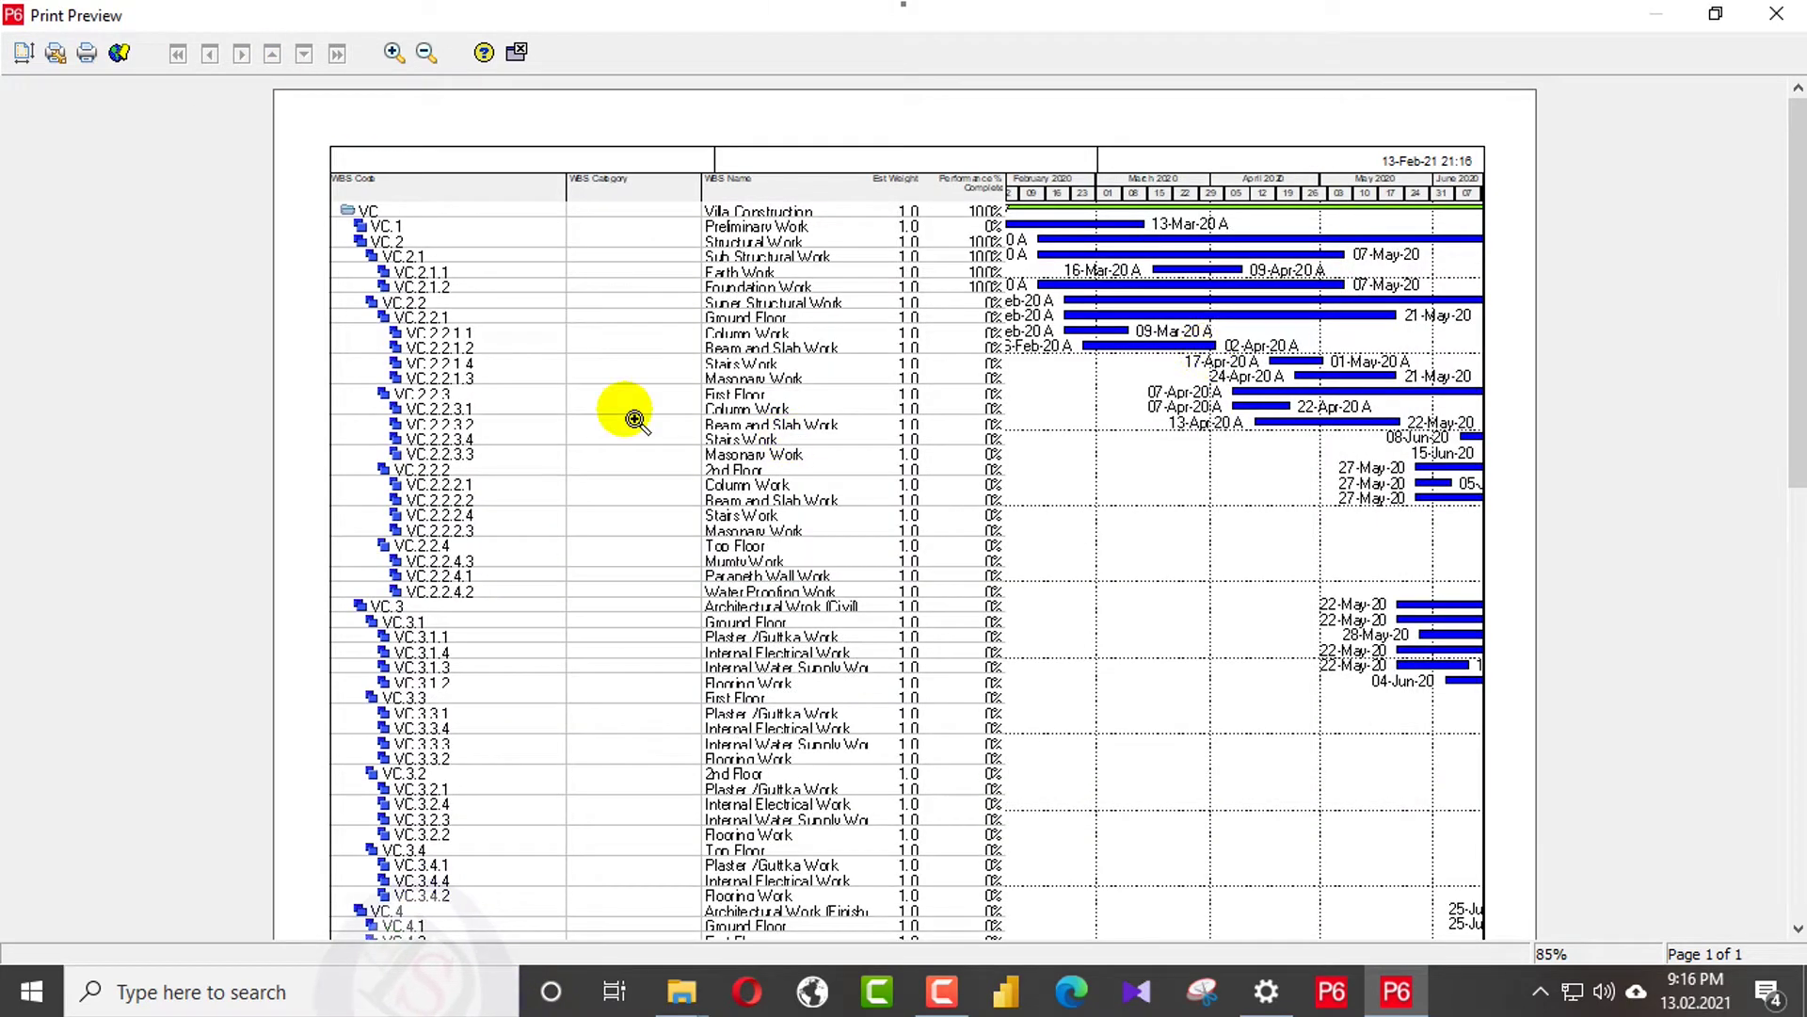
- Review the header and print option settings, then close the print preview
{"action": "left_click", "coordinate": [795, 451]}
{"action": "left_click", "coordinate": [23, 52]}
{"action": "left_click", "coordinate": [775, 272]}
{"action": "left_click", "coordinate": [607, 497]}
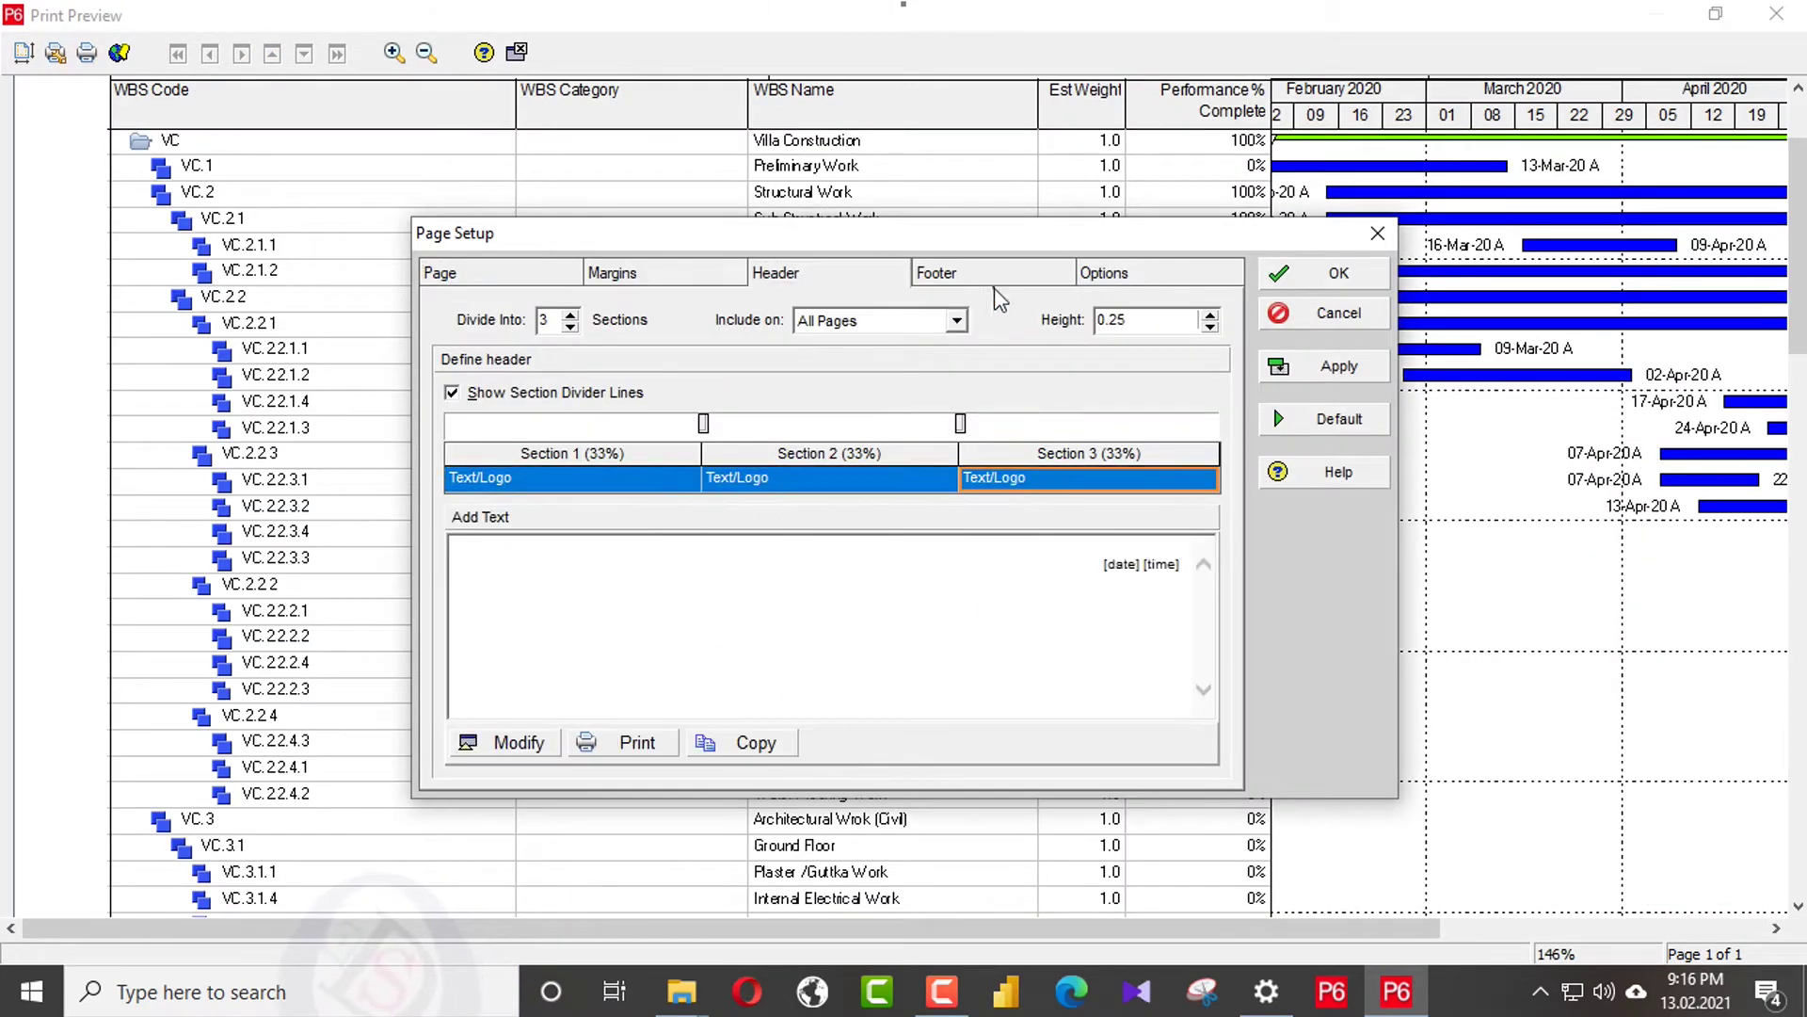
{"action": "left_click", "coordinate": [1103, 272]}
{"action": "key", "text": "Escape"}
{"action": "left_click", "coordinate": [517, 52]}
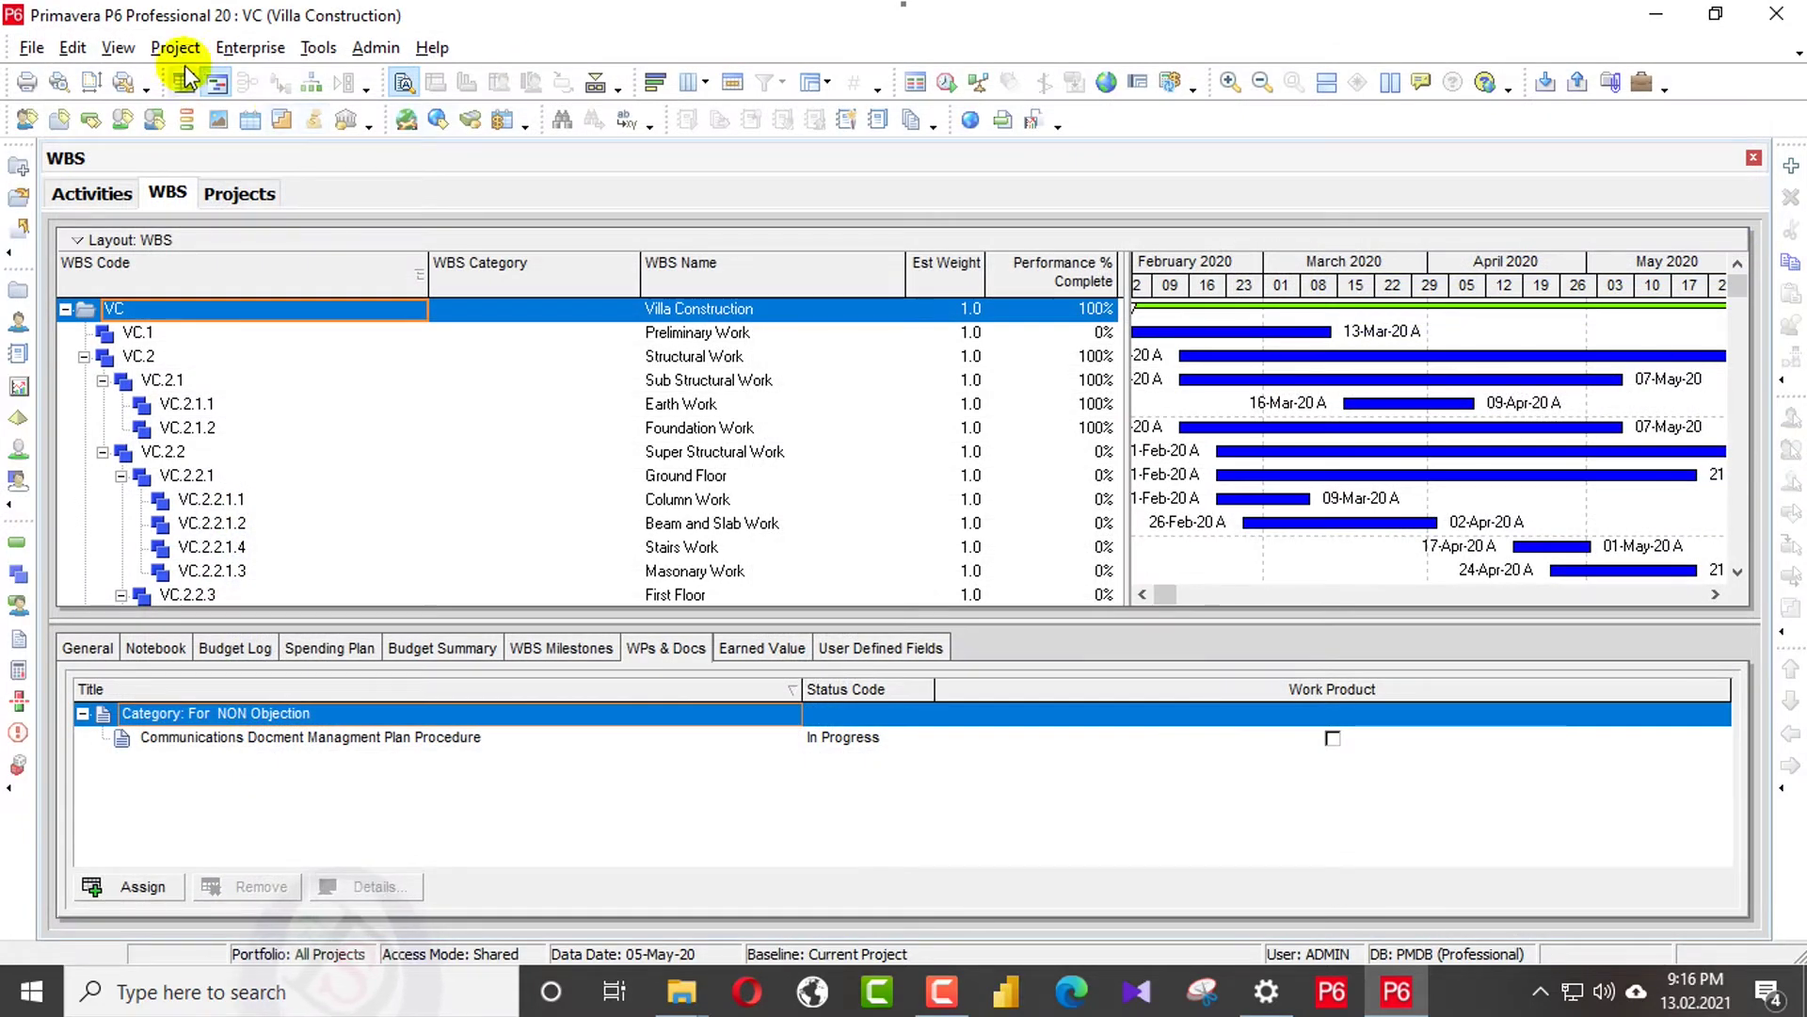
- Save the WBS layout under the new name 'WBS VC project Layout'
{"action": "left_click", "coordinate": [118, 49]}
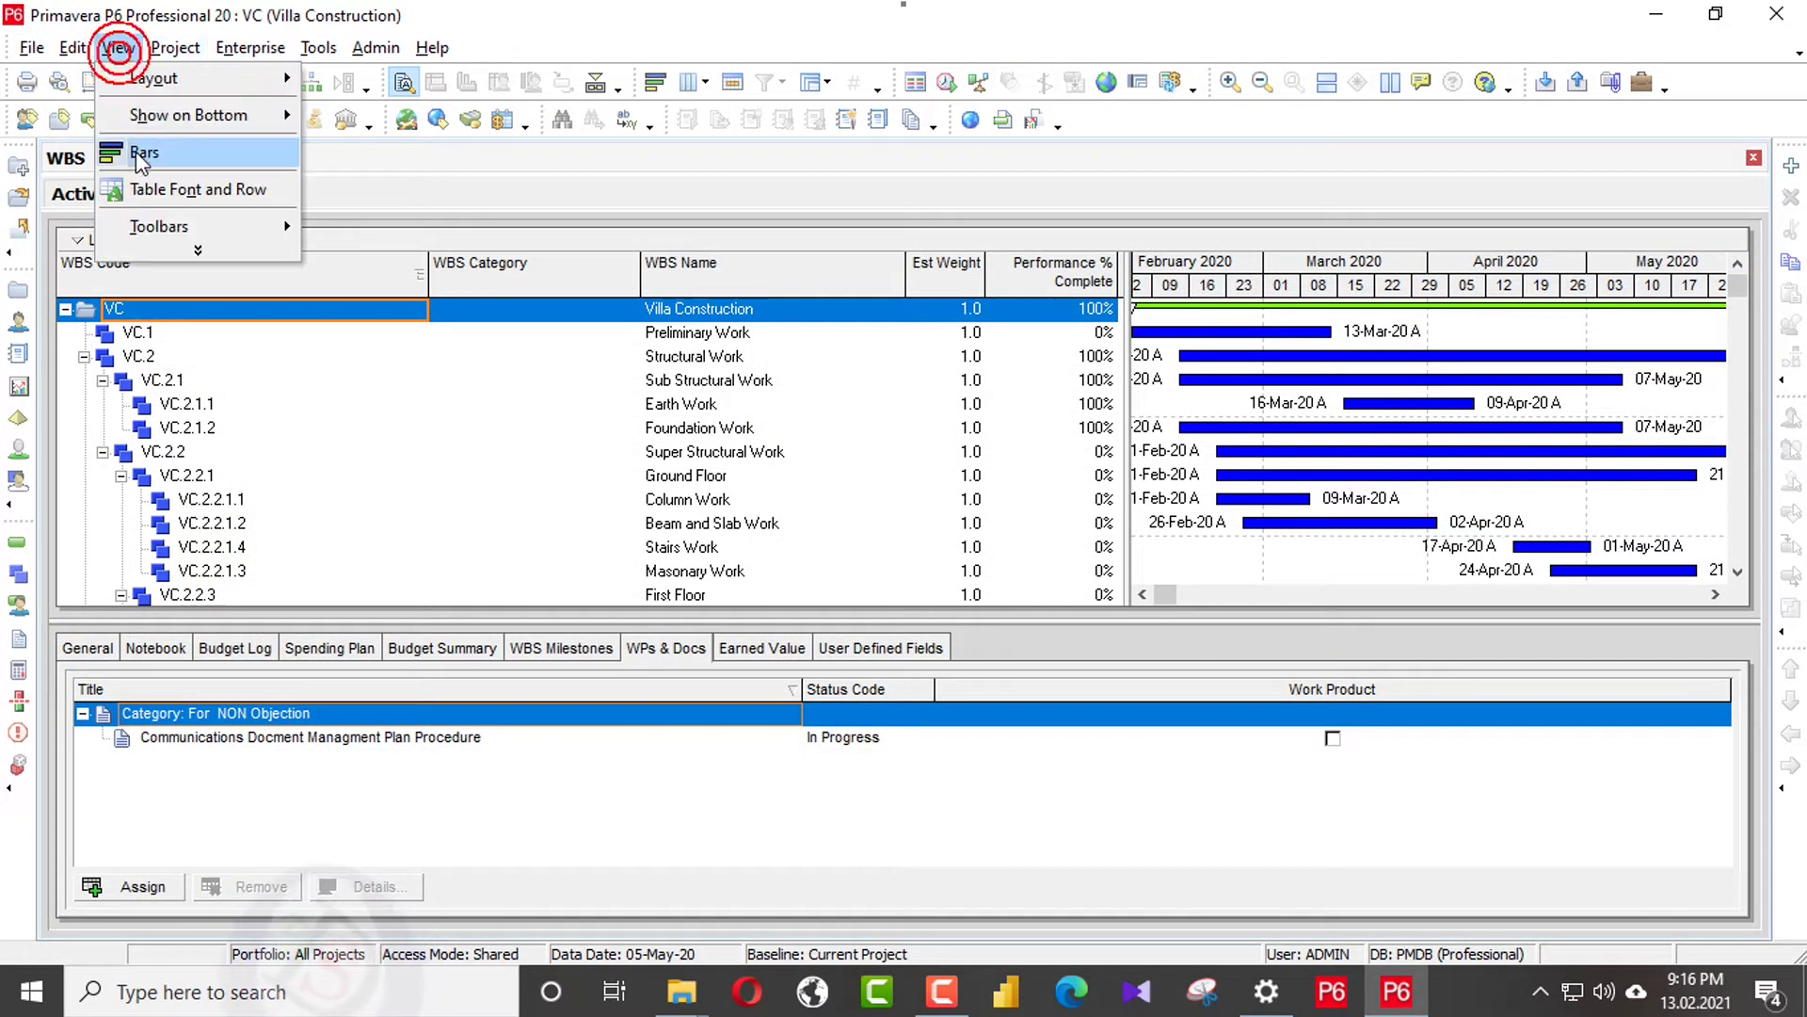
{"action": "left_click", "coordinate": [201, 86]}
{"action": "left_click", "coordinate": [374, 108]}
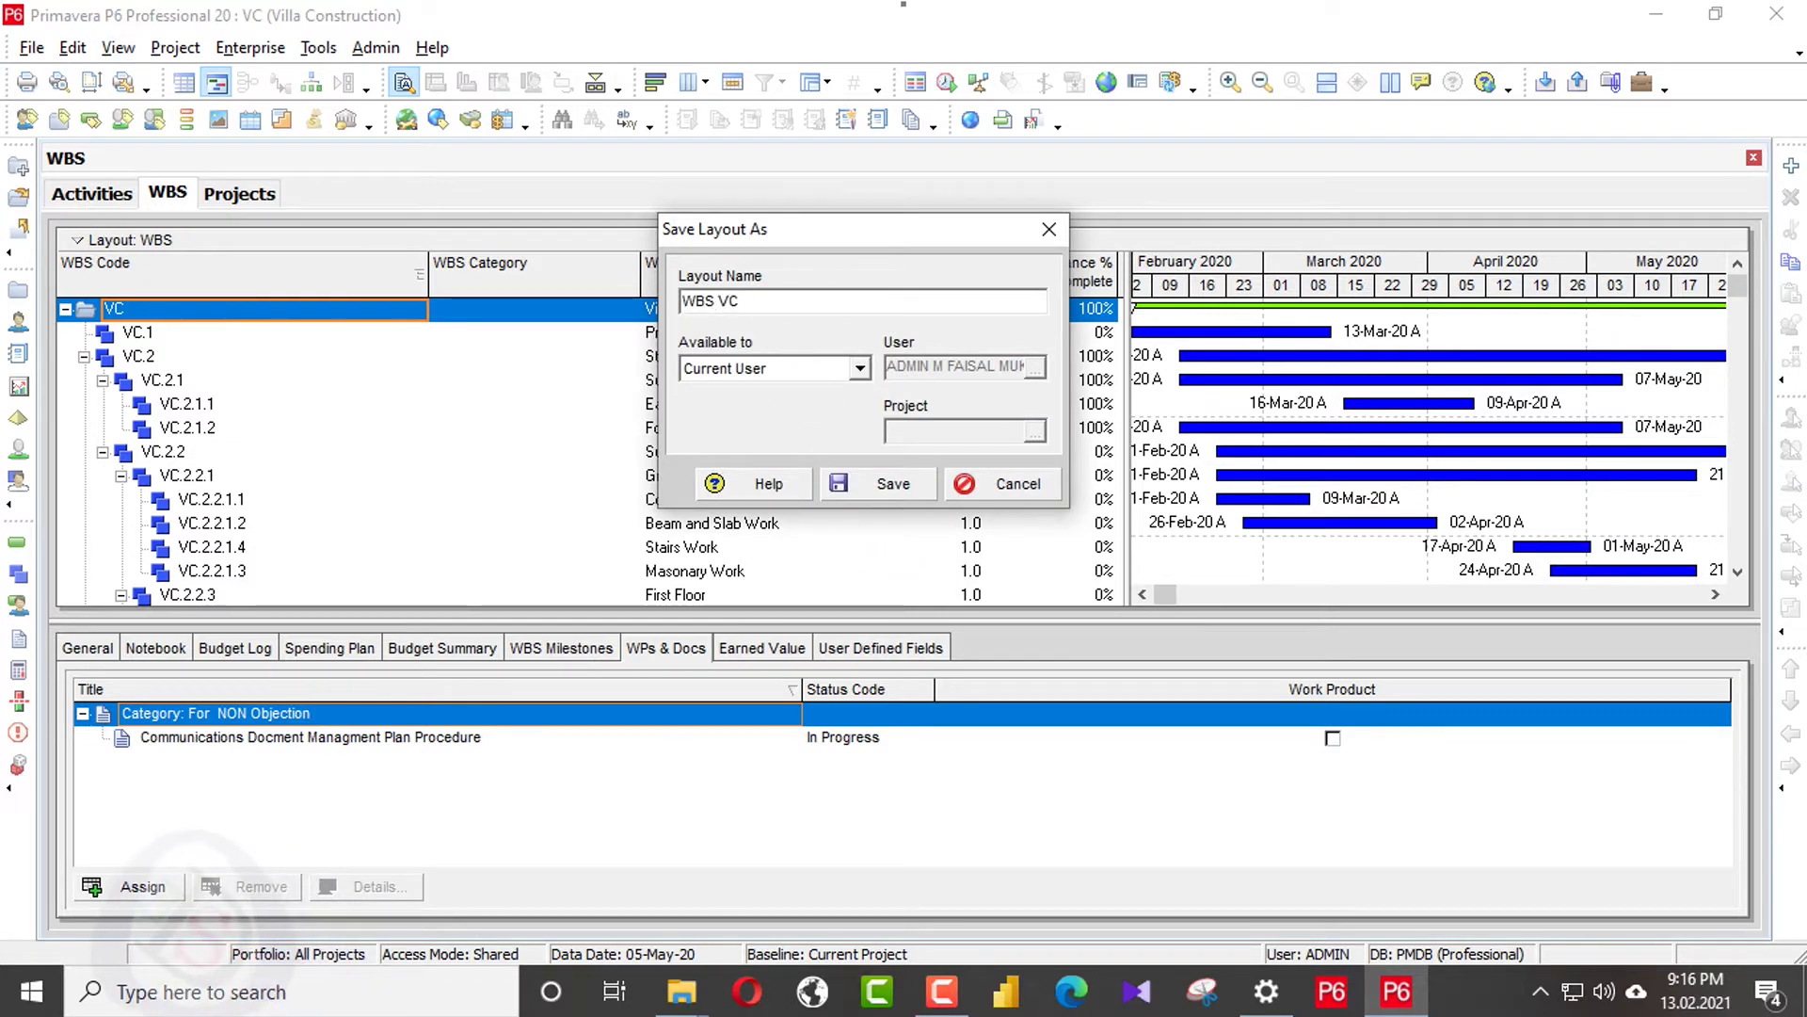
{"action": "type", "text": "VC project Layout"}
{"action": "left_click", "coordinate": [852, 480]}
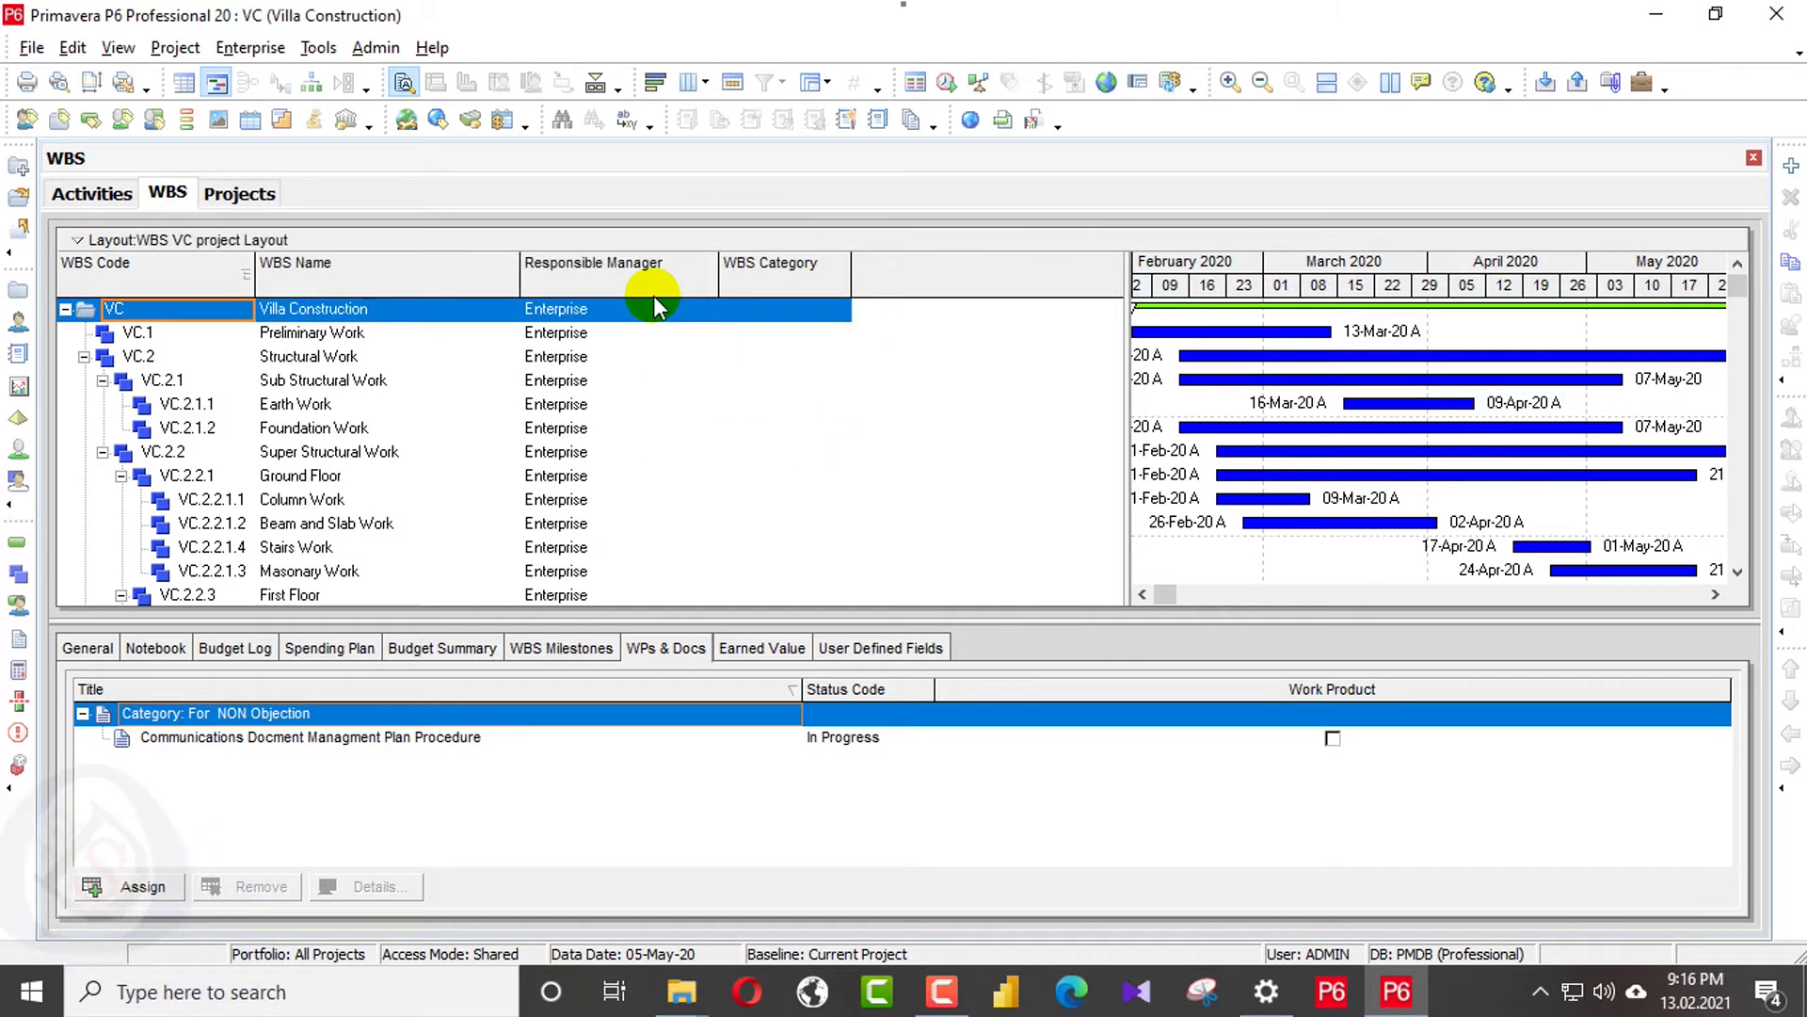
- Add the Start and Finish date columns to the WBS table
{"action": "right_click", "coordinate": [725, 311]}
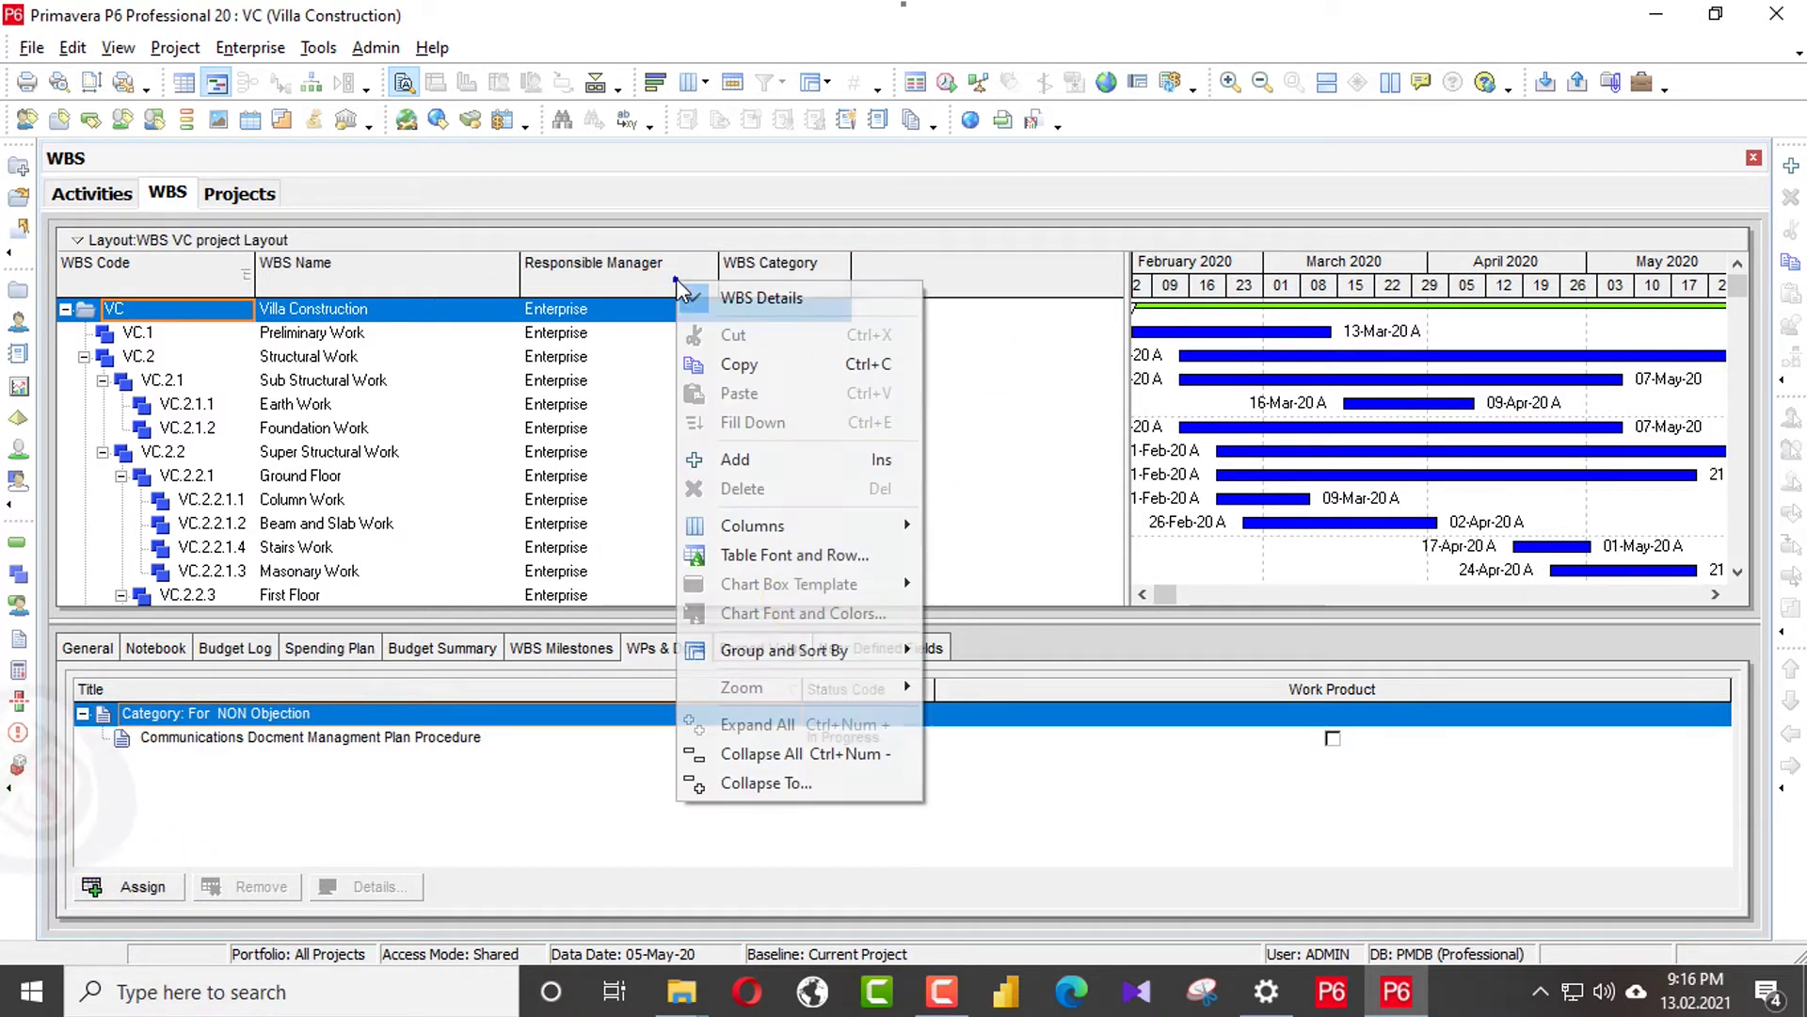
{"action": "left_click", "coordinate": [832, 525]}
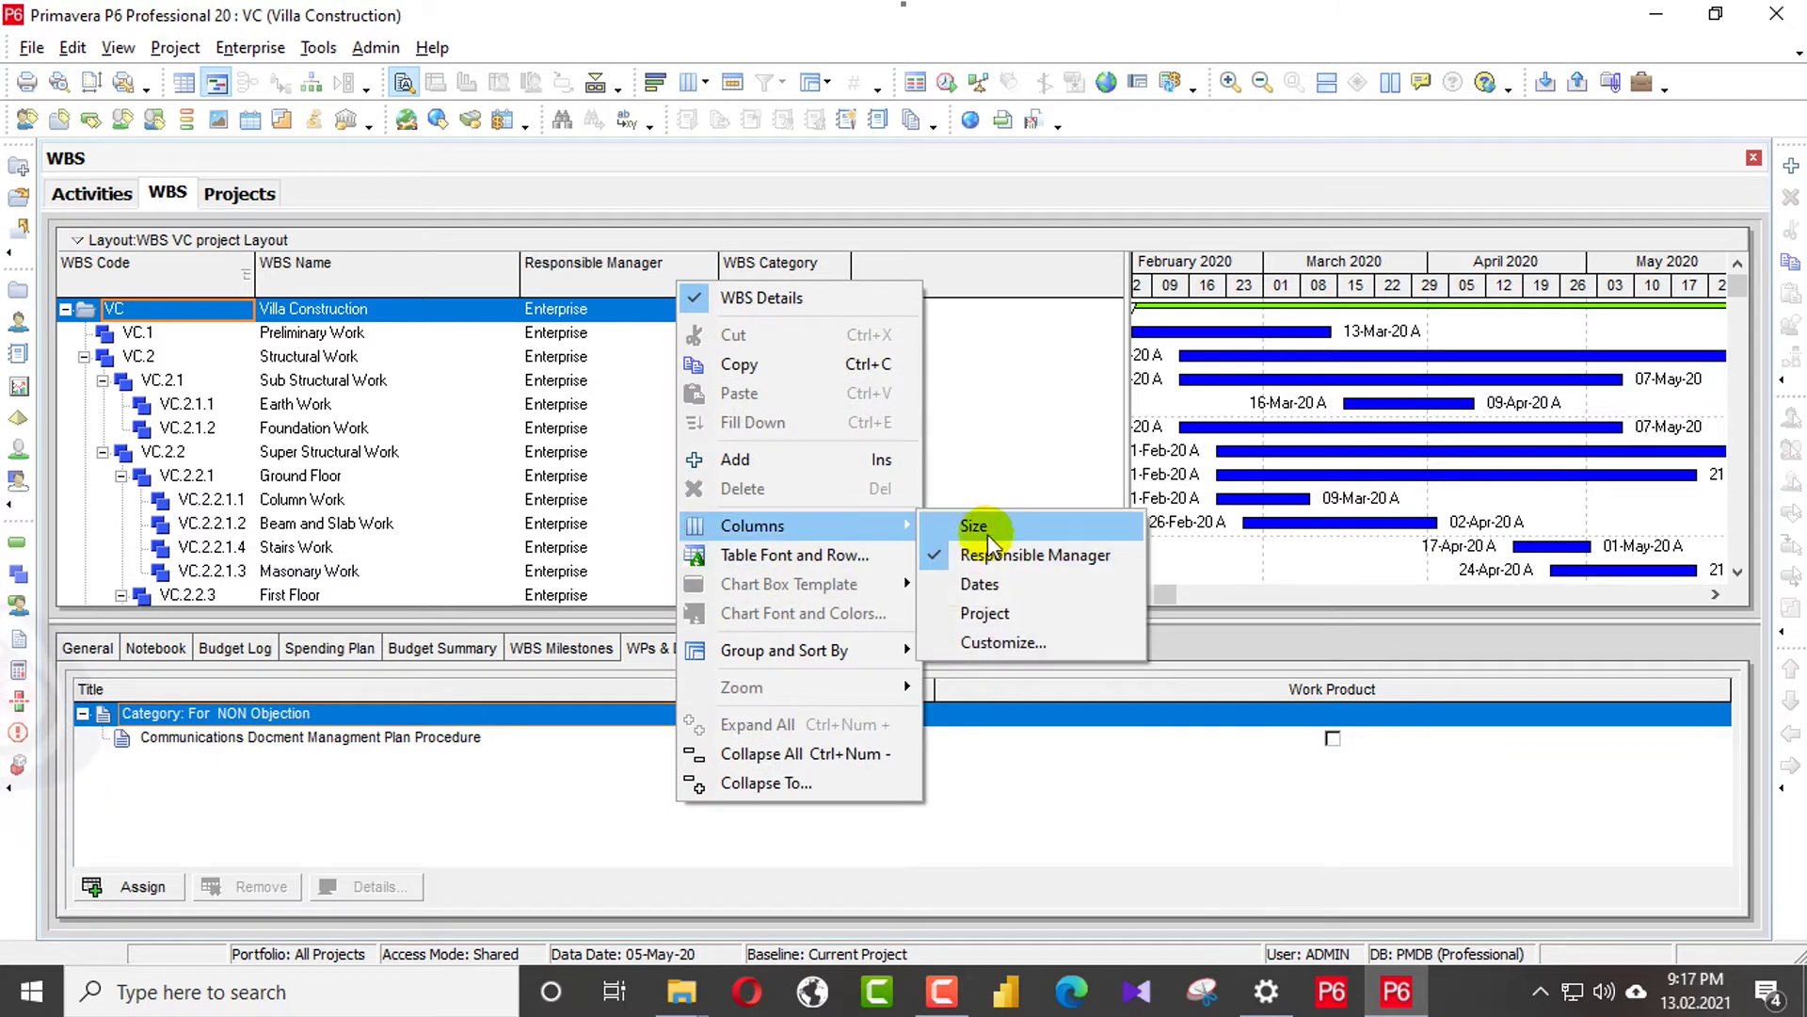
{"action": "left_click", "coordinate": [1002, 642]}
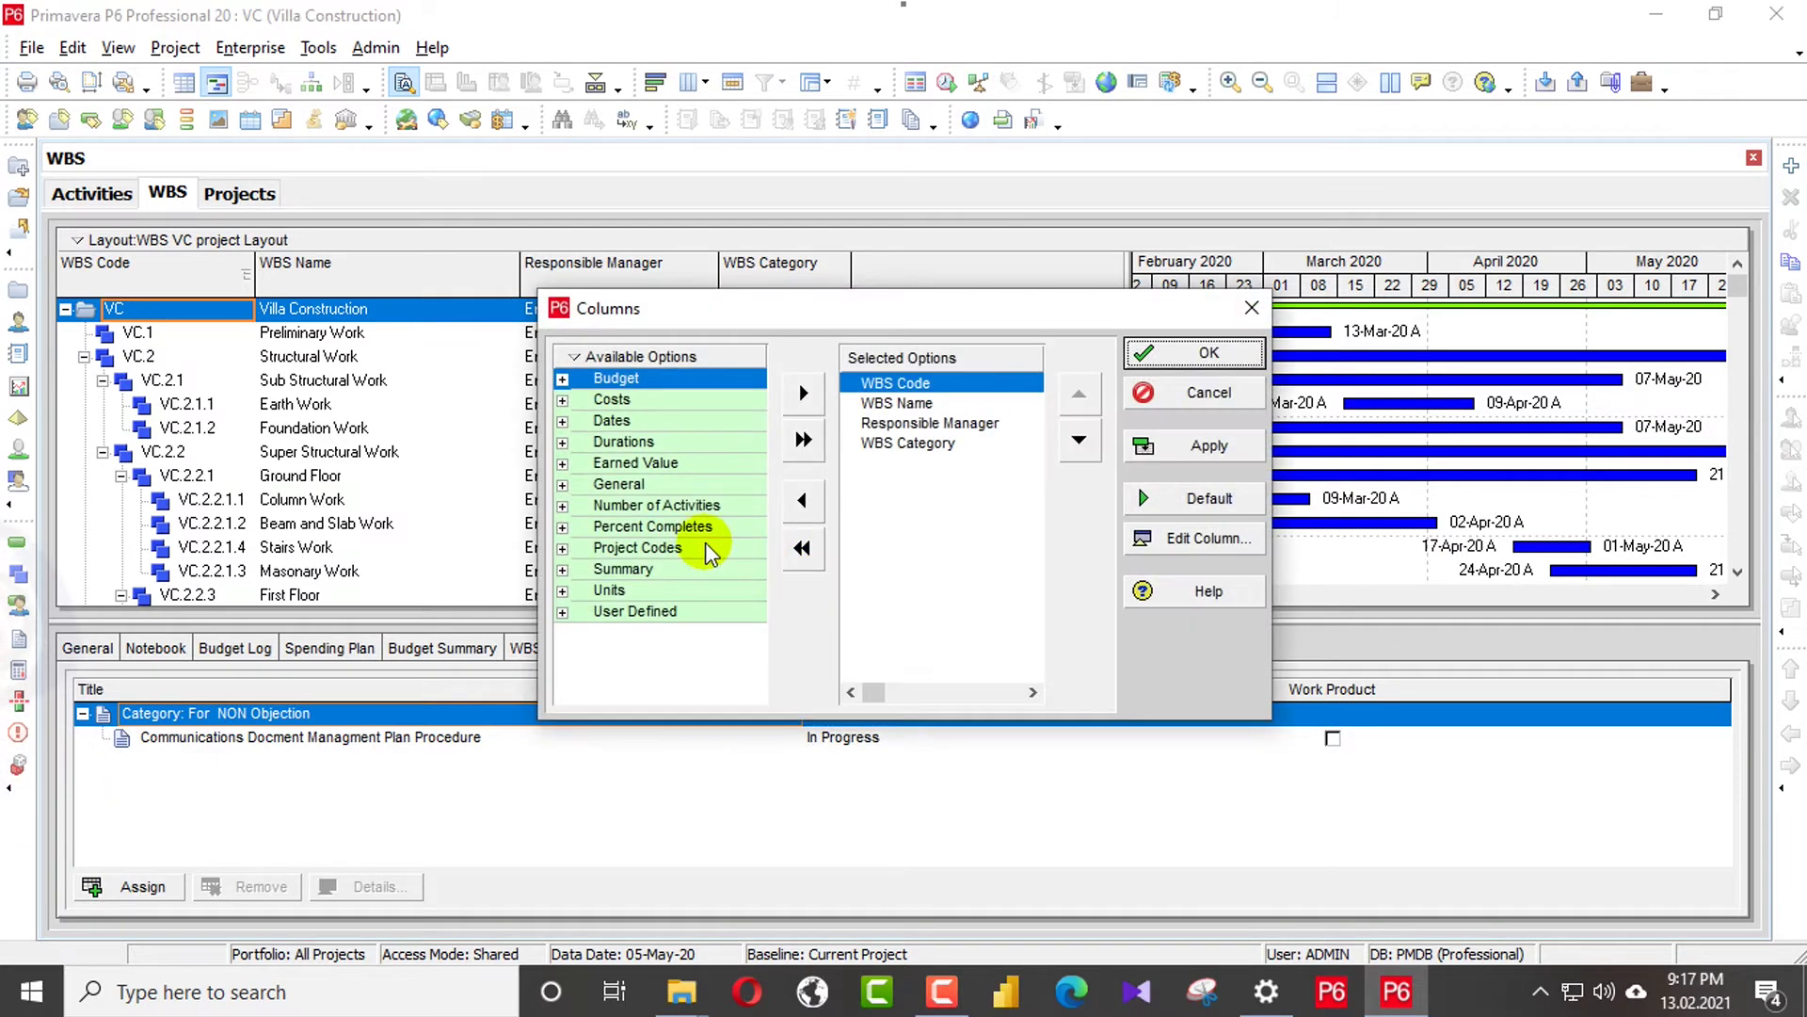
{"action": "left_click", "coordinate": [562, 422]}
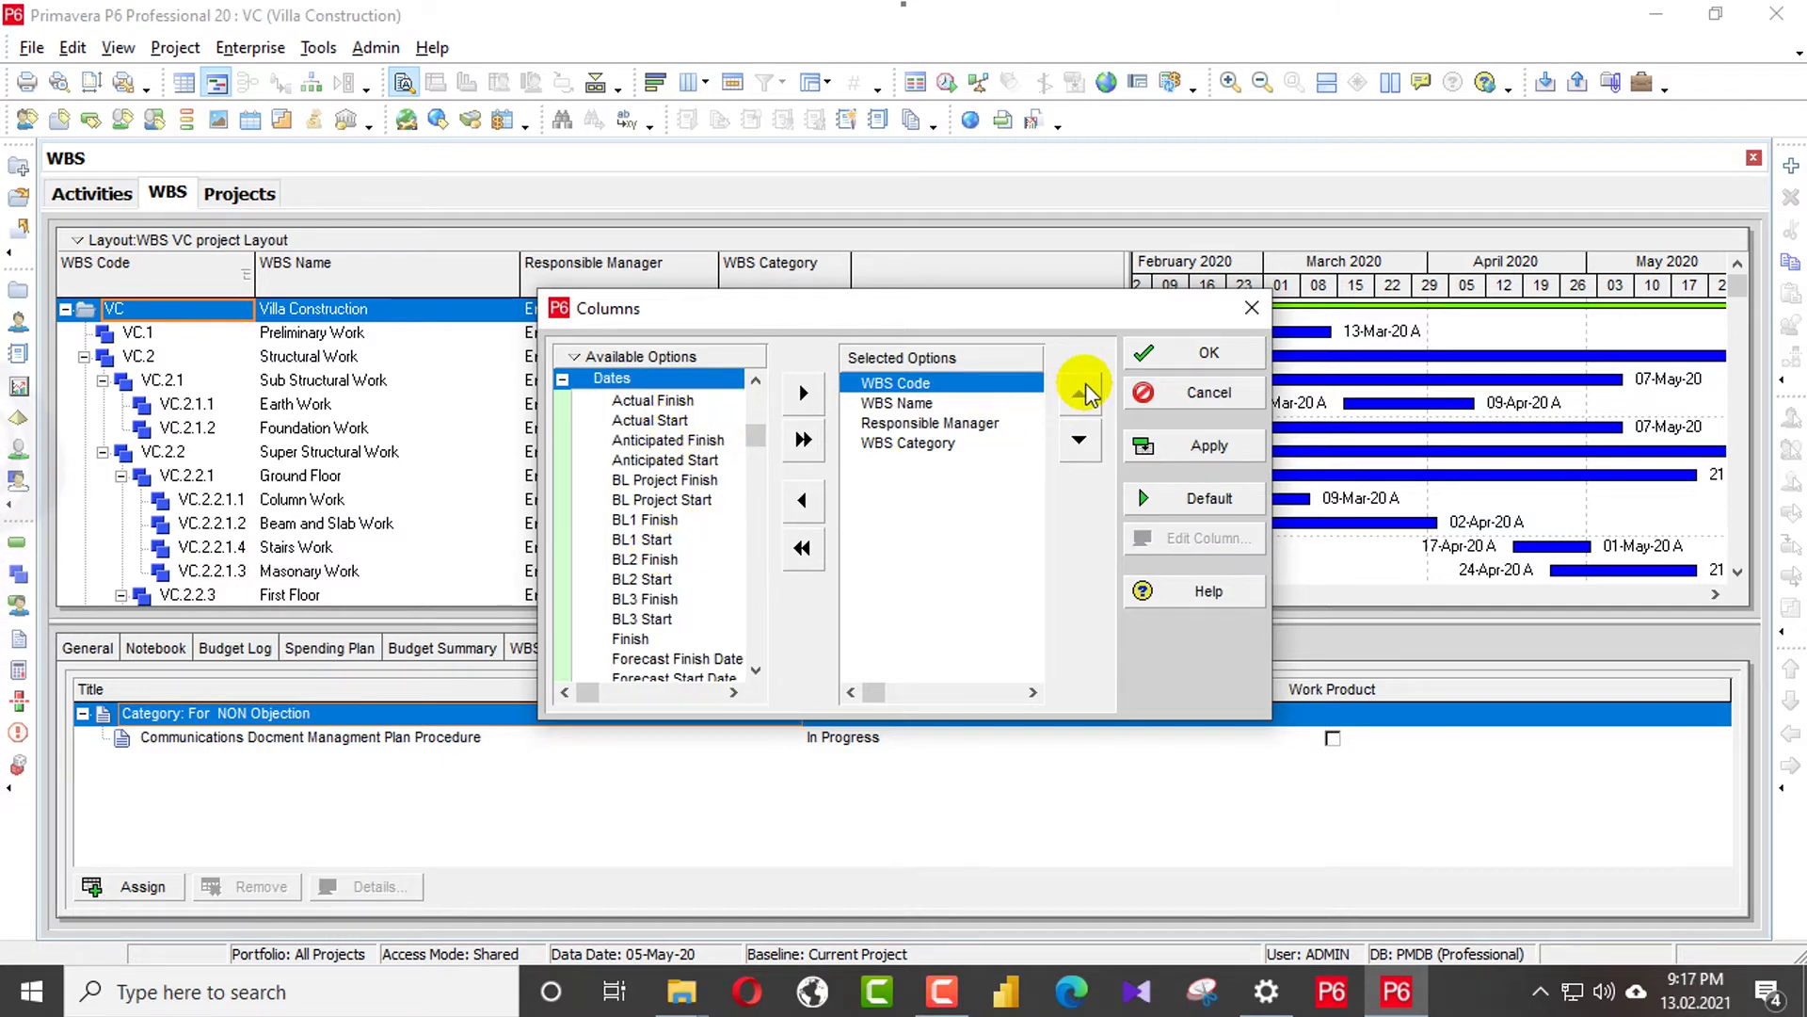
{"action": "scroll", "coordinate": [642, 565], "scroll_direction": "up", "scroll_amount": 1}
{"action": "scroll", "coordinate": [648, 593], "scroll_direction": "down", "scroll_amount": 4}
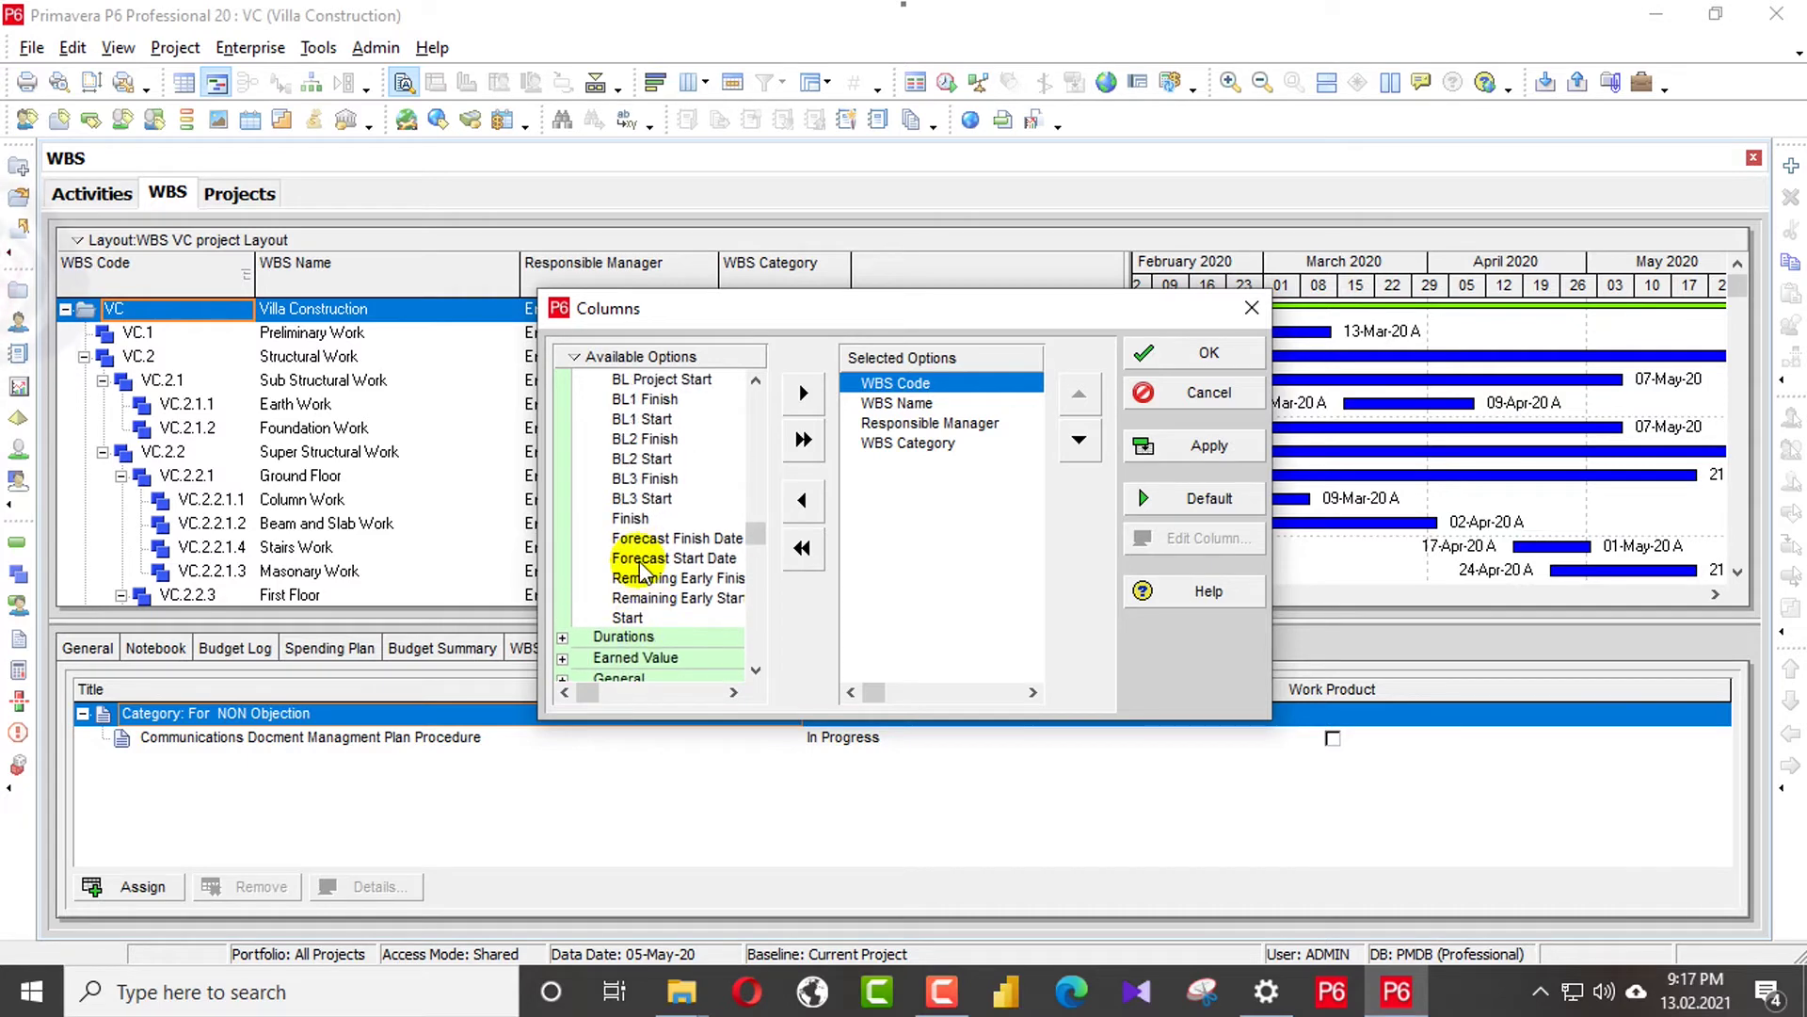
{"action": "left_click", "coordinate": [640, 540]}
{"action": "left_click", "coordinate": [802, 396]}
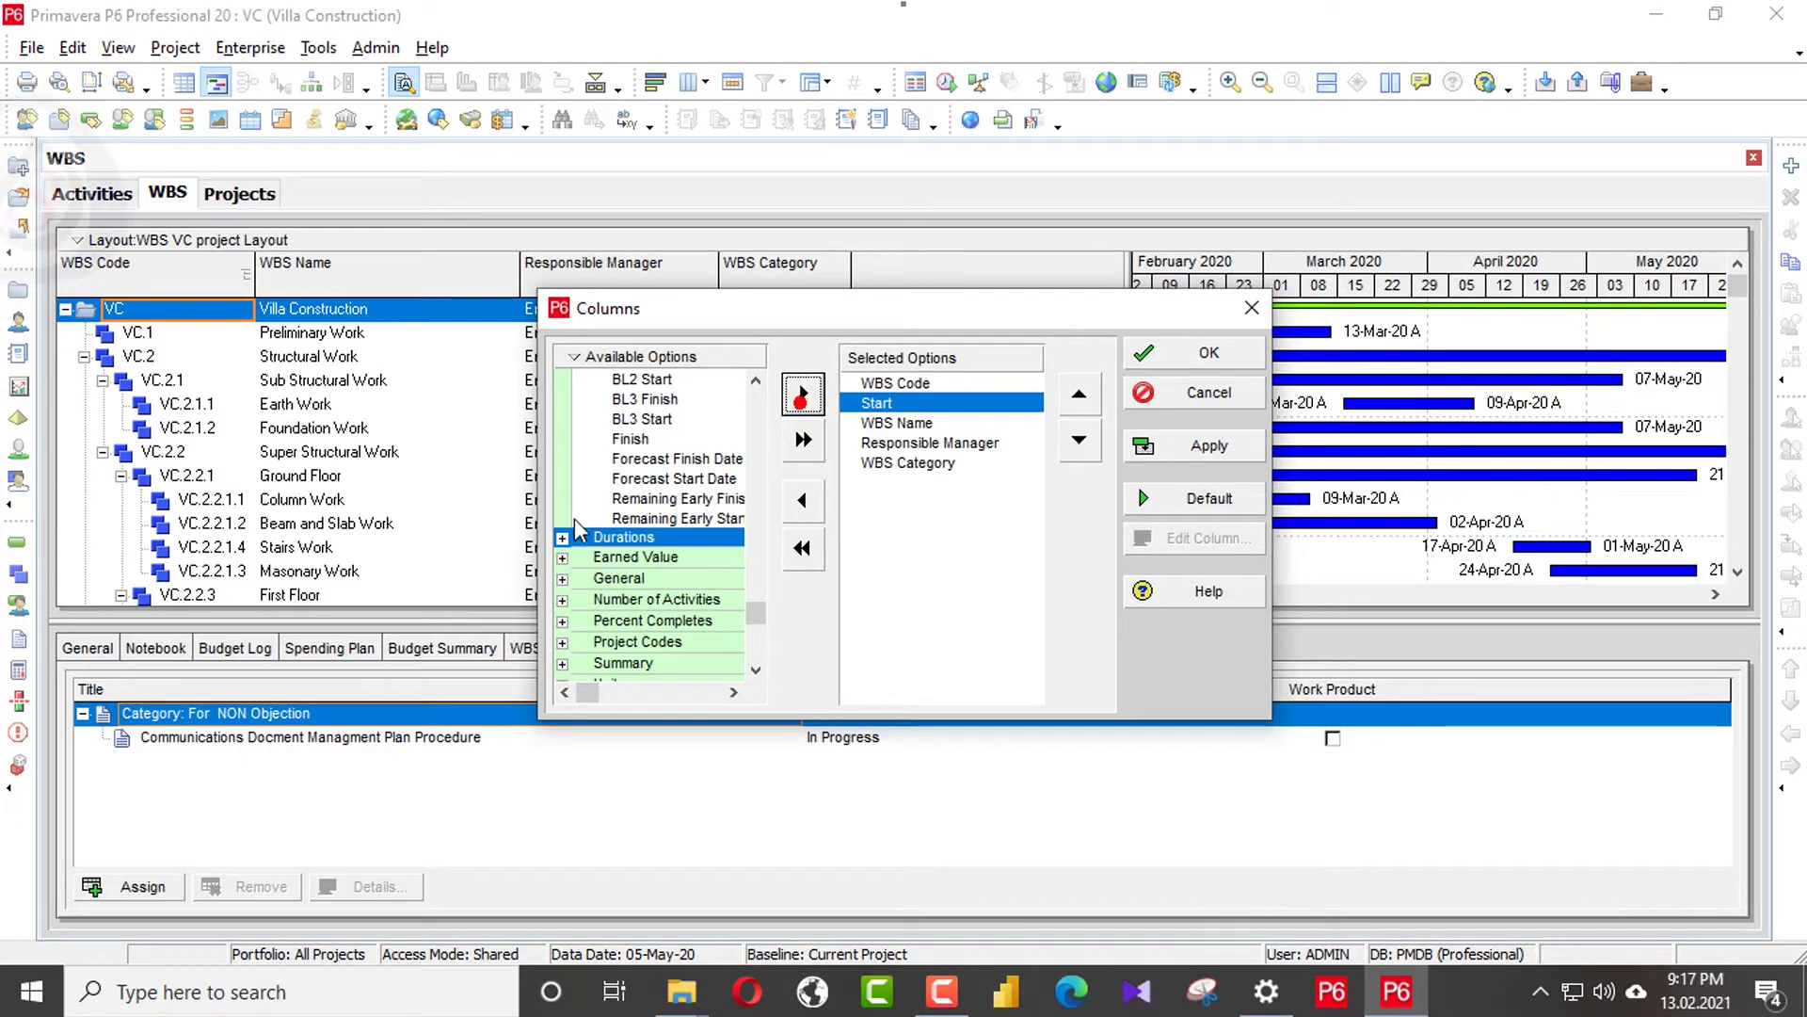
{"action": "left_click", "coordinate": [566, 456]}
{"action": "scroll", "coordinate": [584, 465], "scroll_direction": "up", "scroll_amount": 2}
{"action": "scroll", "coordinate": [590, 474], "scroll_direction": "up", "scroll_amount": 2}
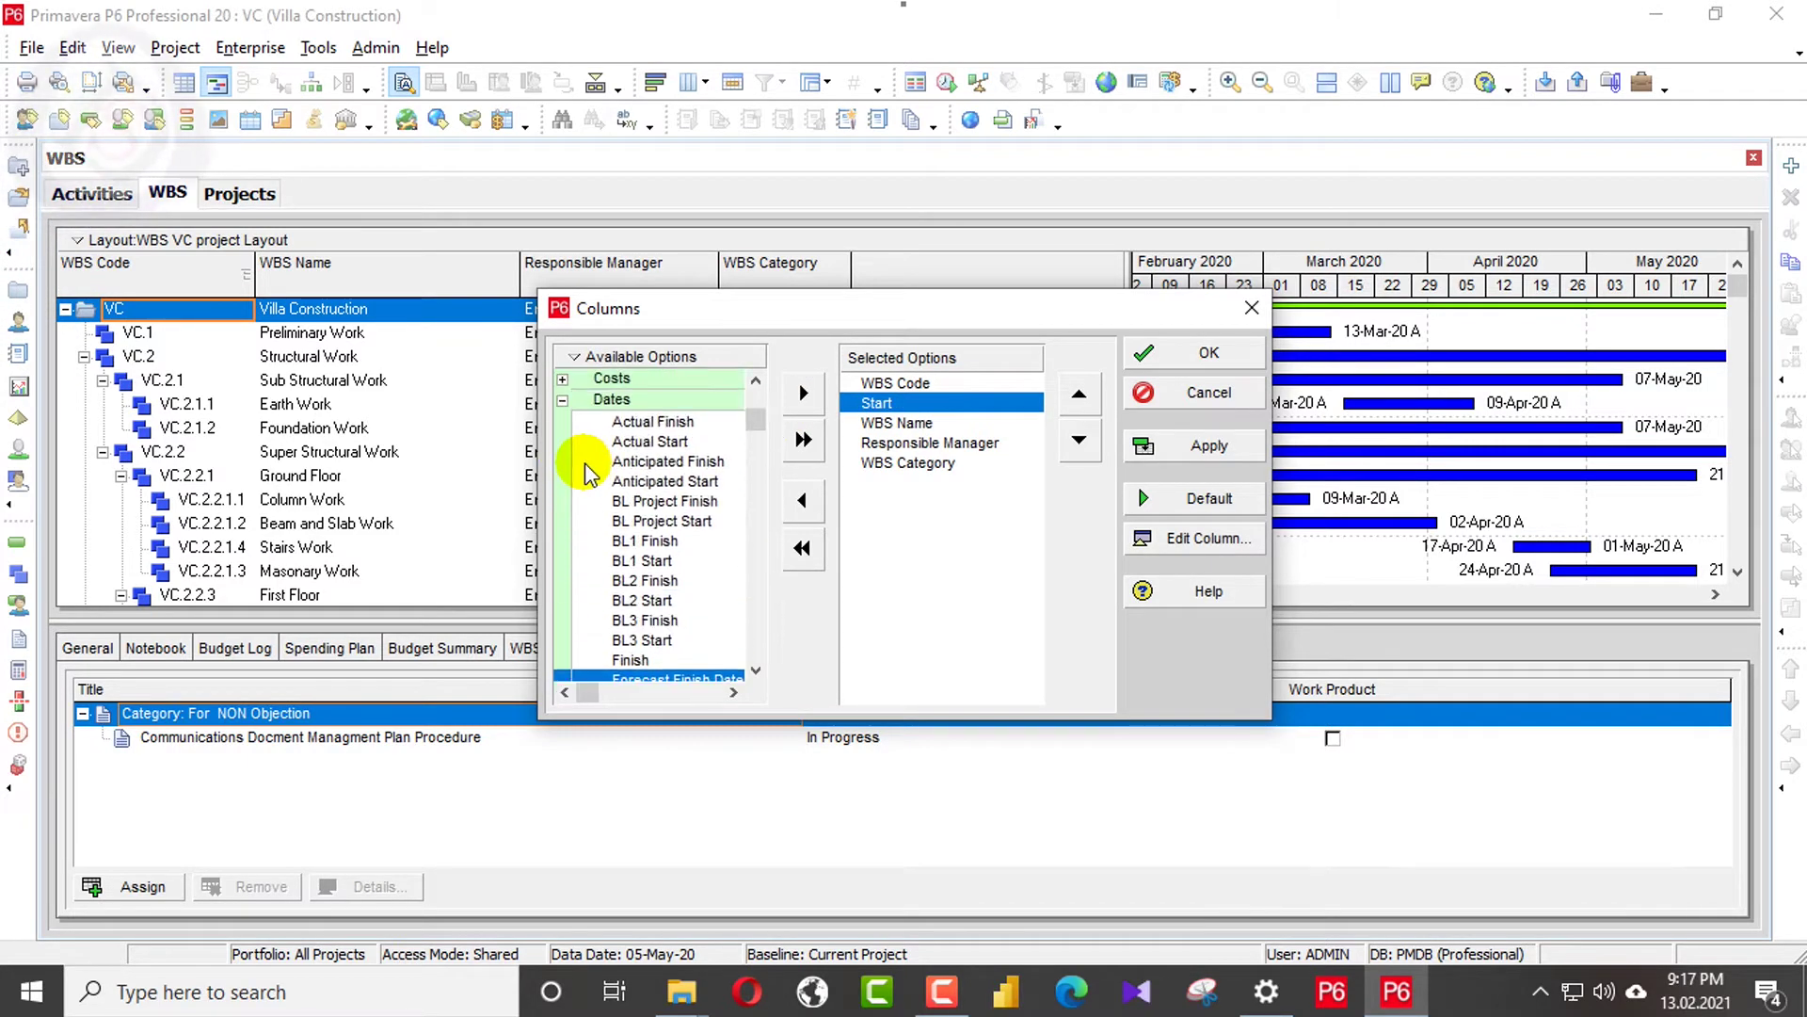
{"action": "scroll", "coordinate": [590, 474], "scroll_direction": "down", "scroll_amount": 3}
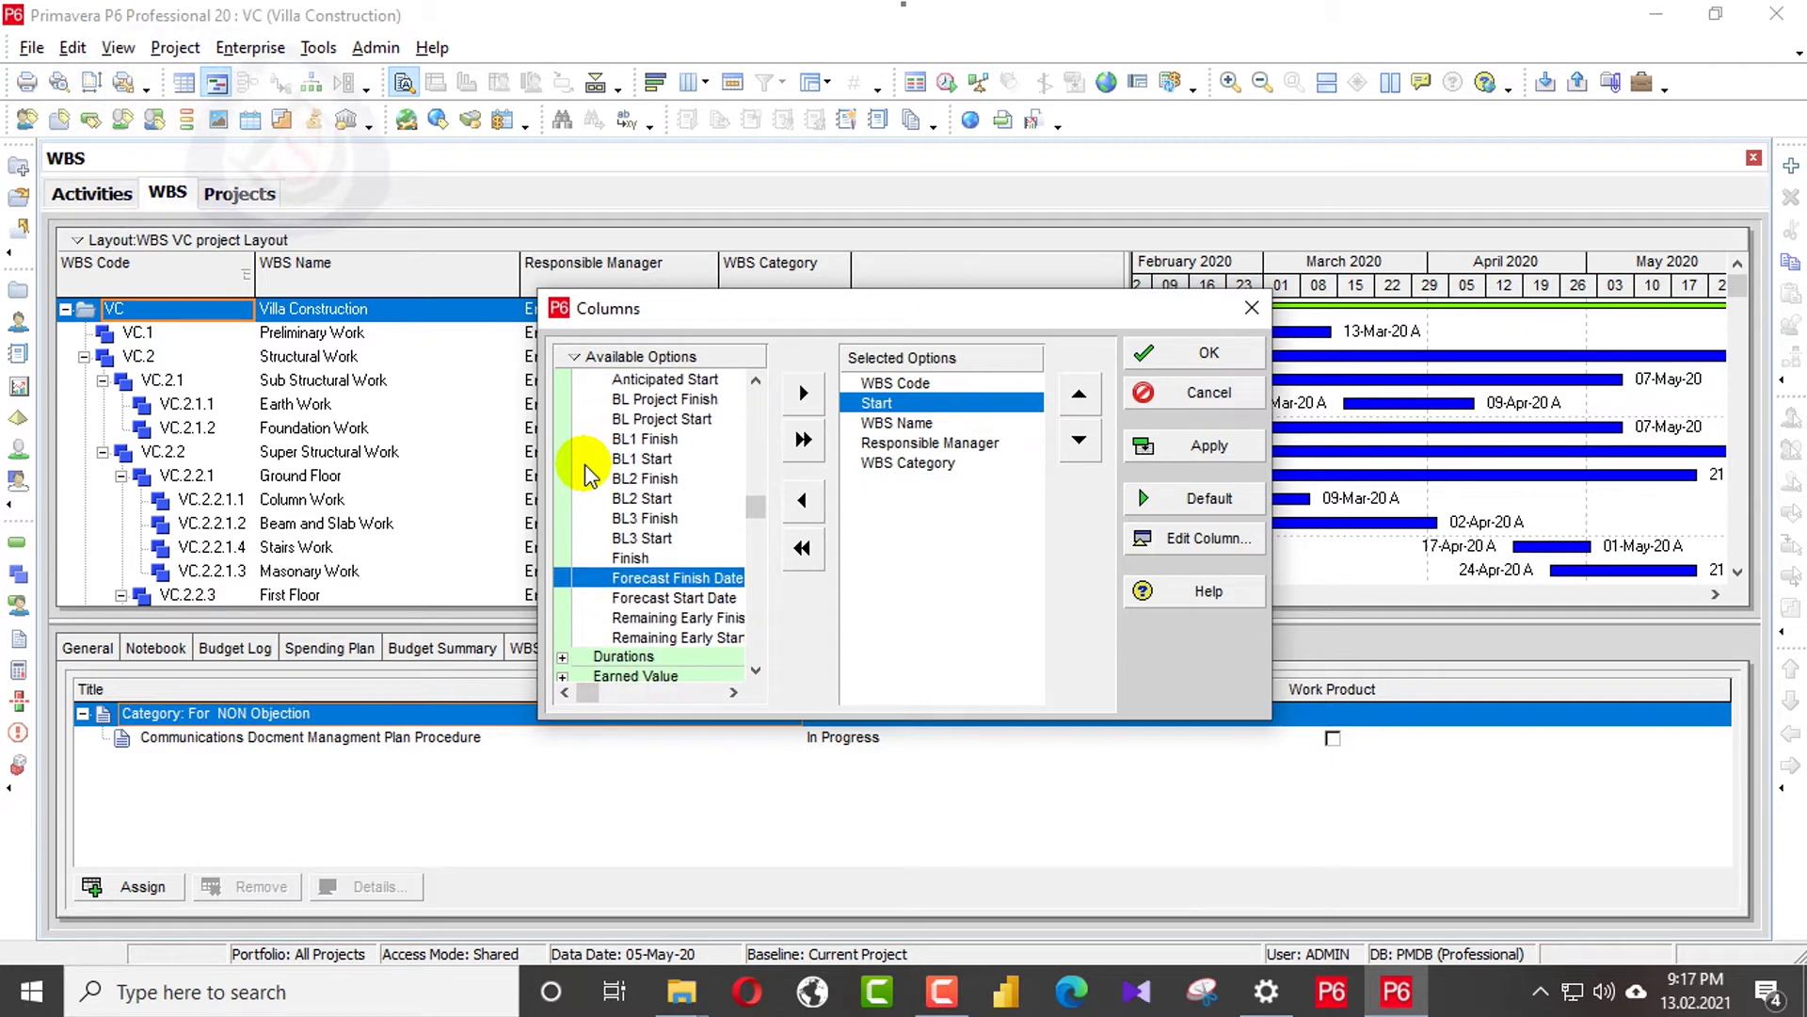
{"action": "left_click", "coordinate": [631, 558]}
{"action": "left_click", "coordinate": [803, 393]}
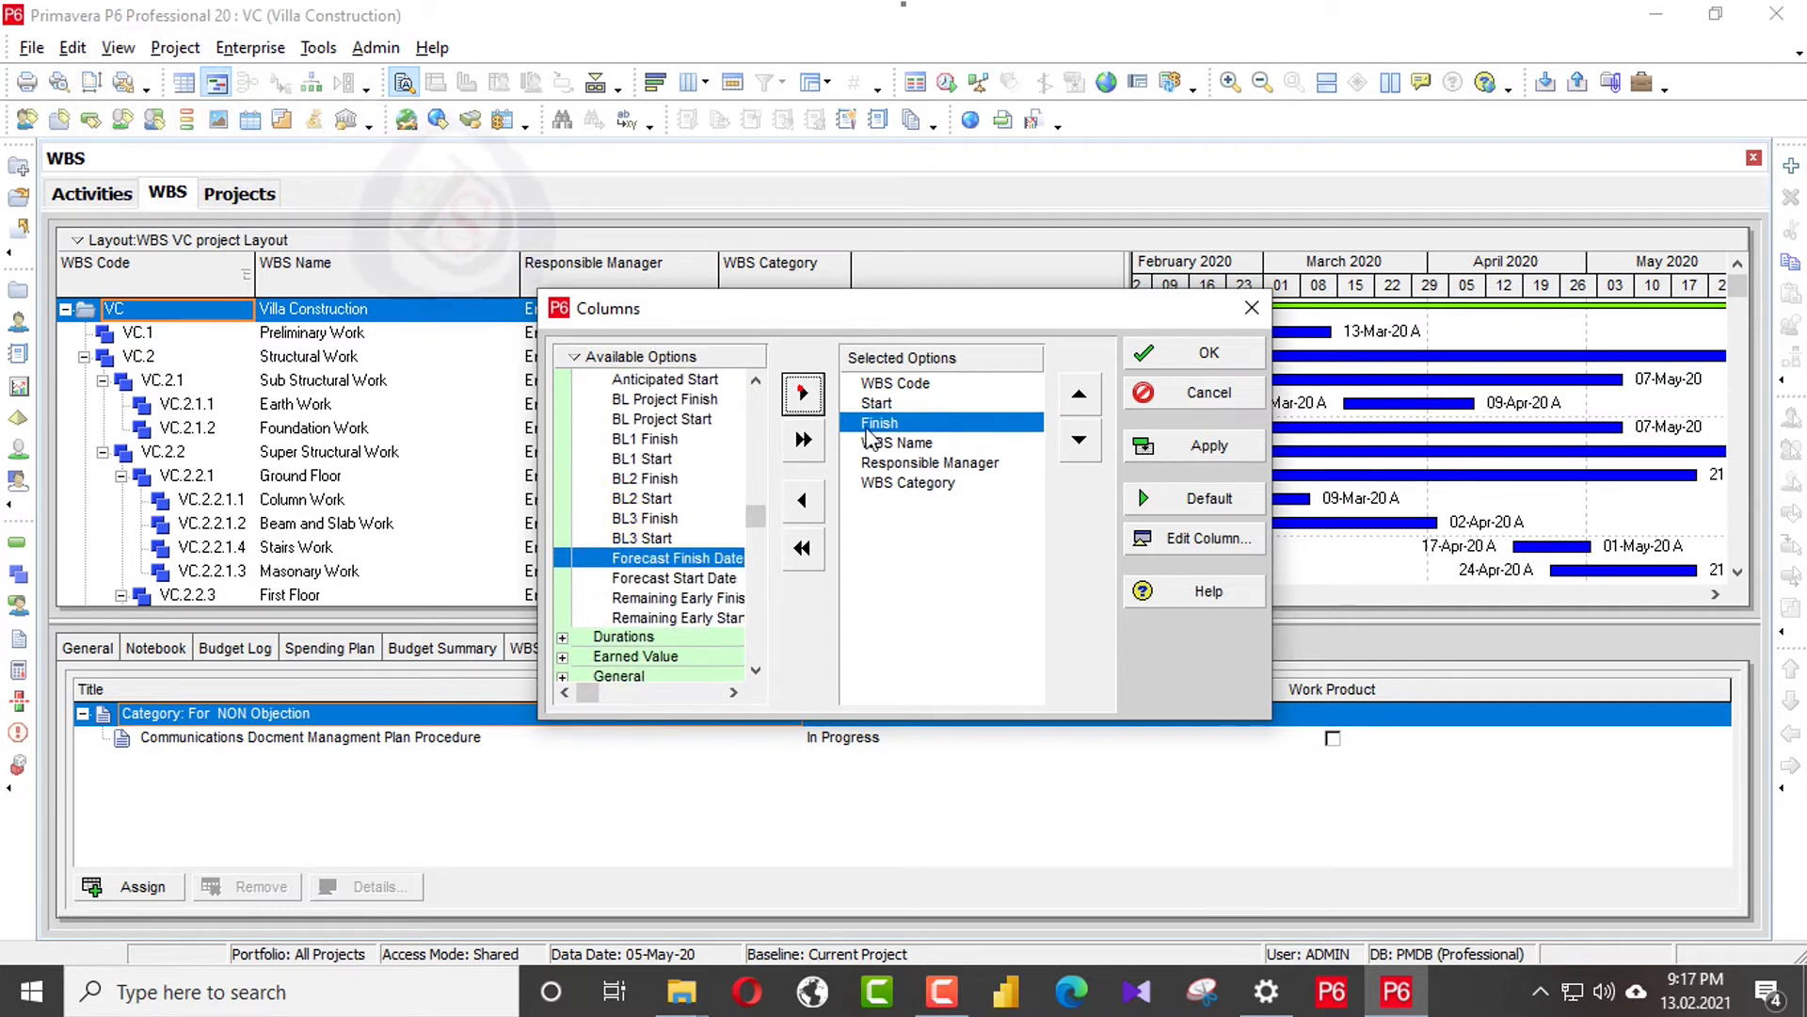
- Move Start and Finish to the bottom and remove Responsible Manager
{"action": "left_click", "coordinate": [942, 403]}
{"action": "left_click", "coordinate": [1079, 440]}
{"action": "left_click", "coordinate": [1079, 440]}
{"action": "left_click", "coordinate": [1079, 440]}
{"action": "left_click", "coordinate": [879, 402]}
{"action": "left_click", "coordinate": [1079, 439]}
{"action": "left_click", "coordinate": [895, 443]}
{"action": "left_click", "coordinate": [802, 500]}
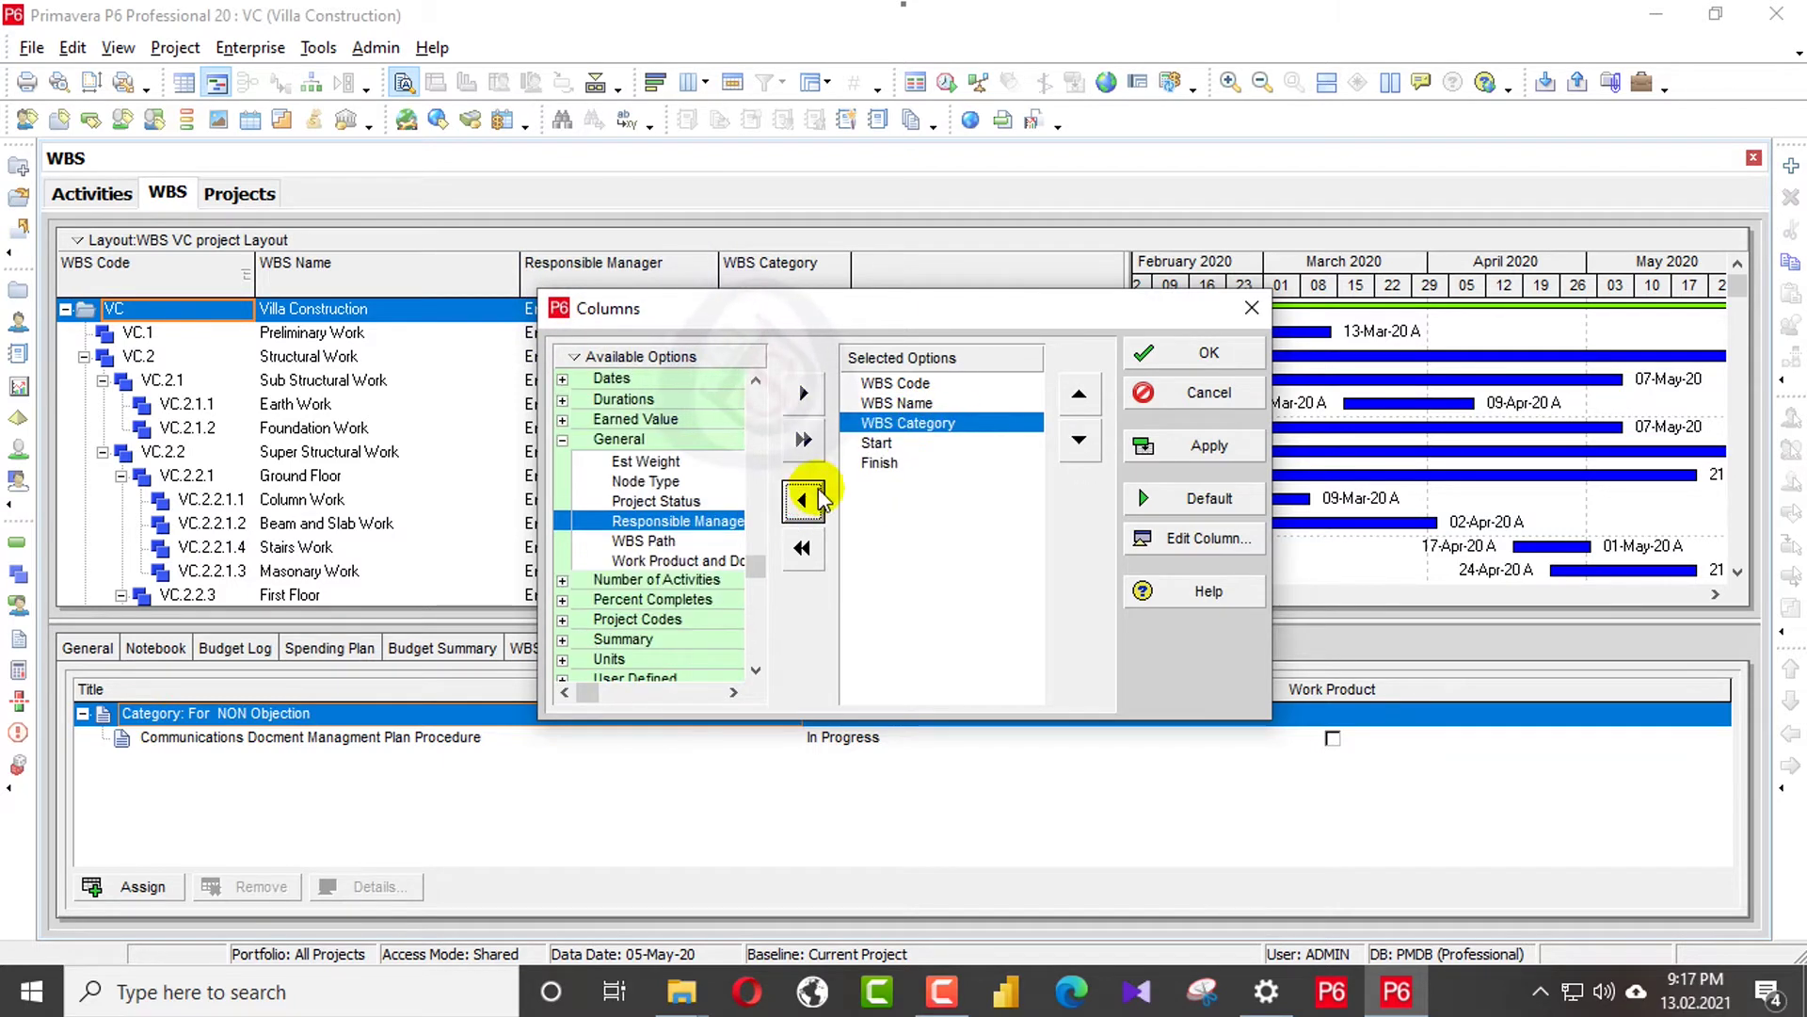
{"action": "key", "text": "Escape"}
- Remove the WBS Category column from the WBS table
{"action": "right_click", "coordinate": [820, 254]}
{"action": "right_click", "coordinate": [678, 278]}
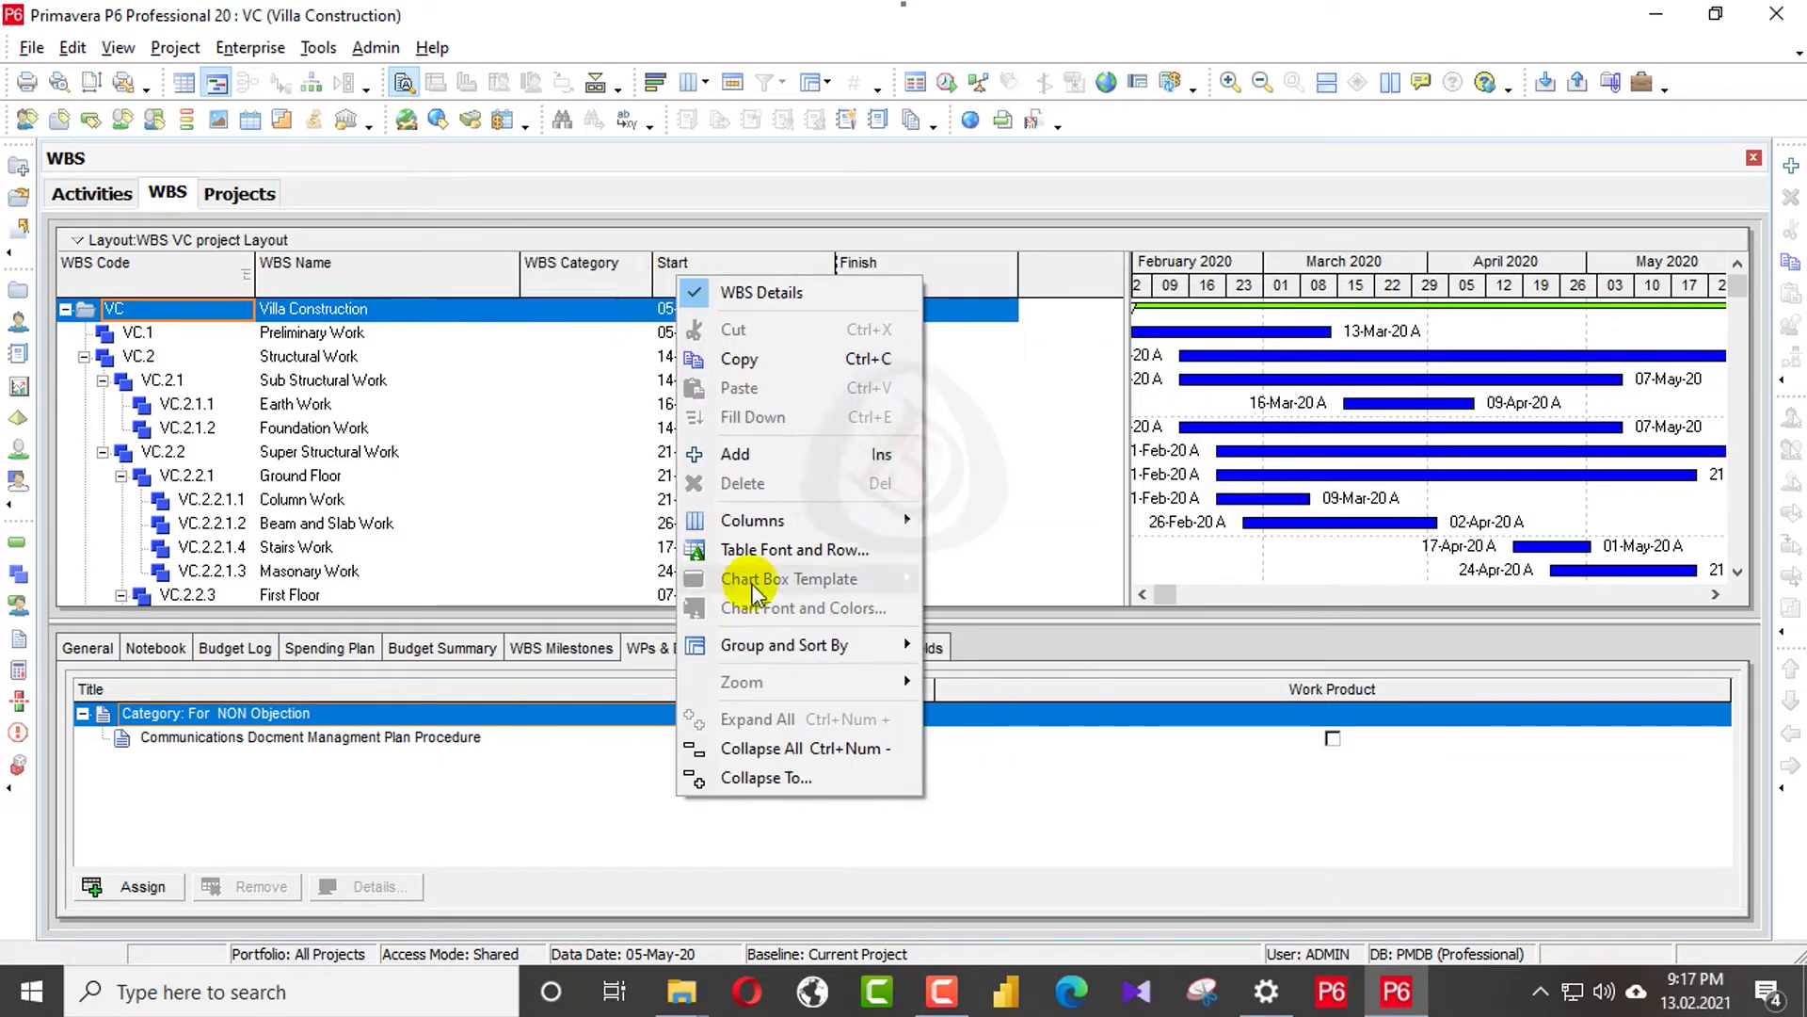
{"action": "mouse_move", "coordinate": [809, 522]}
{"action": "left_click", "coordinate": [1003, 637]}
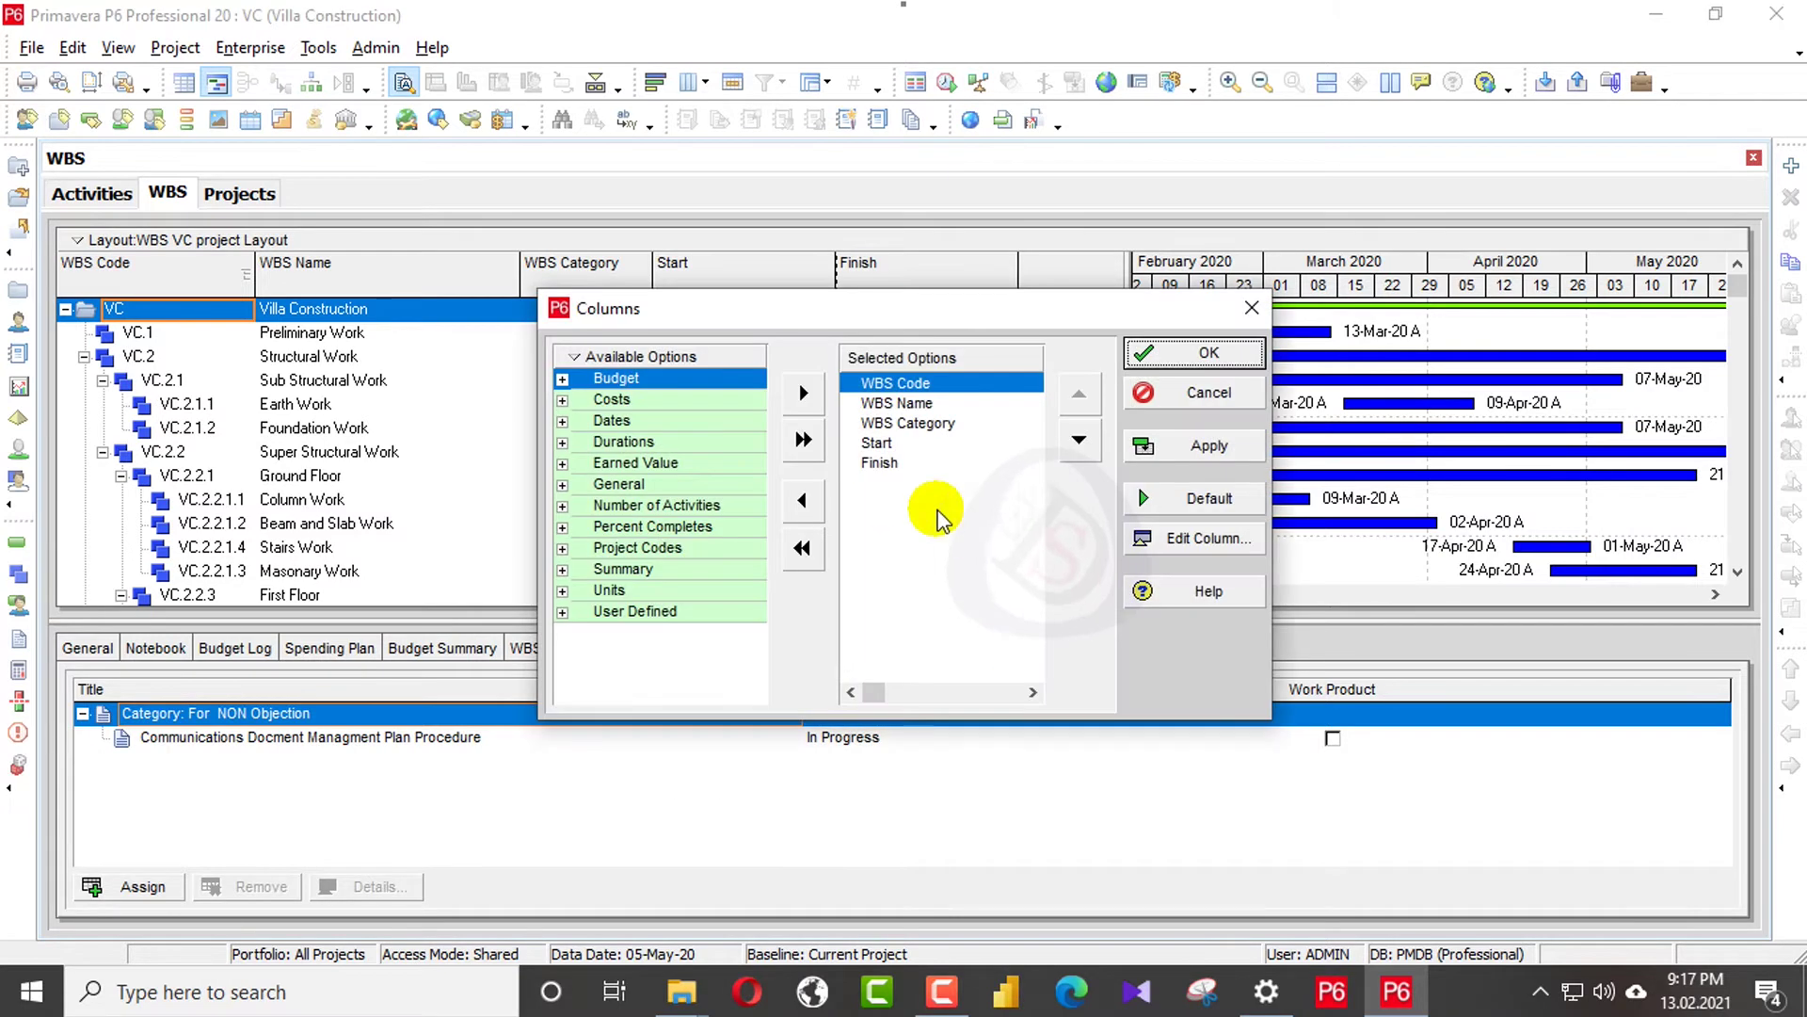
{"action": "left_click", "coordinate": [910, 424]}
{"action": "left_click", "coordinate": [802, 499]}
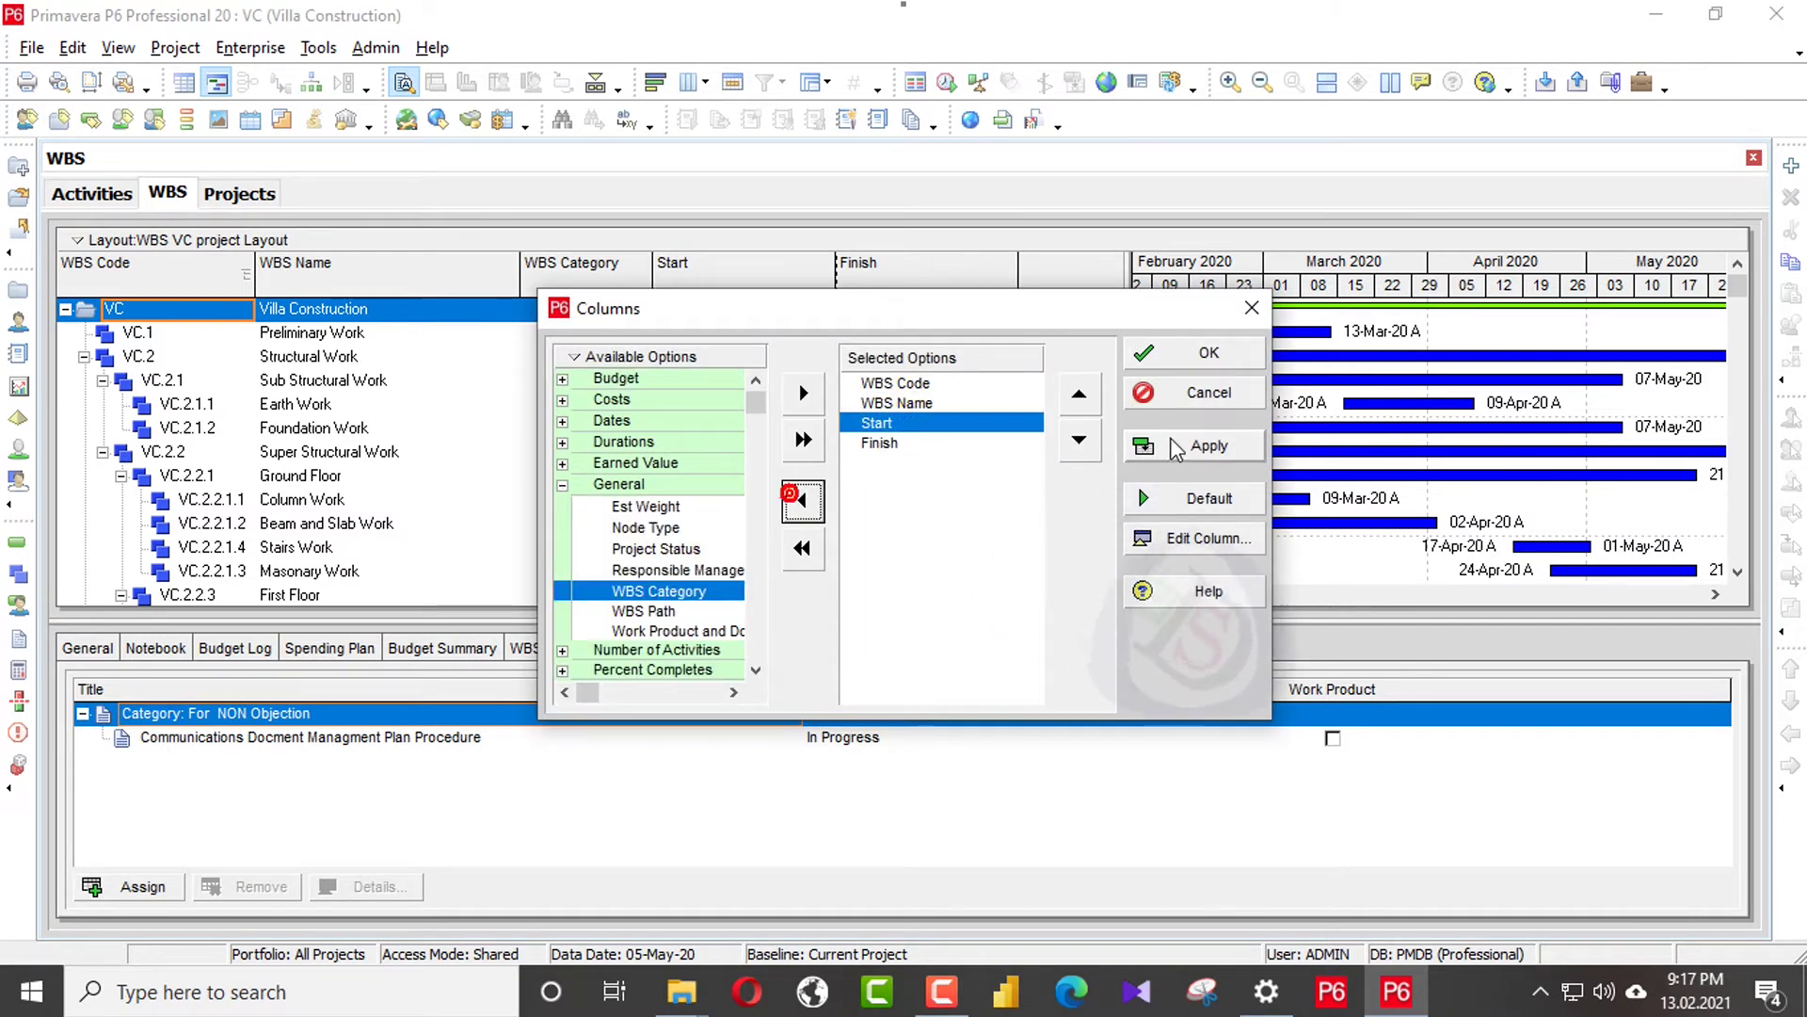
{"action": "left_click", "coordinate": [1200, 354]}
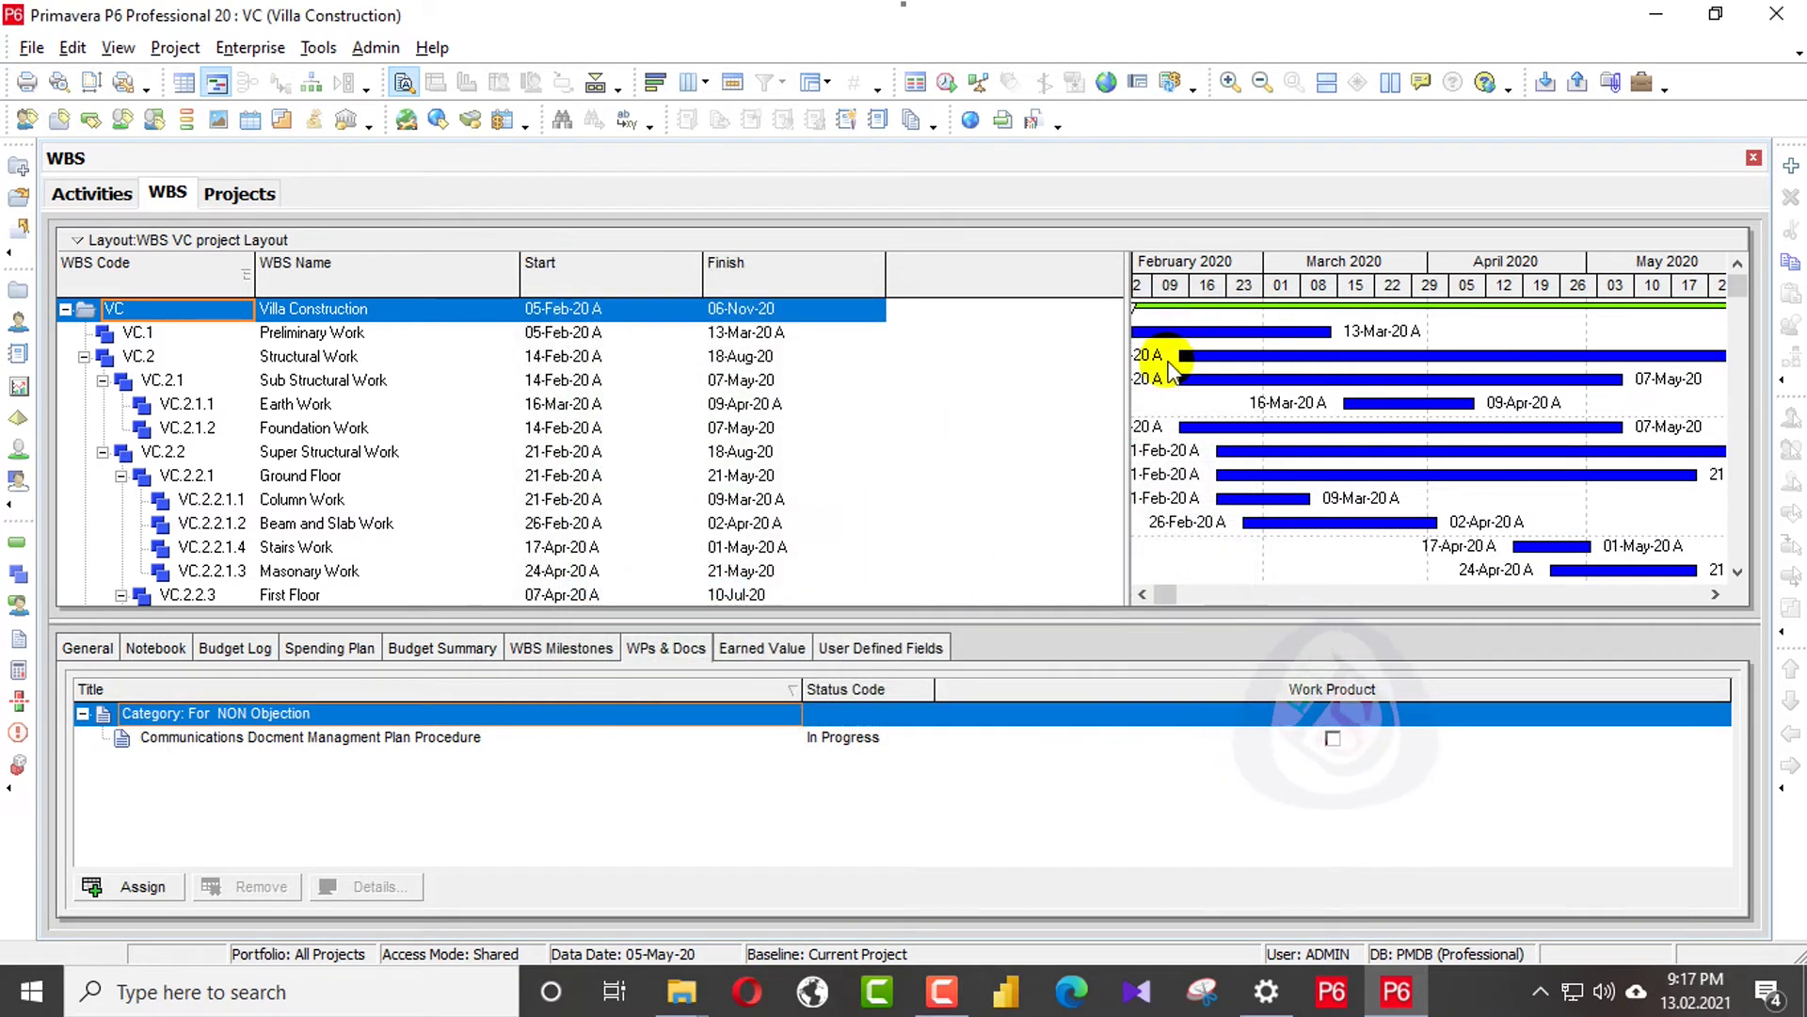
{"action": "scroll", "coordinate": [477, 509], "scroll_direction": "down", "scroll_amount": 1}
{"action": "scroll", "coordinate": [476, 508], "scroll_direction": "up", "scroll_amount": 1}
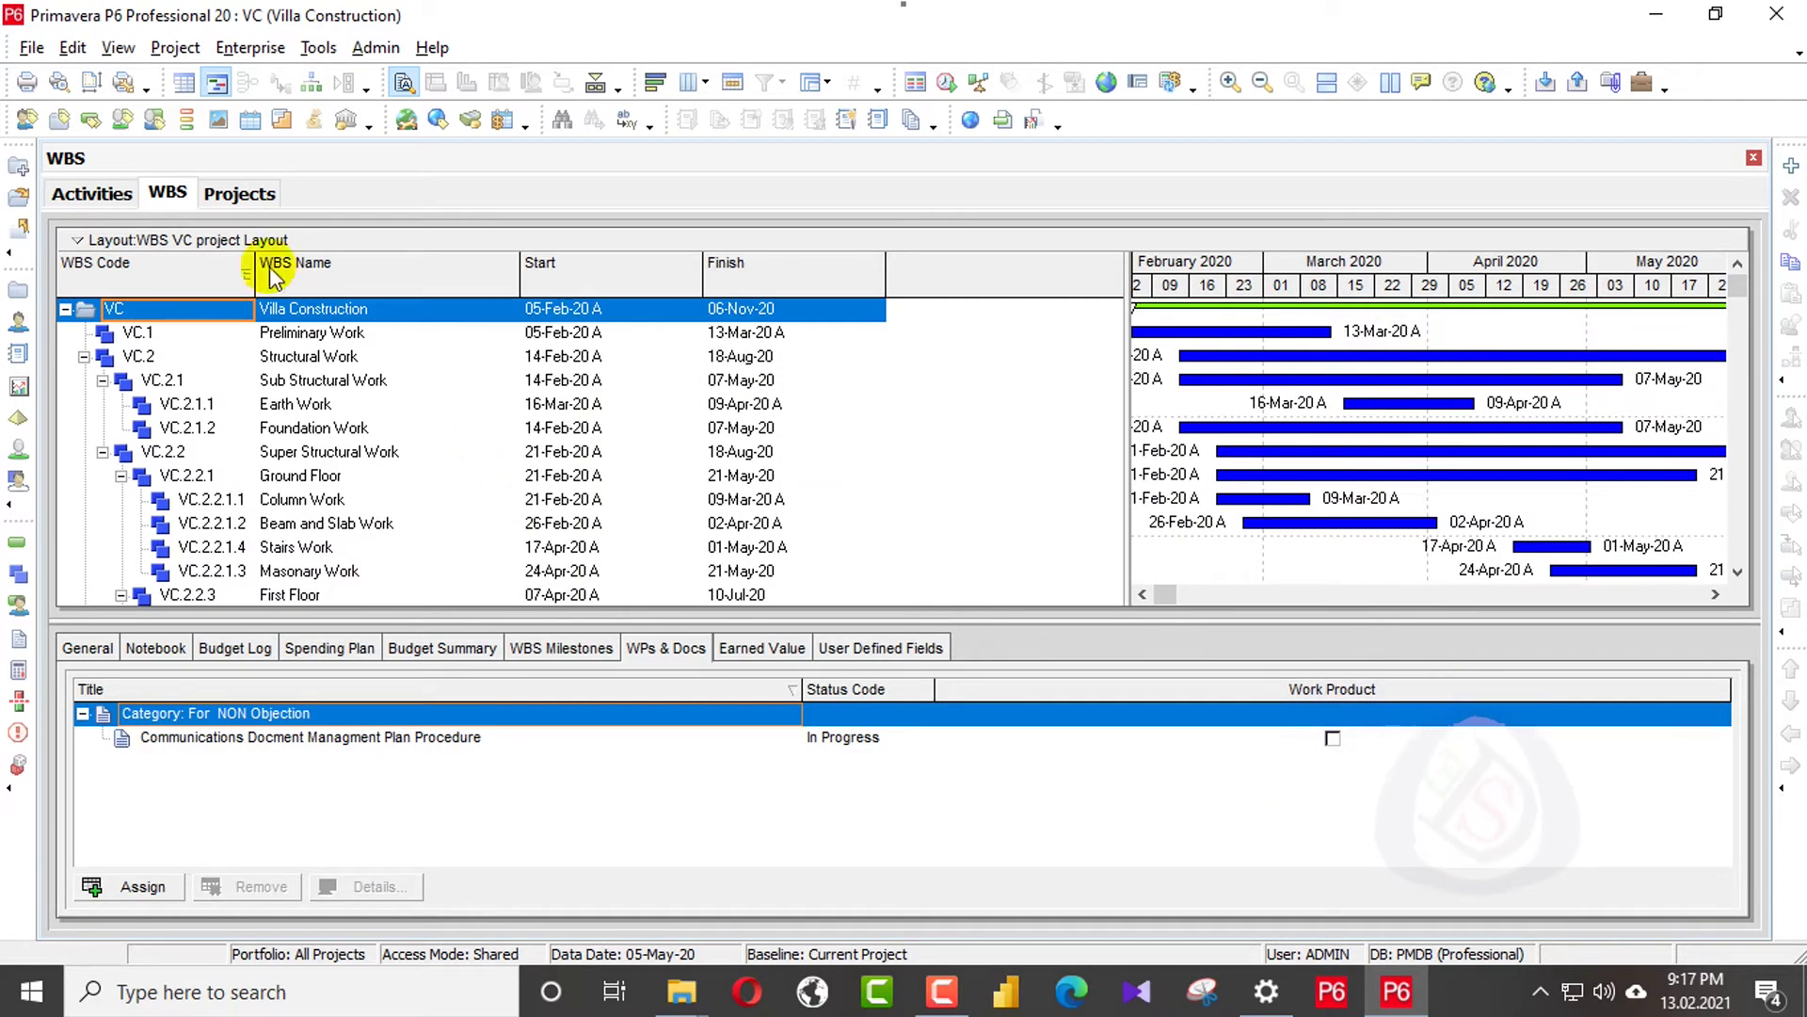
{"action": "left_click", "coordinate": [31, 47]}
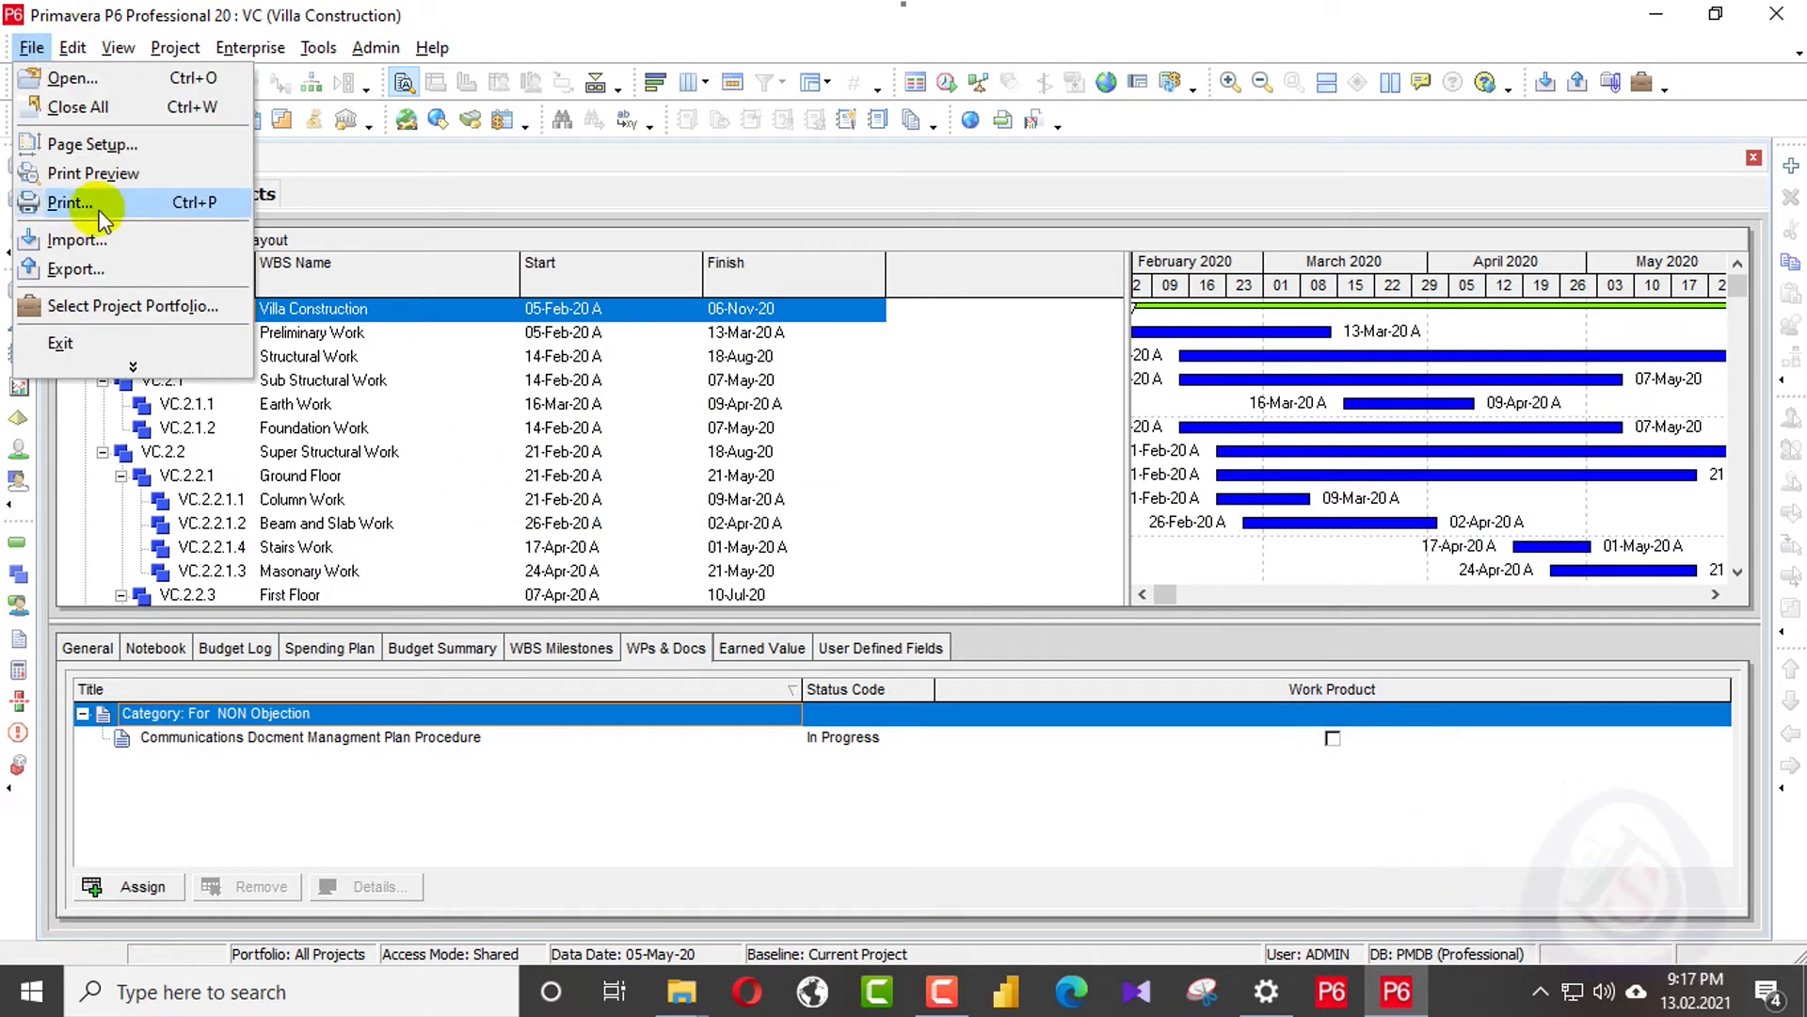
{"action": "left_click", "coordinate": [121, 176]}
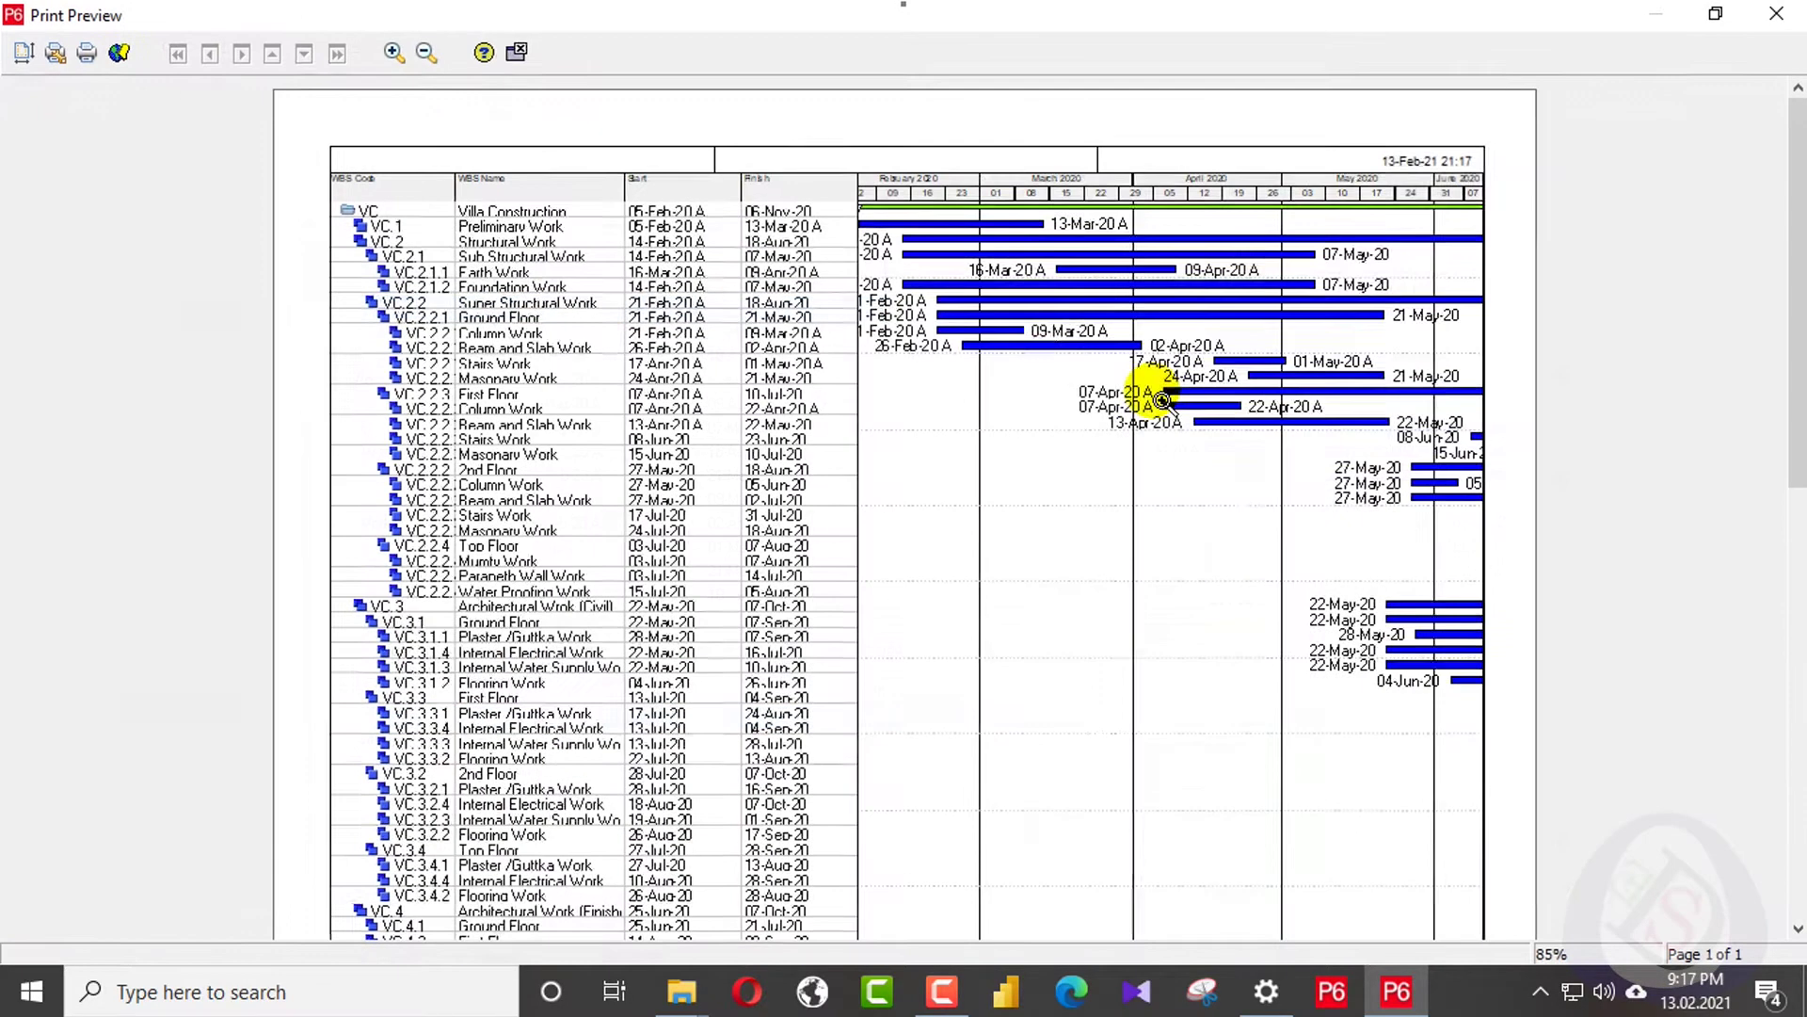
{"action": "left_click", "coordinate": [705, 246]}
{"action": "left_click", "coordinate": [669, 350]}
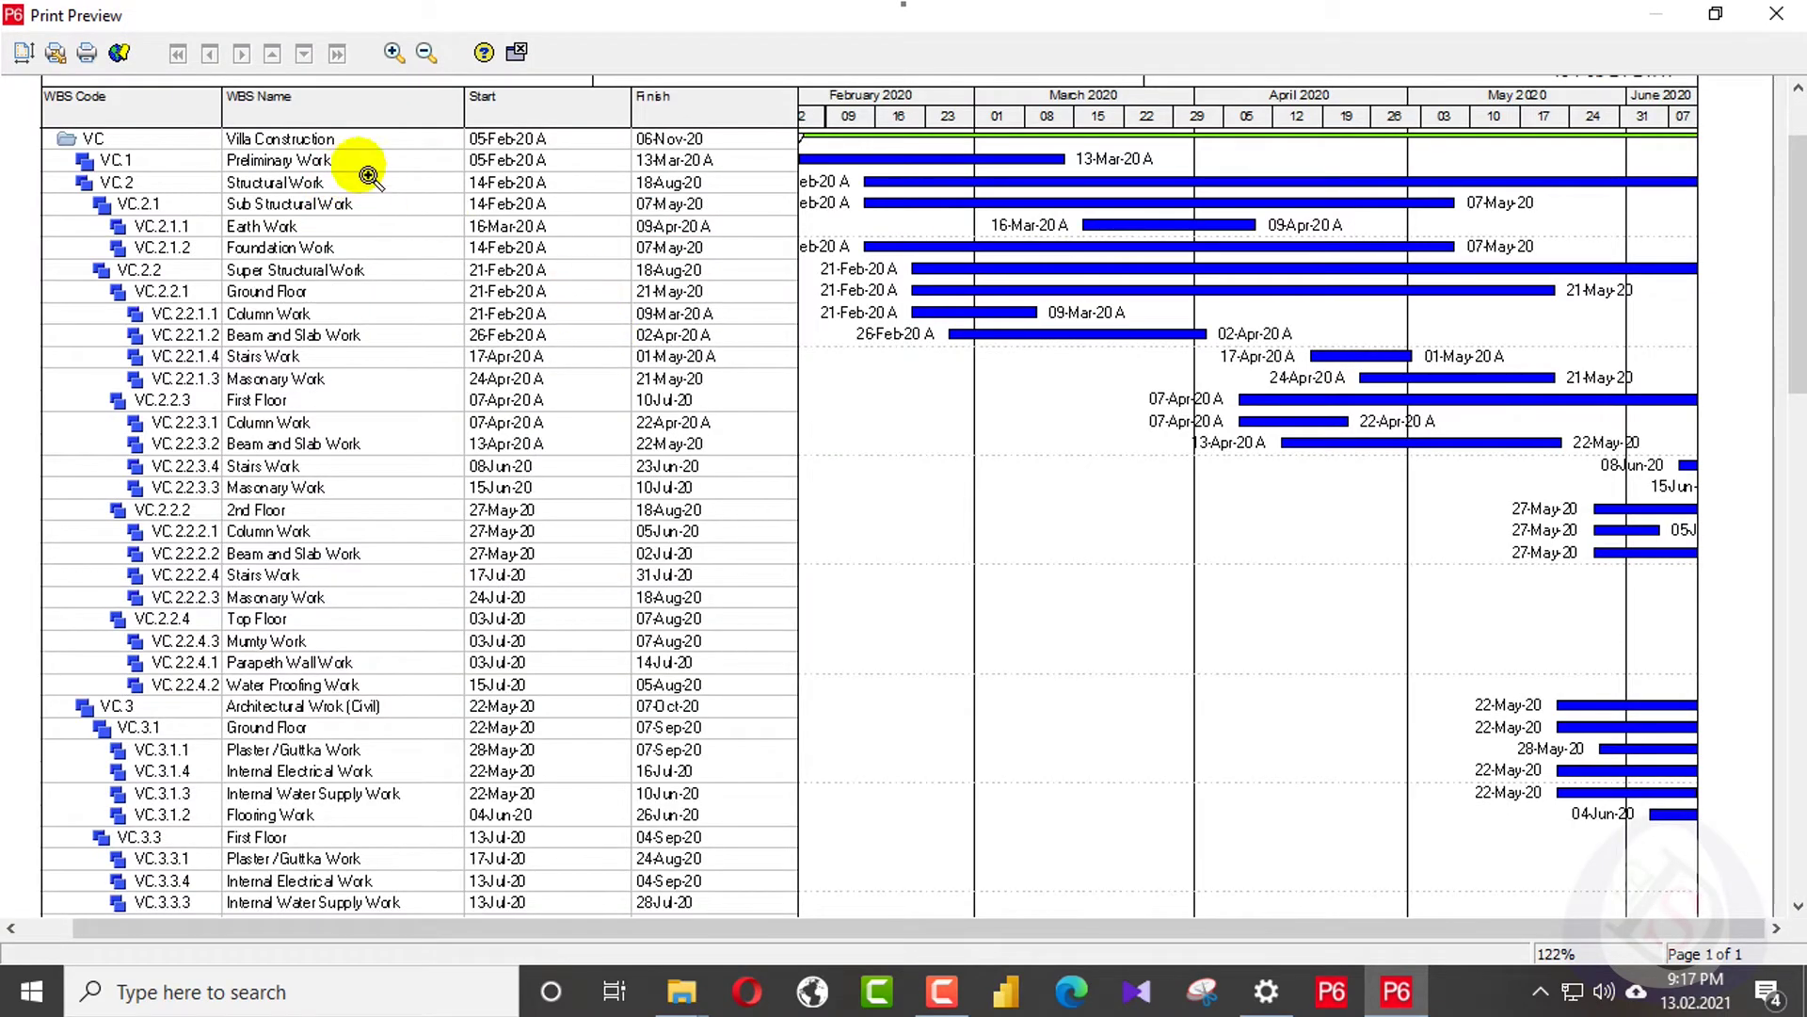
{"action": "left_click", "coordinate": [520, 53]}
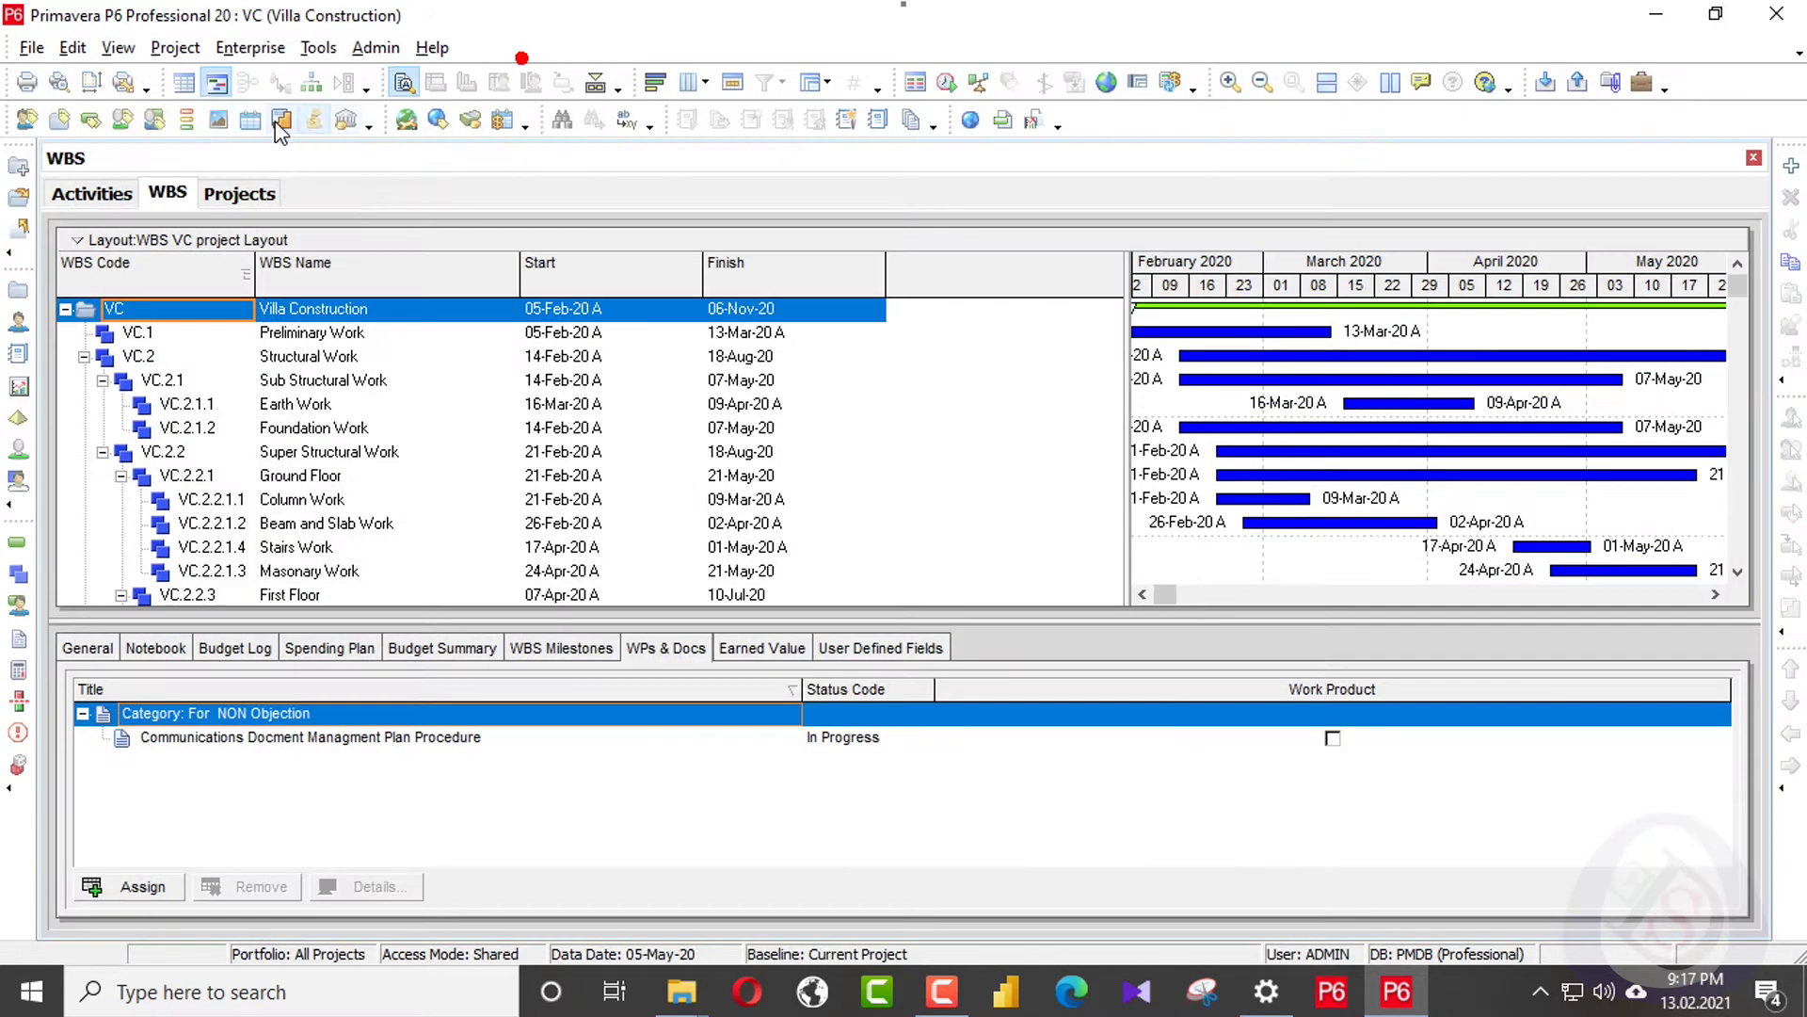
- Save the current layout with the new Start and Finish columns
{"action": "left_click", "coordinate": [35, 49]}
{"action": "mouse_move", "coordinate": [117, 49]}
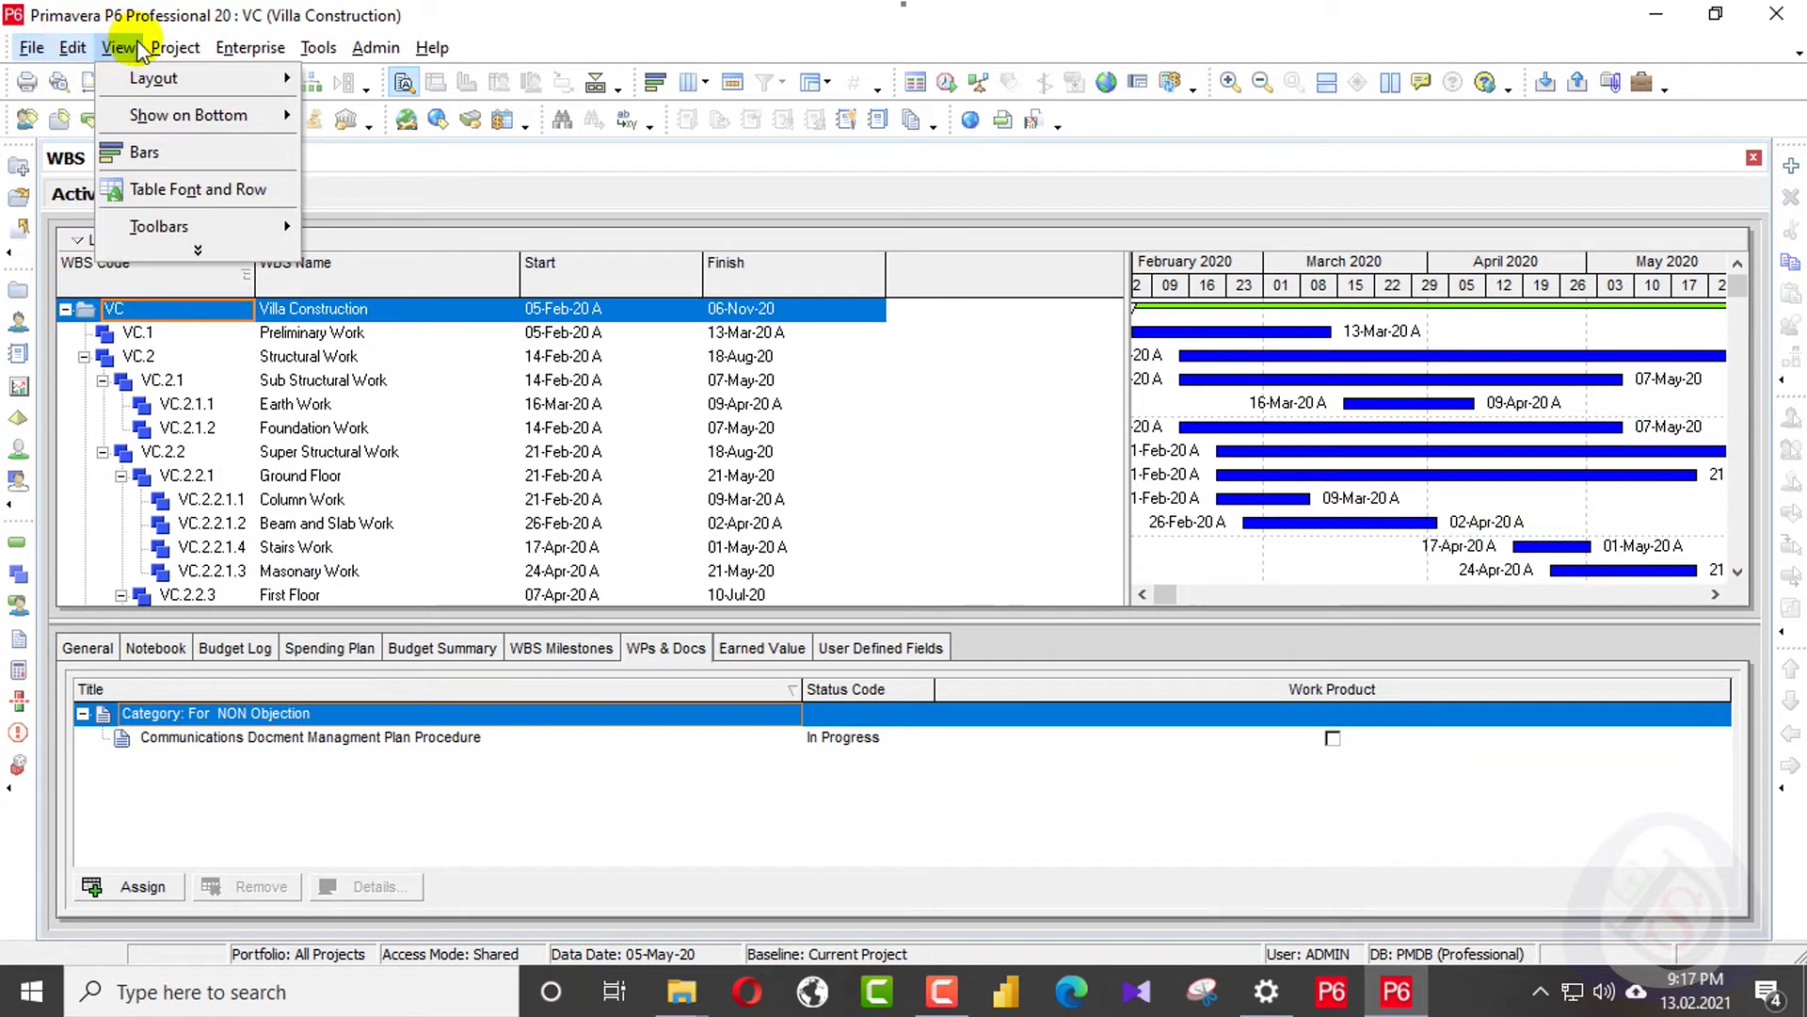
{"action": "mouse_move", "coordinate": [152, 78]}
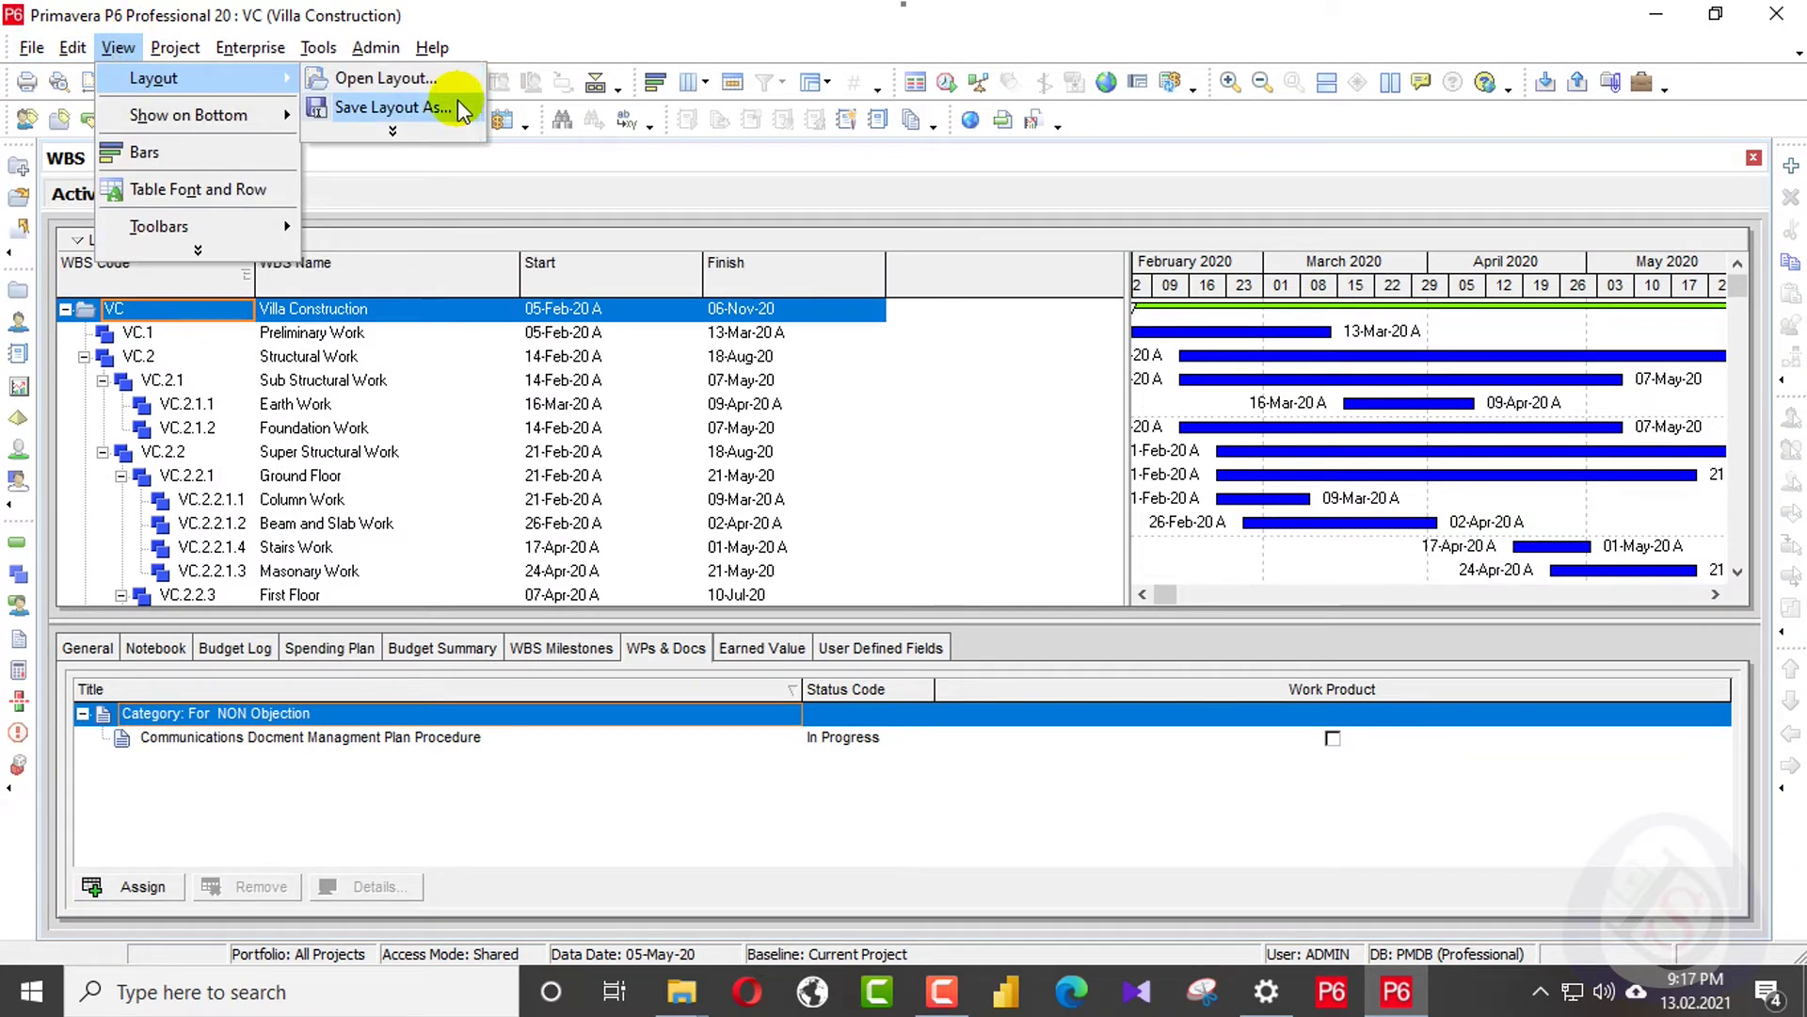
{"action": "left_click", "coordinate": [407, 139]}
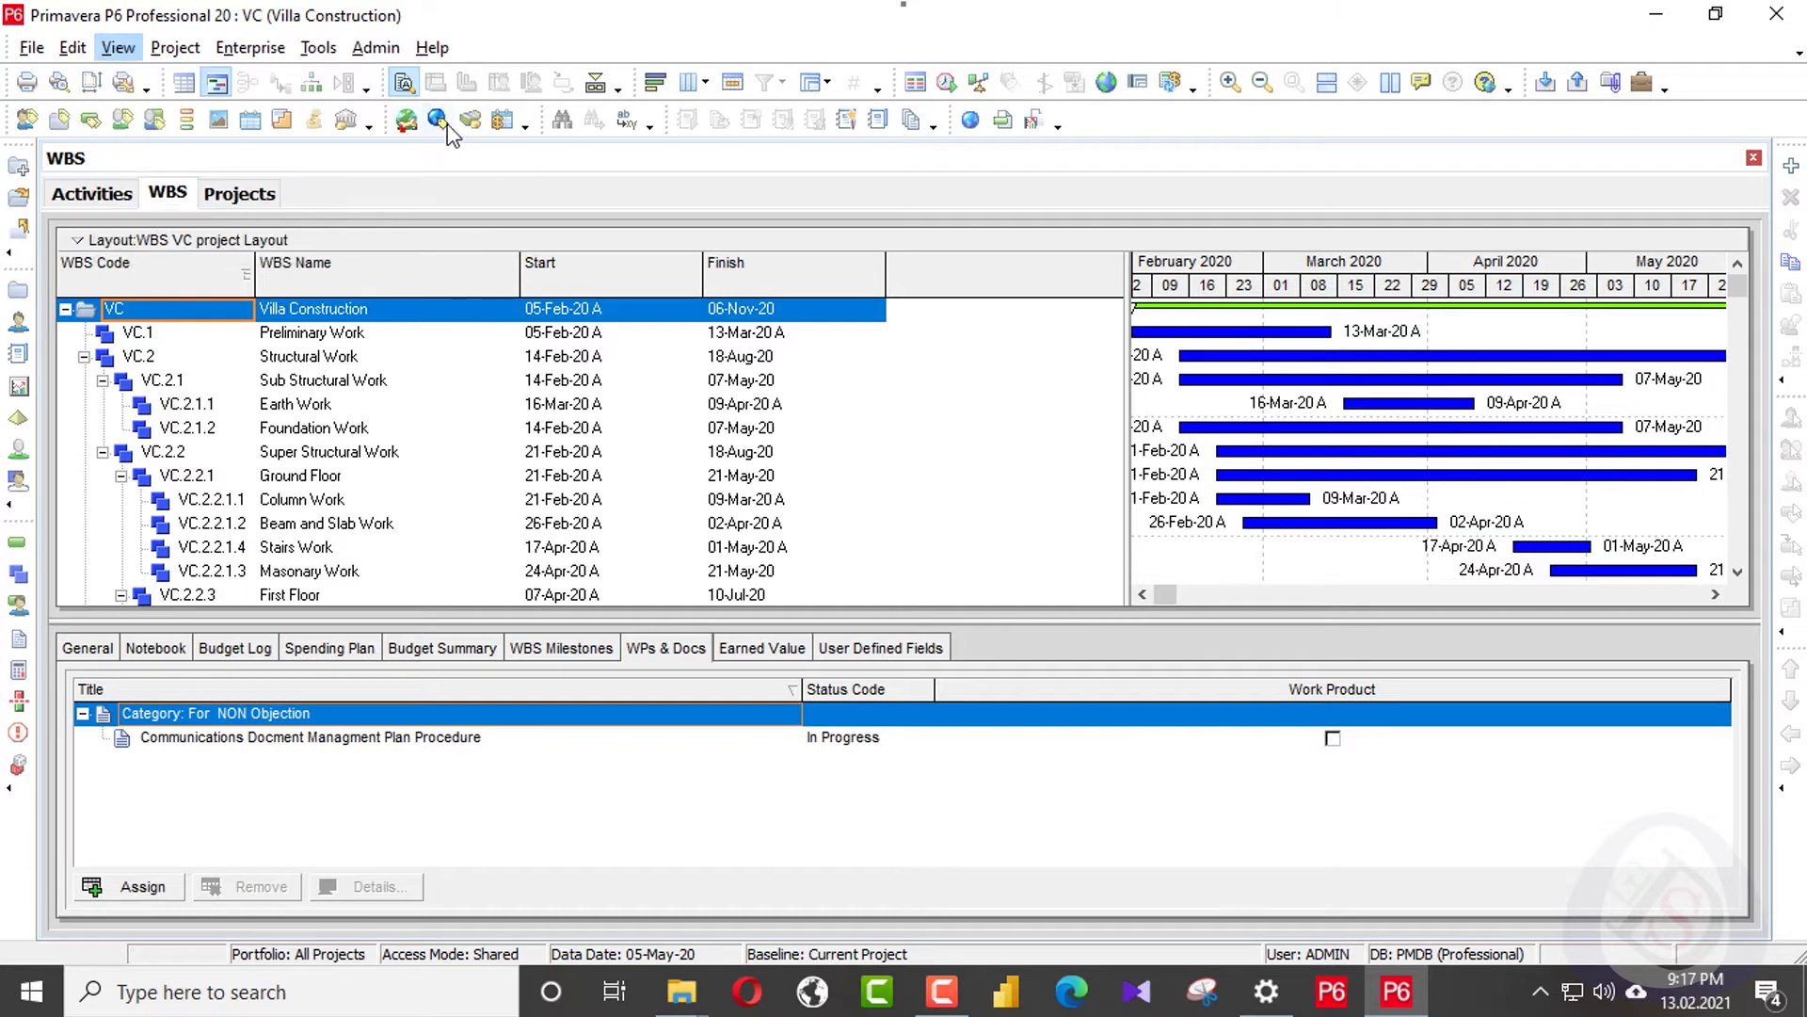
- Check the saved layouts list shows WBS VC project Layout, then close it
{"action": "left_click", "coordinate": [118, 47]}
{"action": "mouse_move", "coordinate": [189, 86]}
{"action": "left_click", "coordinate": [431, 76]}
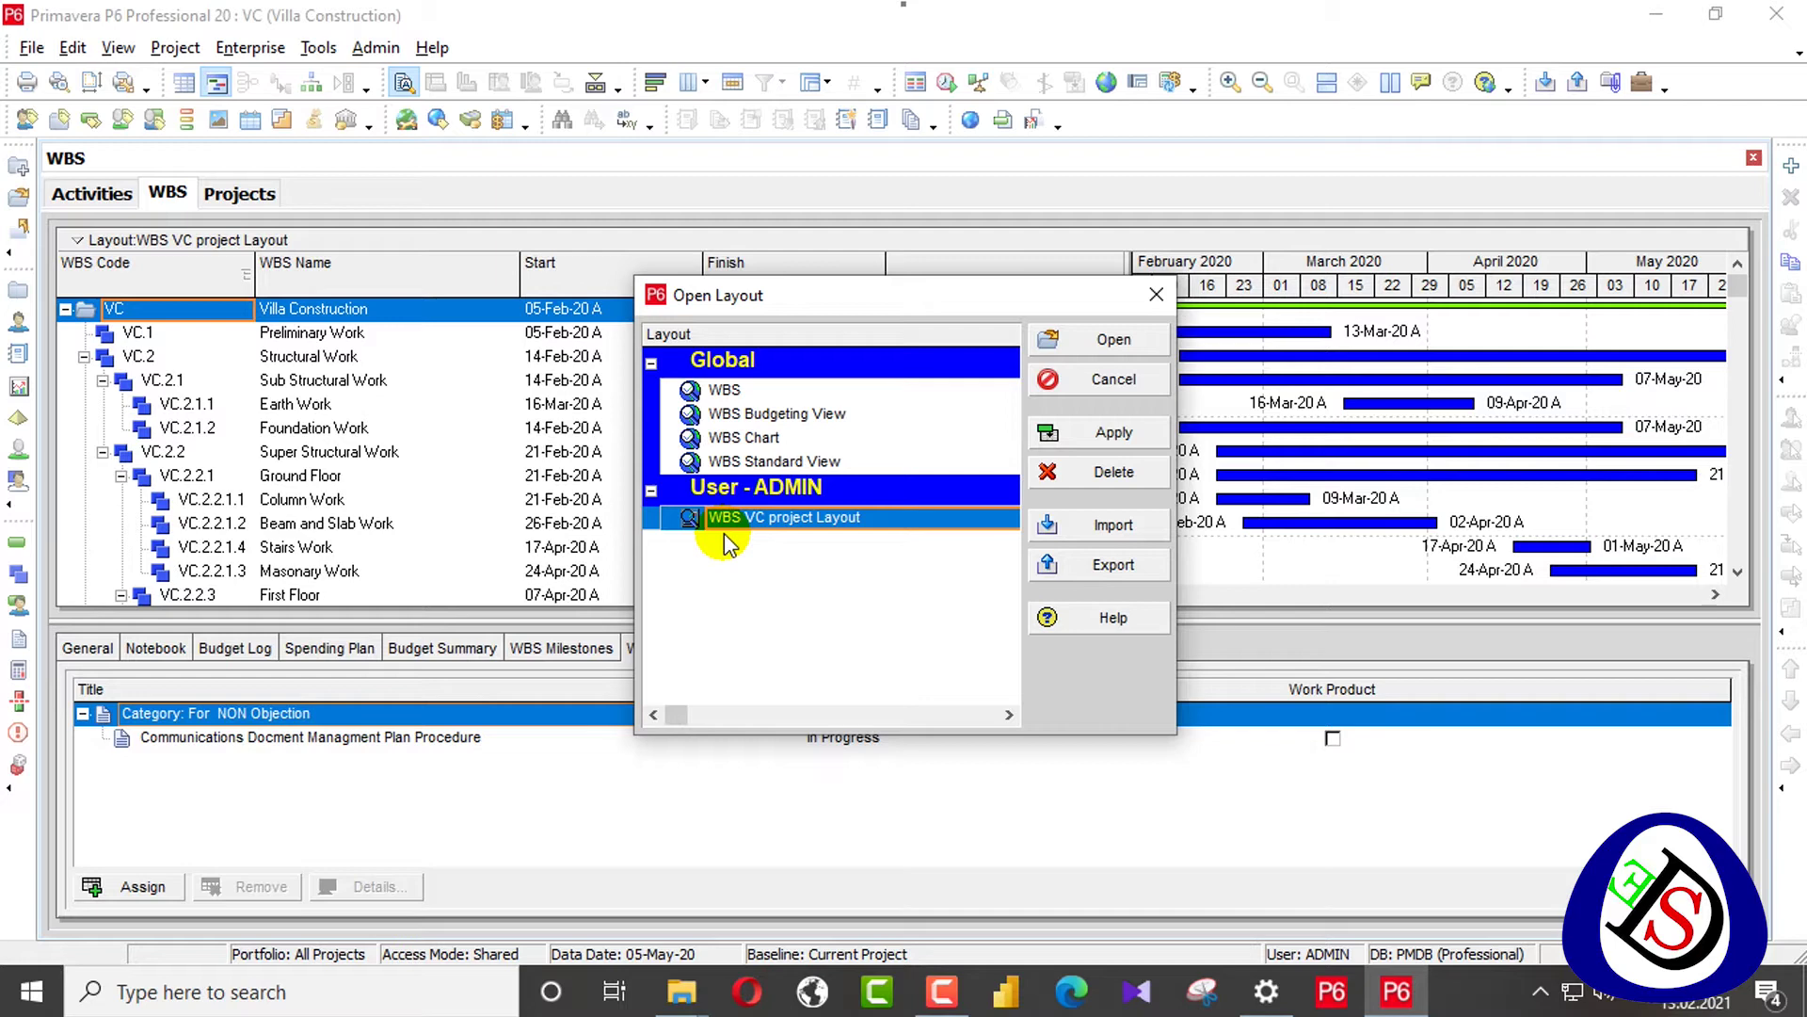
{"action": "left_click", "coordinate": [1162, 297]}
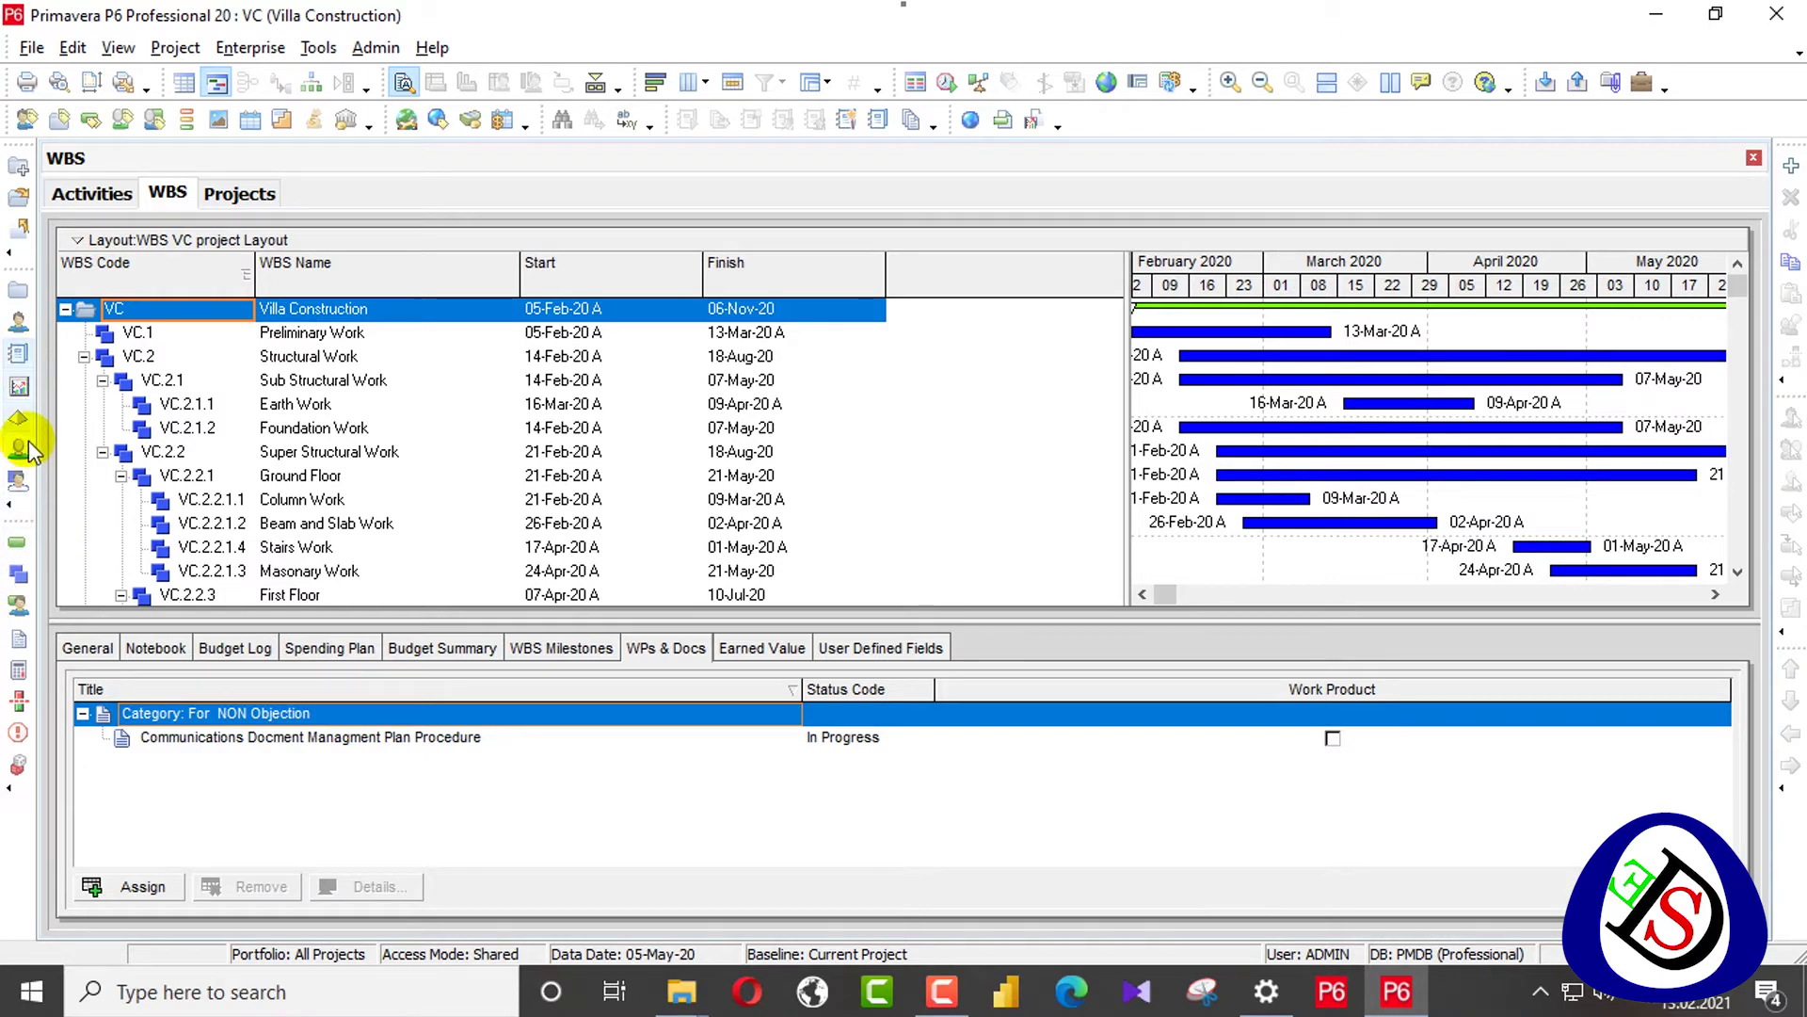
- Switch to the Resource Assignments view and adjust the display
{"action": "left_click", "coordinate": [19, 603]}
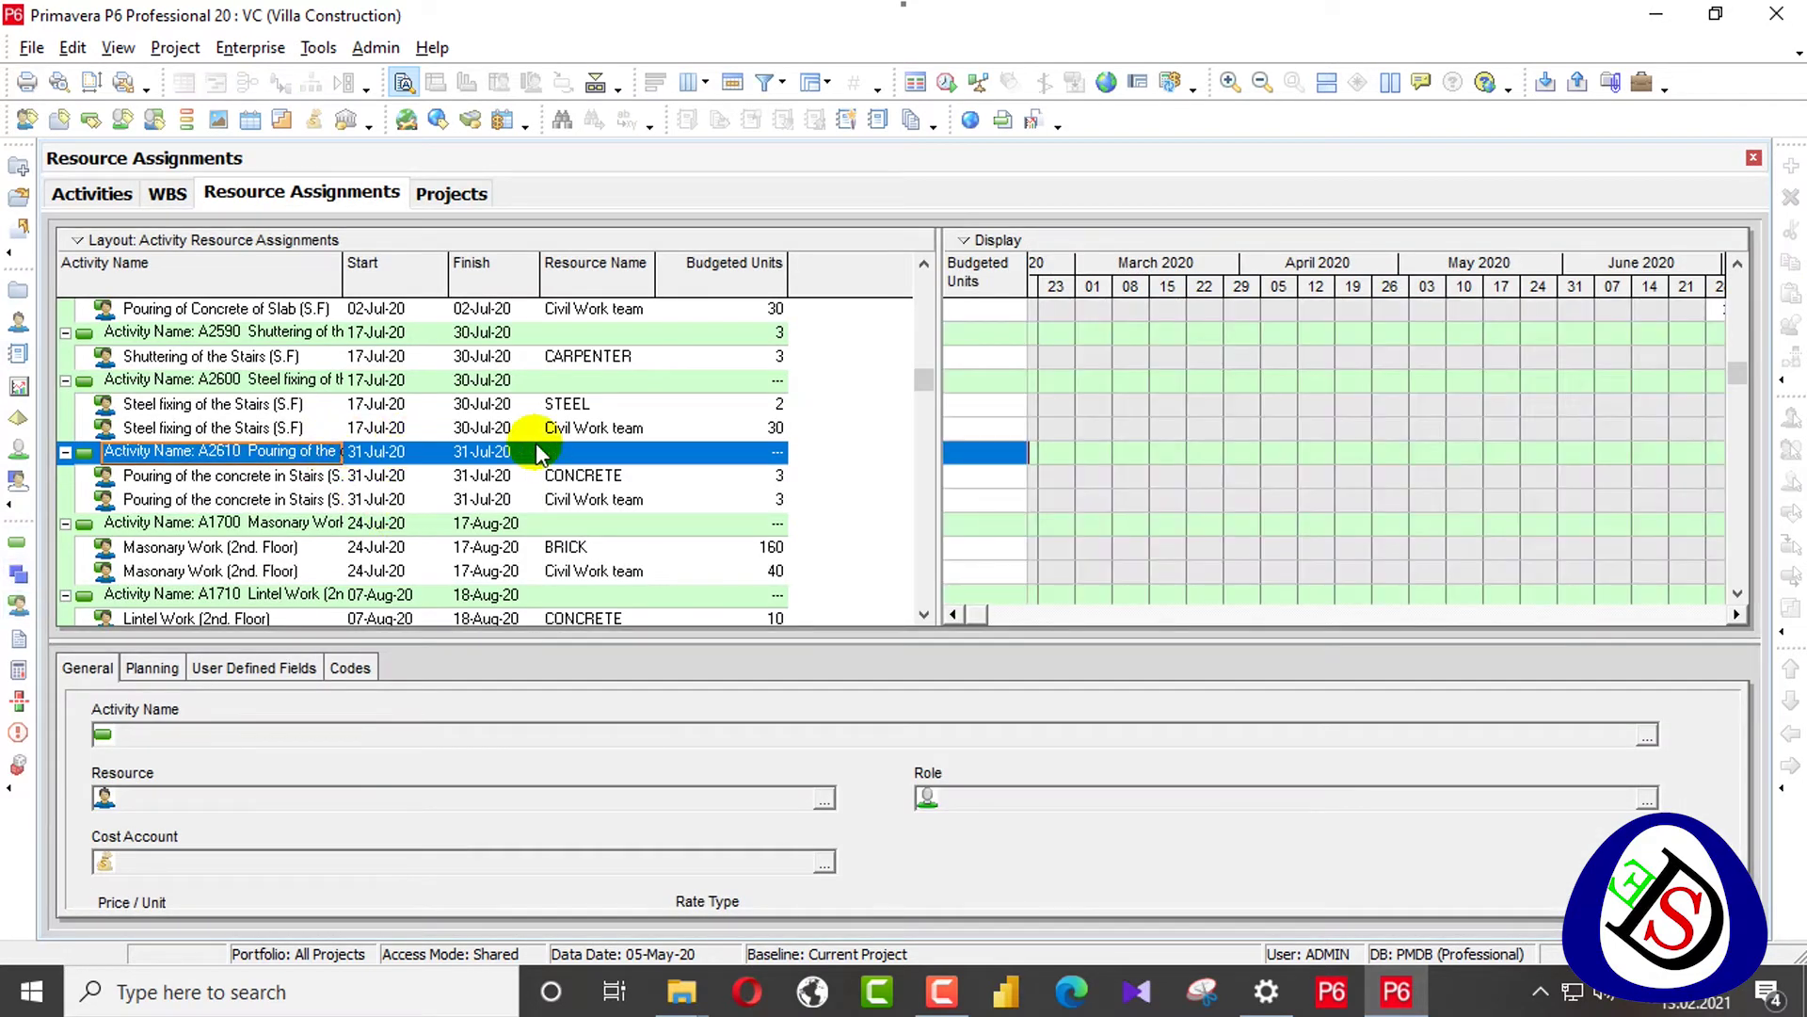
{"action": "scroll", "coordinate": [605, 423], "scroll_direction": "up", "scroll_amount": 10}
{"action": "scroll", "coordinate": [602, 414], "scroll_direction": "up", "scroll_amount": 10}
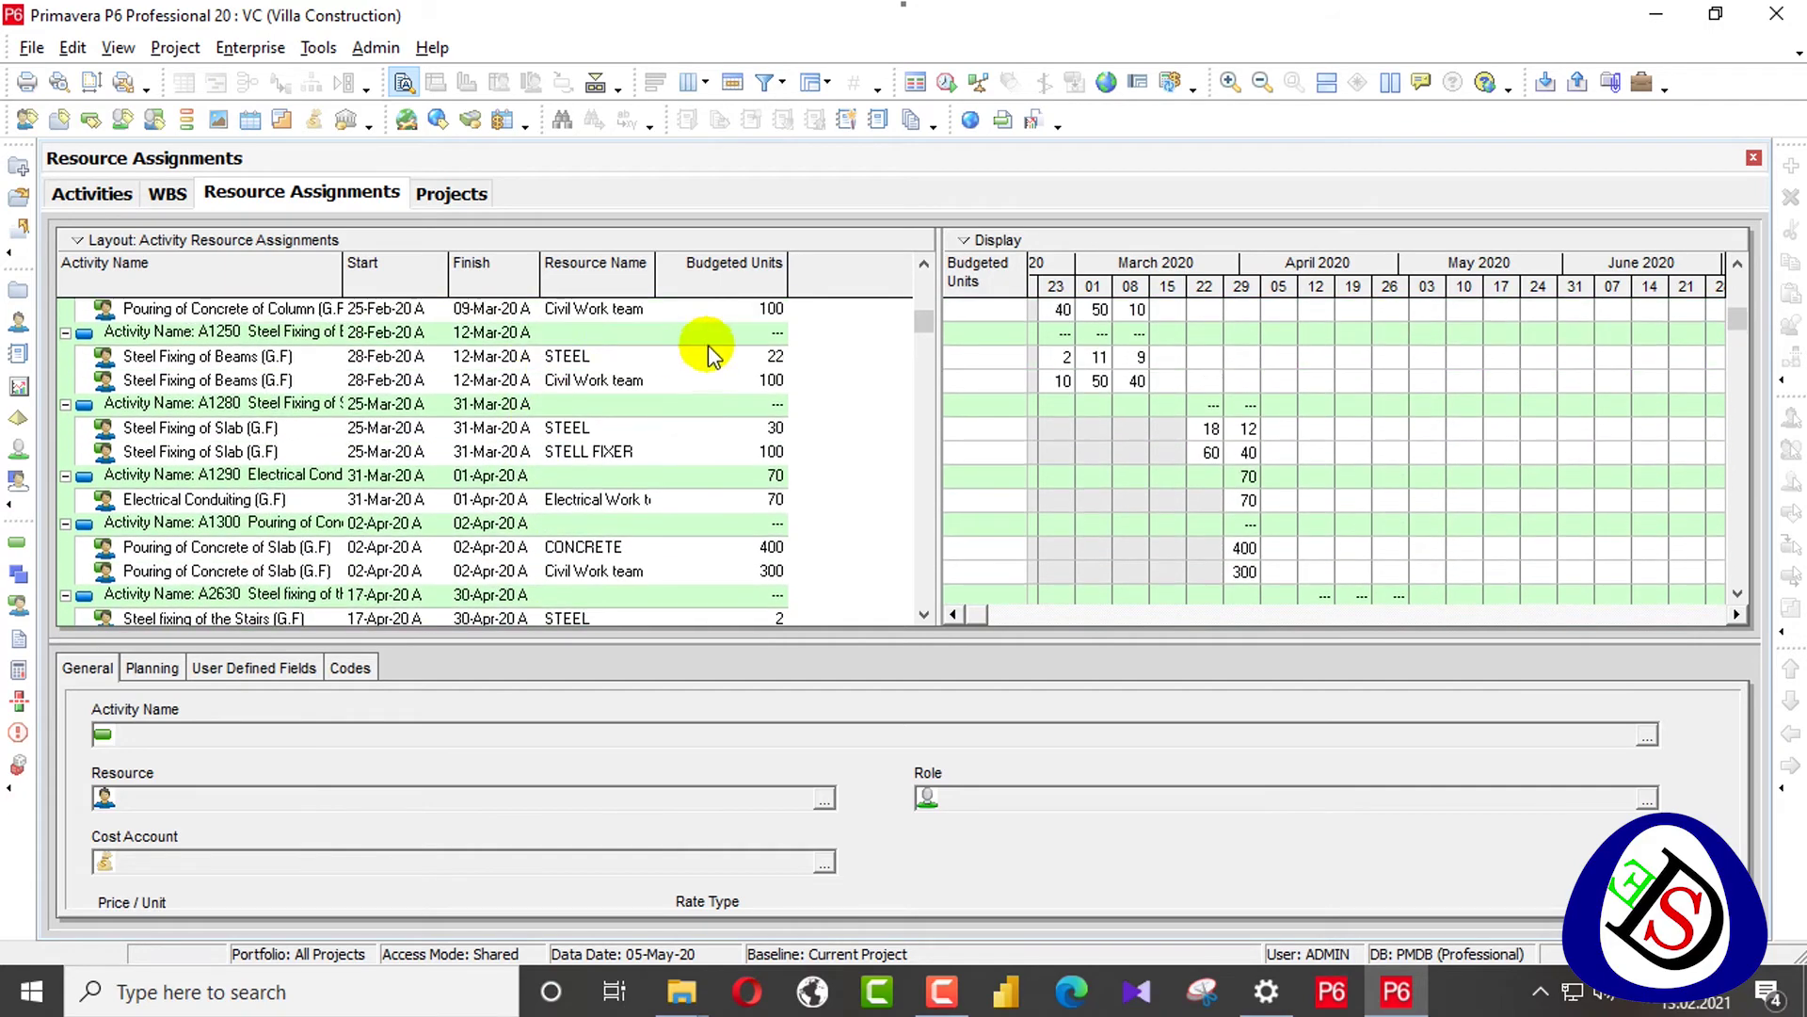
{"action": "left_click_drag", "start_coordinate": [923, 324], "coordinate": [926, 278]}
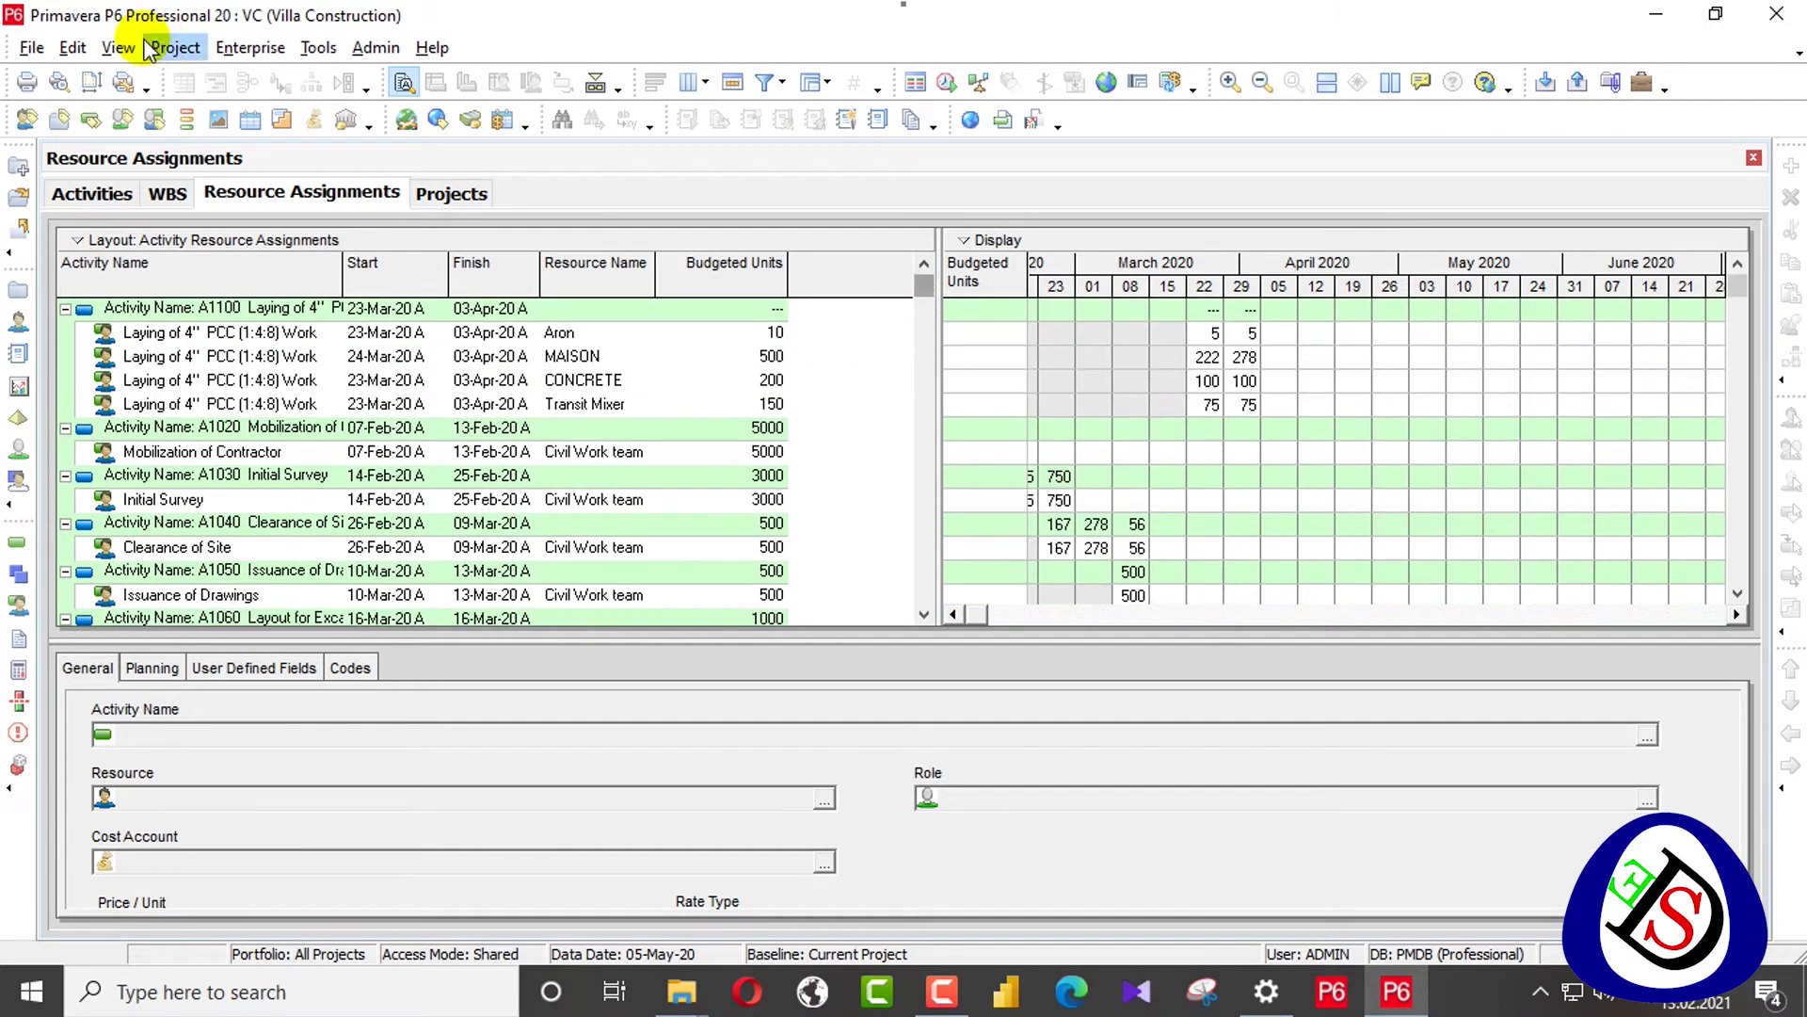
- Start saving the Resource Assignments layout under a new VC project name
{"action": "left_click", "coordinate": [116, 48]}
{"action": "mouse_move", "coordinate": [207, 77]}
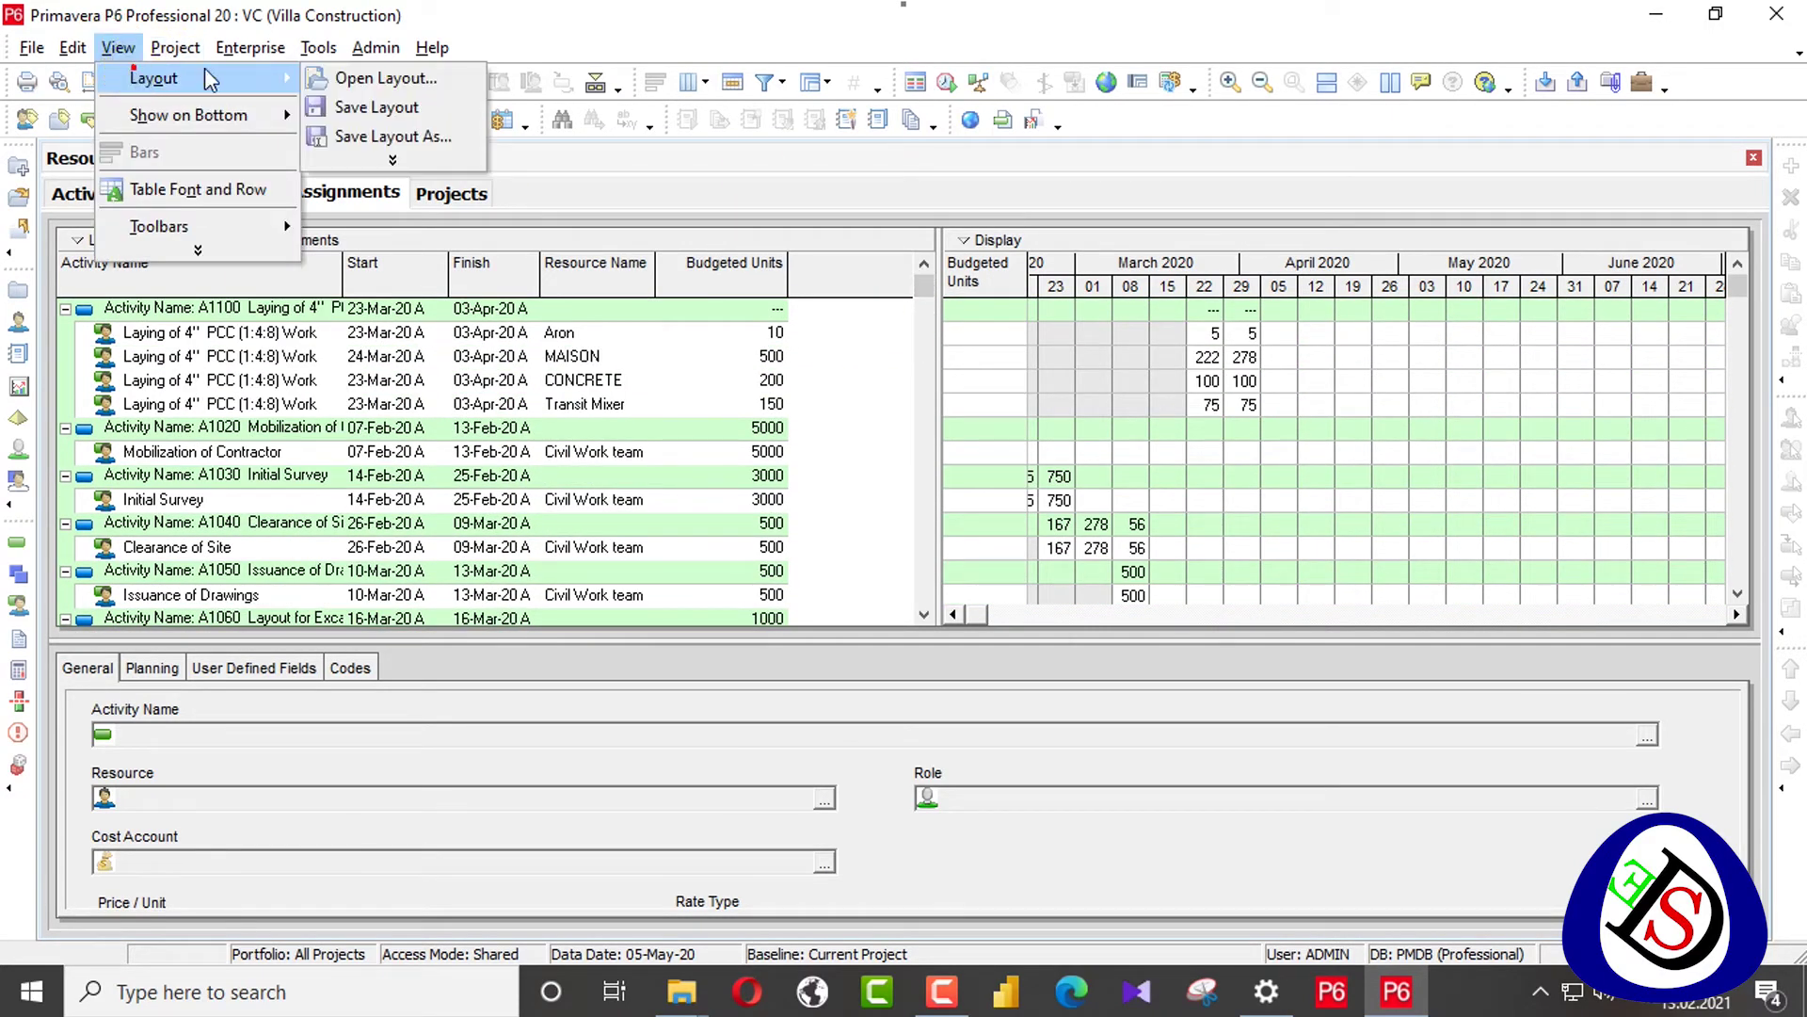
{"action": "left_click", "coordinate": [415, 138]}
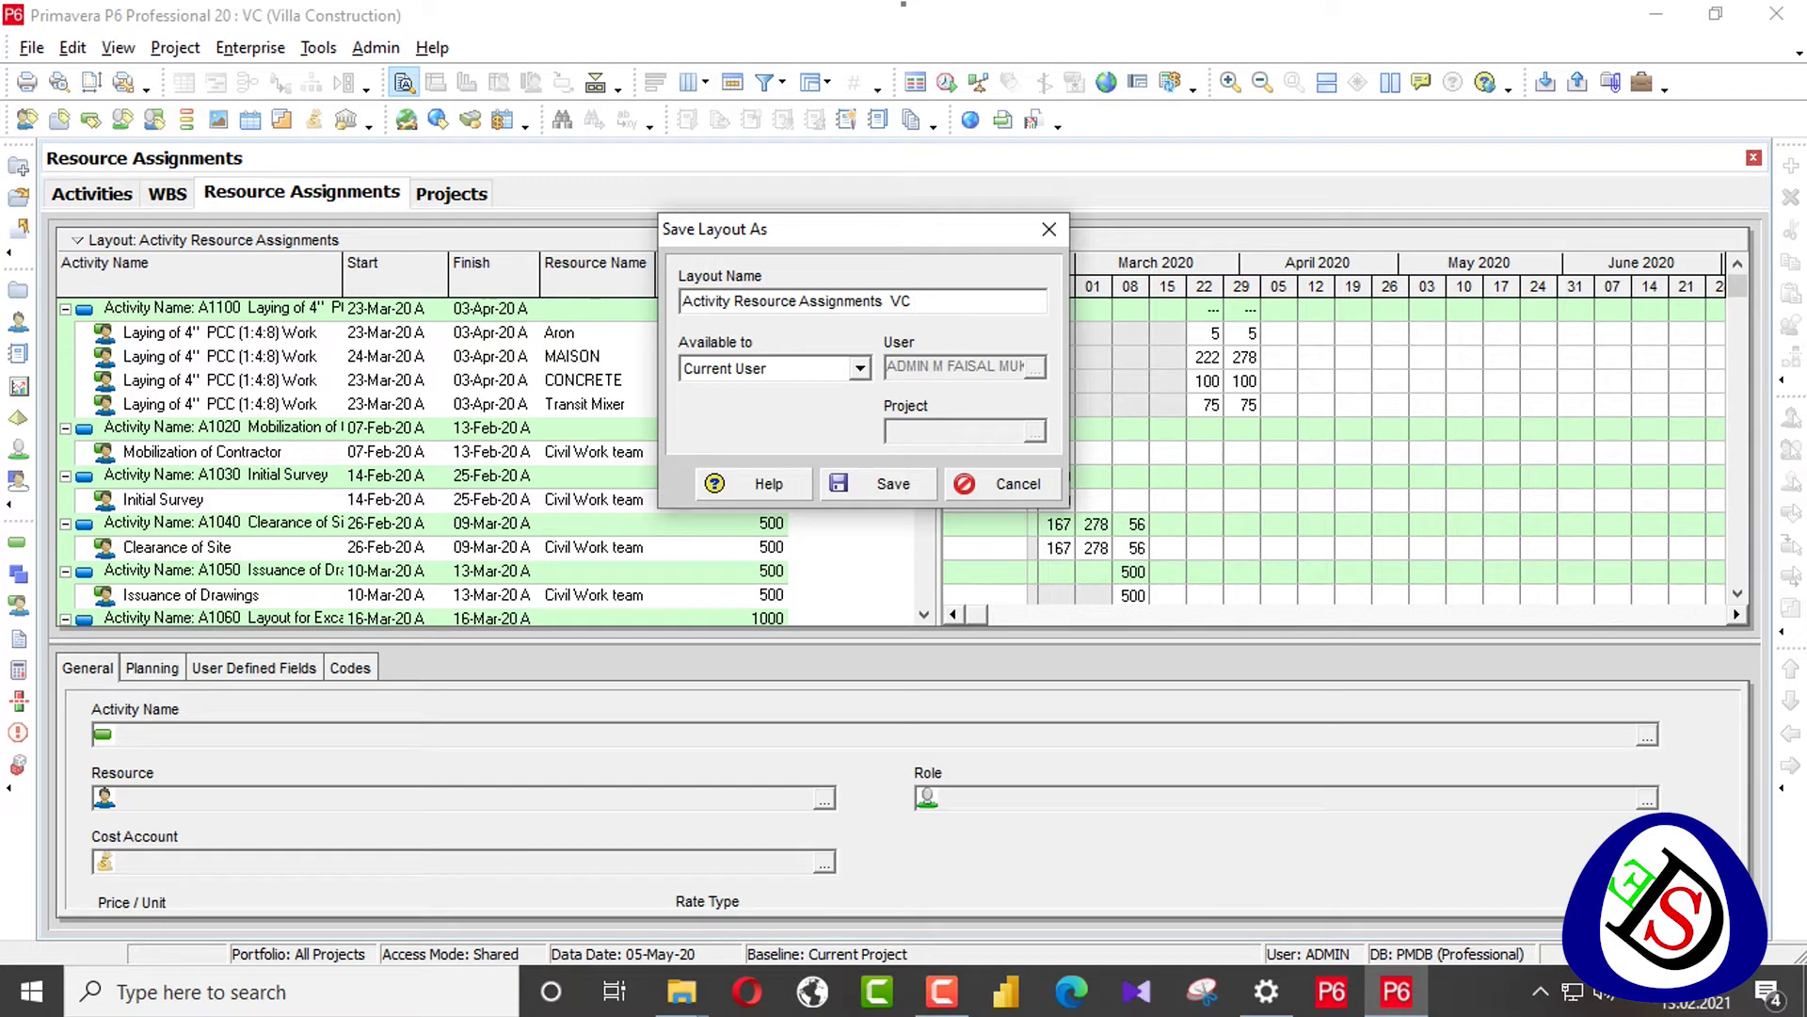
{"action": "type", "text": "Projec"}
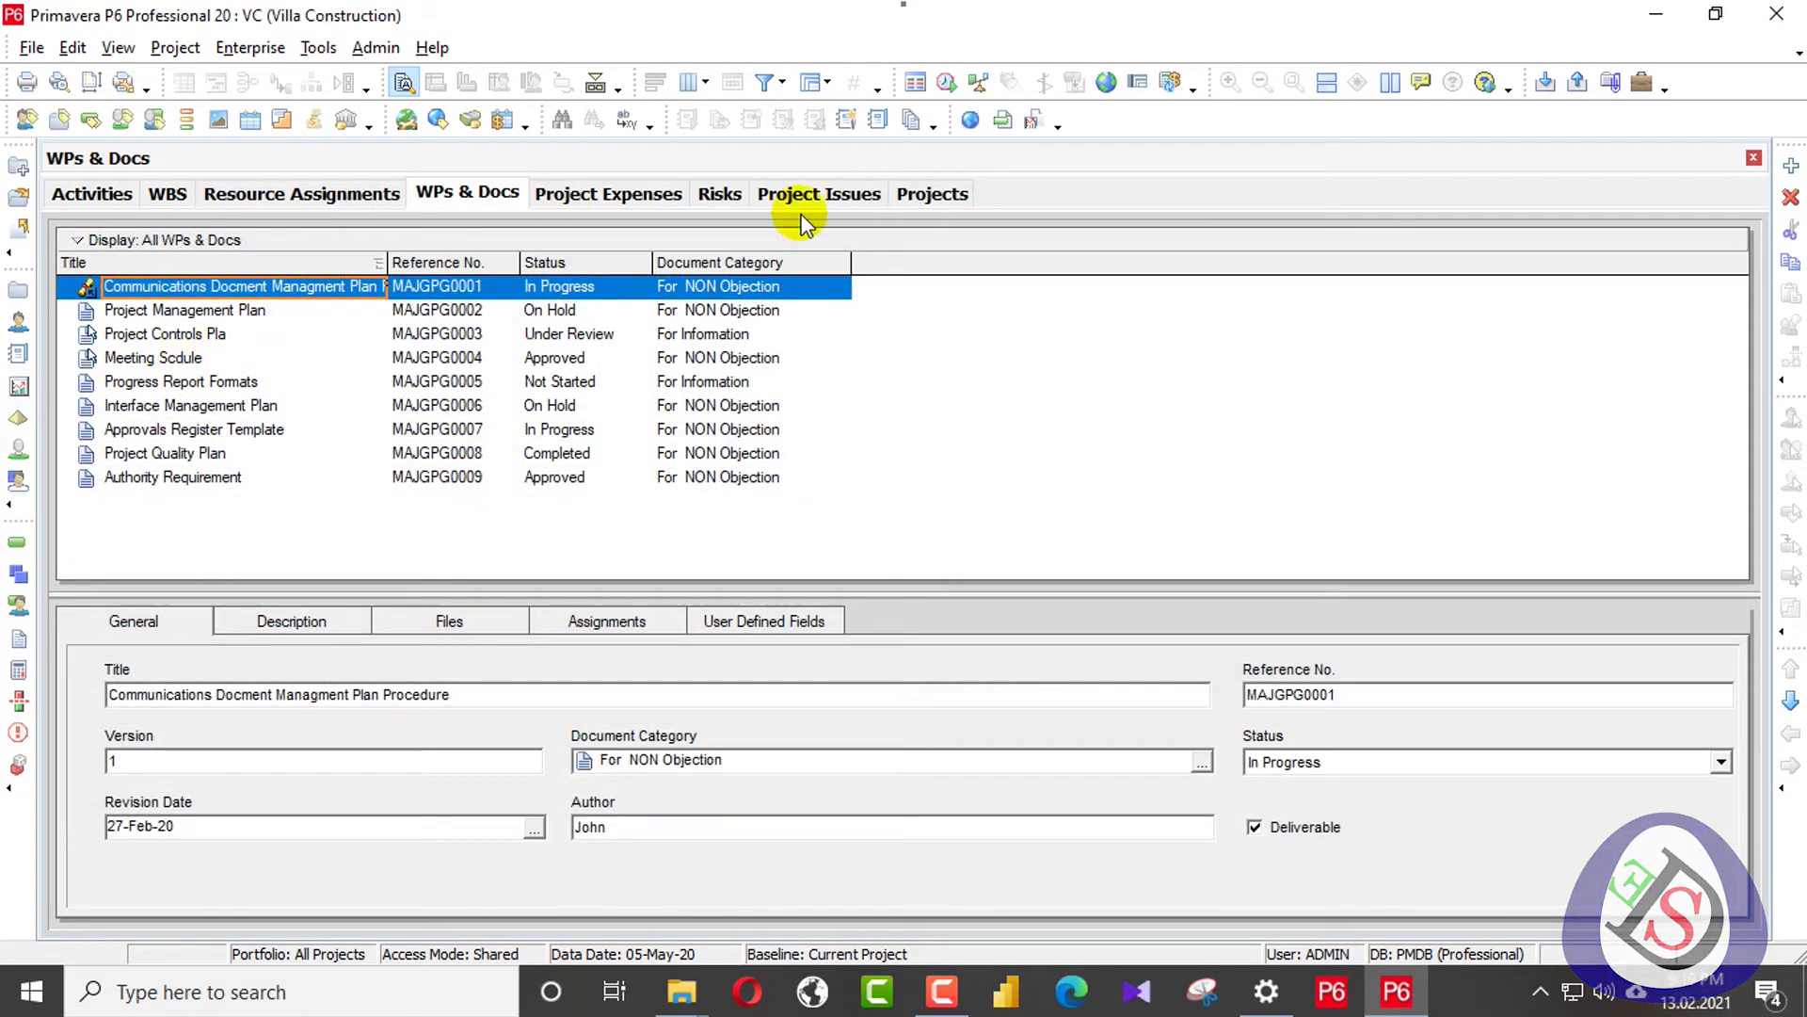
- Switch to the Projects view and look at its layout options
{"action": "left_click", "coordinate": [930, 195]}
{"action": "scroll", "coordinate": [416, 411], "scroll_direction": "up", "scroll_amount": 5}
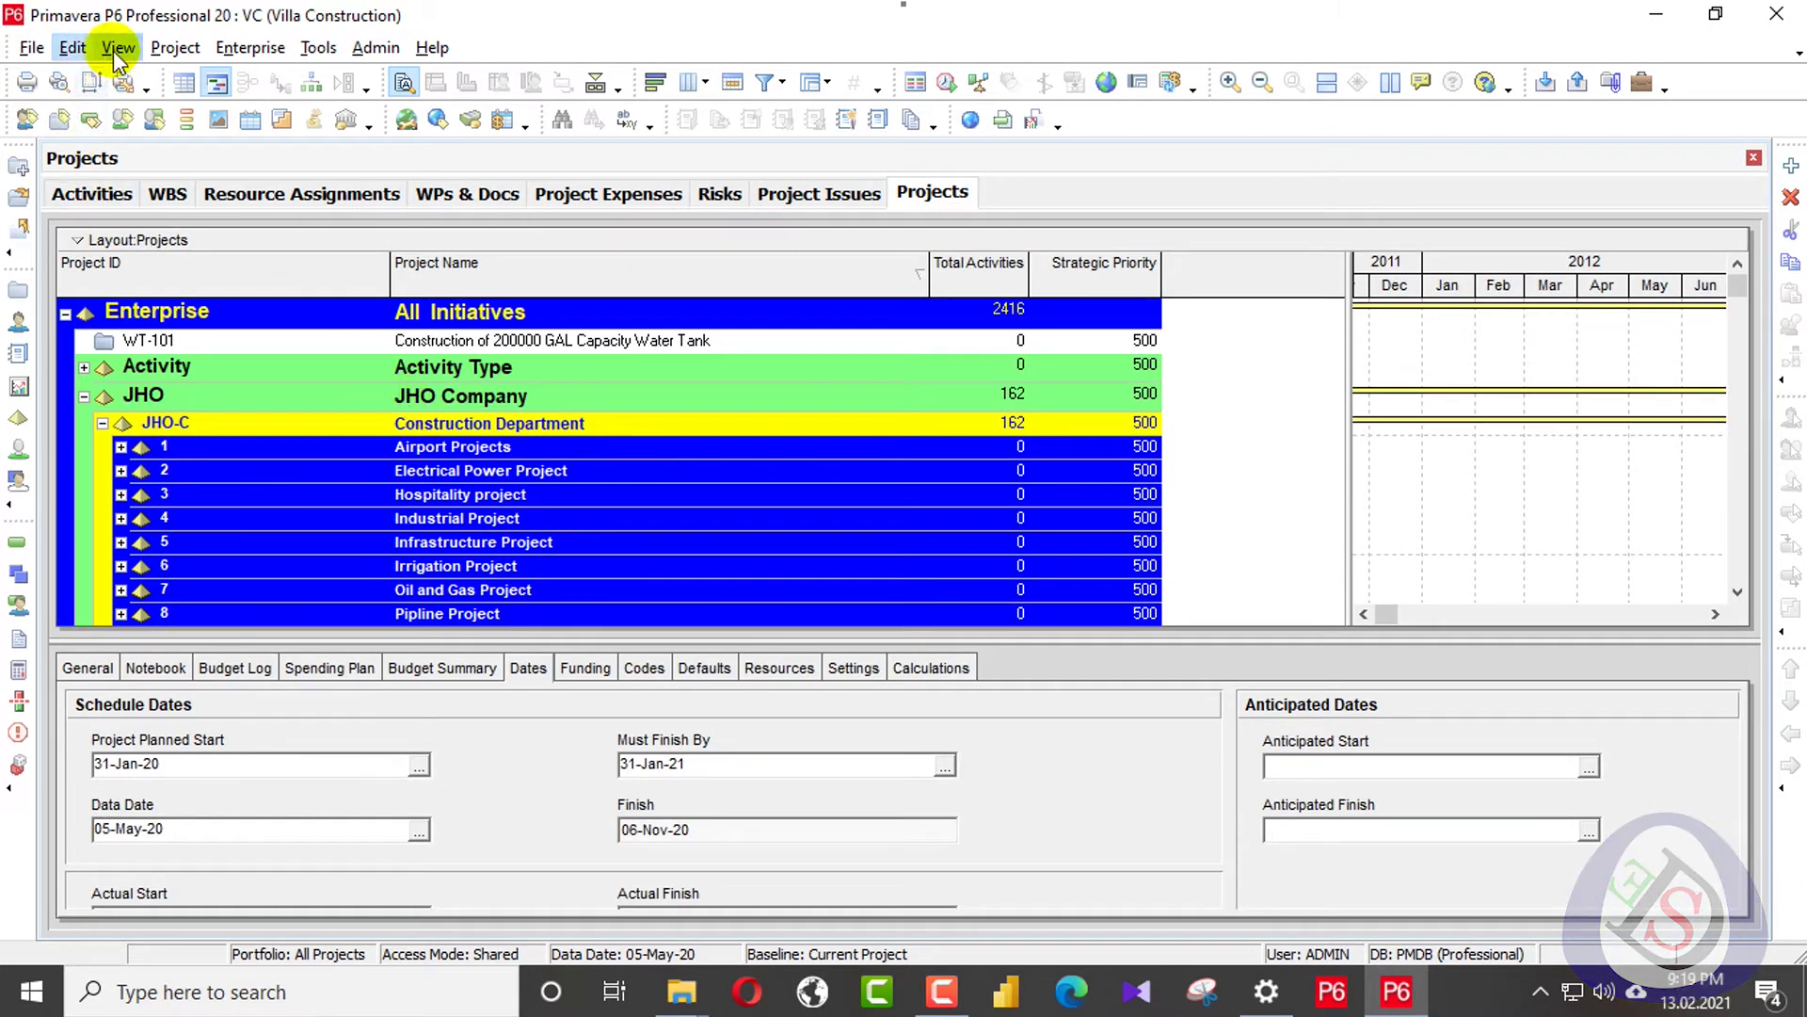
{"action": "left_click", "coordinate": [115, 49]}
{"action": "mouse_move", "coordinate": [150, 78]}
- Preview the Projects list printout, confirm Page Setup, zoom in, then close the preview
{"action": "left_click", "coordinate": [42, 58]}
{"action": "left_click", "coordinate": [31, 47]}
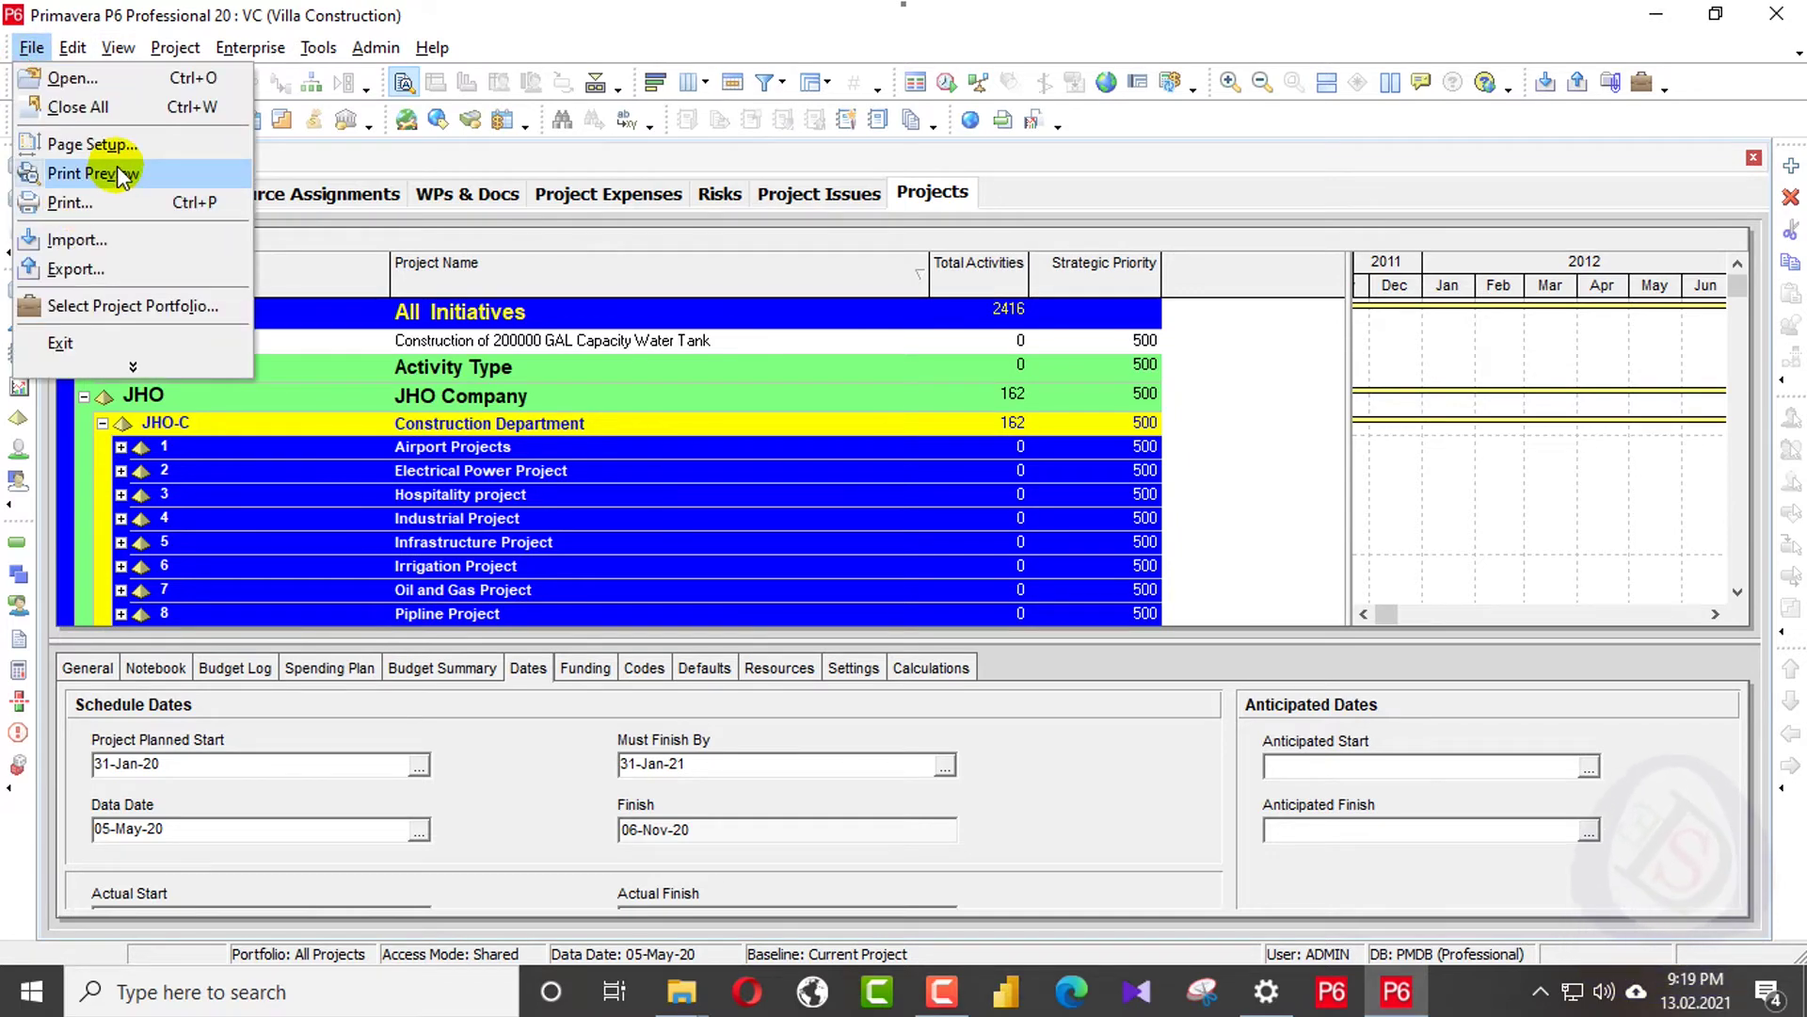
{"action": "left_click", "coordinate": [116, 172]}
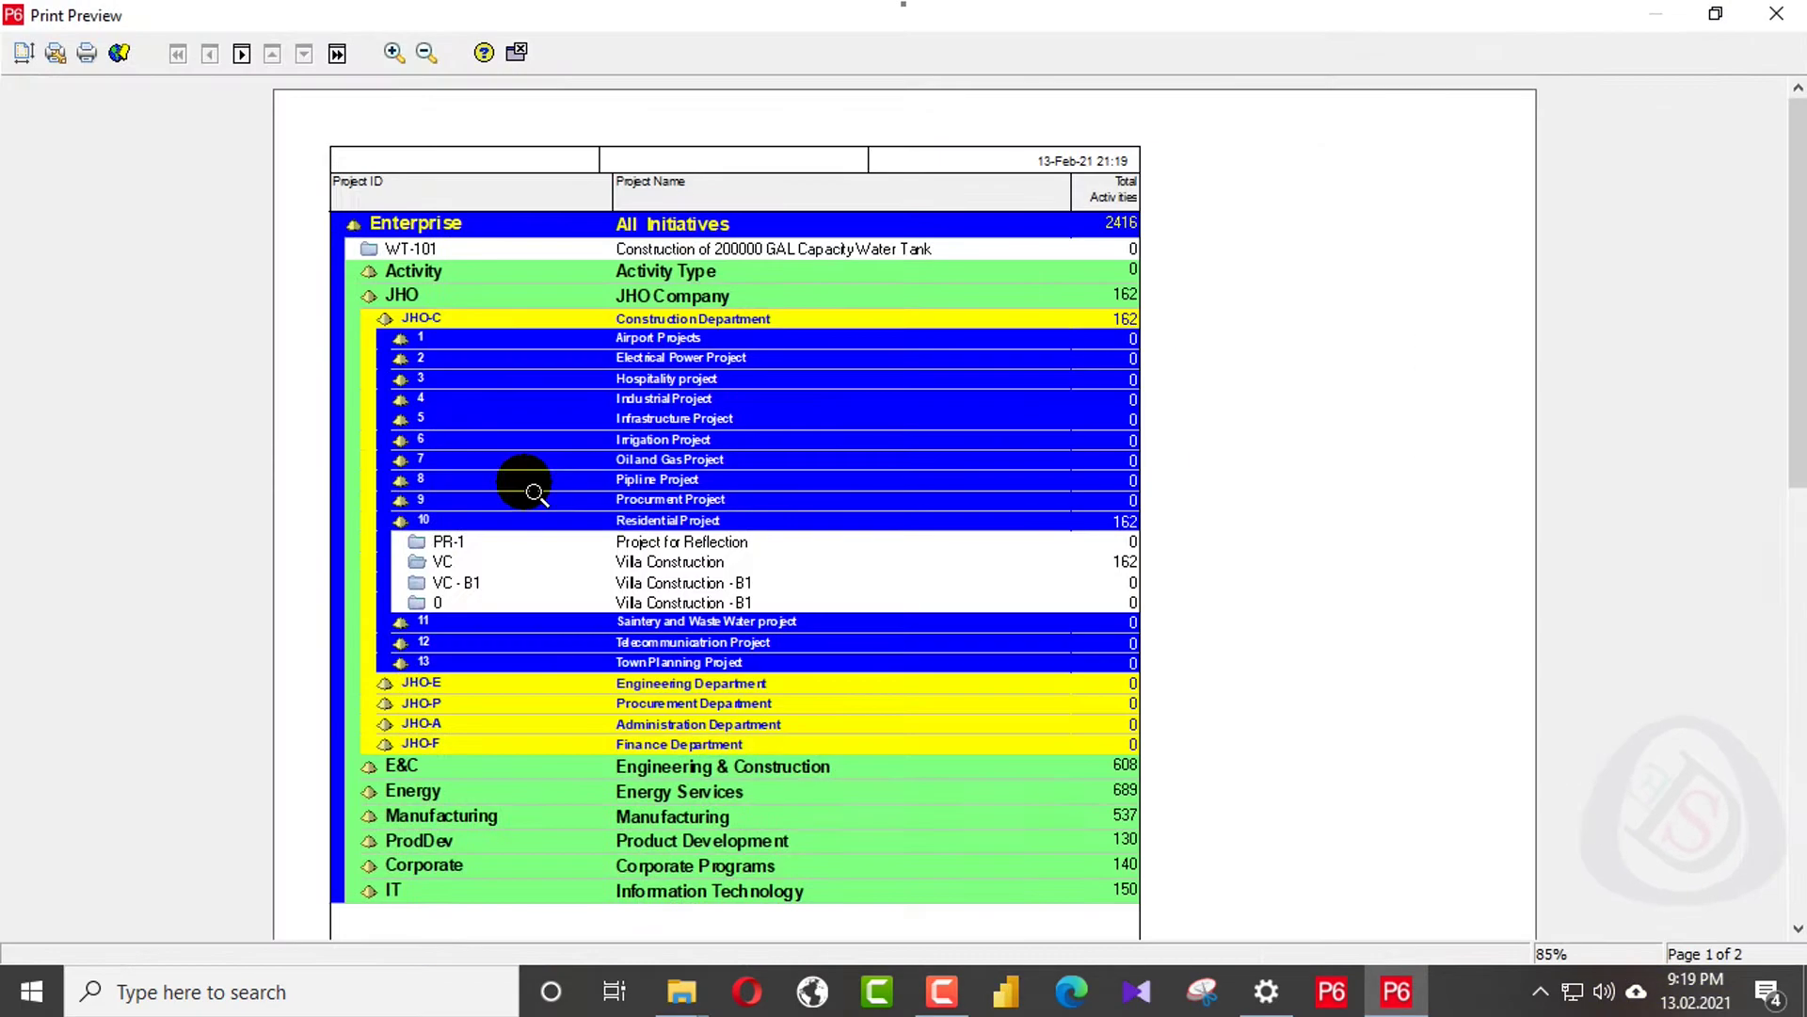
{"action": "left_click", "coordinate": [23, 53]}
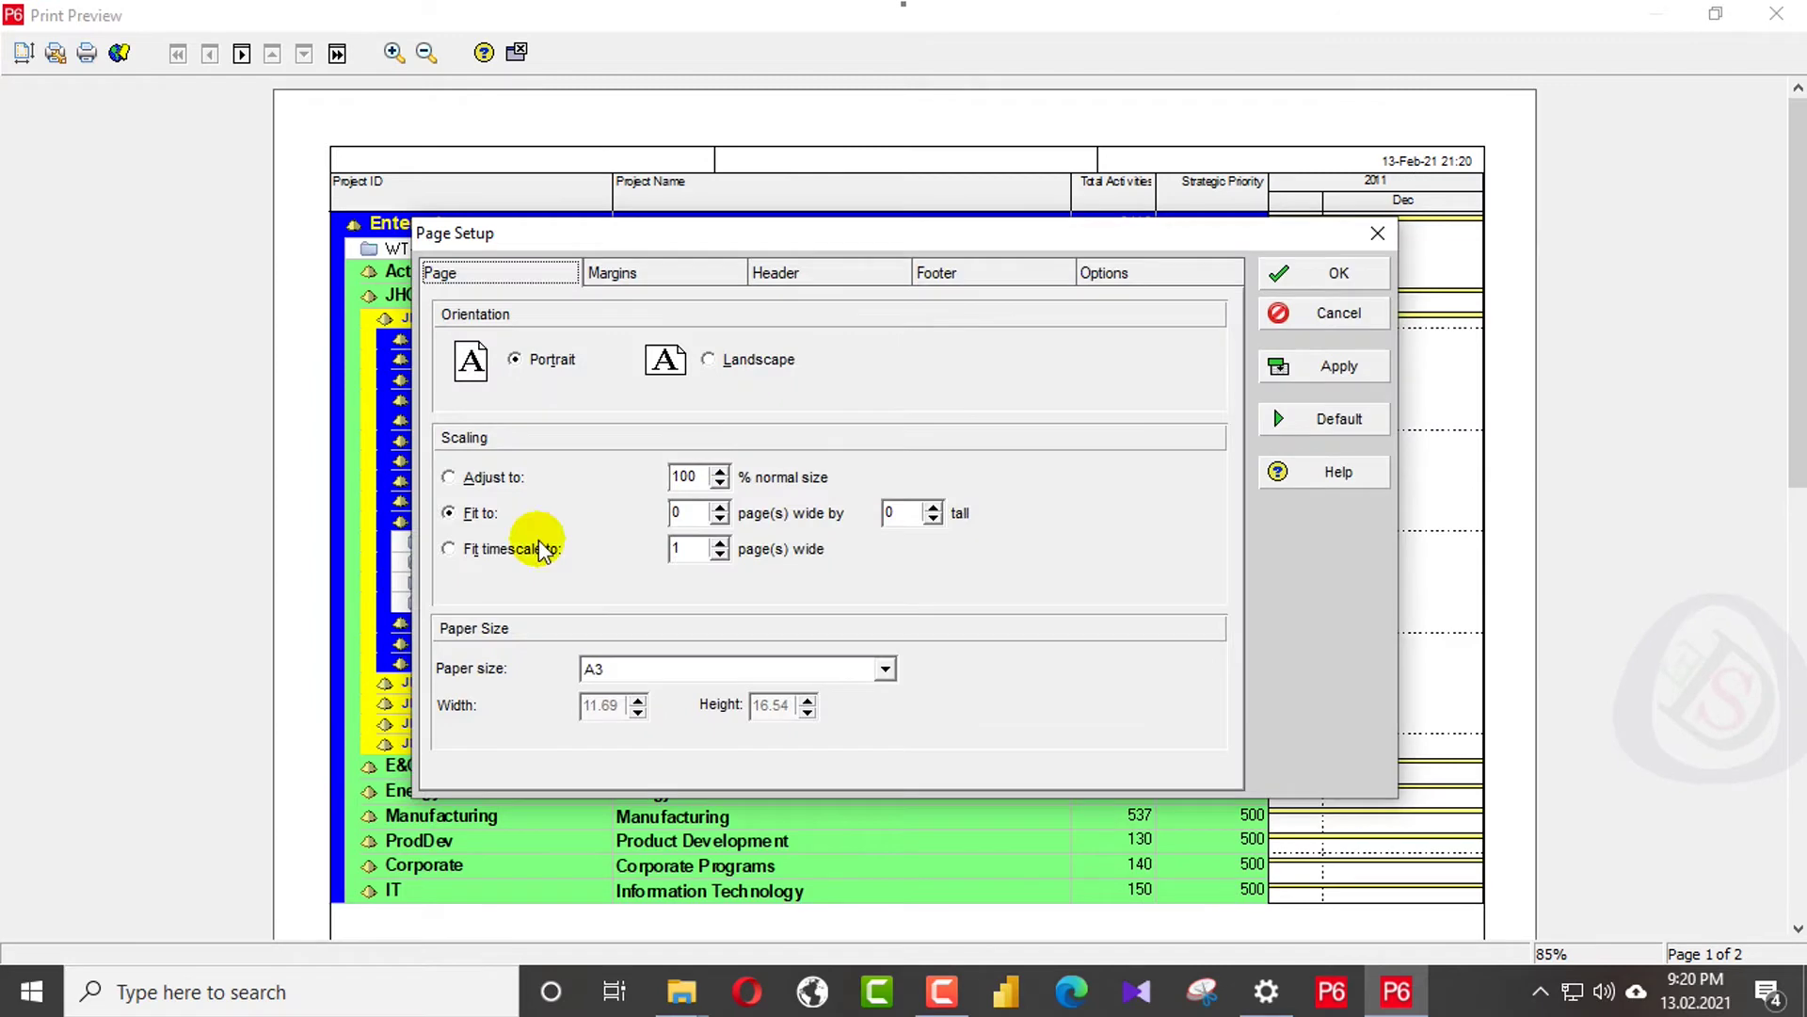
{"action": "left_click", "coordinate": [1342, 273]}
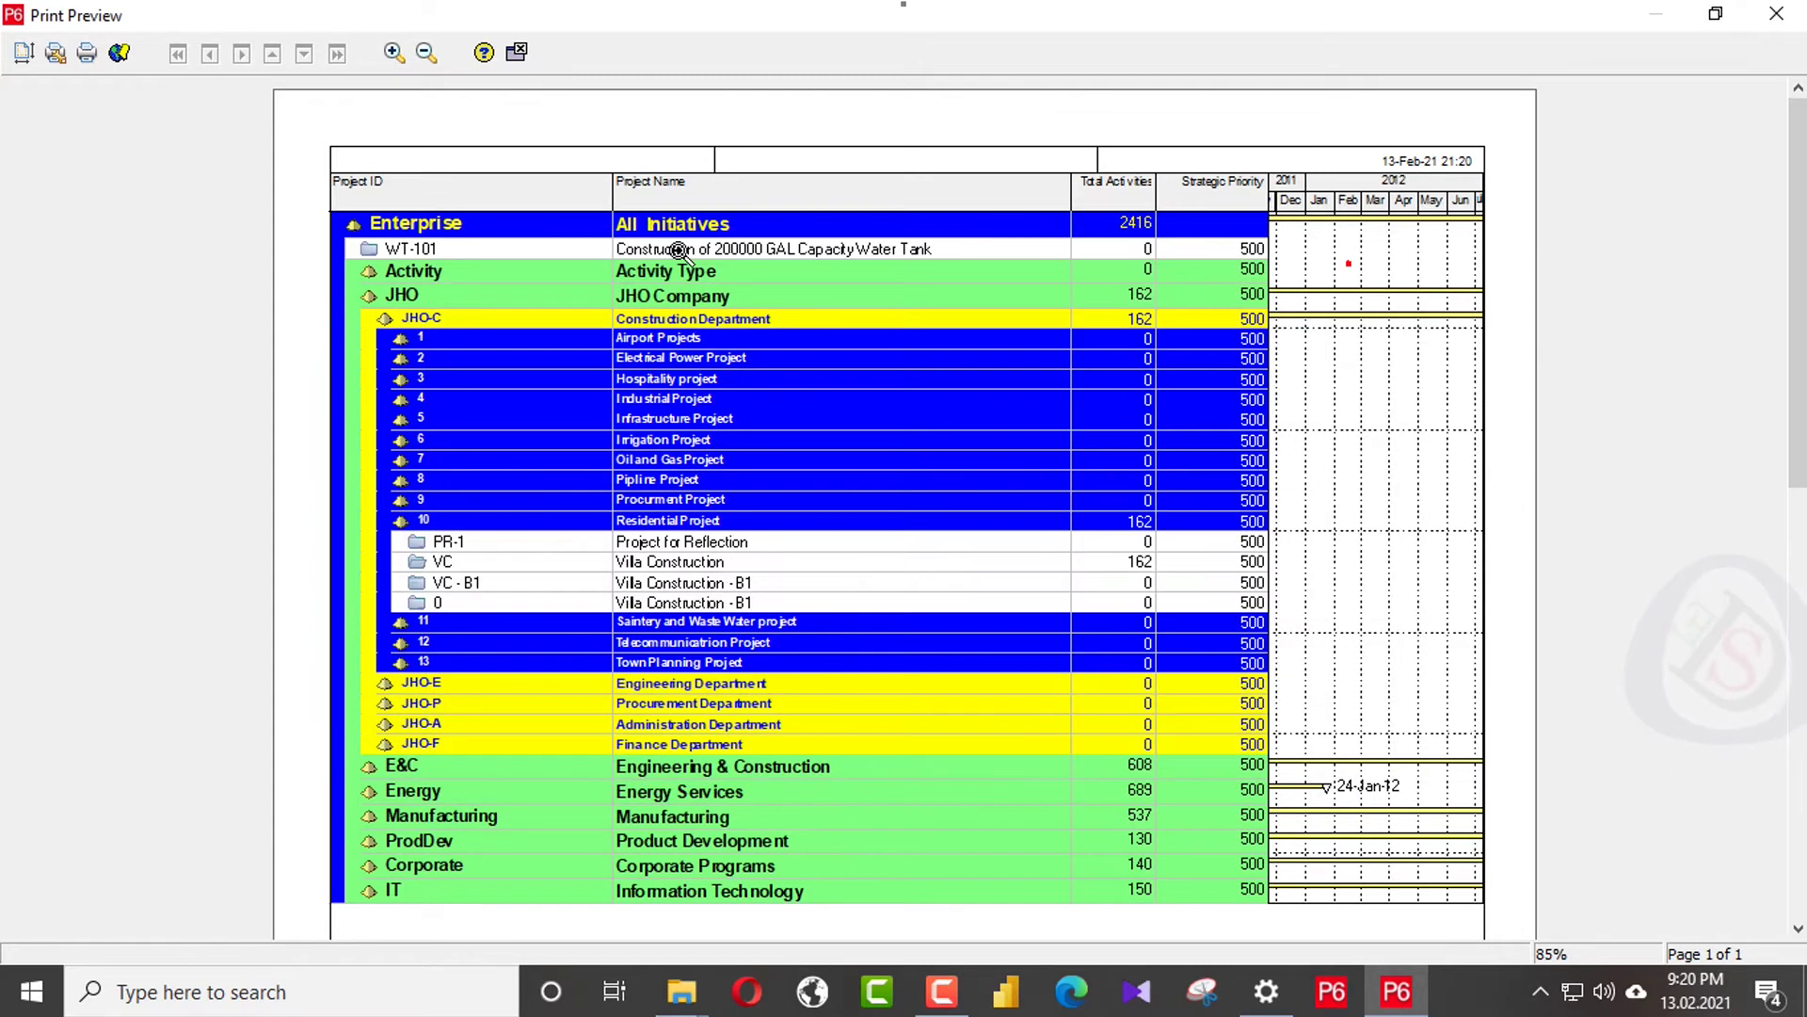
{"action": "left_click", "coordinate": [629, 442]}
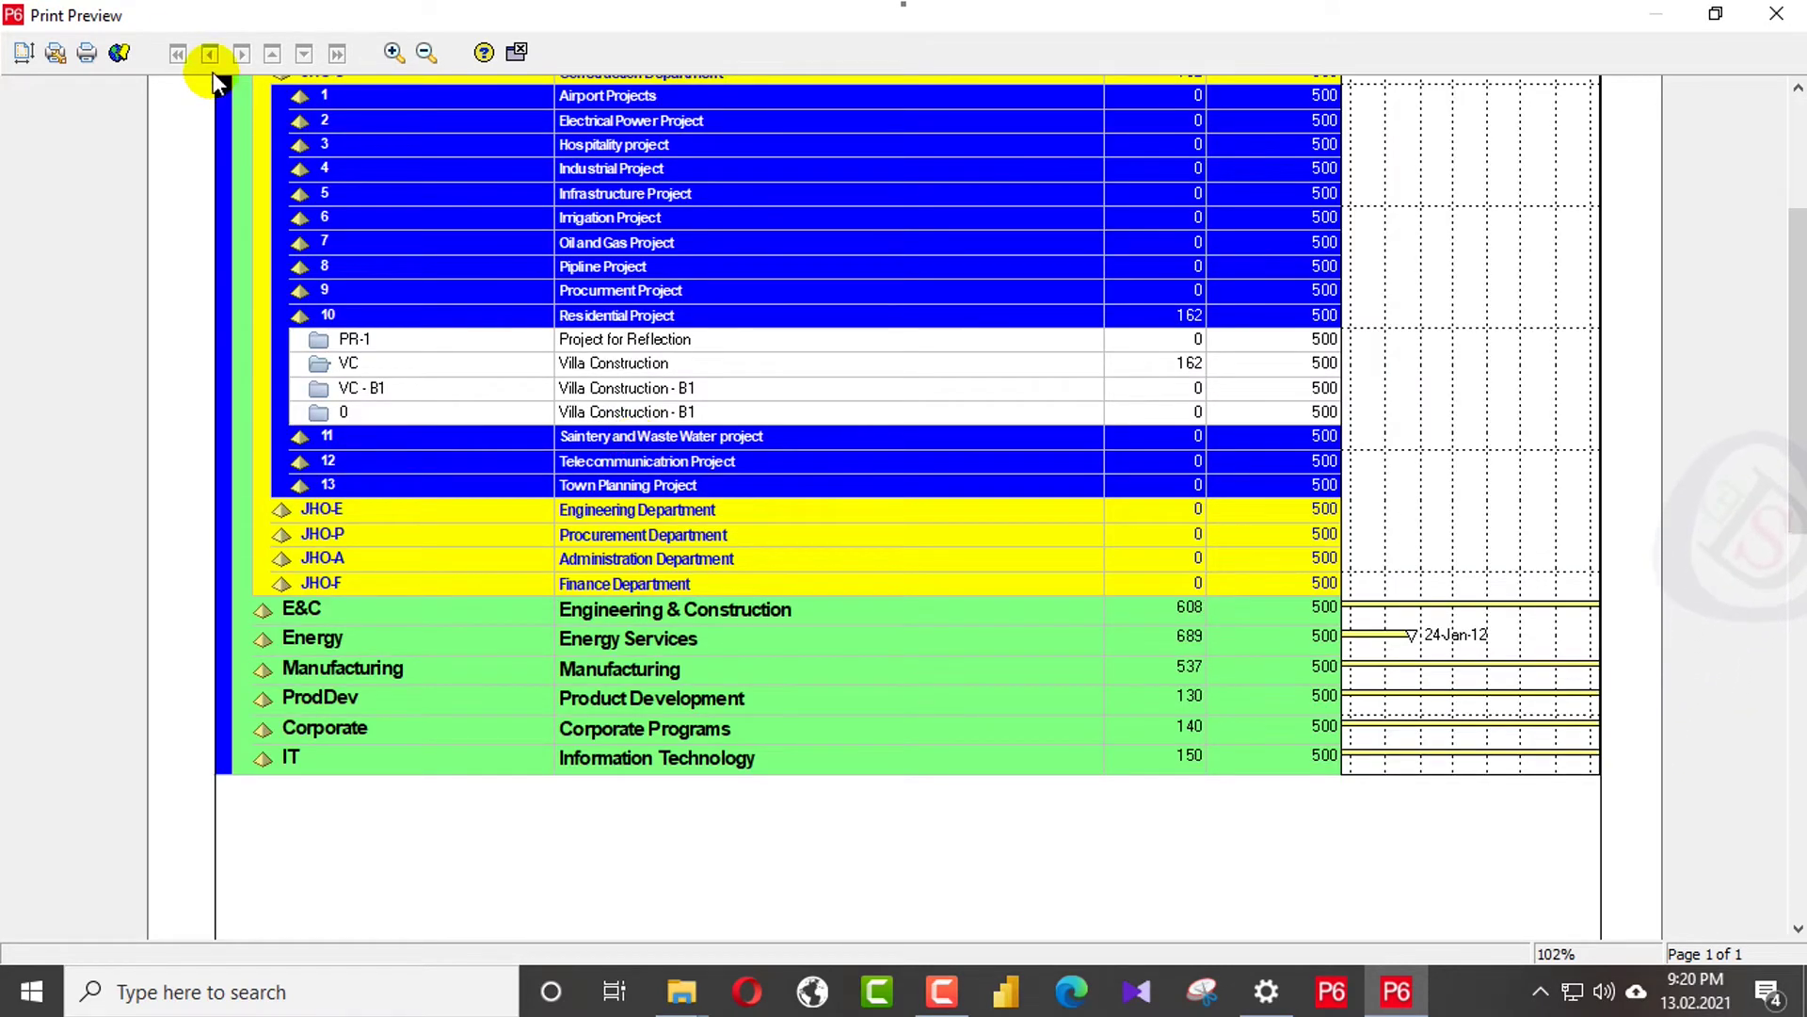
{"action": "left_click", "coordinate": [516, 52]}
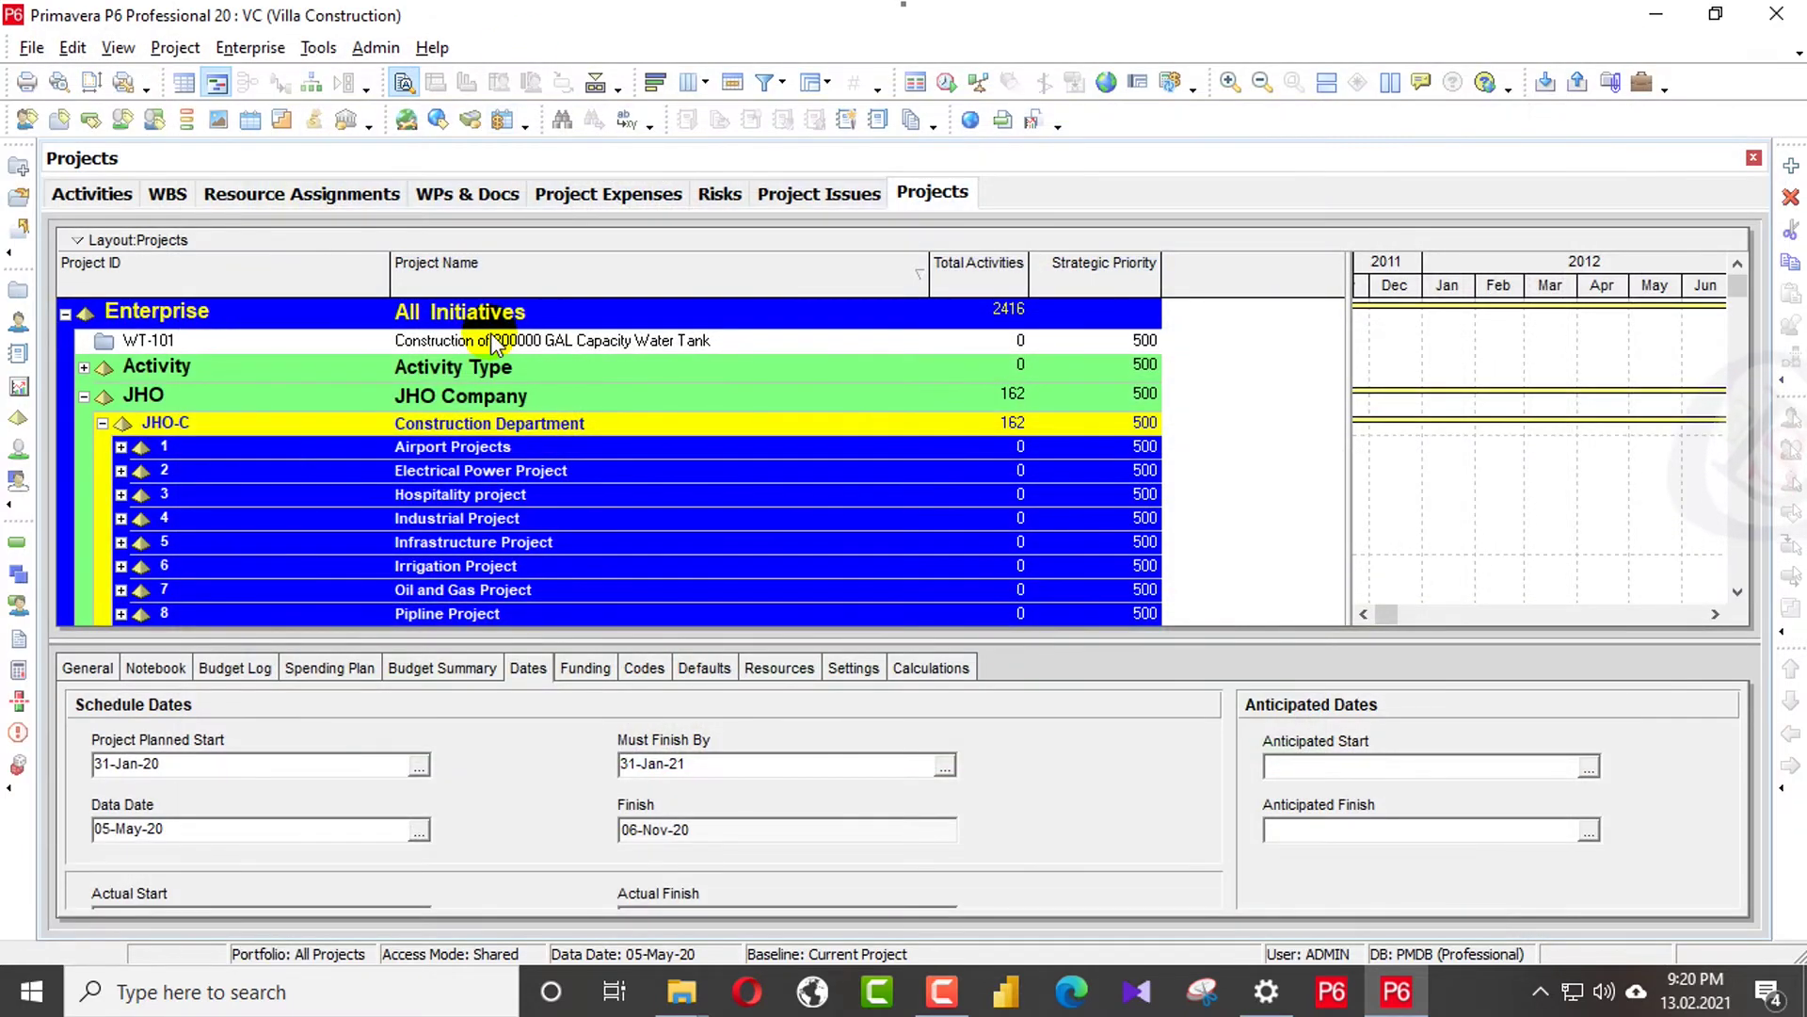
- Save the current Projects view layout under the name 'Projects VC layout'
{"action": "left_click", "coordinate": [118, 48]}
{"action": "mouse_move", "coordinate": [141, 81]}
{"action": "left_click", "coordinate": [375, 138]}
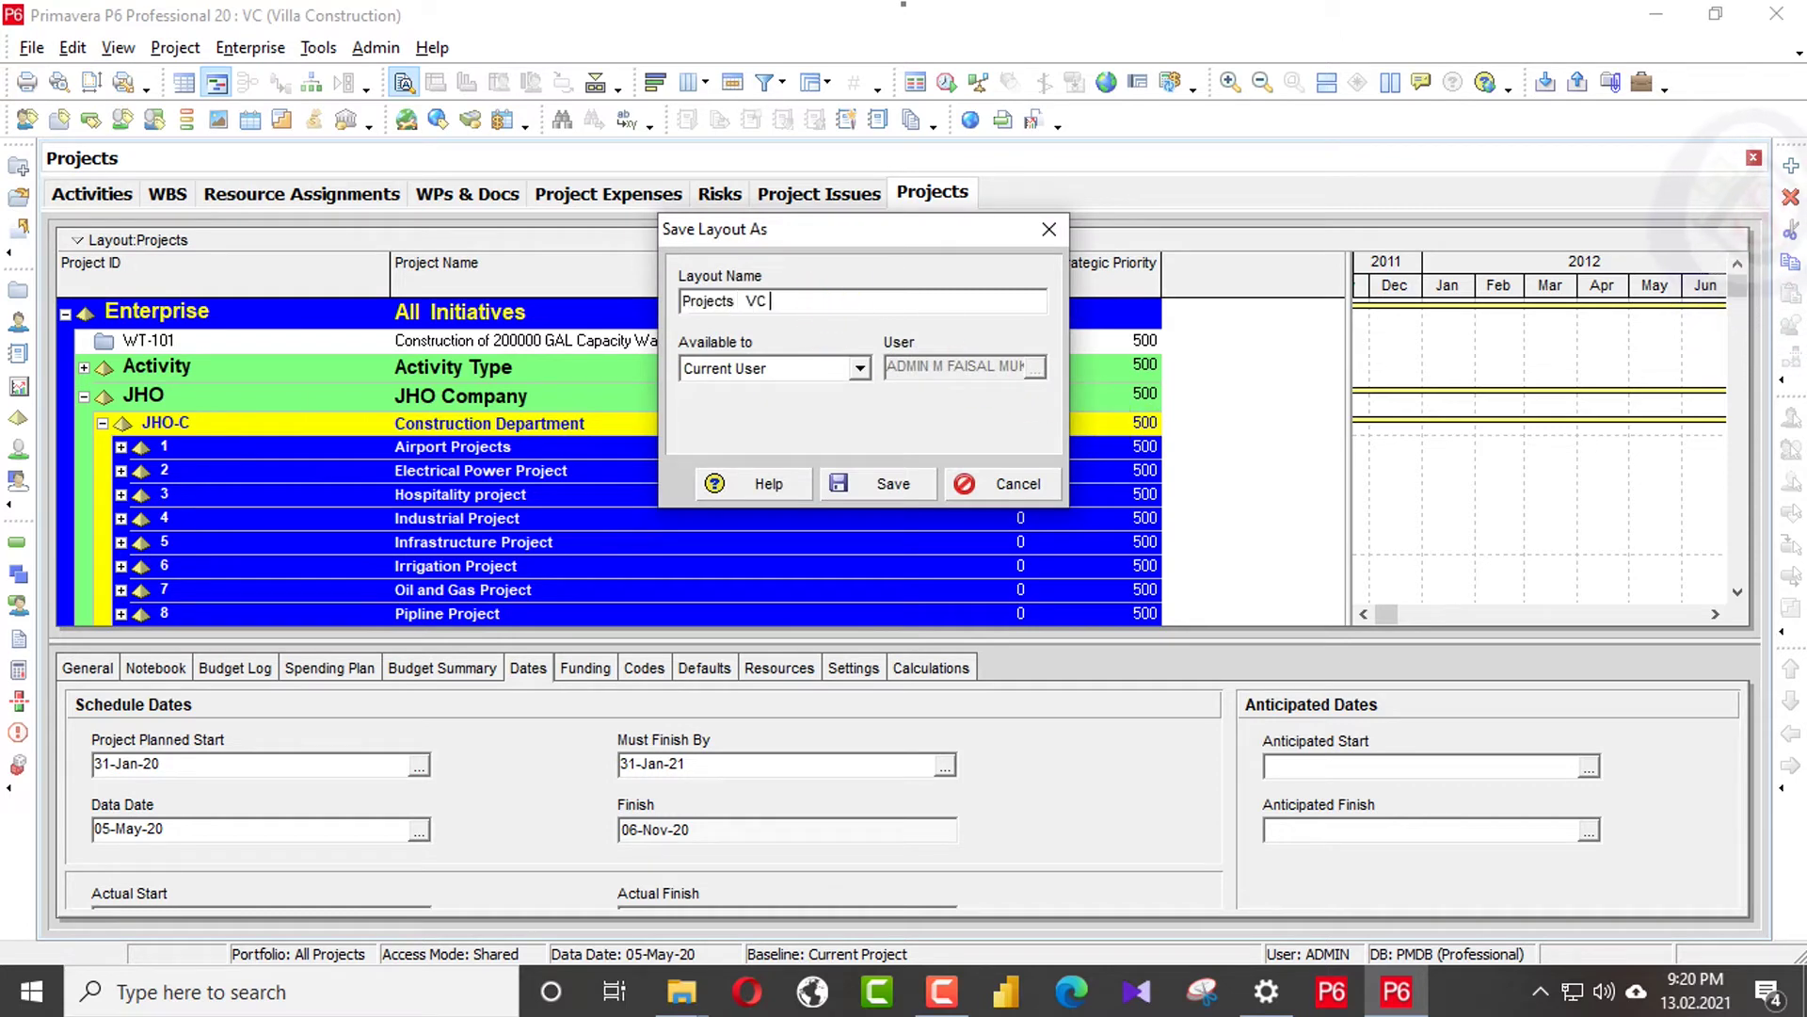
{"action": "left_click", "coordinate": [894, 483]}
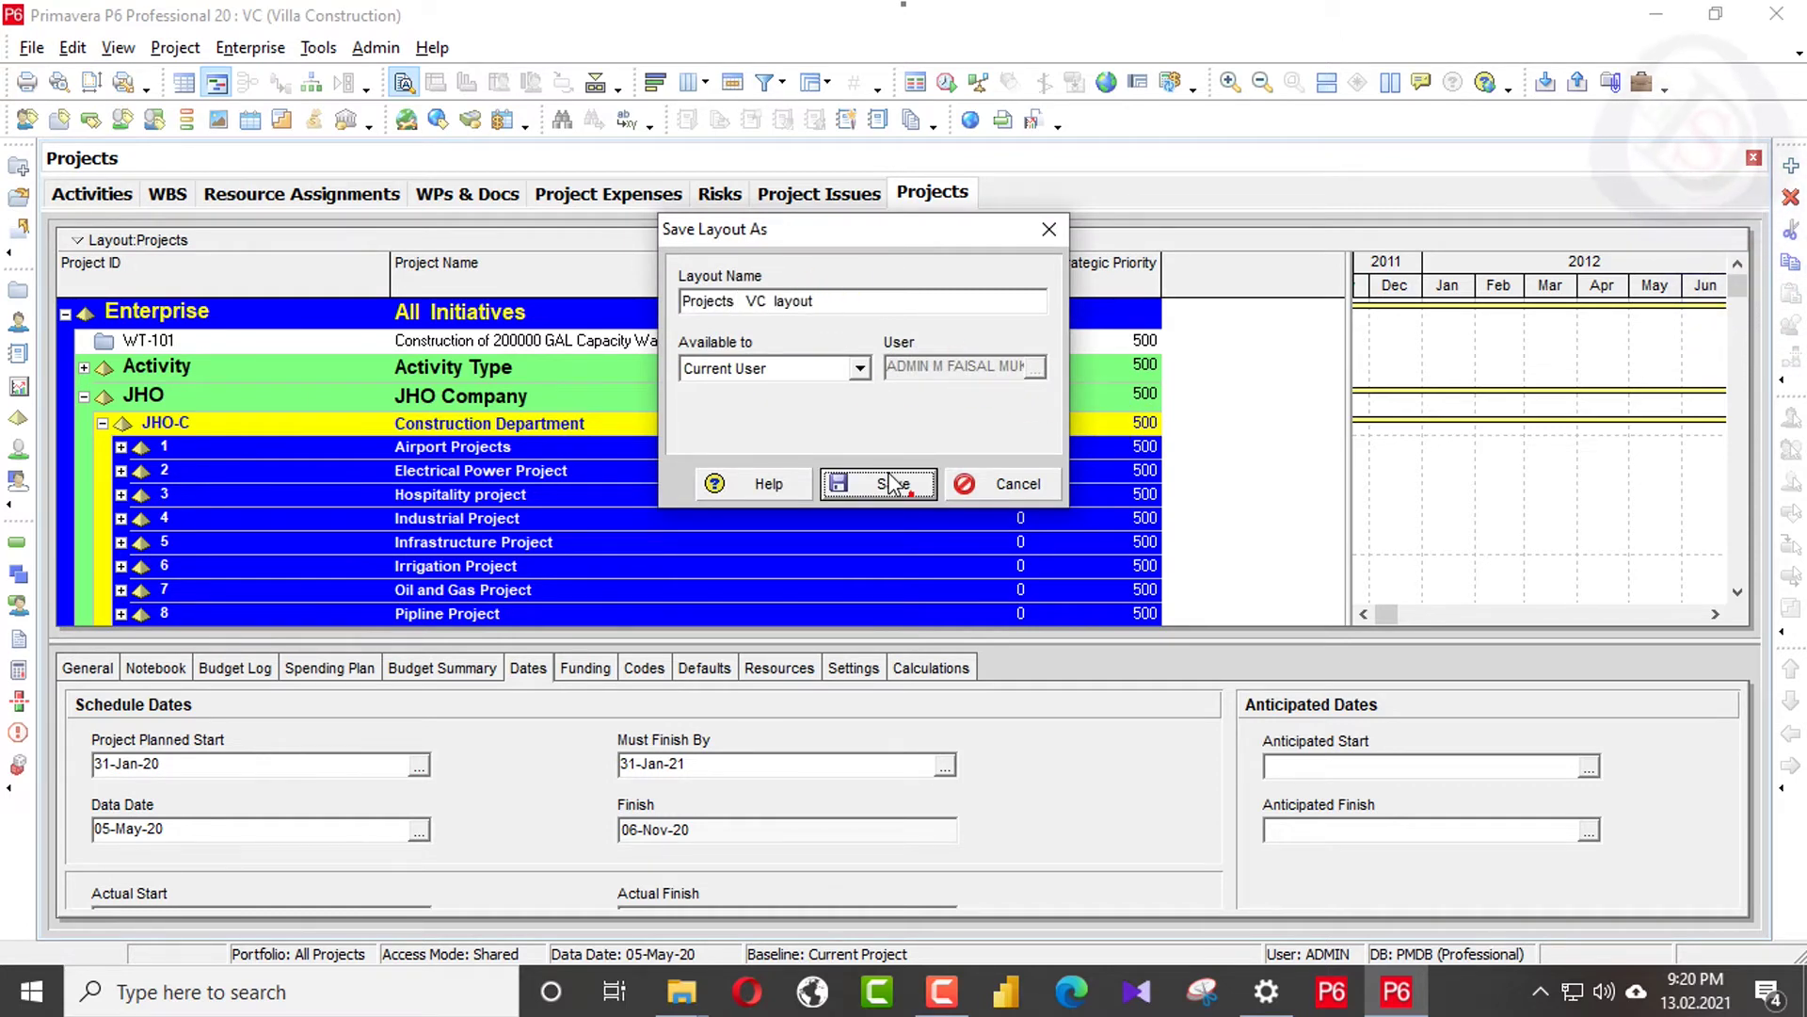
- Start exporting the Projects VC layout and browse to the Desktop
{"action": "left_click", "coordinate": [117, 48]}
{"action": "mouse_move", "coordinate": [264, 78]}
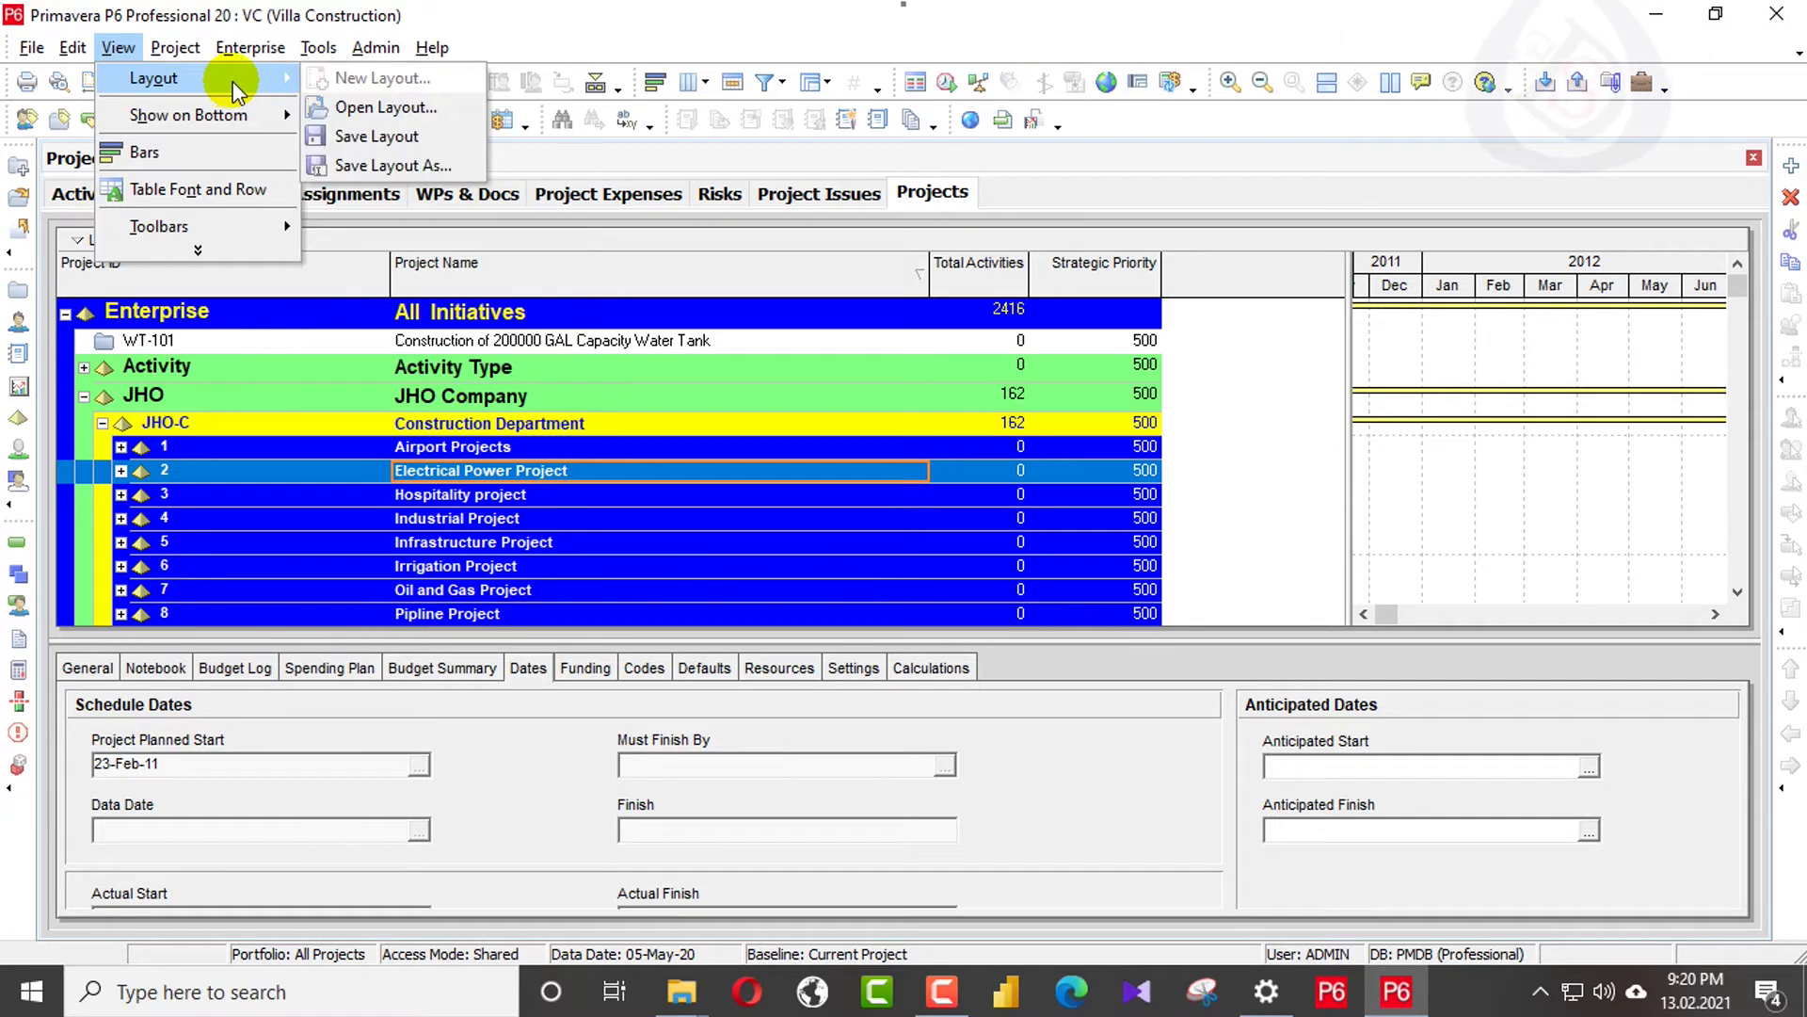
{"action": "left_click", "coordinate": [386, 108]}
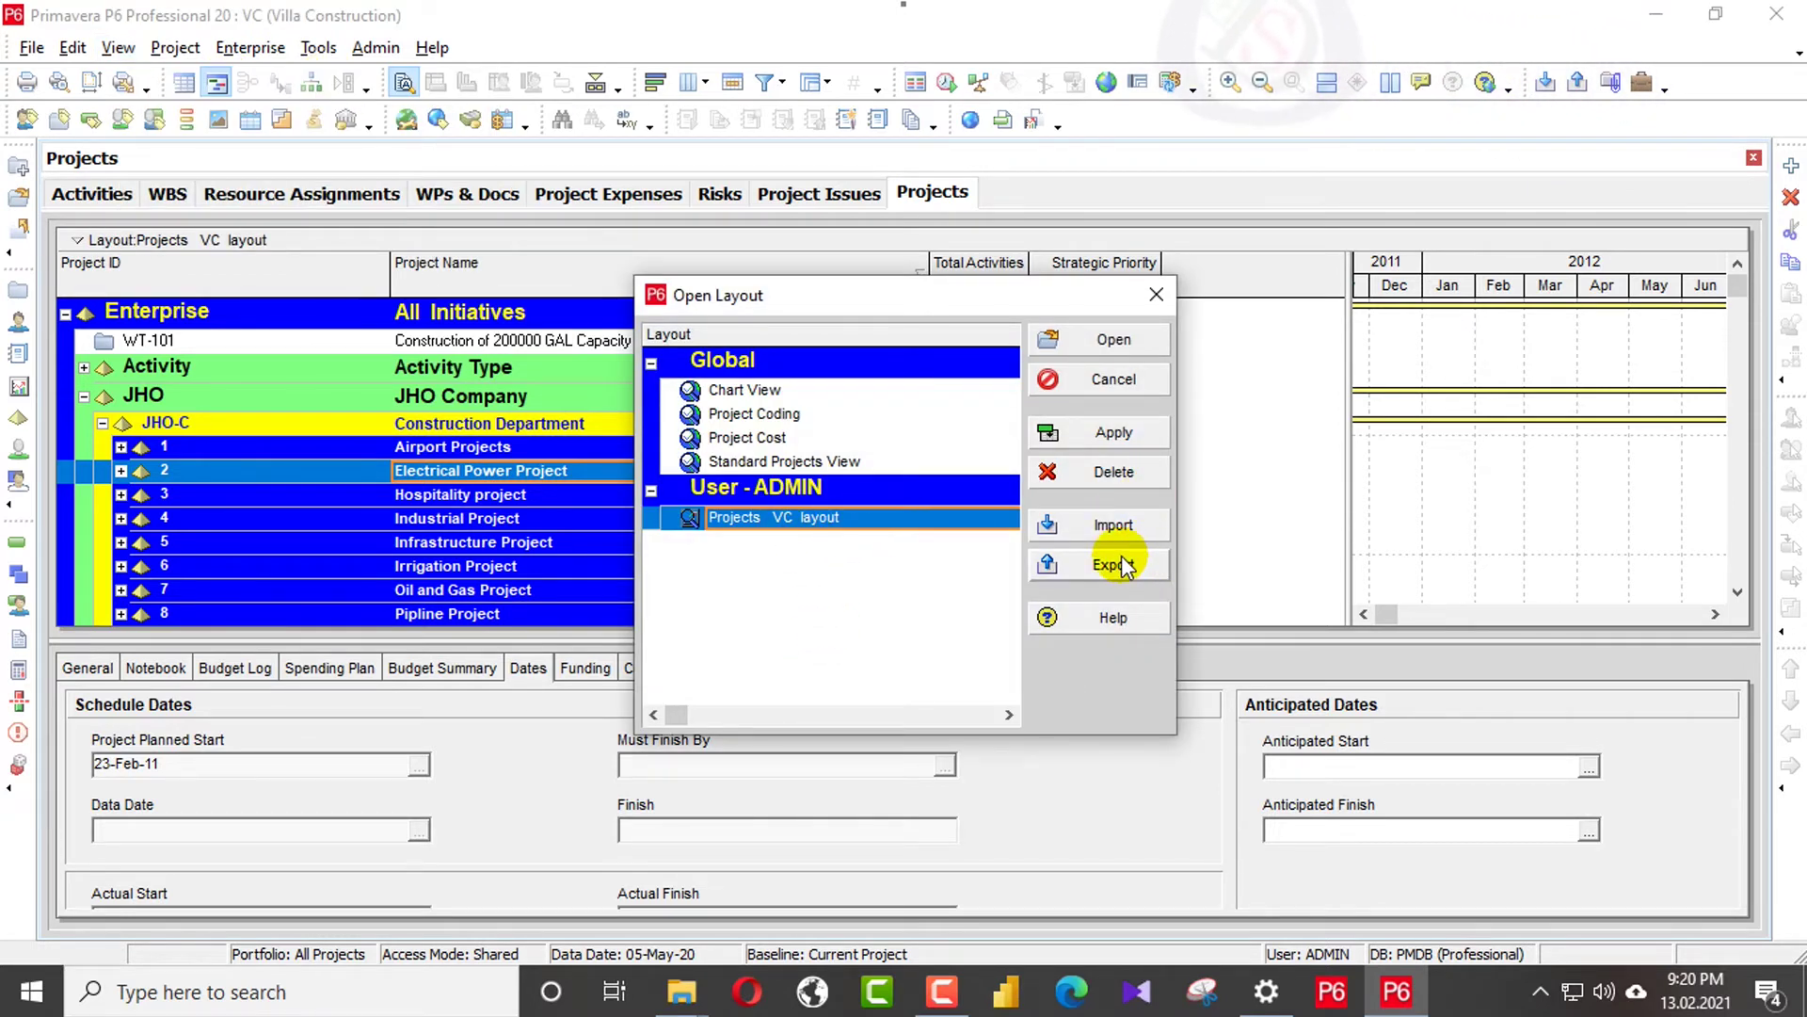
{"action": "left_click", "coordinate": [1092, 565]}
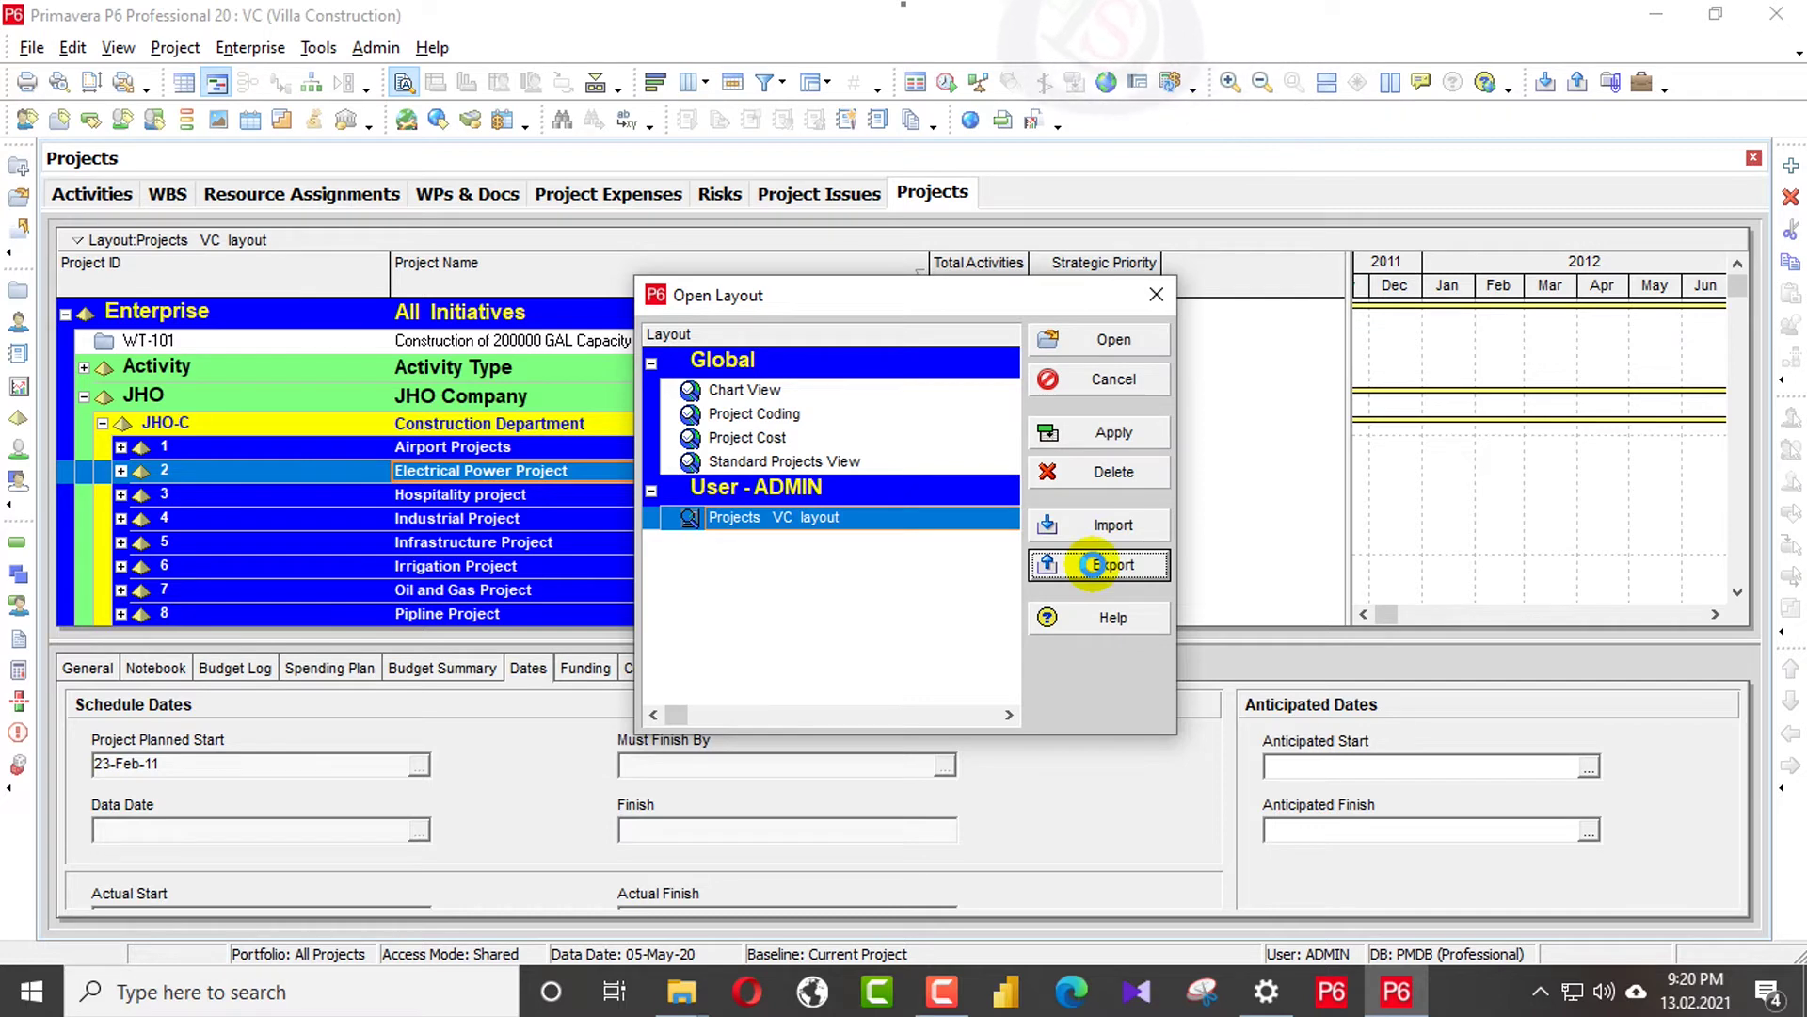
{"action": "left_click", "coordinate": [610, 485]}
{"action": "right_click", "coordinate": [800, 471]}
{"action": "left_click", "coordinate": [1000, 376]}
{"action": "scroll", "coordinate": [1000, 376], "scroll_direction": "down", "scroll_amount": 3}
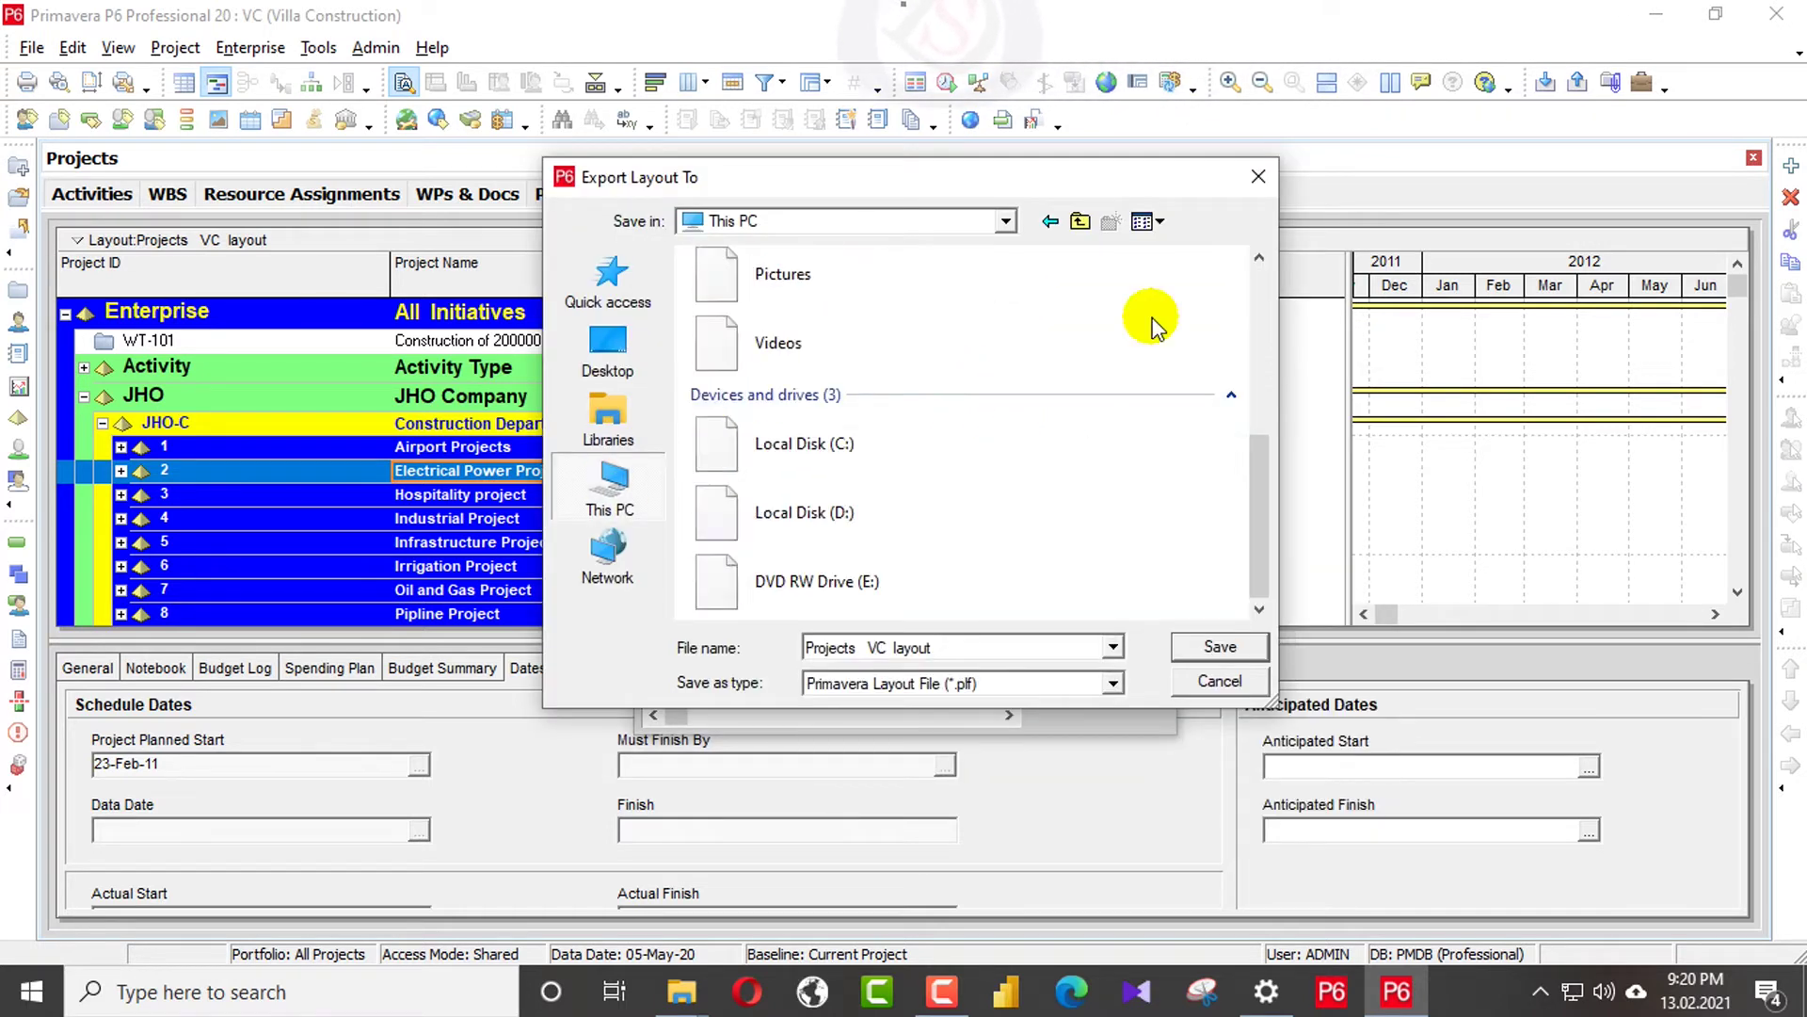
{"action": "key", "text": "BackSpace"}
- Create a new folder named 'plf Filies' on the Desktop
{"action": "right_click", "coordinate": [993, 607]}
{"action": "mouse_move", "coordinate": [1133, 838]}
{"action": "left_click", "coordinate": [1299, 574]}
{"action": "left_click", "coordinate": [1134, 621]}
{"action": "right_click", "coordinate": [787, 602]}
{"action": "type", "text": "mp"}
{"action": "type", "text": "lf Filies"}
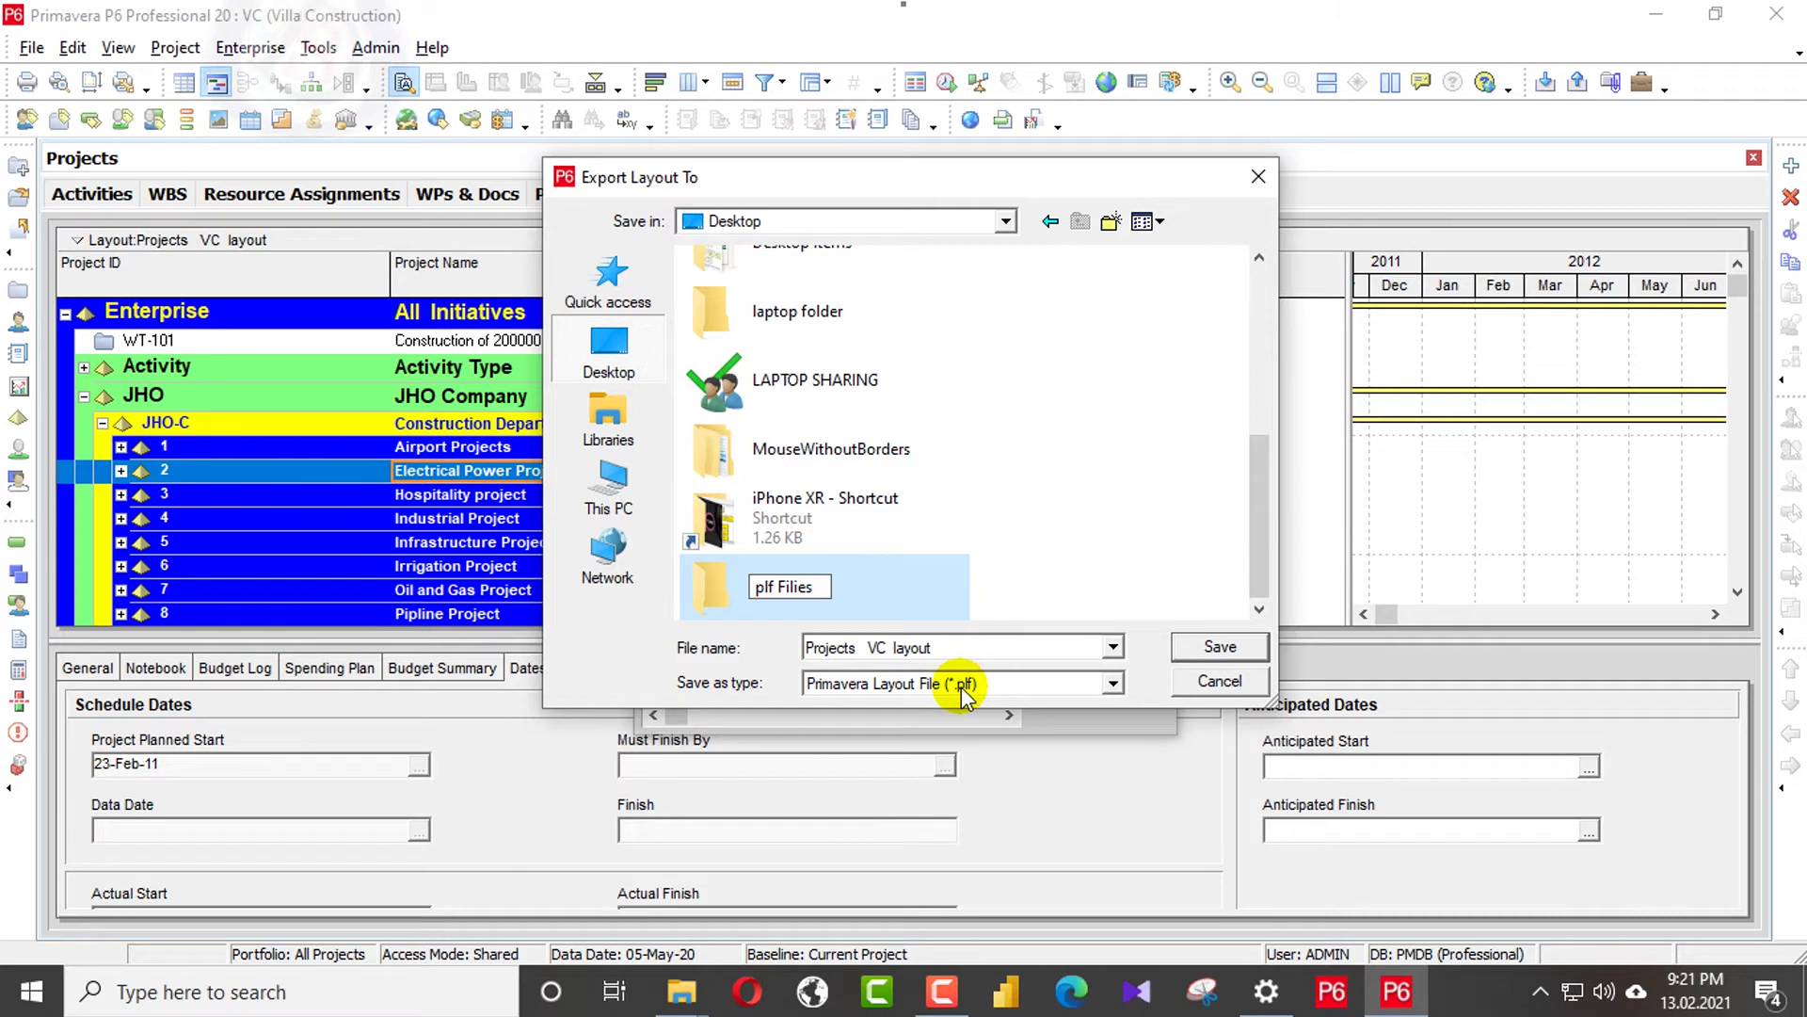
- Save the Projects VC layout as a .plf file inside the plf Filies folder
{"action": "left_click", "coordinate": [1113, 692]}
{"action": "left_click", "coordinate": [989, 700]}
{"action": "double_click", "coordinate": [920, 588]}
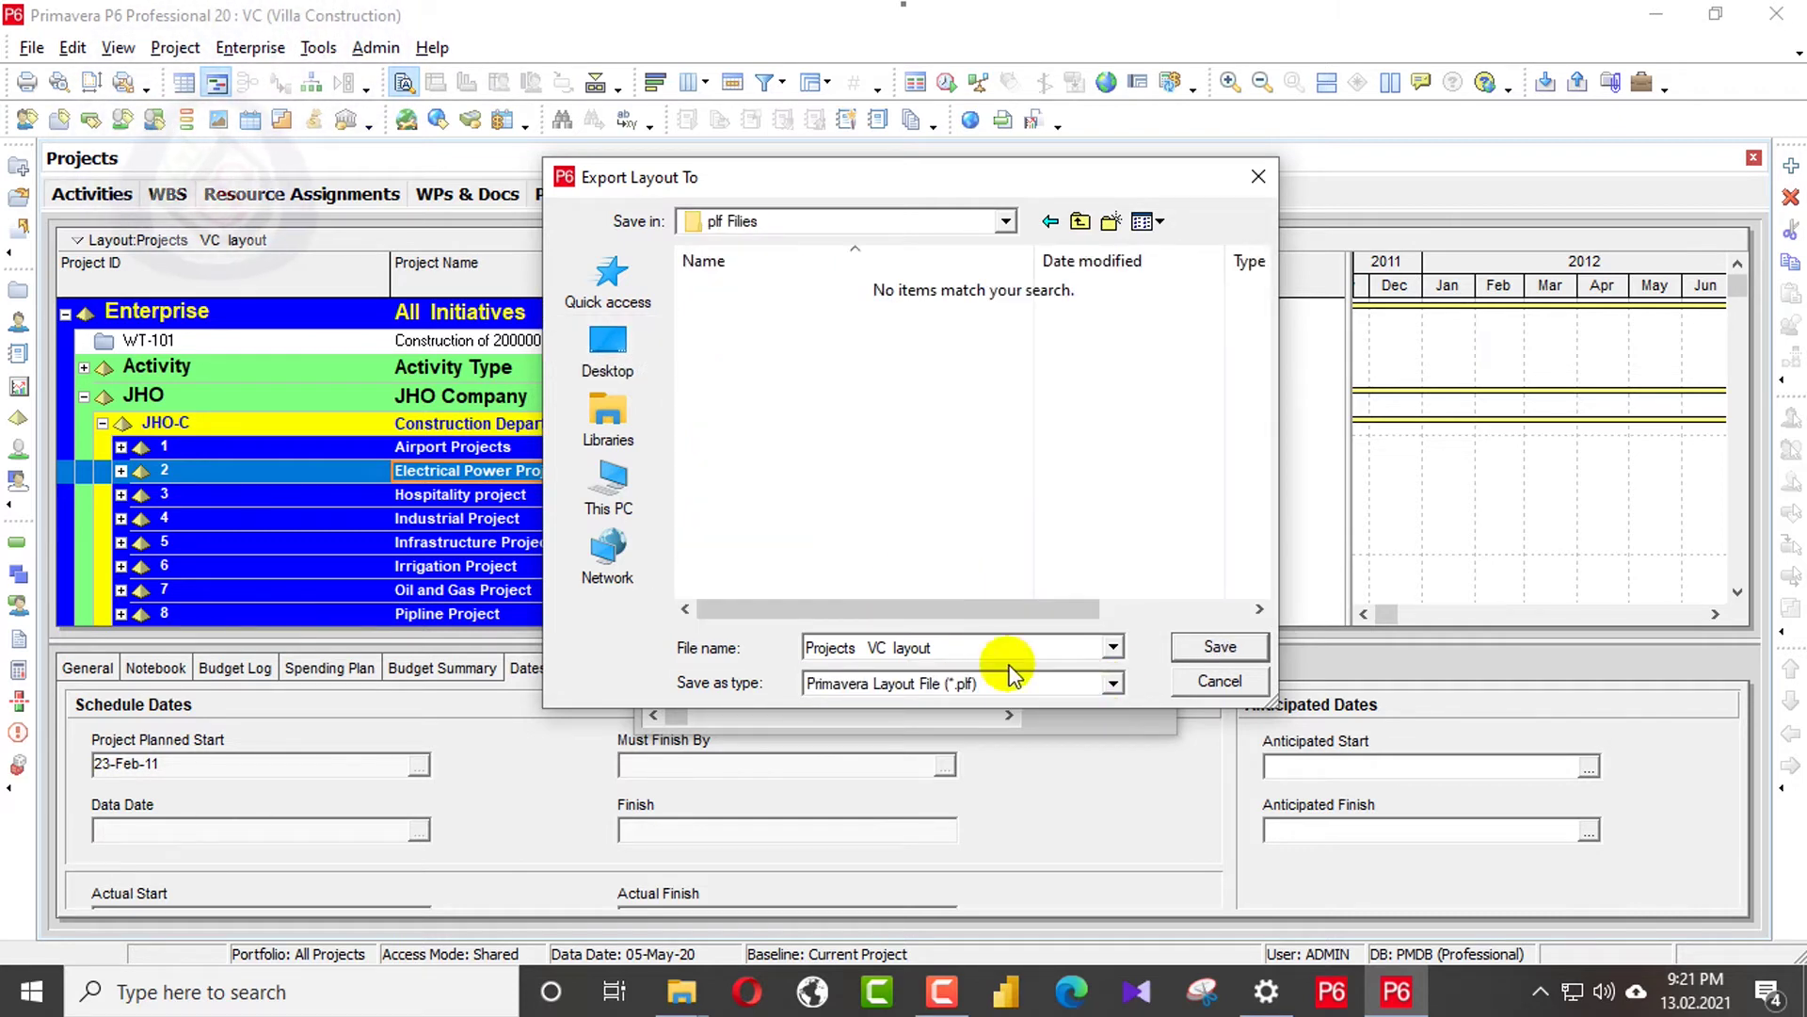
{"action": "left_click", "coordinate": [1112, 683]}
{"action": "left_click", "coordinate": [1092, 704]}
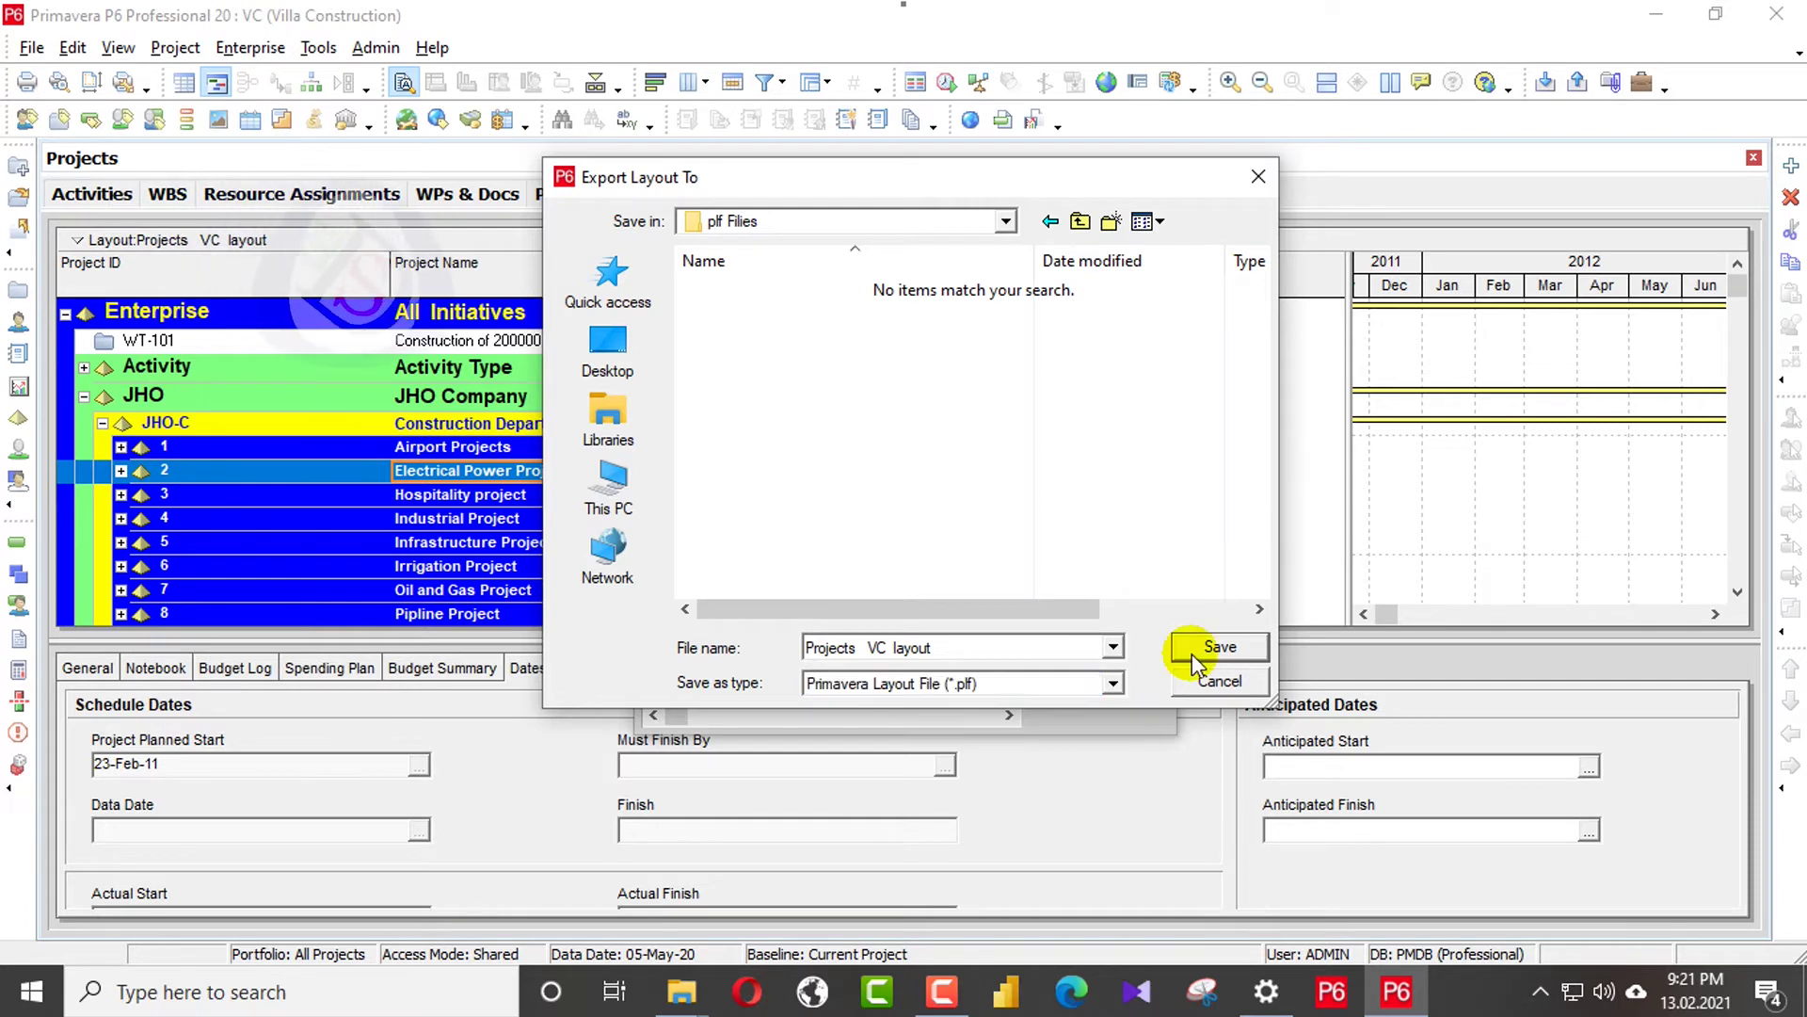
{"action": "left_click", "coordinate": [1219, 647]}
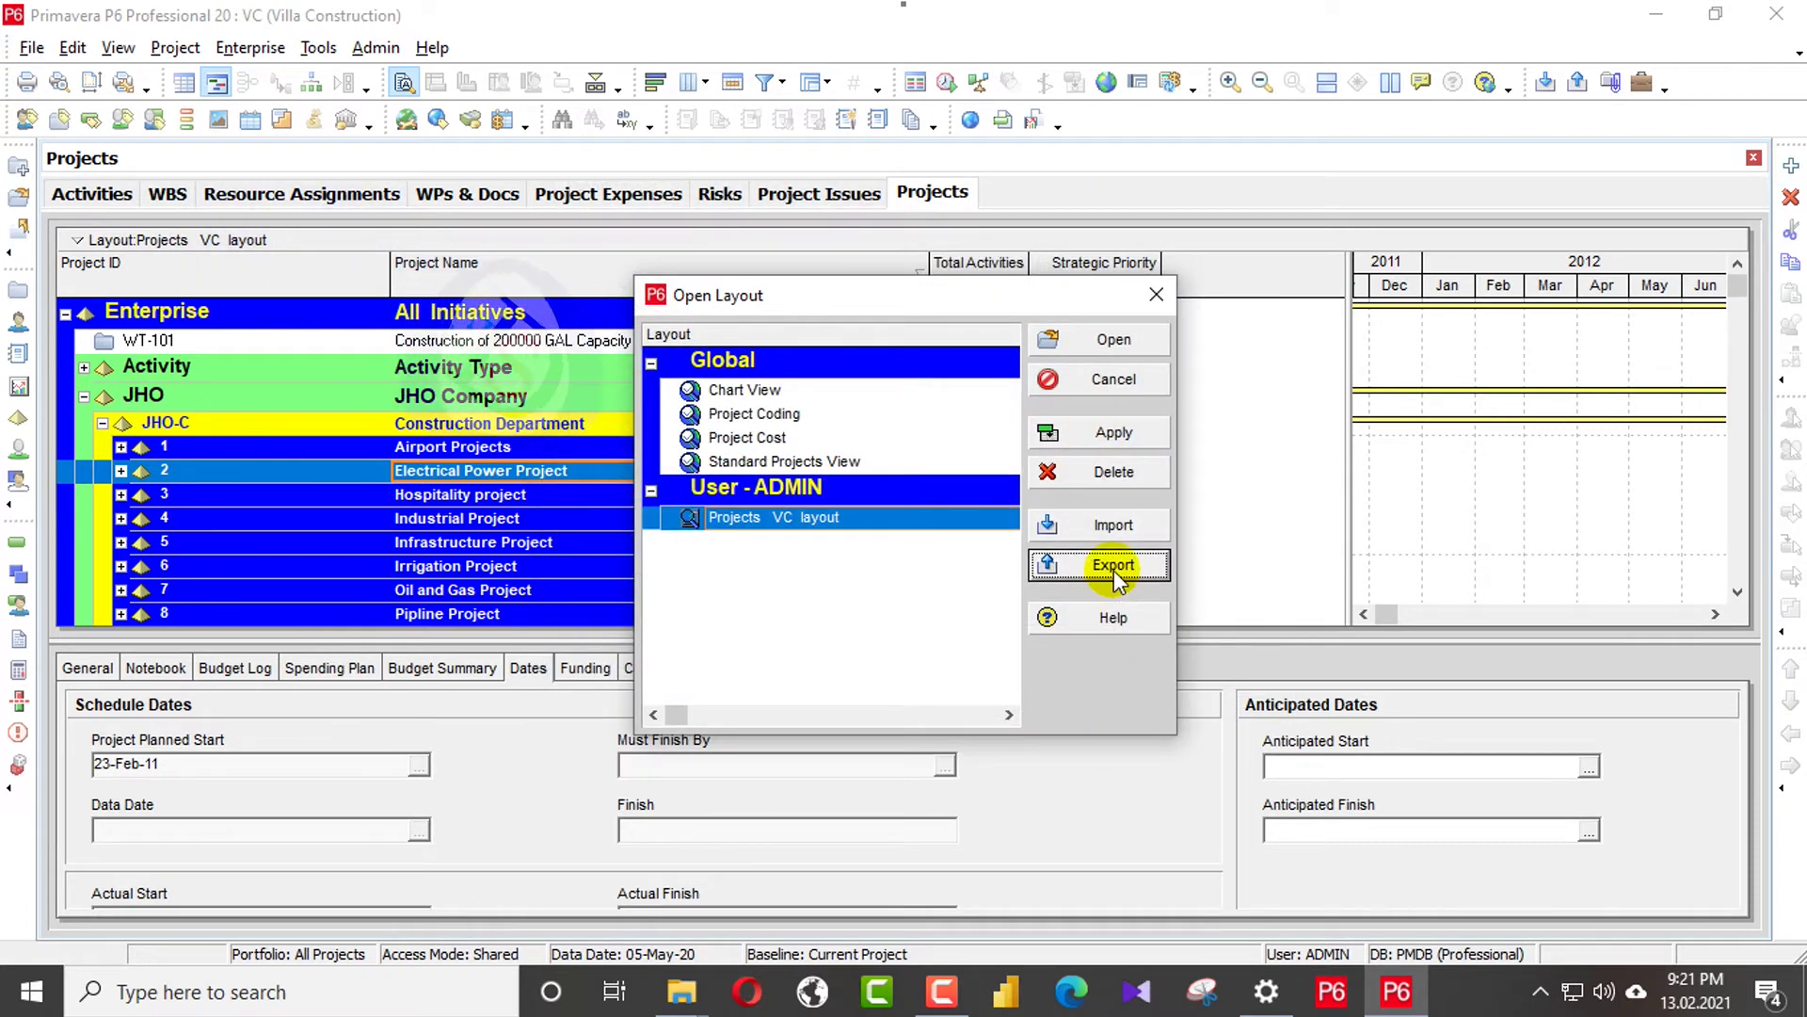
{"action": "left_click", "coordinate": [1157, 295]}
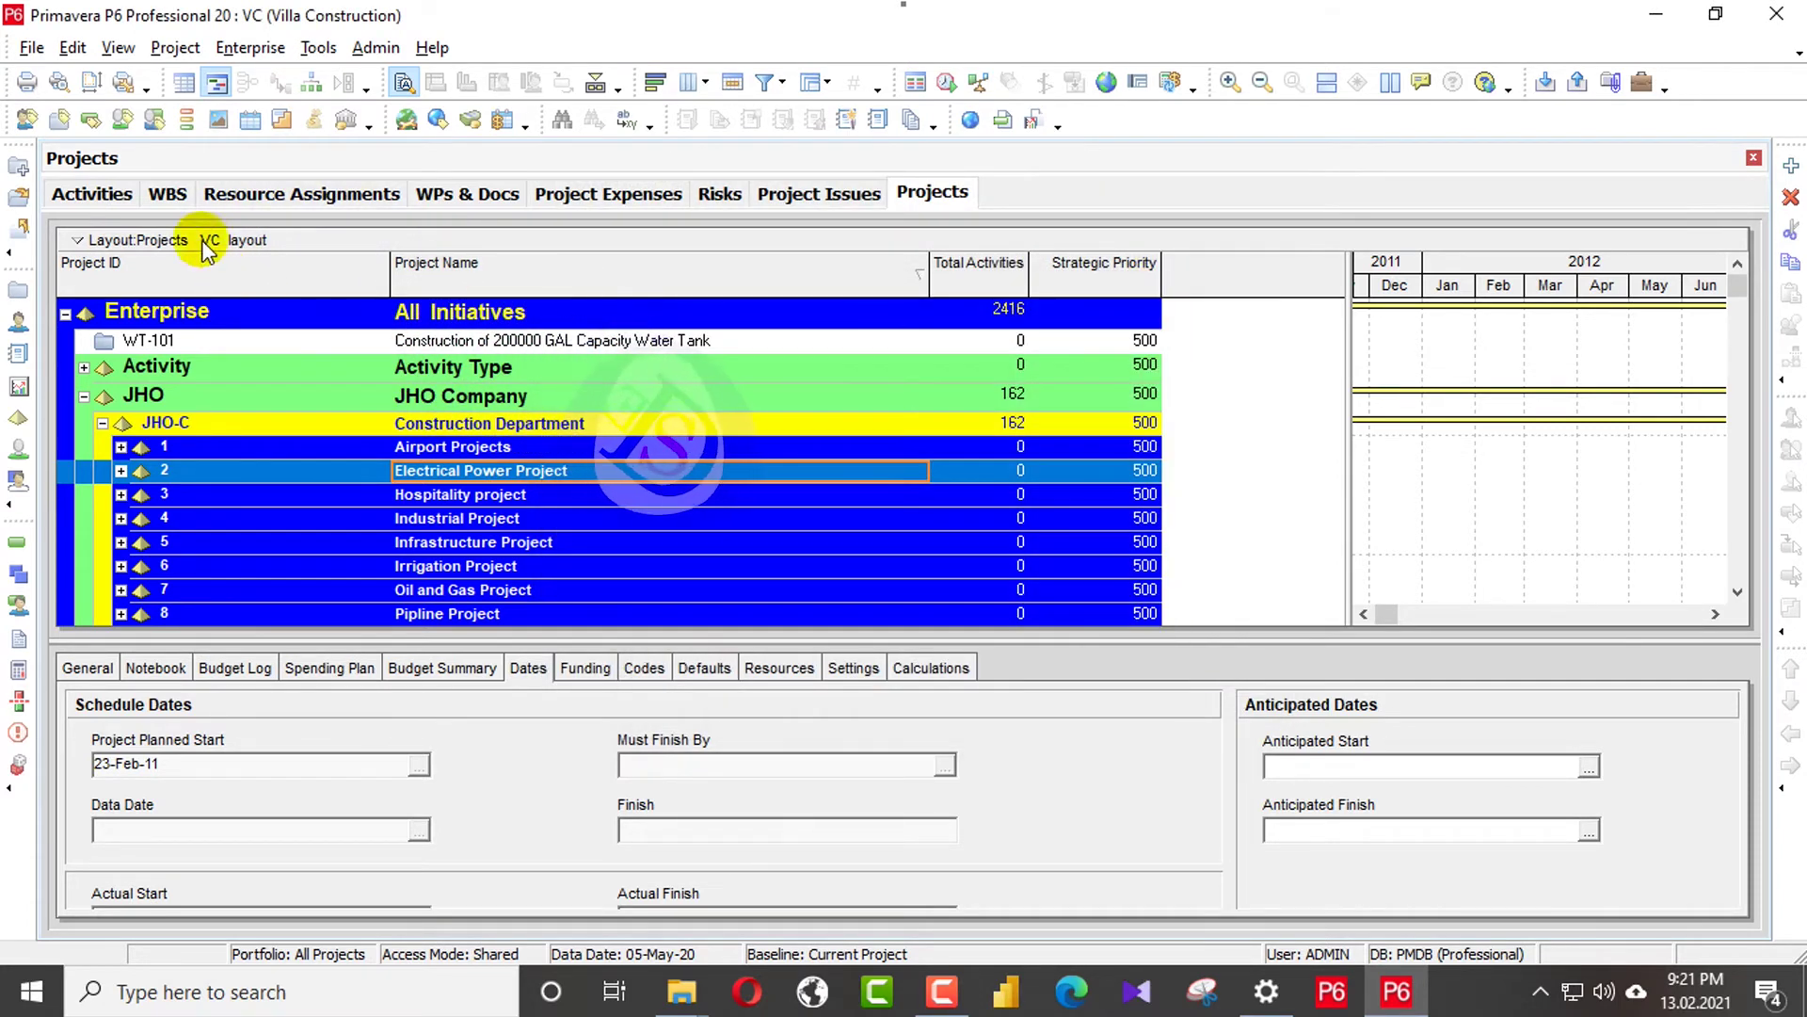
{"action": "left_click", "coordinate": [170, 193]}
- Export the WBS VC project Layout as a .plf file into plf Filies
{"action": "left_click", "coordinate": [117, 48]}
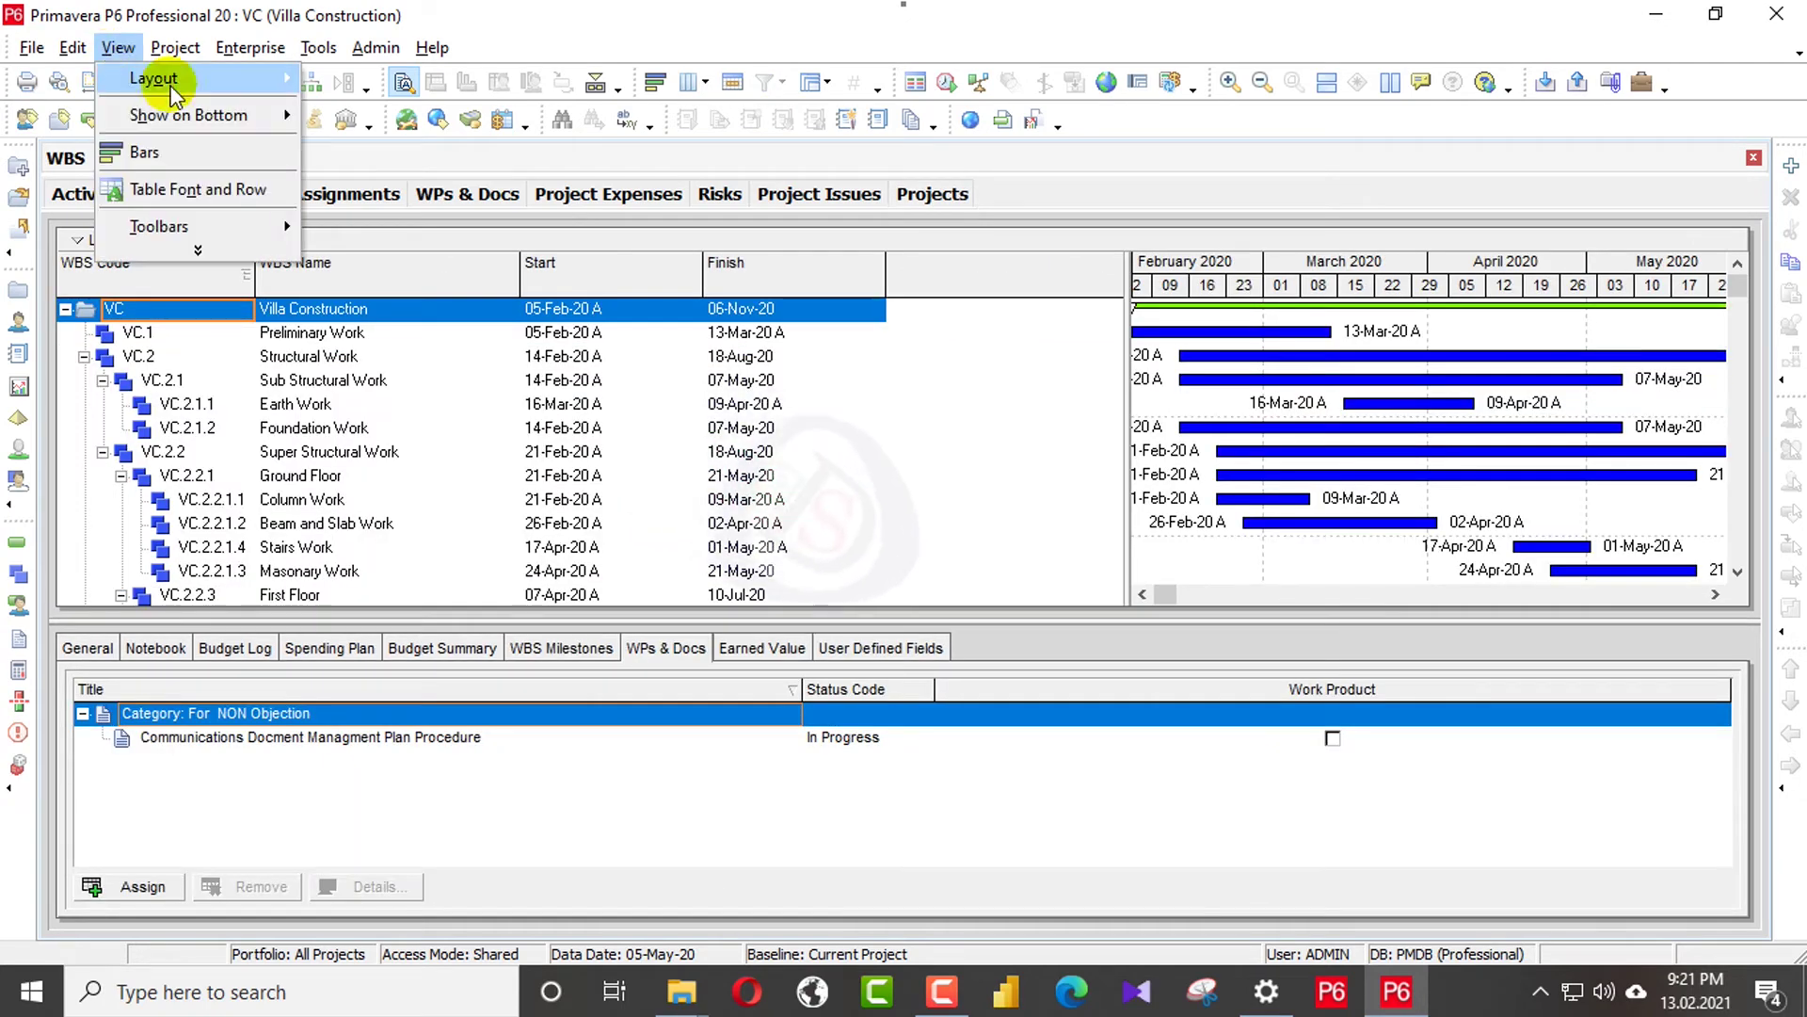
{"action": "mouse_move", "coordinate": [172, 85]}
{"action": "left_click", "coordinate": [386, 70]}
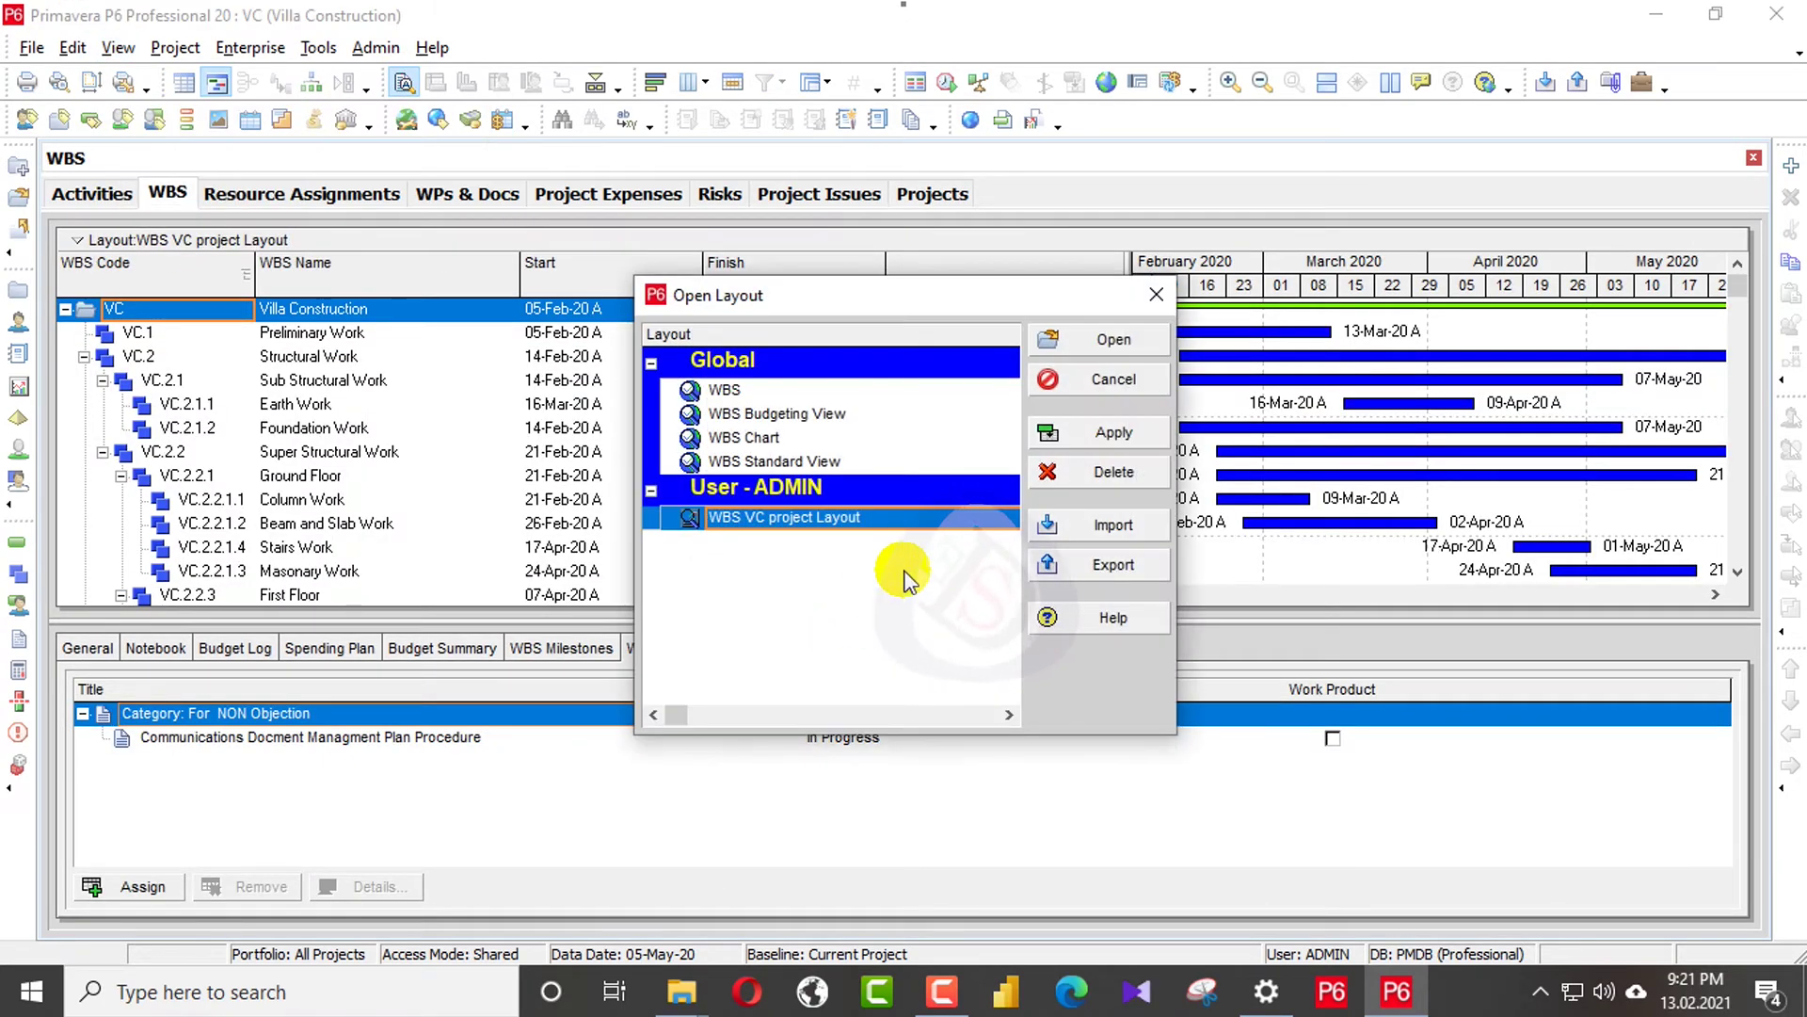
{"action": "left_click", "coordinate": [1114, 563]}
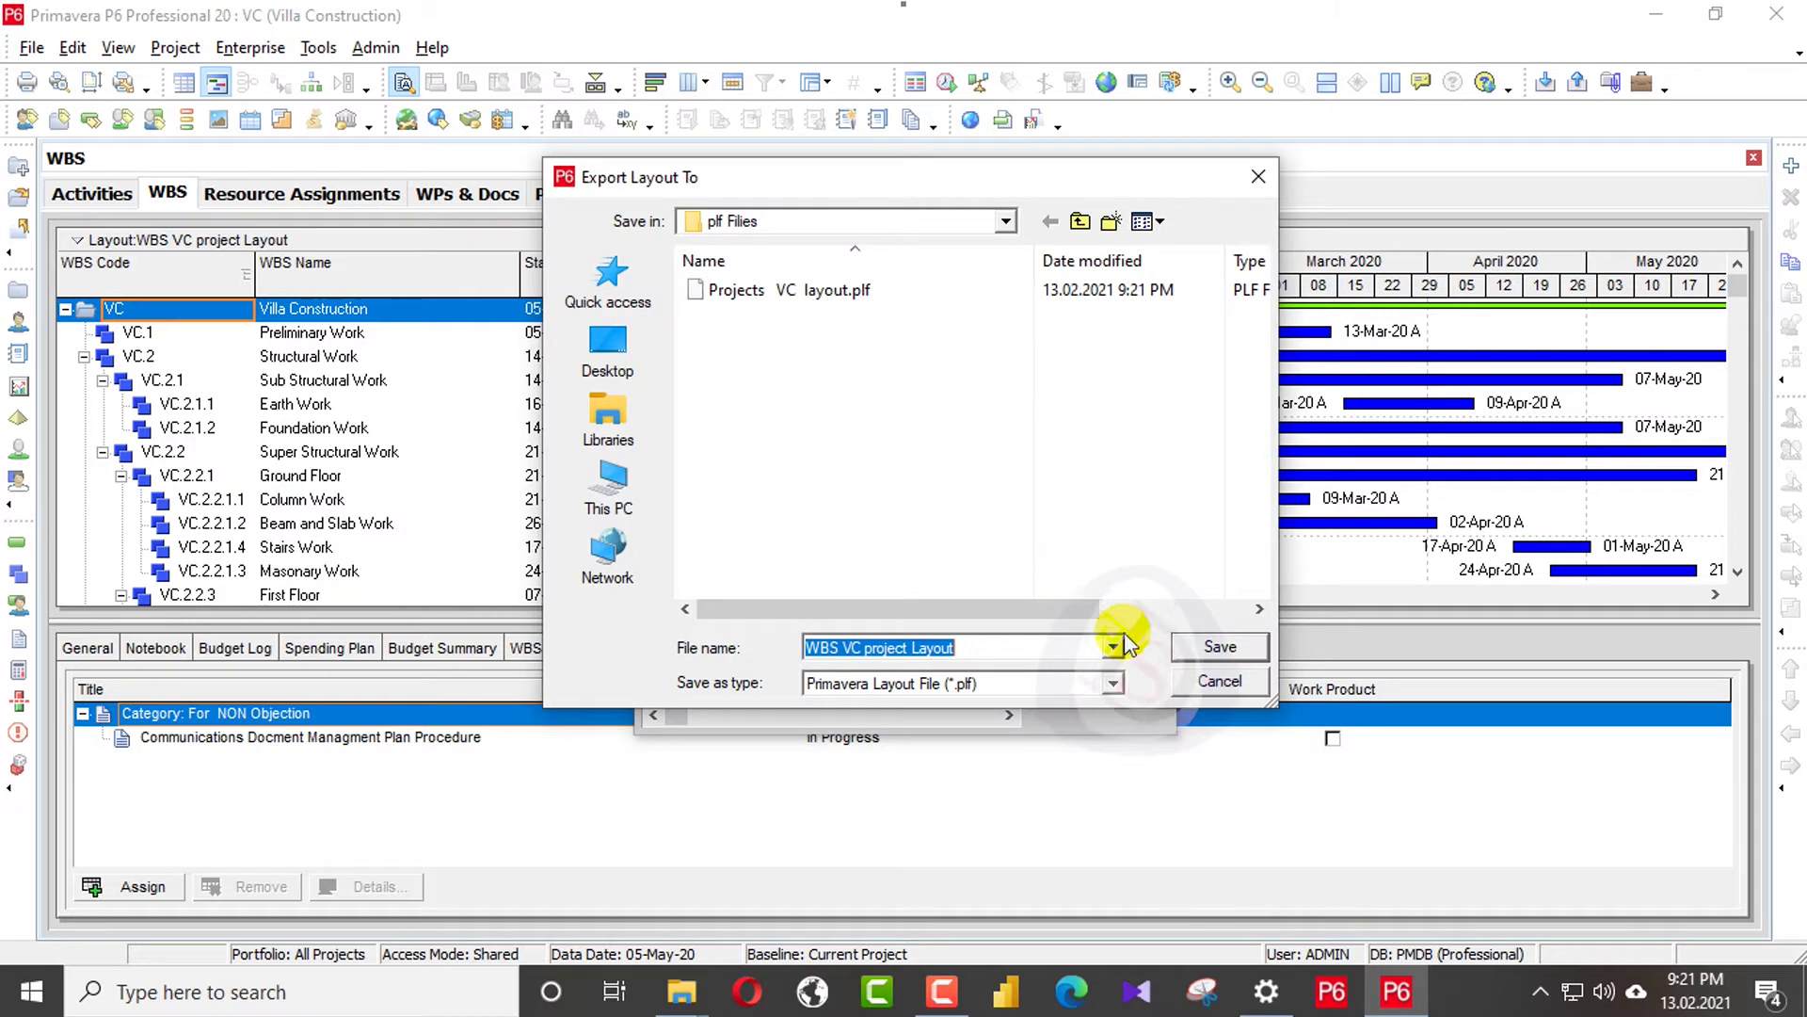
{"action": "left_click", "coordinate": [1216, 649]}
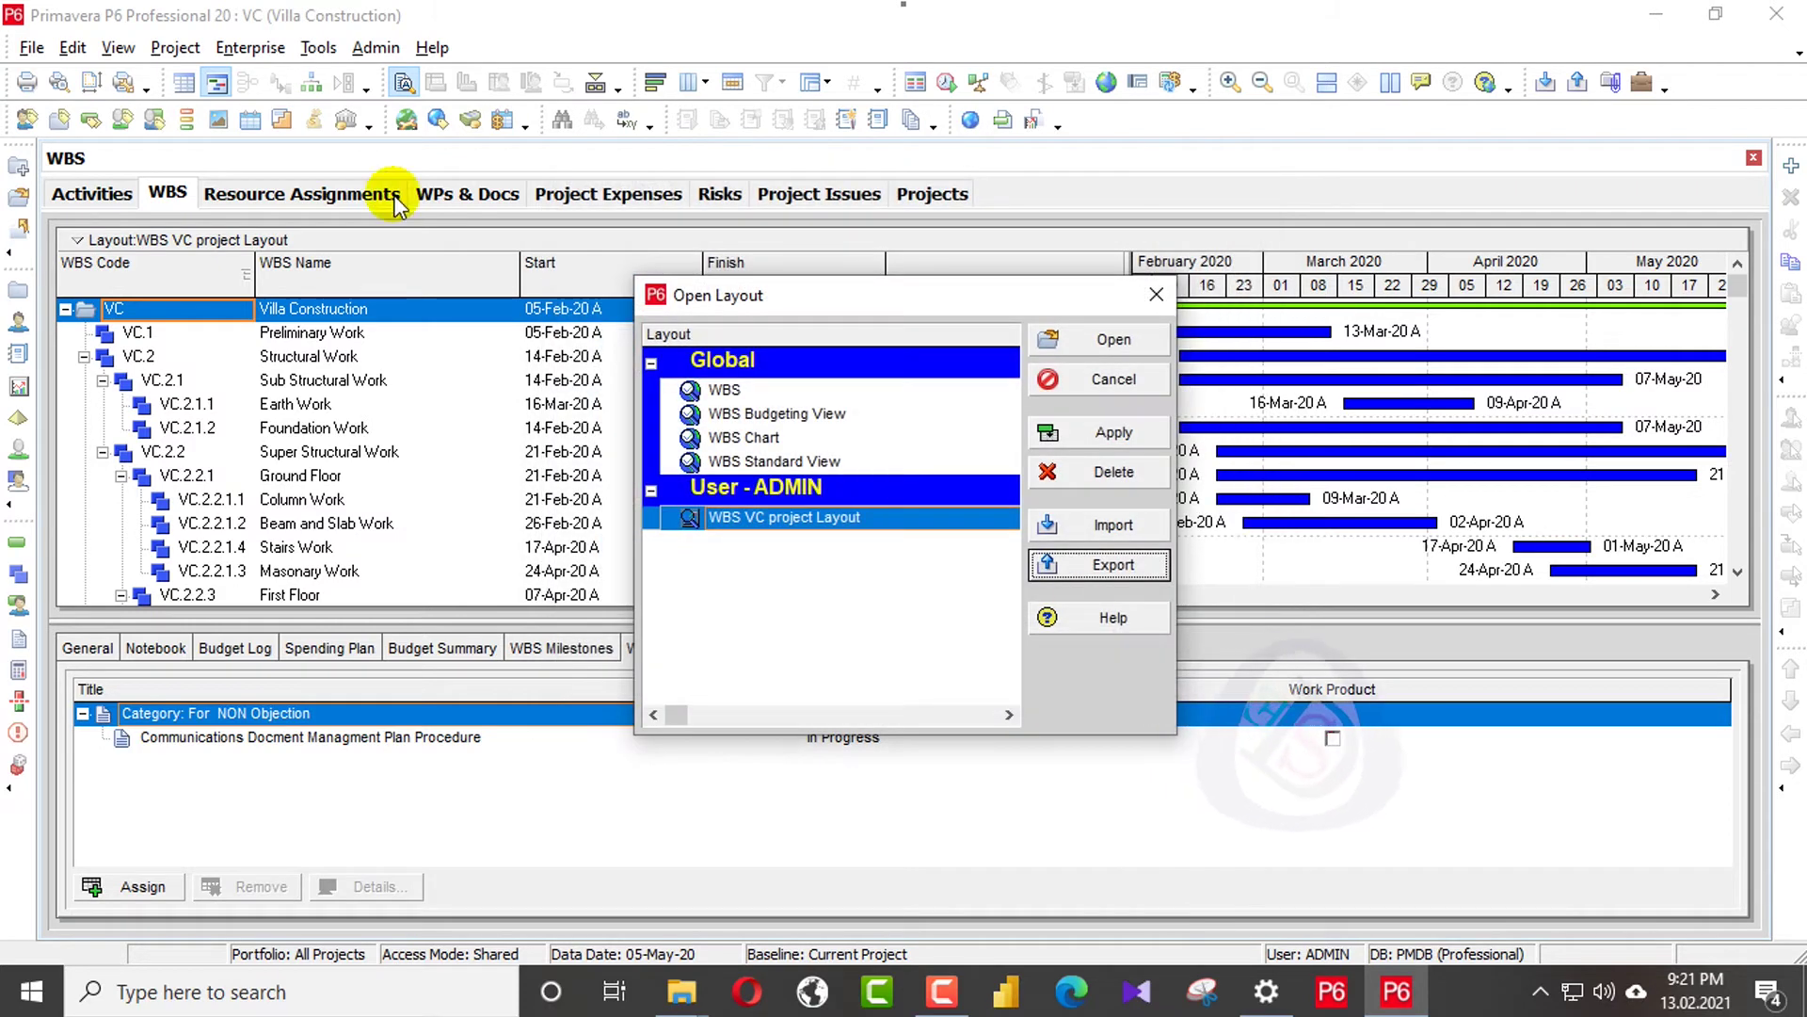
{"action": "left_click", "coordinate": [1157, 295]}
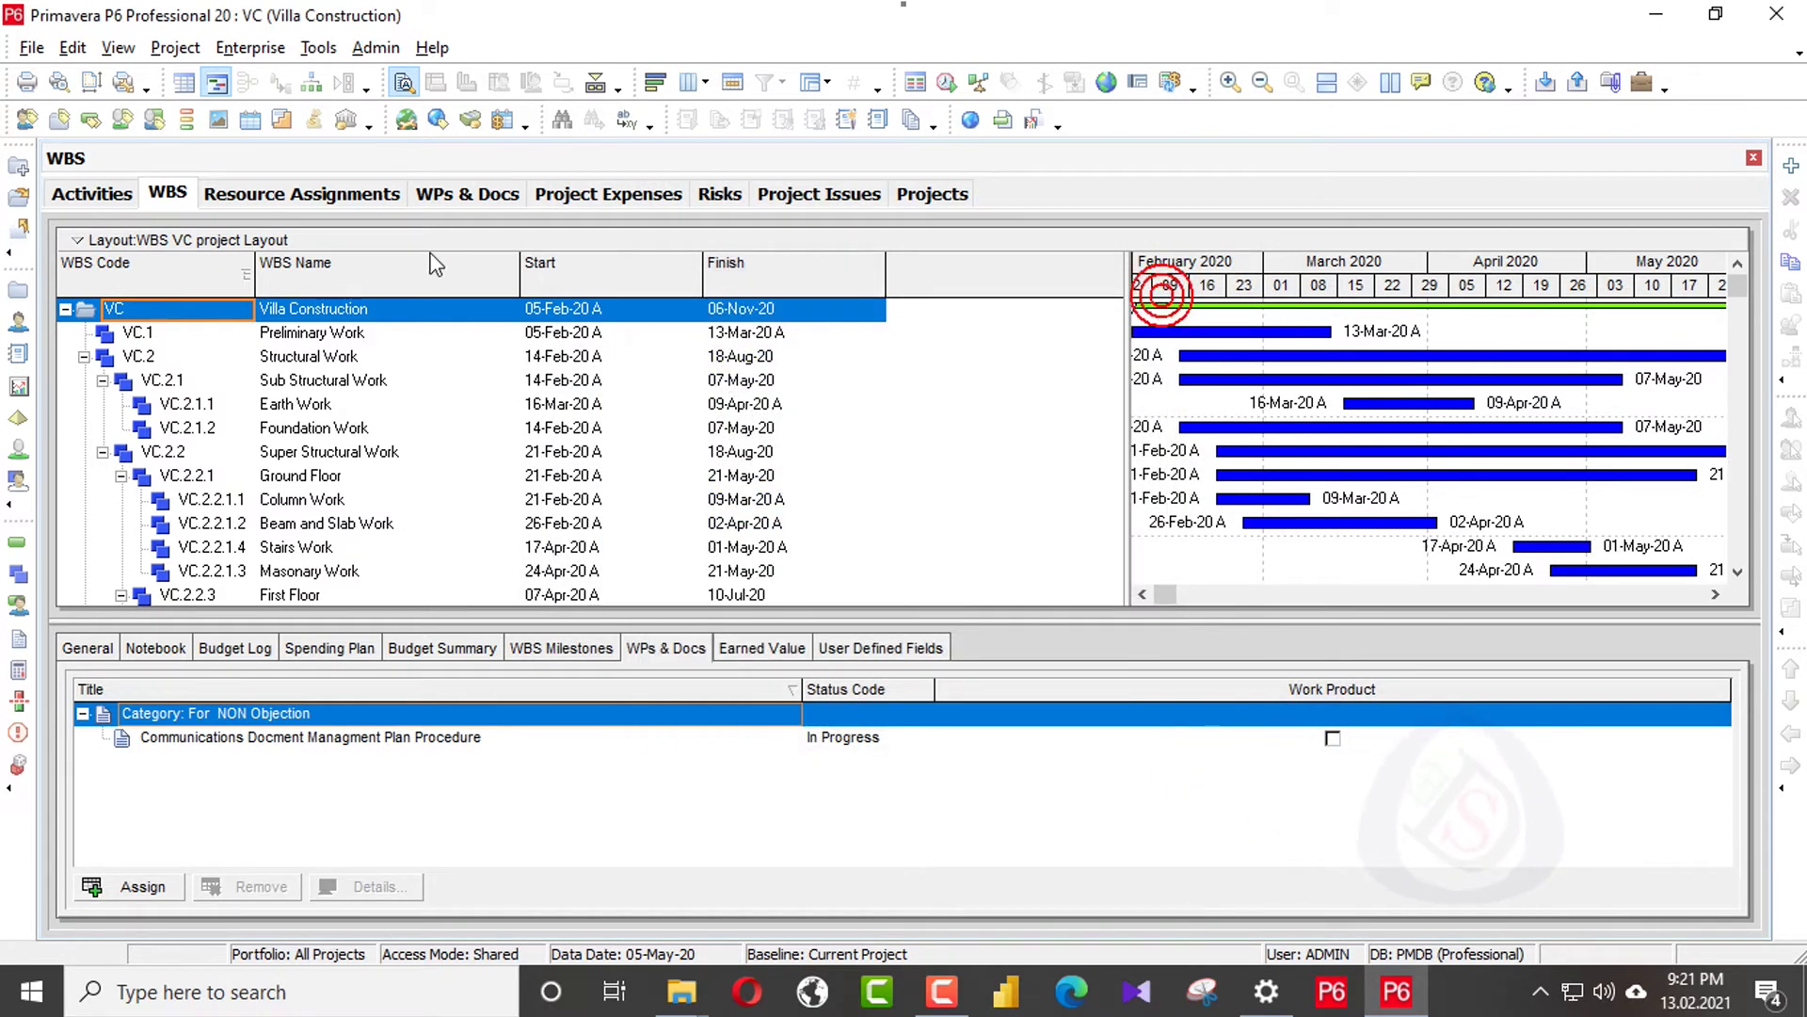
- In the Resource Assignments view, export its custom layout as a .plf into plf Filies
{"action": "left_click", "coordinate": [372, 195]}
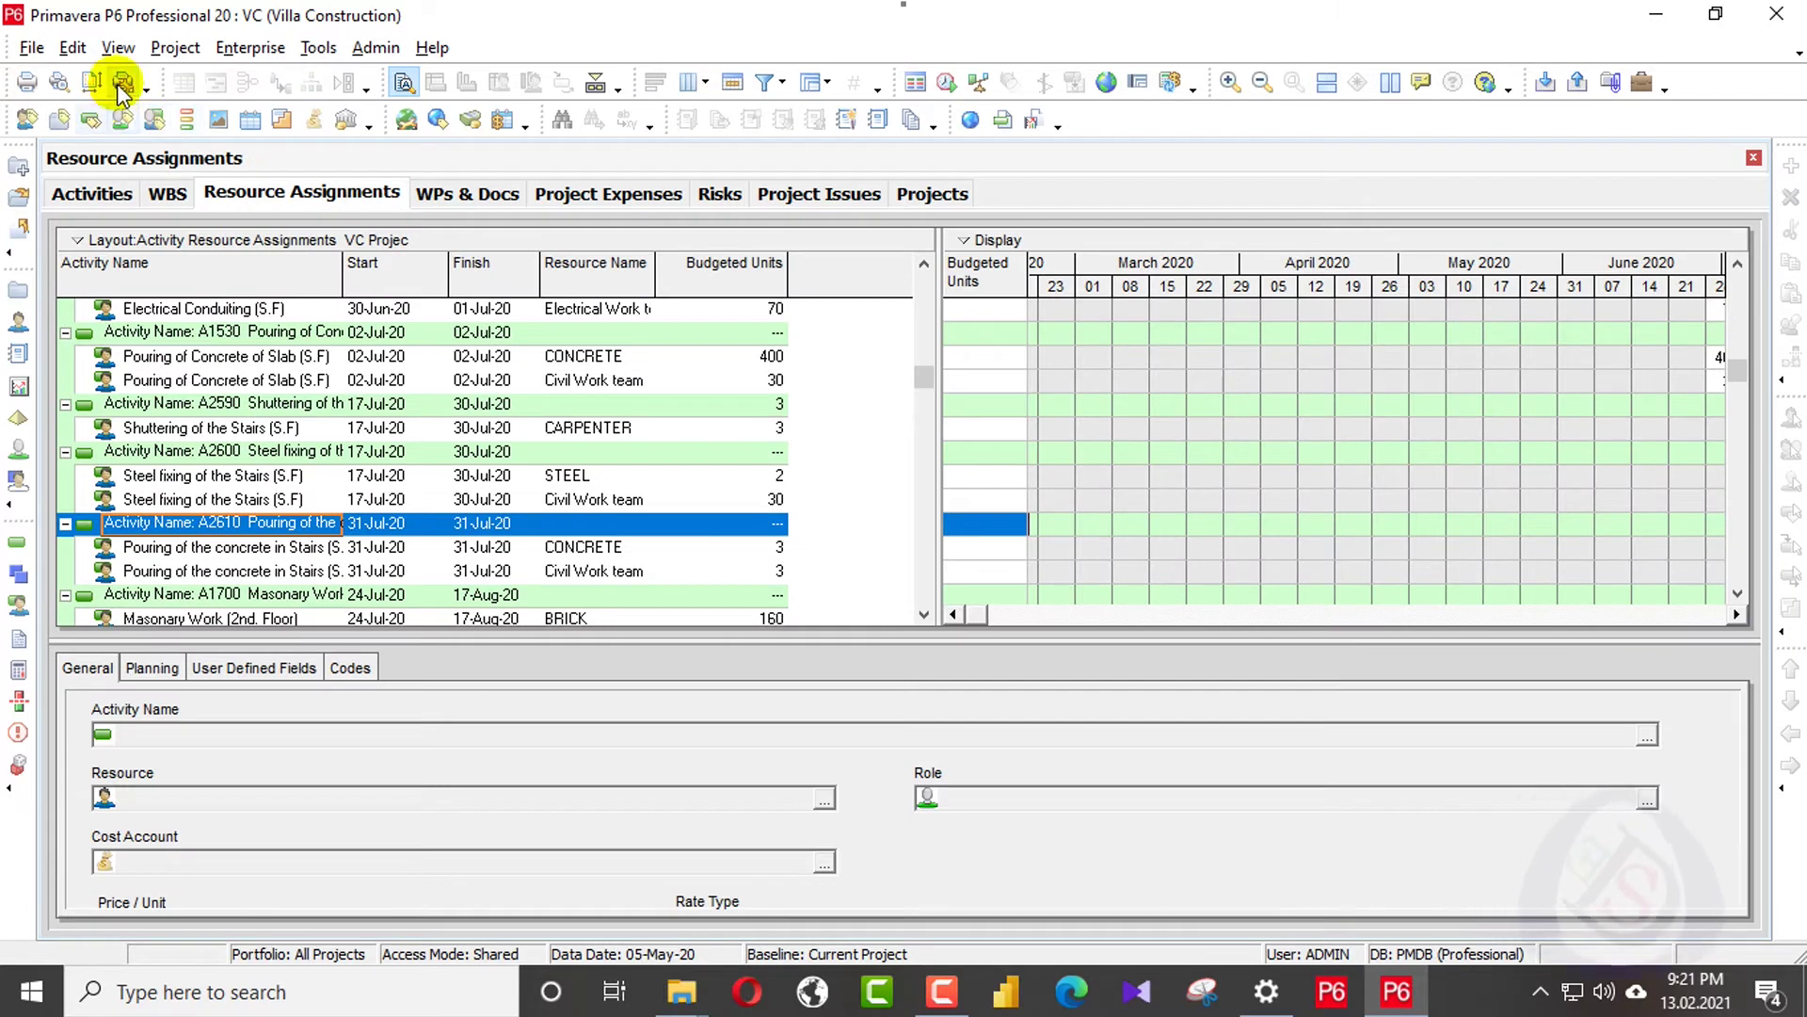
{"action": "left_click", "coordinate": [117, 48]}
{"action": "mouse_move", "coordinate": [160, 75]}
{"action": "left_click", "coordinate": [358, 90]}
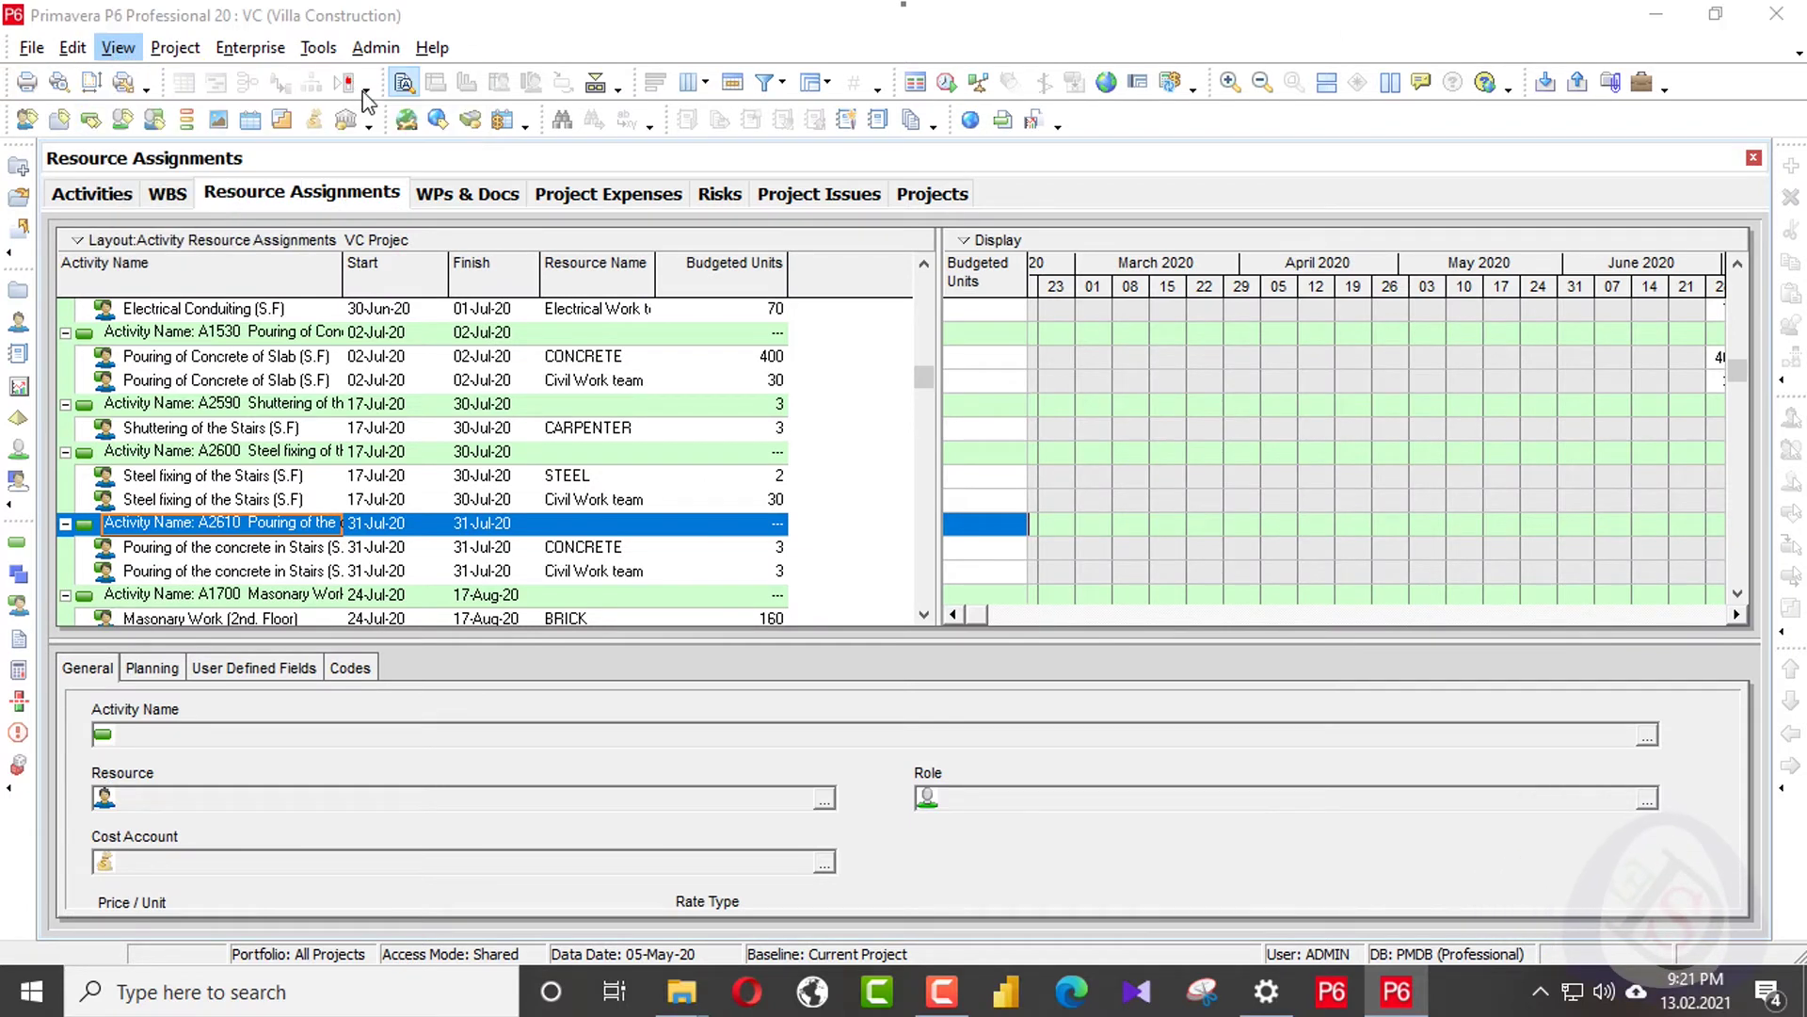
{"action": "left_click", "coordinate": [1110, 565]}
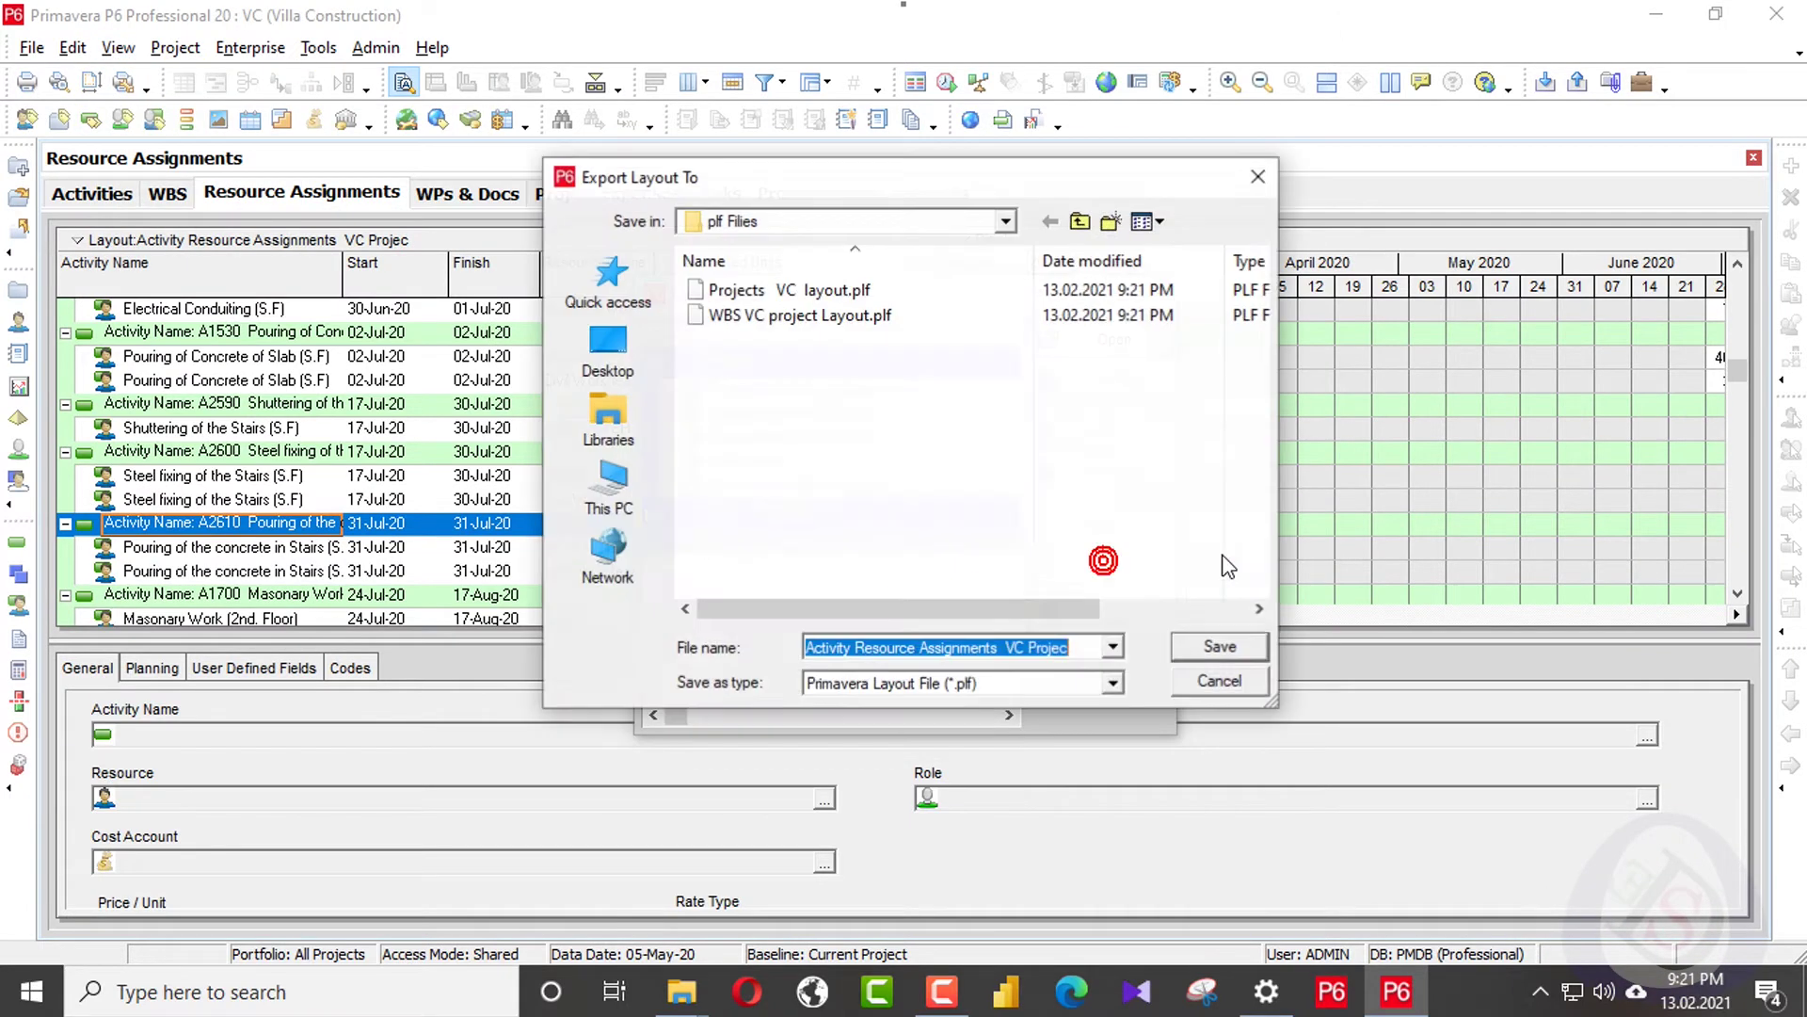
{"action": "left_click", "coordinate": [1215, 647]}
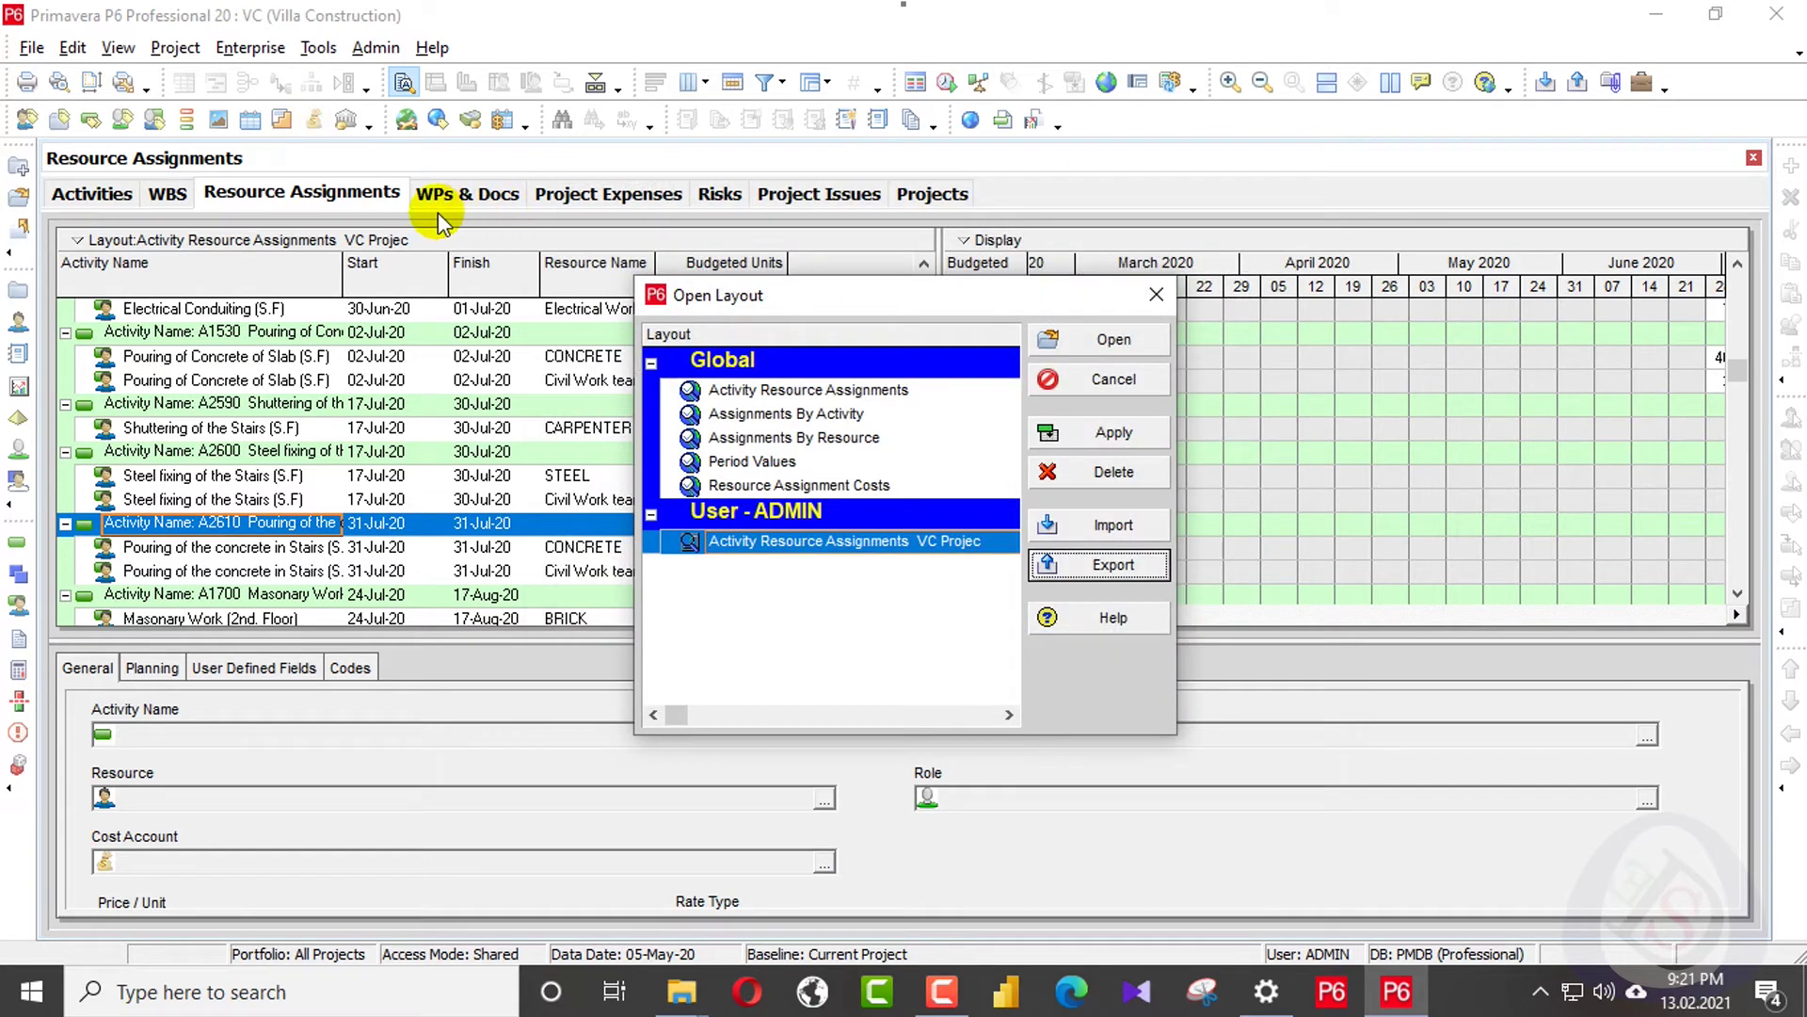
{"action": "left_click", "coordinate": [1158, 297]}
- In the Activities view, export the VC Project Schedule layout into the plf Files folder
{"action": "left_click", "coordinate": [90, 193]}
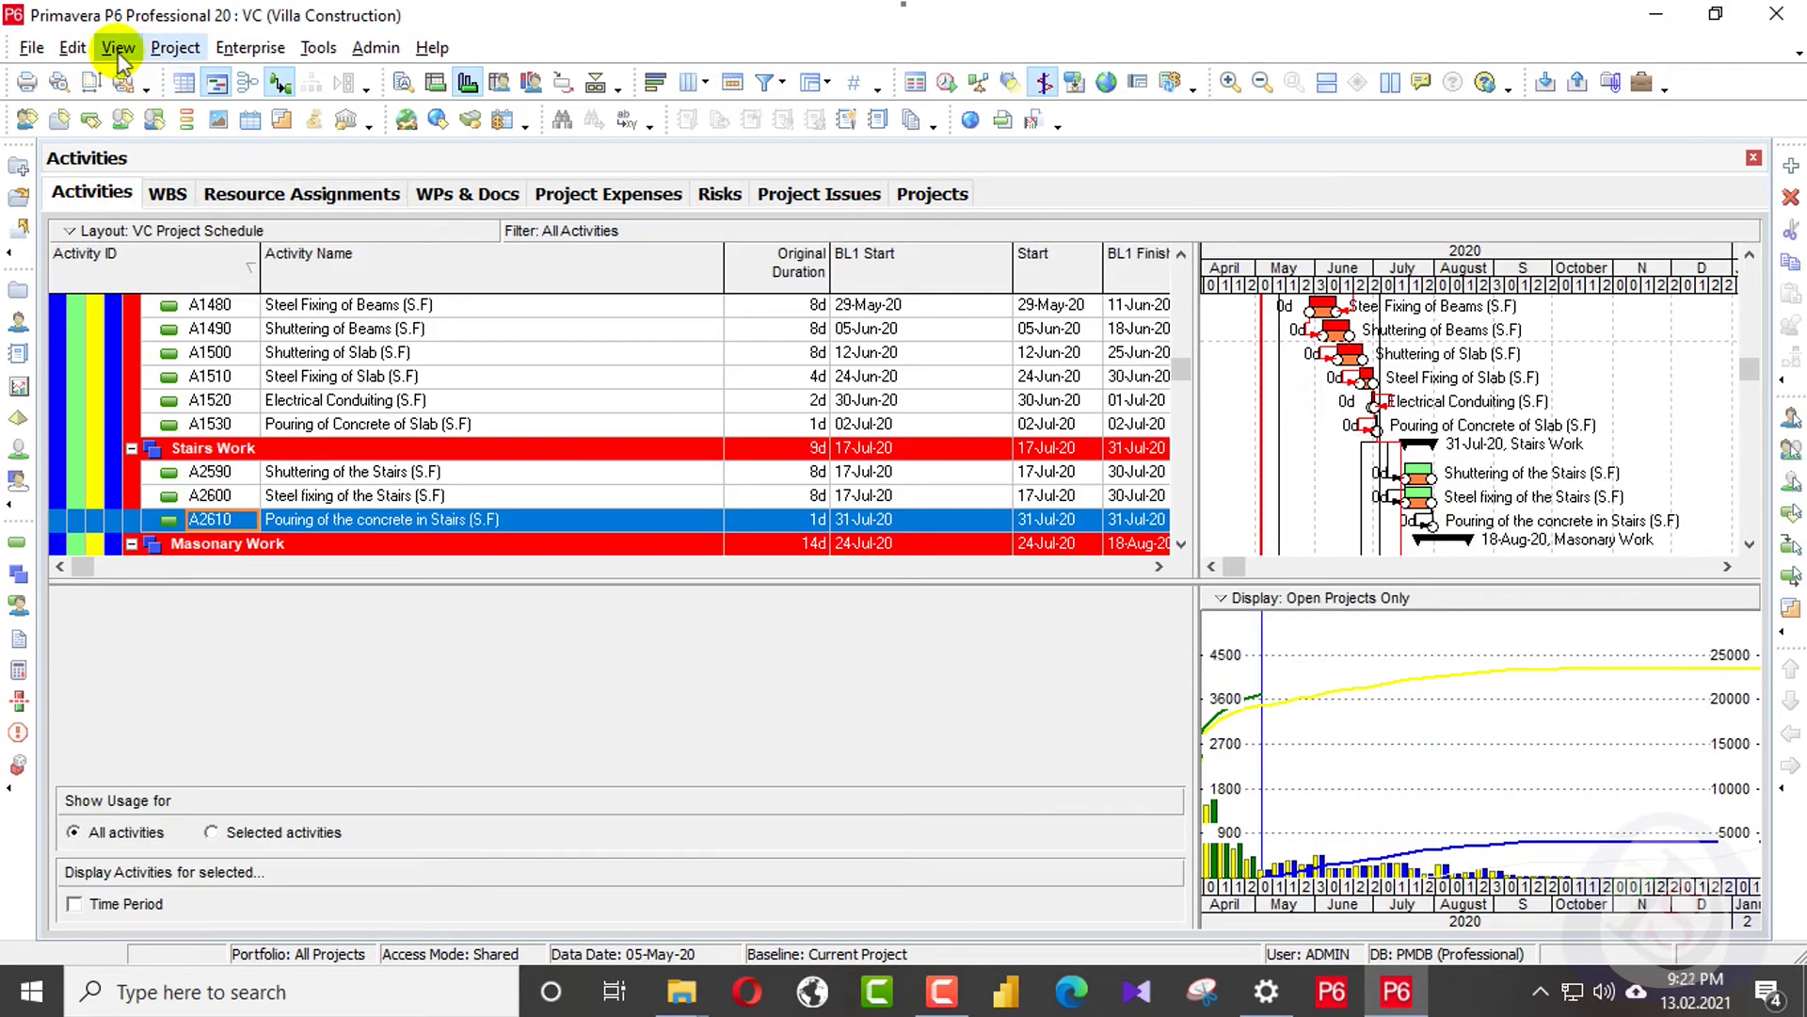
{"action": "left_click", "coordinate": [119, 53]}
{"action": "mouse_move", "coordinate": [153, 75]}
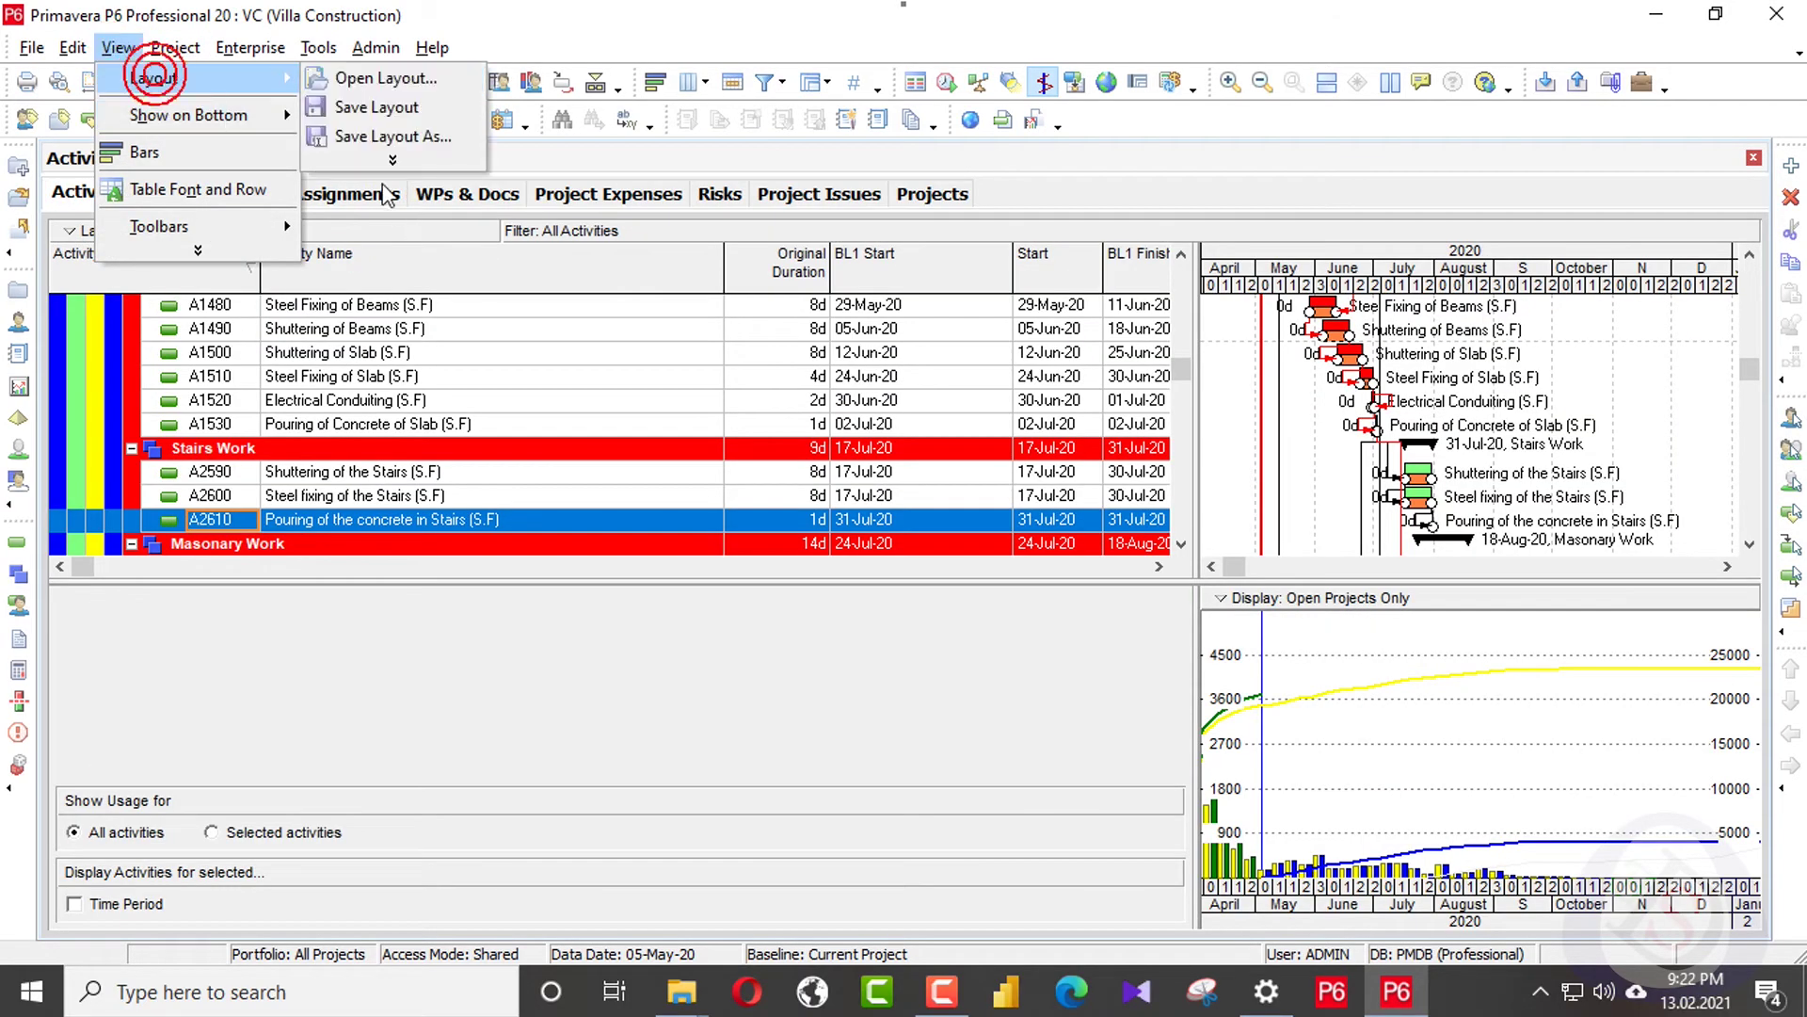
{"action": "left_click", "coordinate": [382, 78]}
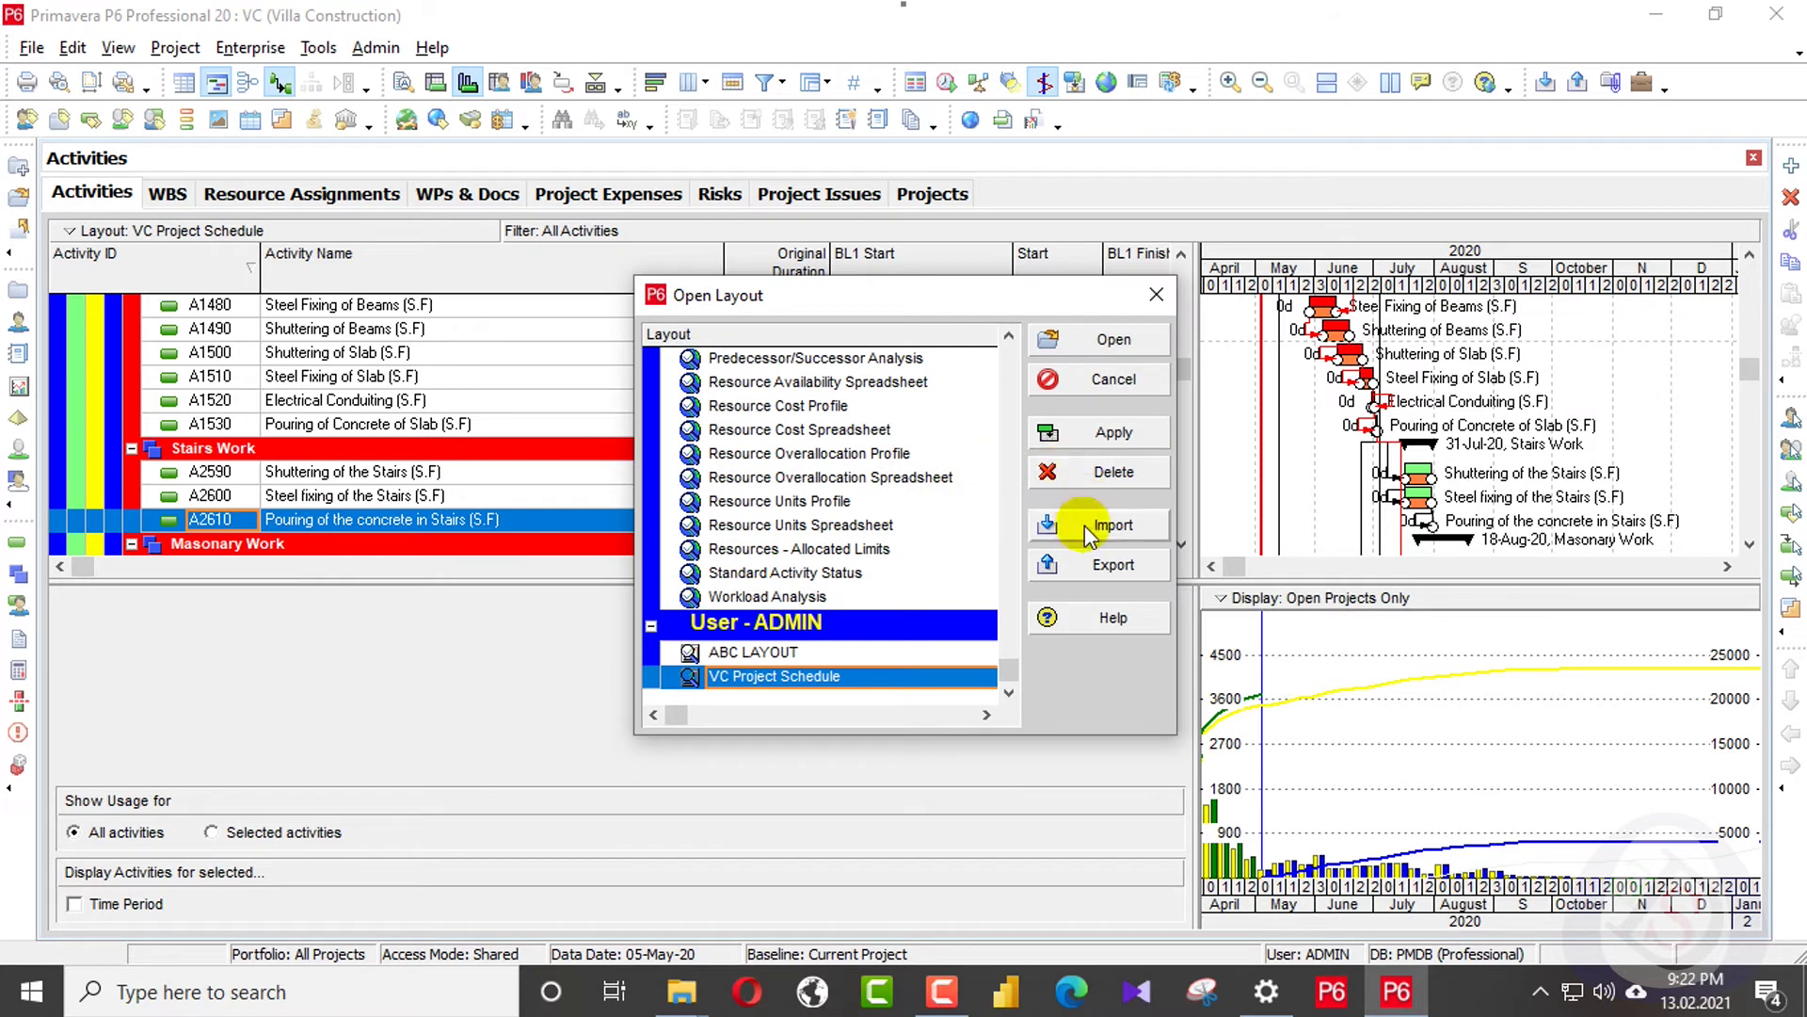
{"action": "left_click", "coordinate": [1092, 567]}
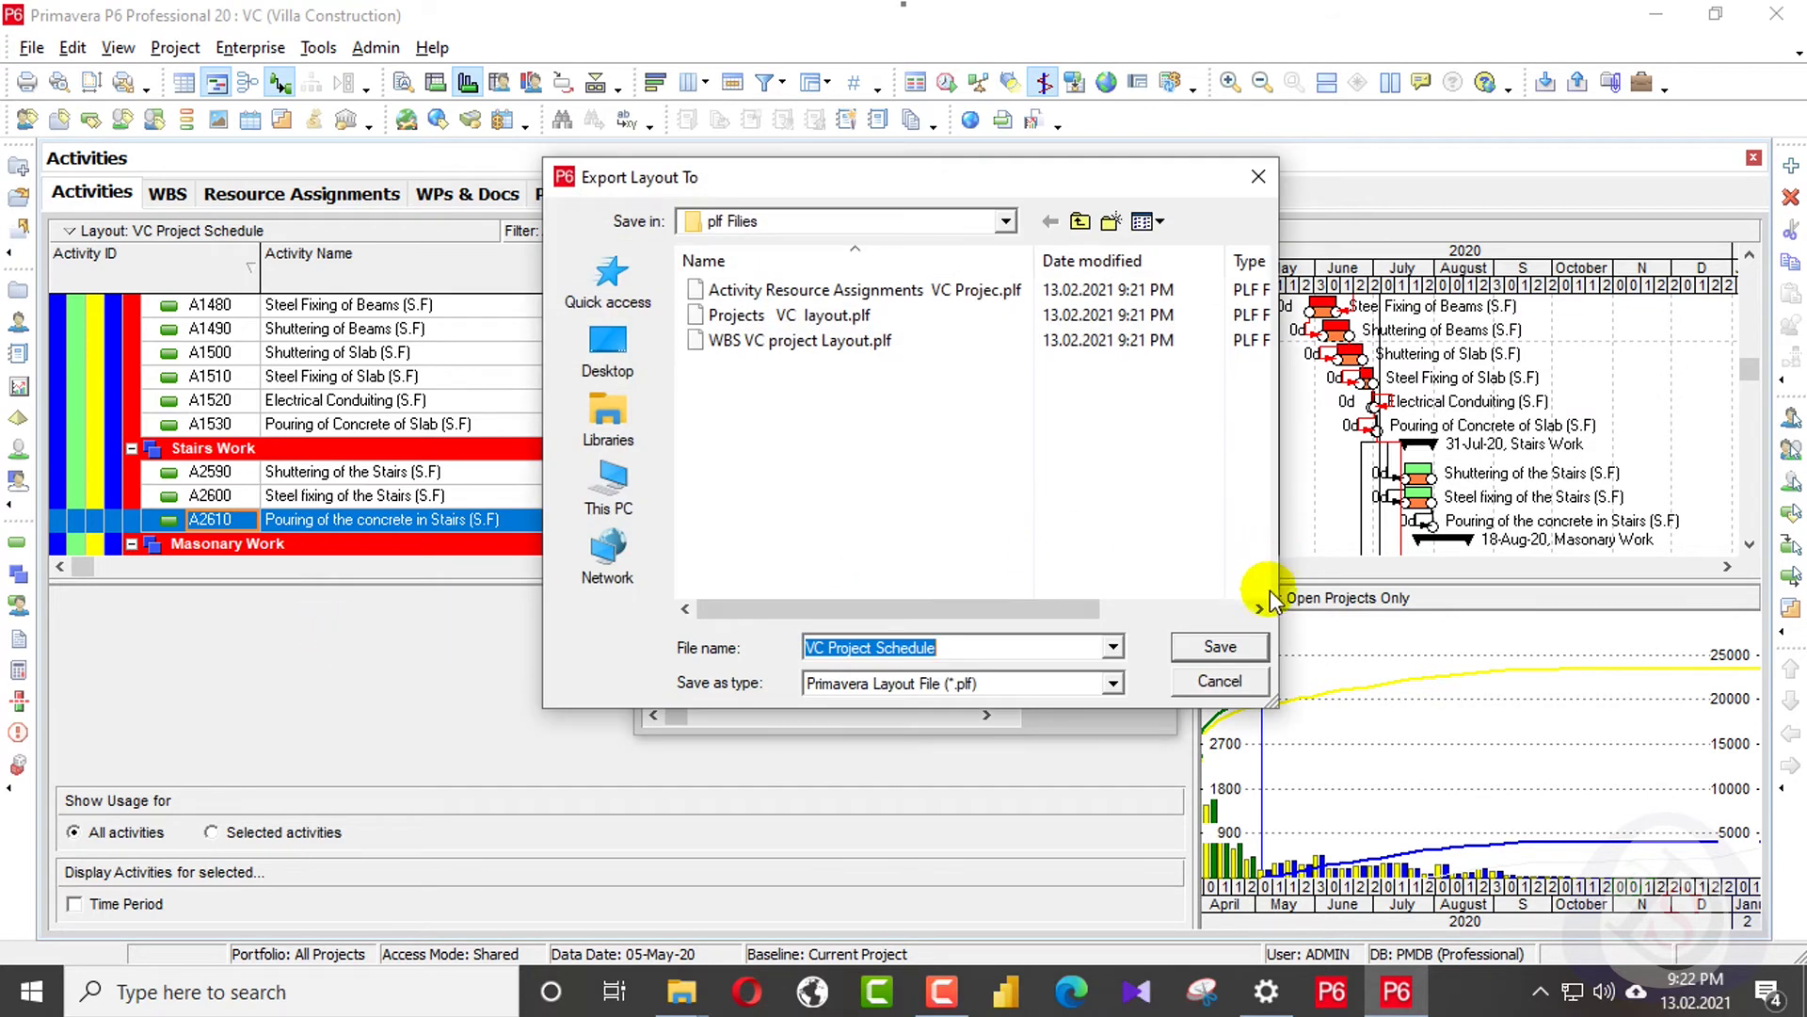
{"action": "left_click", "coordinate": [1221, 646]}
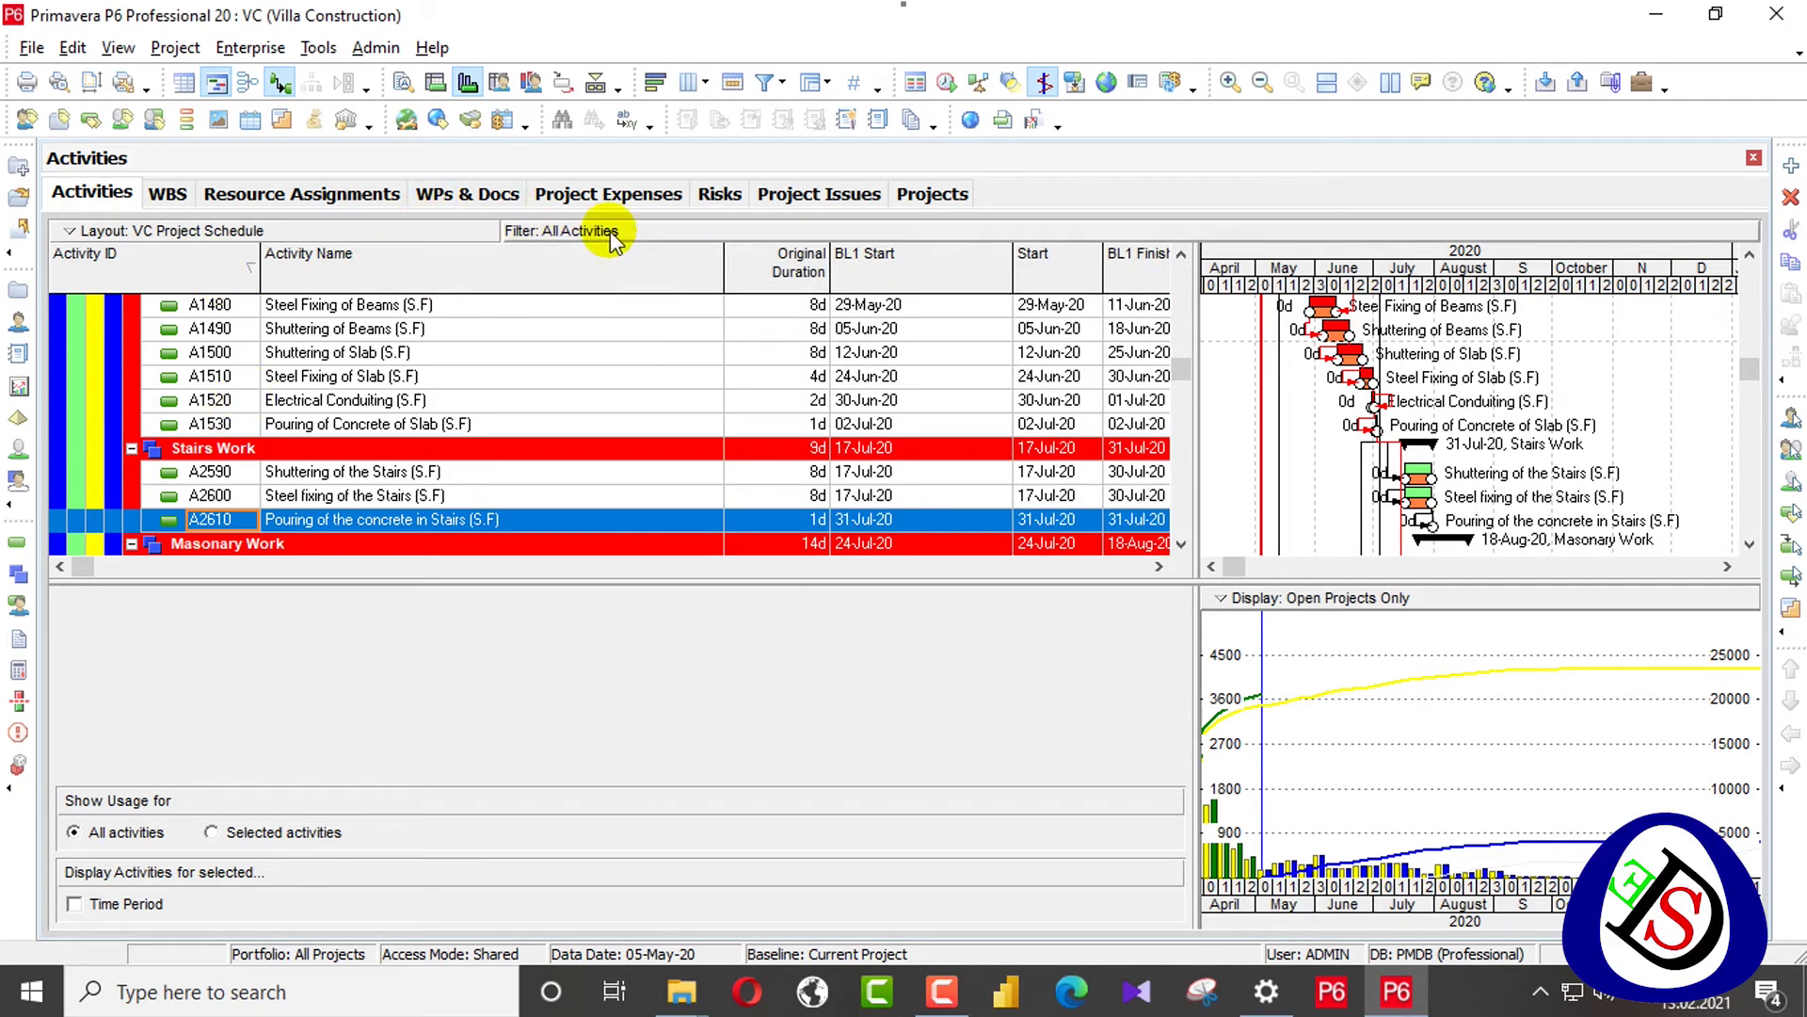
- Delete the VC Project Schedule layout from the Activities view
{"action": "left_click", "coordinate": [120, 46]}
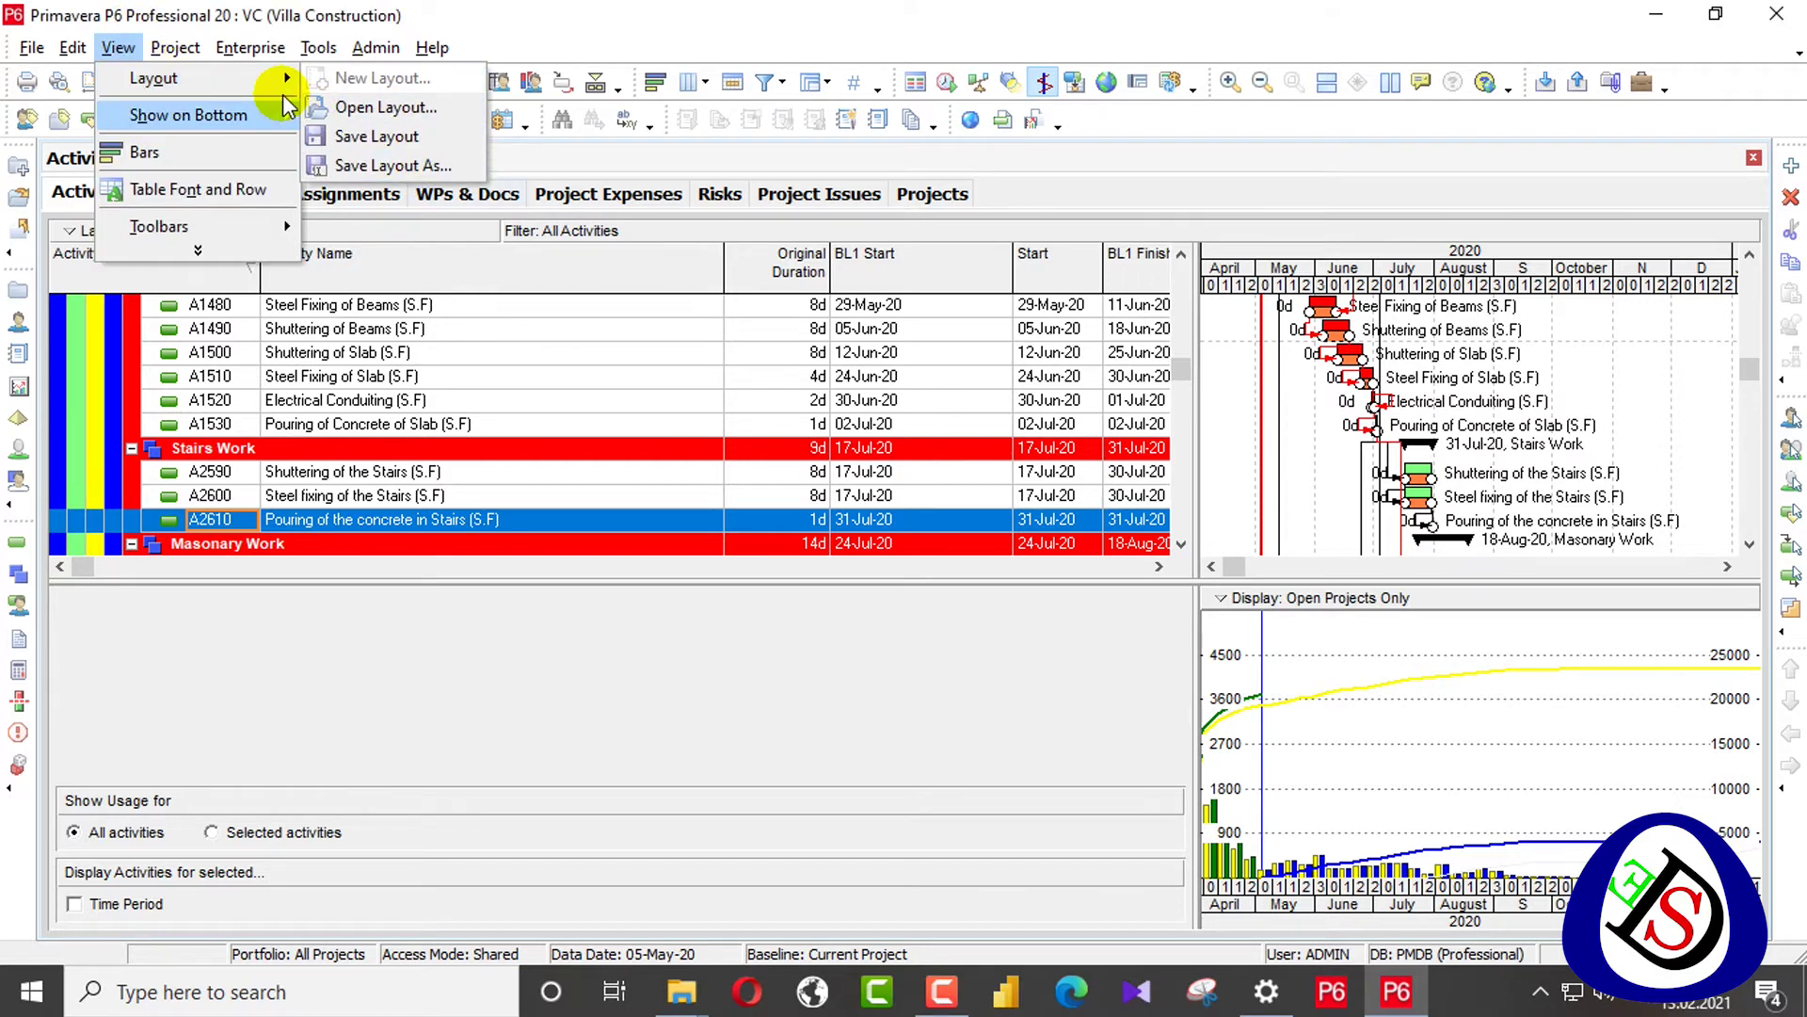
{"action": "left_click", "coordinate": [386, 107]}
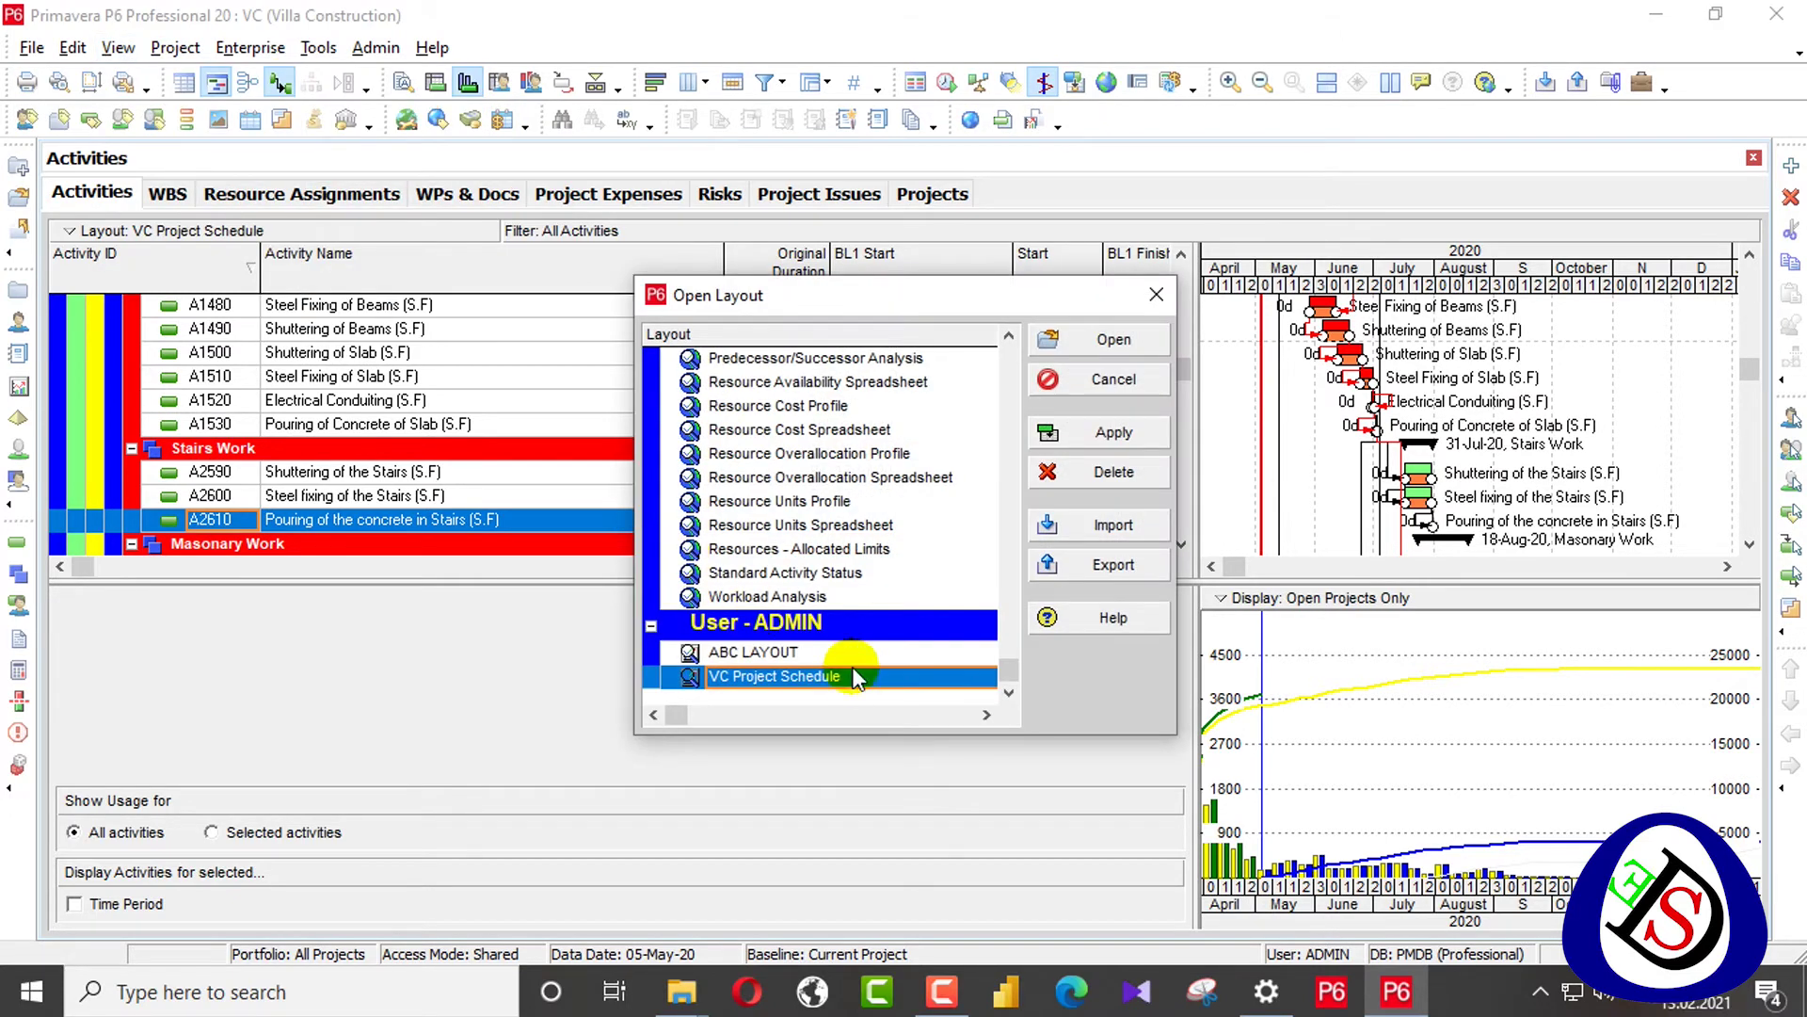
{"action": "left_click", "coordinate": [1106, 480]}
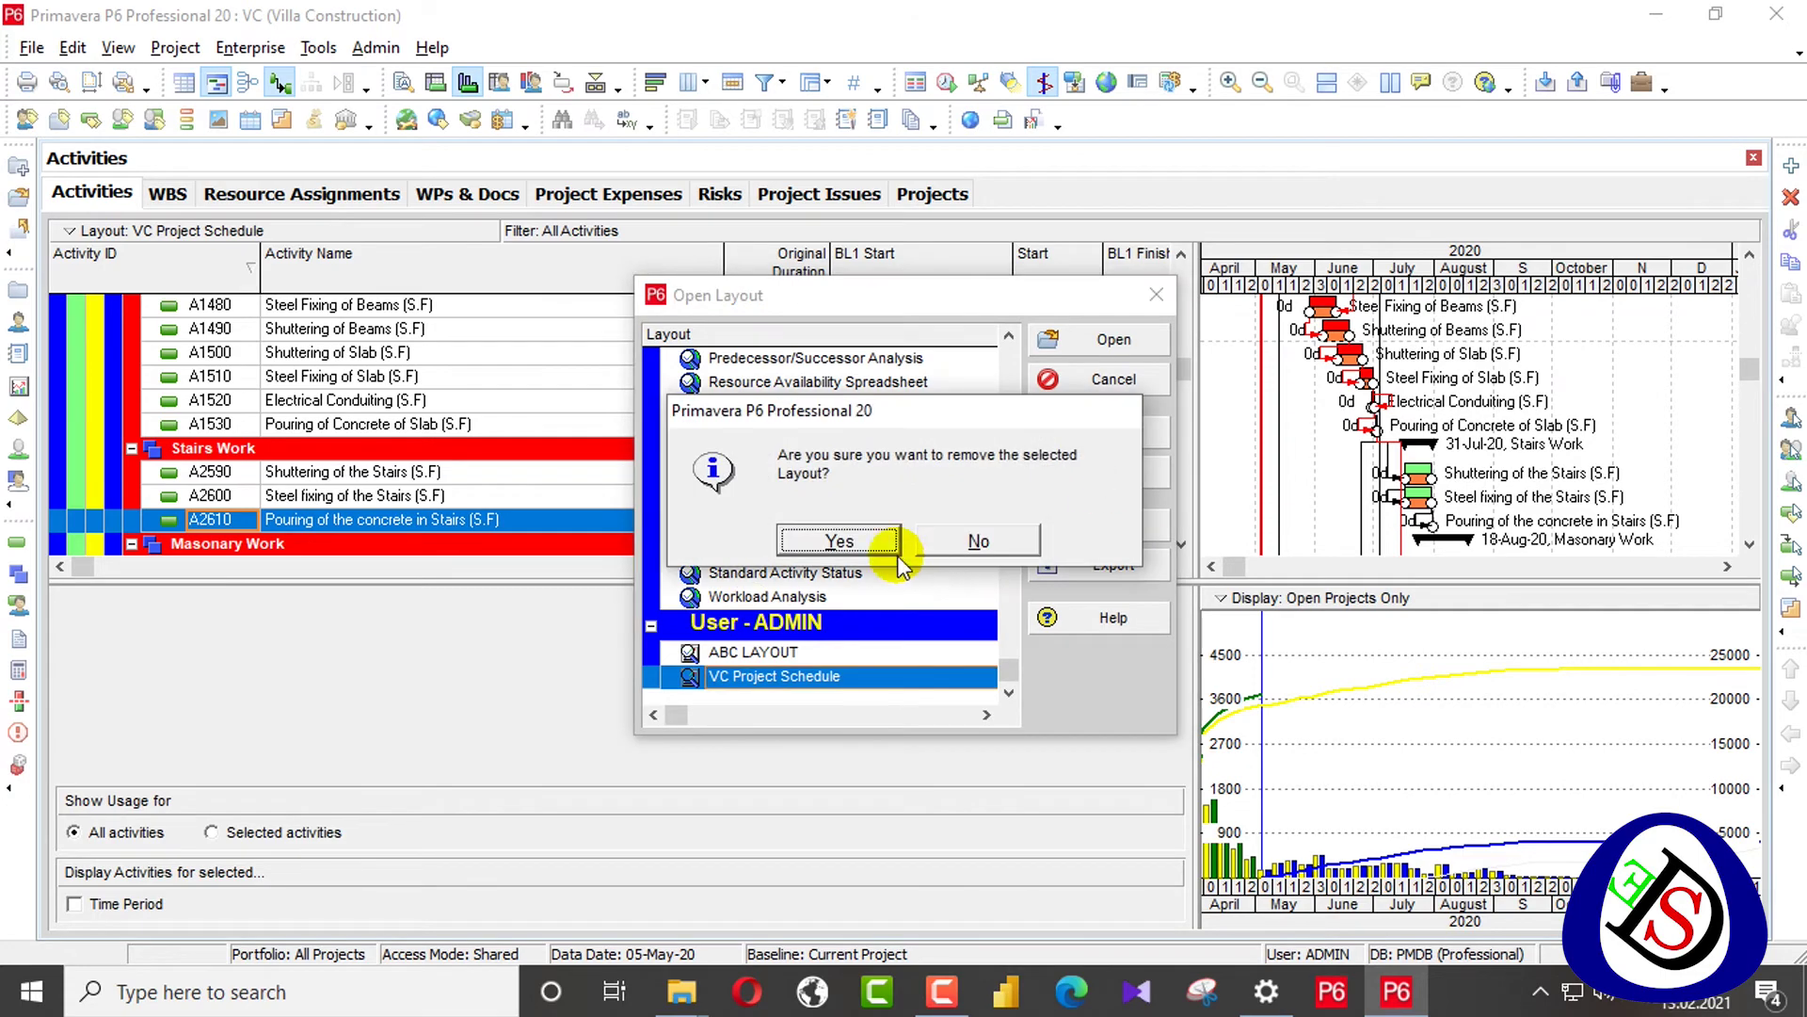
{"action": "left_click", "coordinate": [835, 542]}
{"action": "left_click", "coordinate": [1156, 295]}
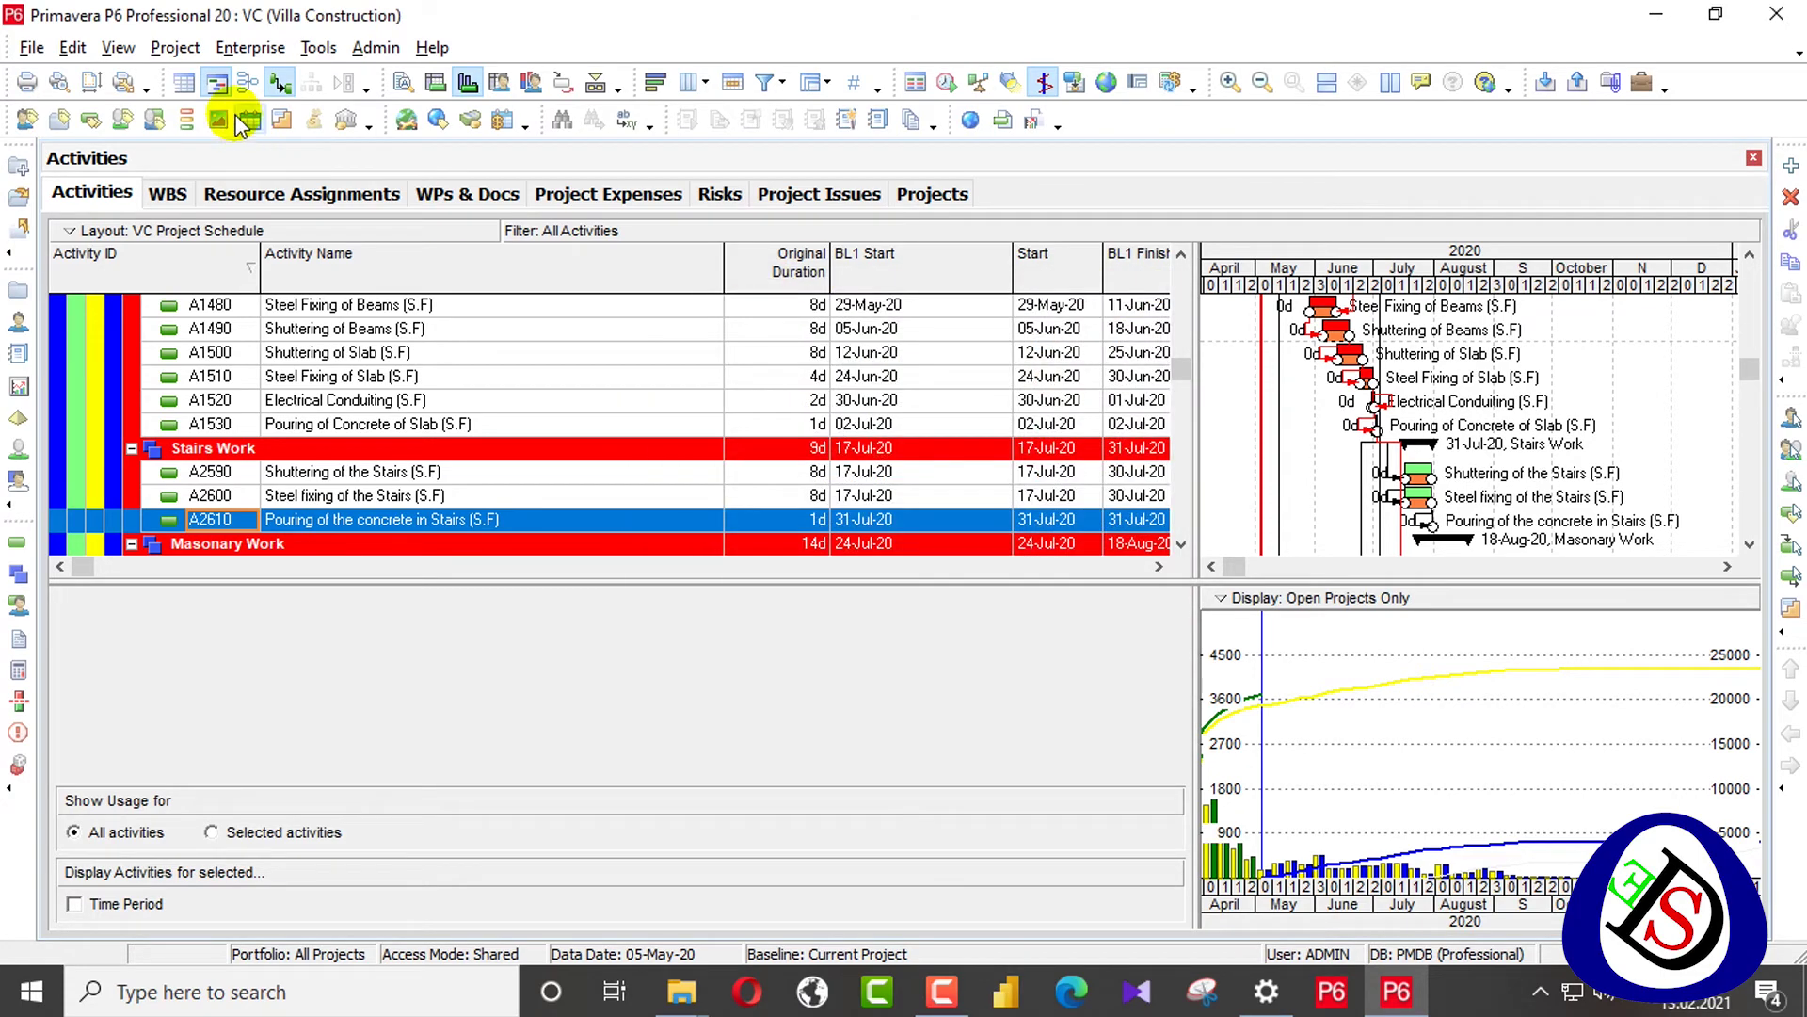
- Delete the WBS VC project Layout from the WBS view
{"action": "left_click", "coordinate": [169, 193]}
{"action": "left_click", "coordinate": [128, 55]}
{"action": "mouse_move", "coordinate": [165, 80]}
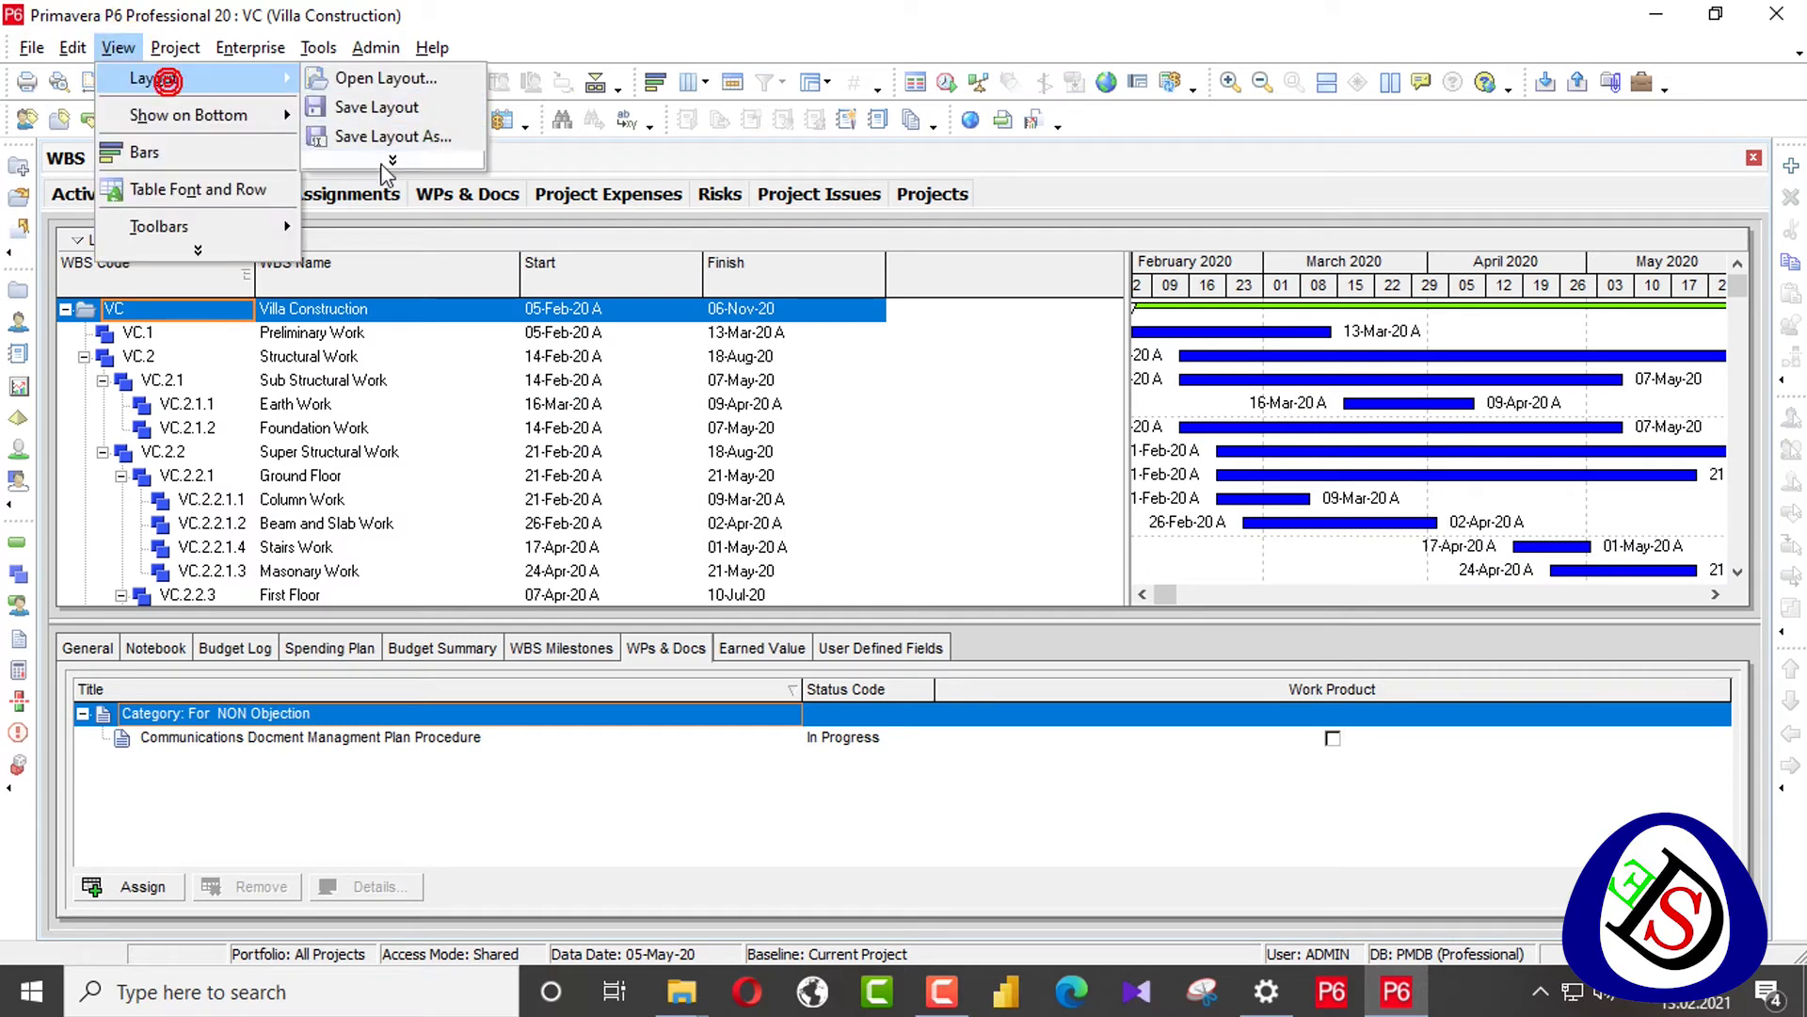
{"action": "left_click", "coordinate": [395, 162]}
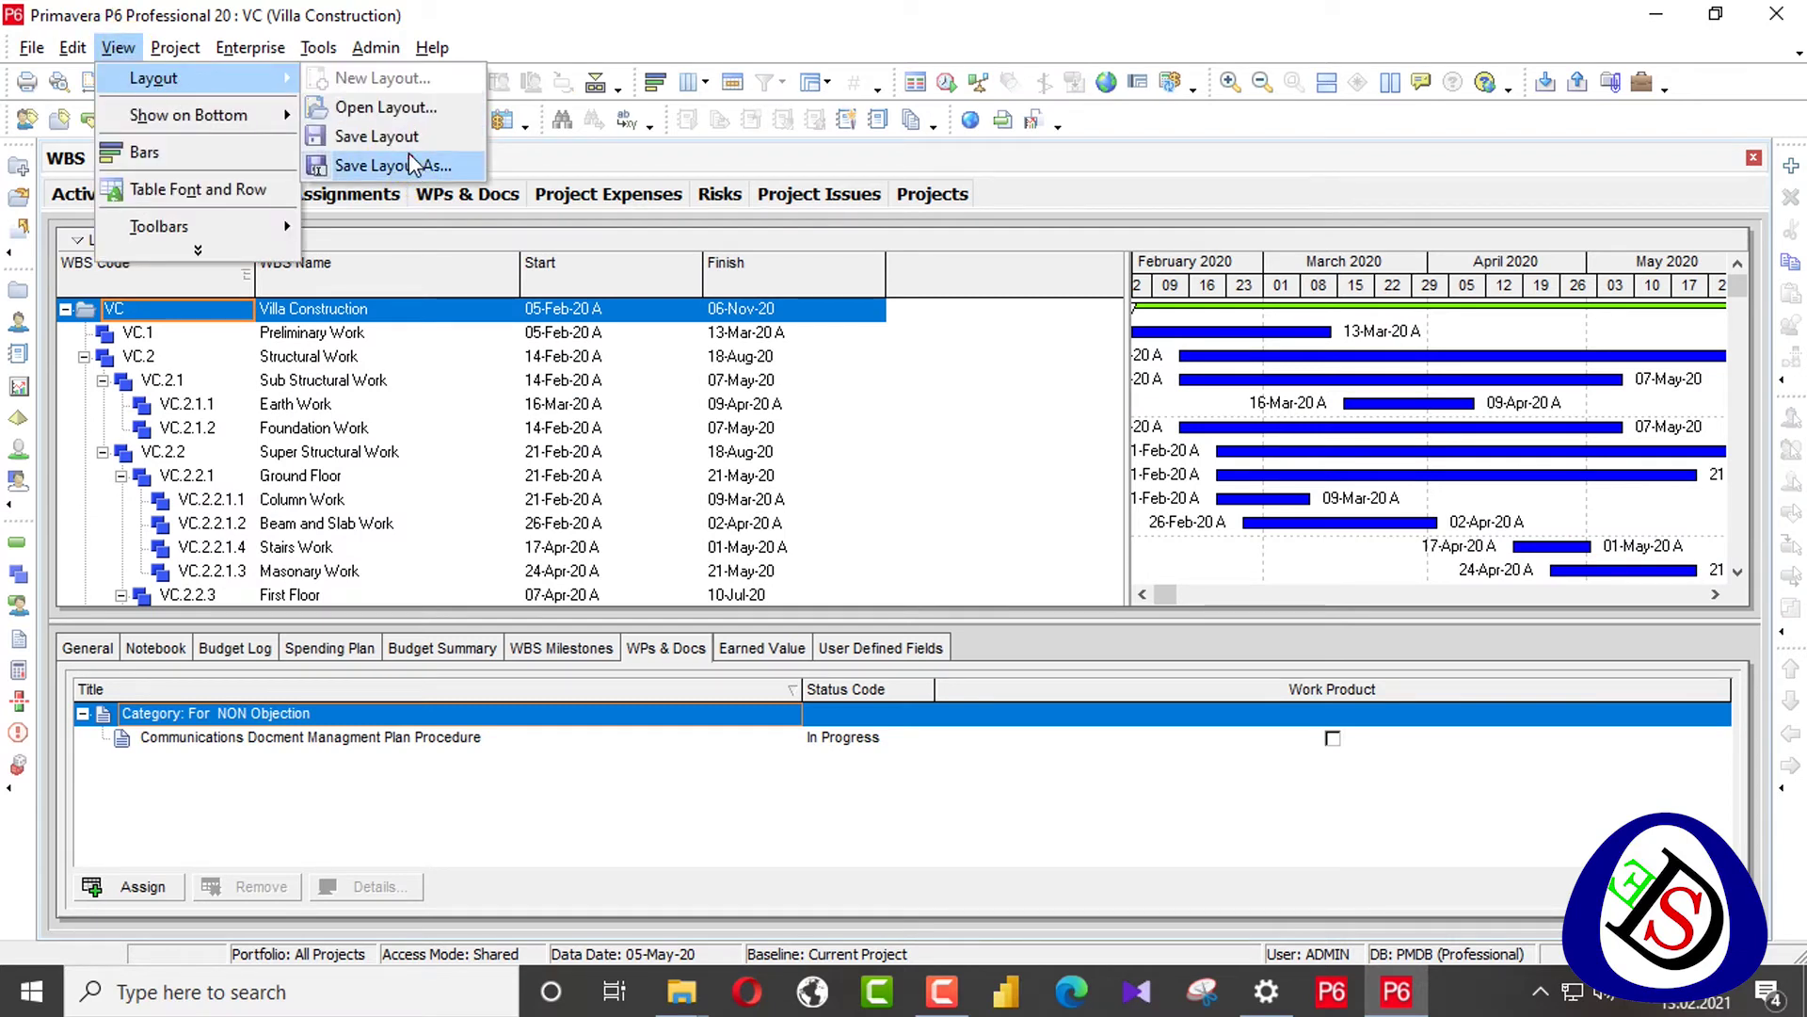
{"action": "left_click", "coordinate": [386, 108]}
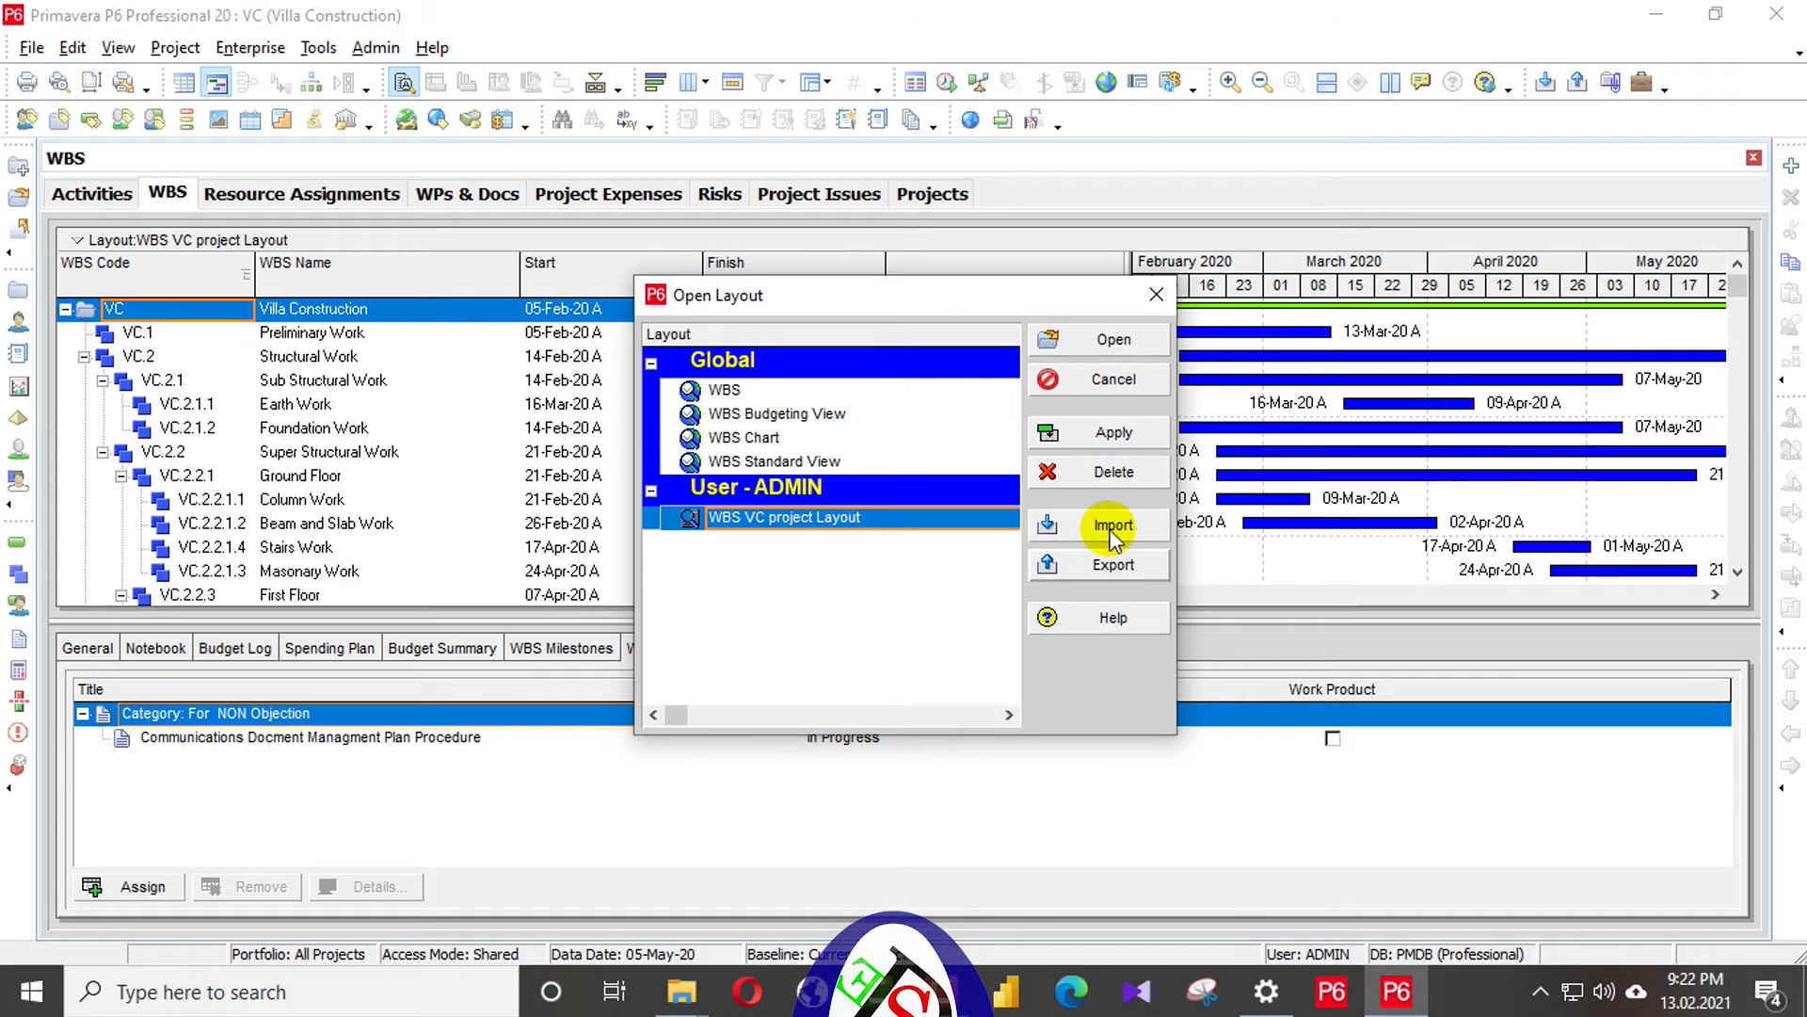
{"action": "left_click", "coordinate": [1095, 471]}
{"action": "left_click", "coordinate": [839, 539]}
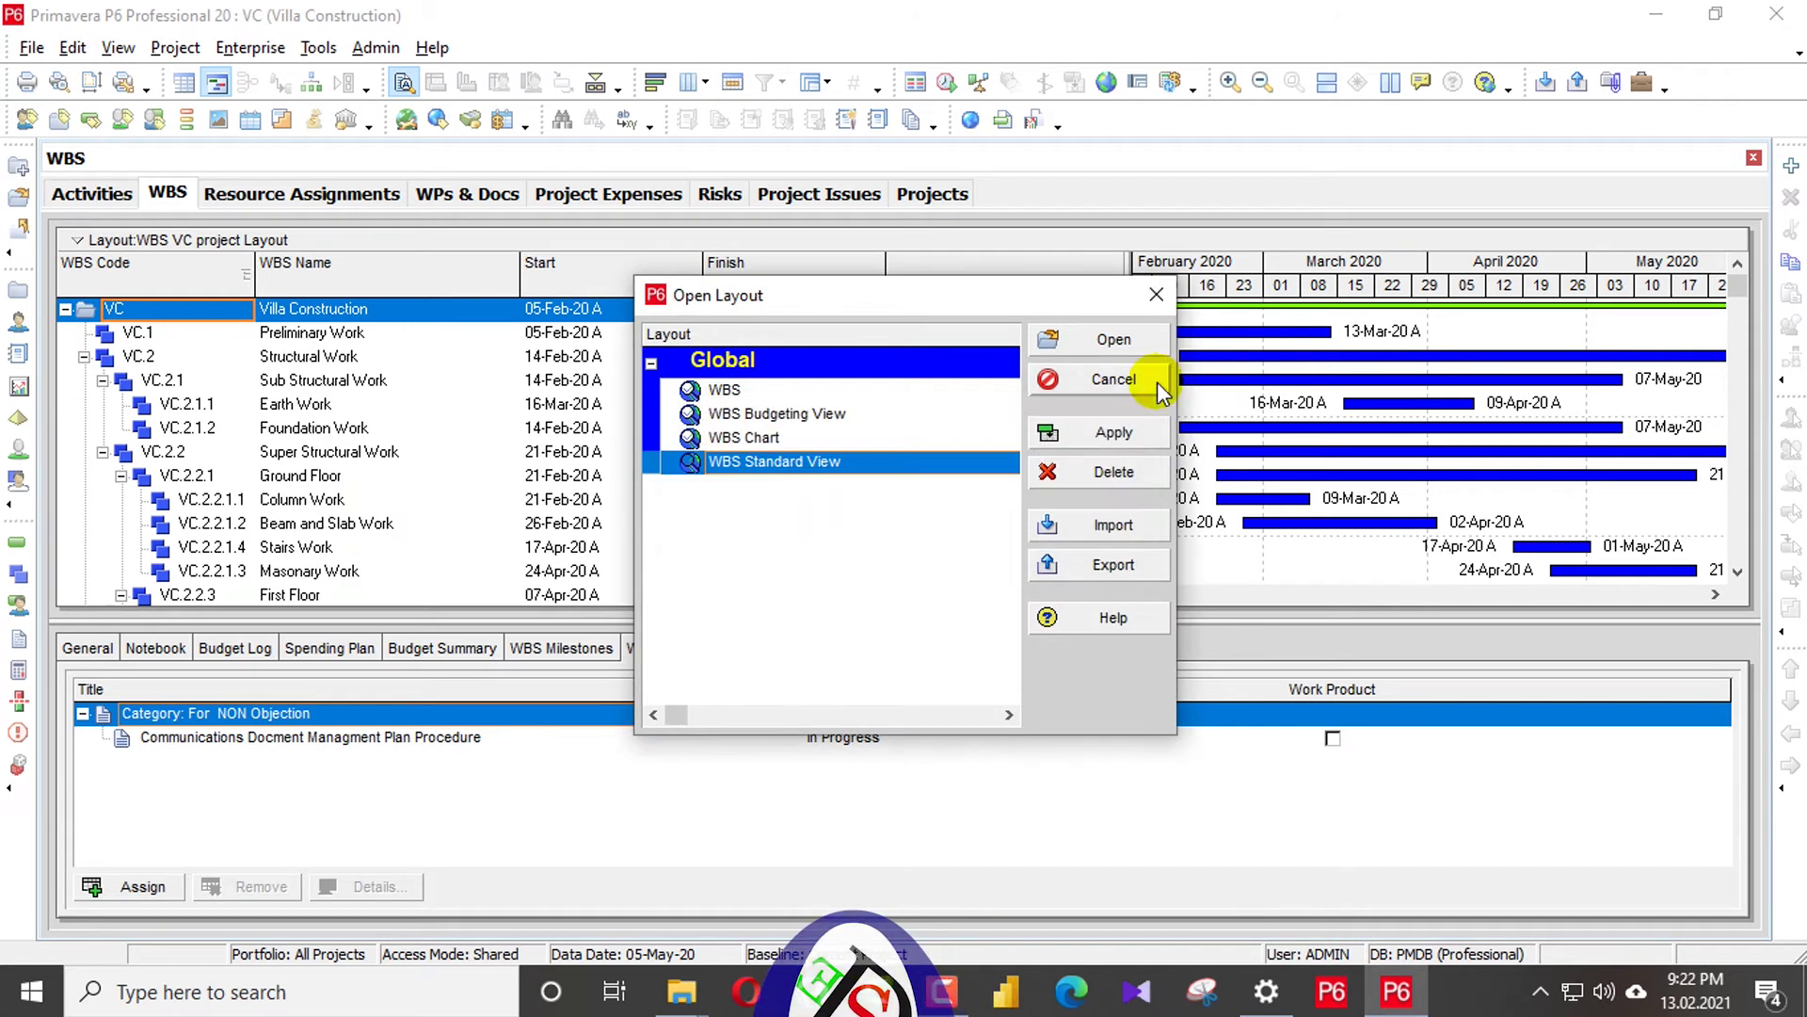
{"action": "left_click", "coordinate": [1157, 295]}
- Delete the custom layout from the Resource Assignments view
{"action": "left_click", "coordinate": [117, 47]}
{"action": "left_click", "coordinate": [247, 191]}
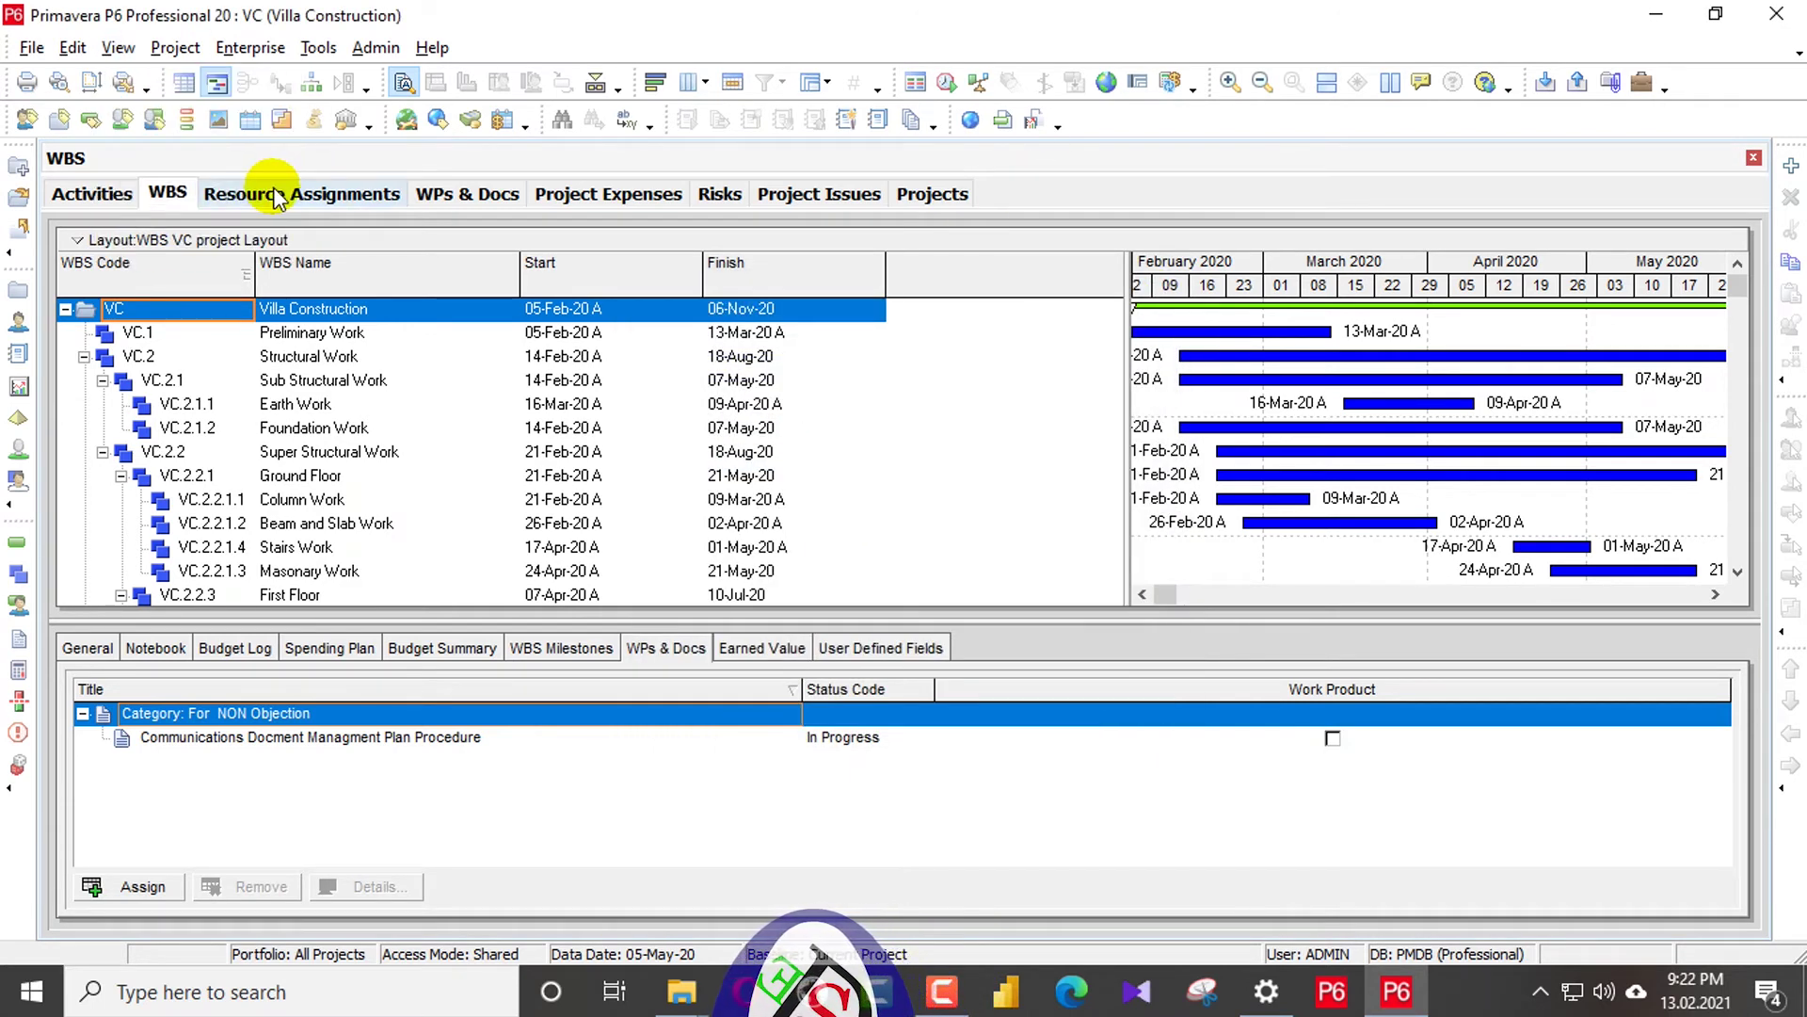
{"action": "left_click", "coordinate": [125, 47]}
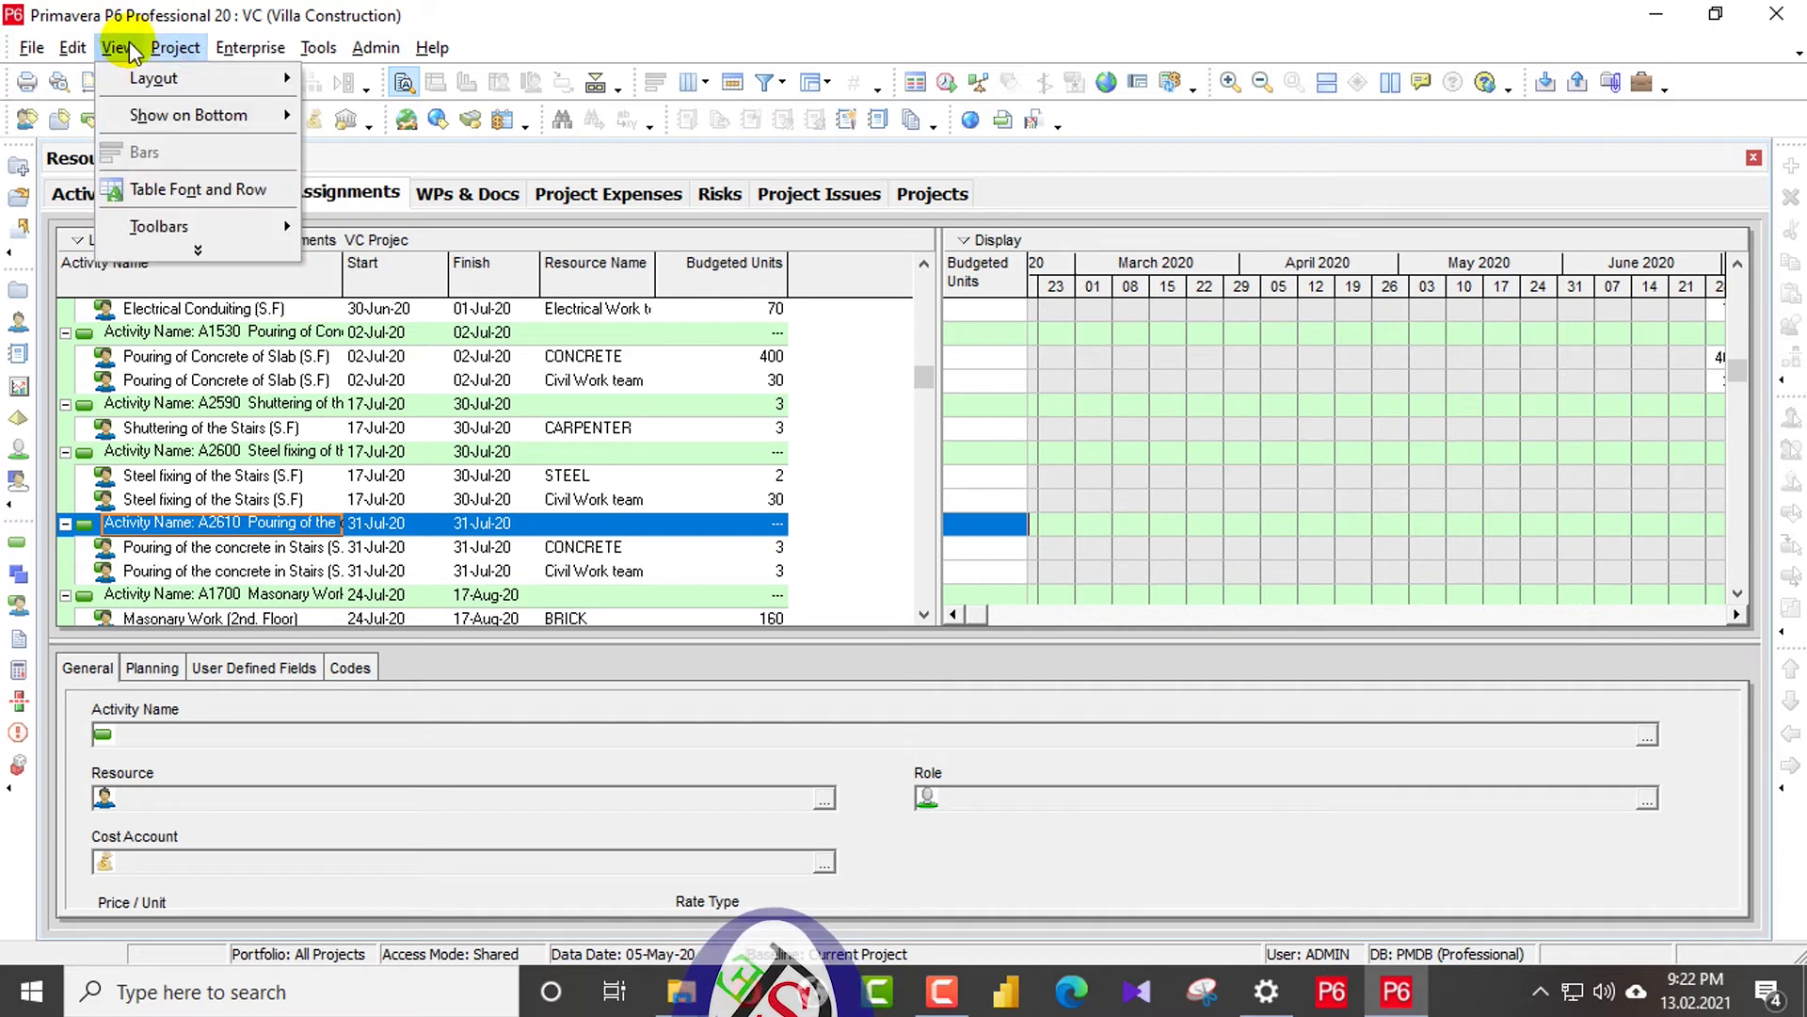
{"action": "mouse_move", "coordinate": [151, 78]}
{"action": "left_click", "coordinate": [386, 78]}
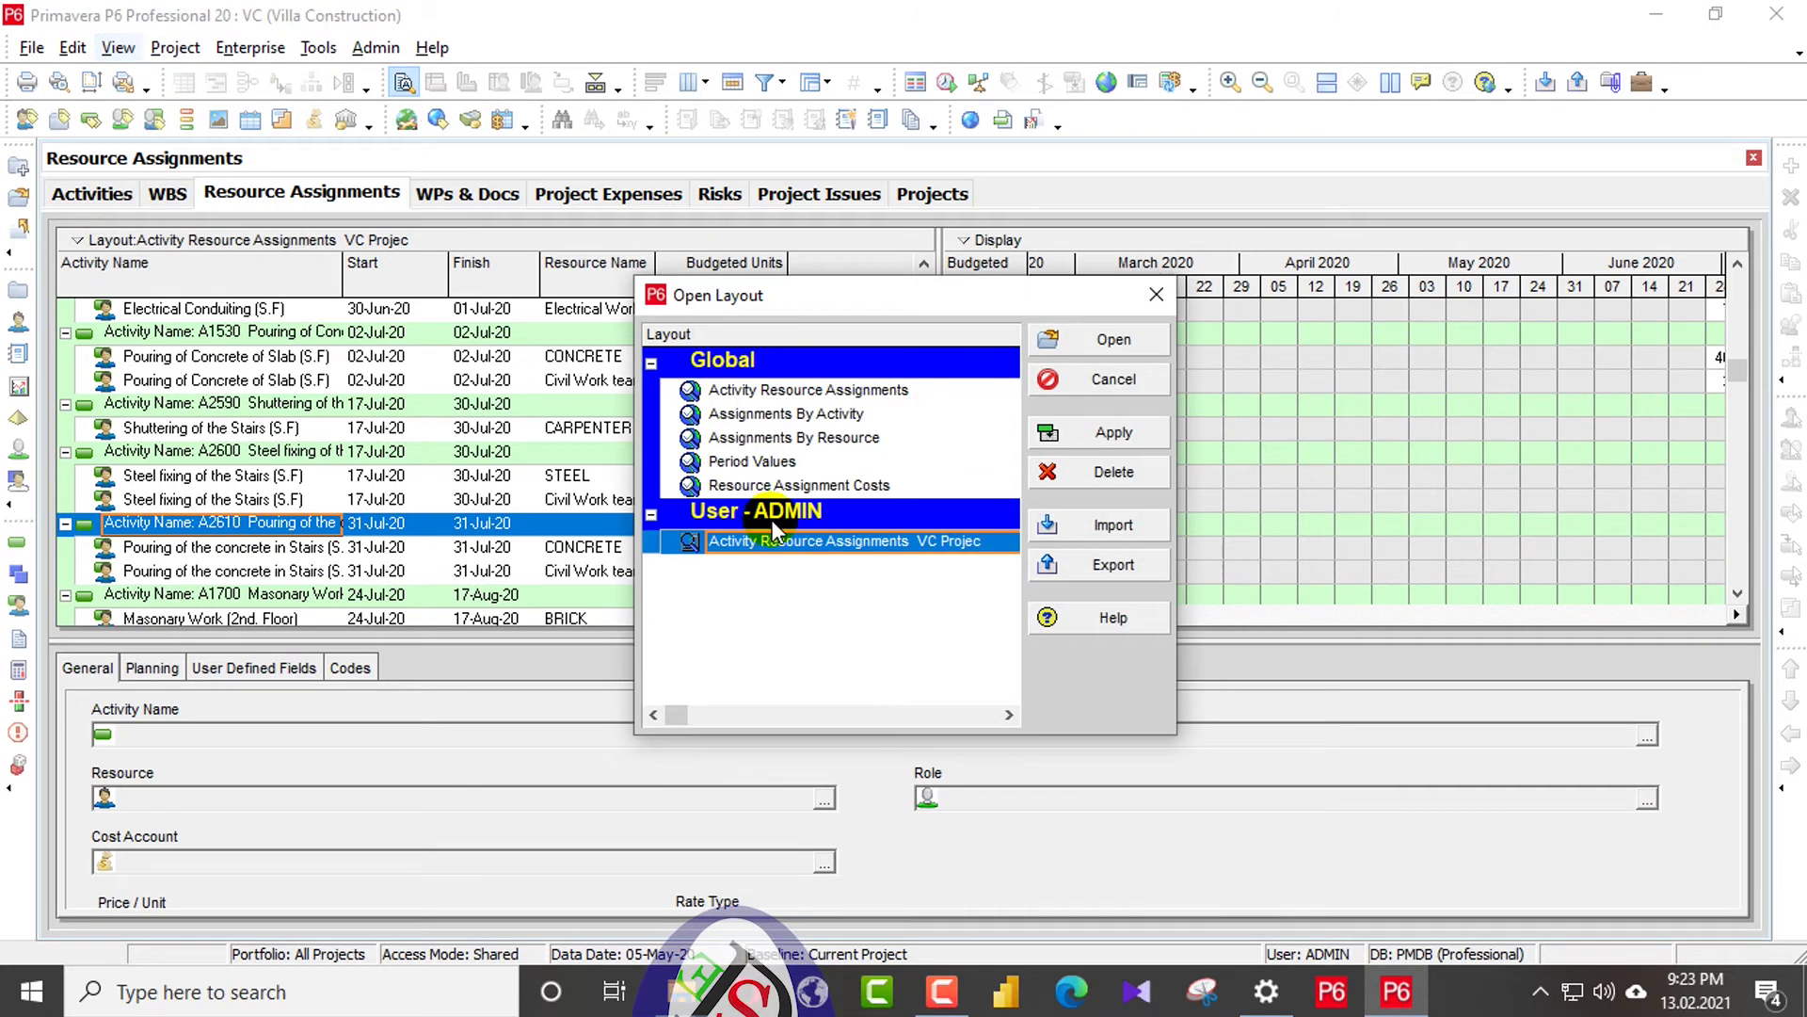
{"action": "left_click", "coordinate": [1102, 475]}
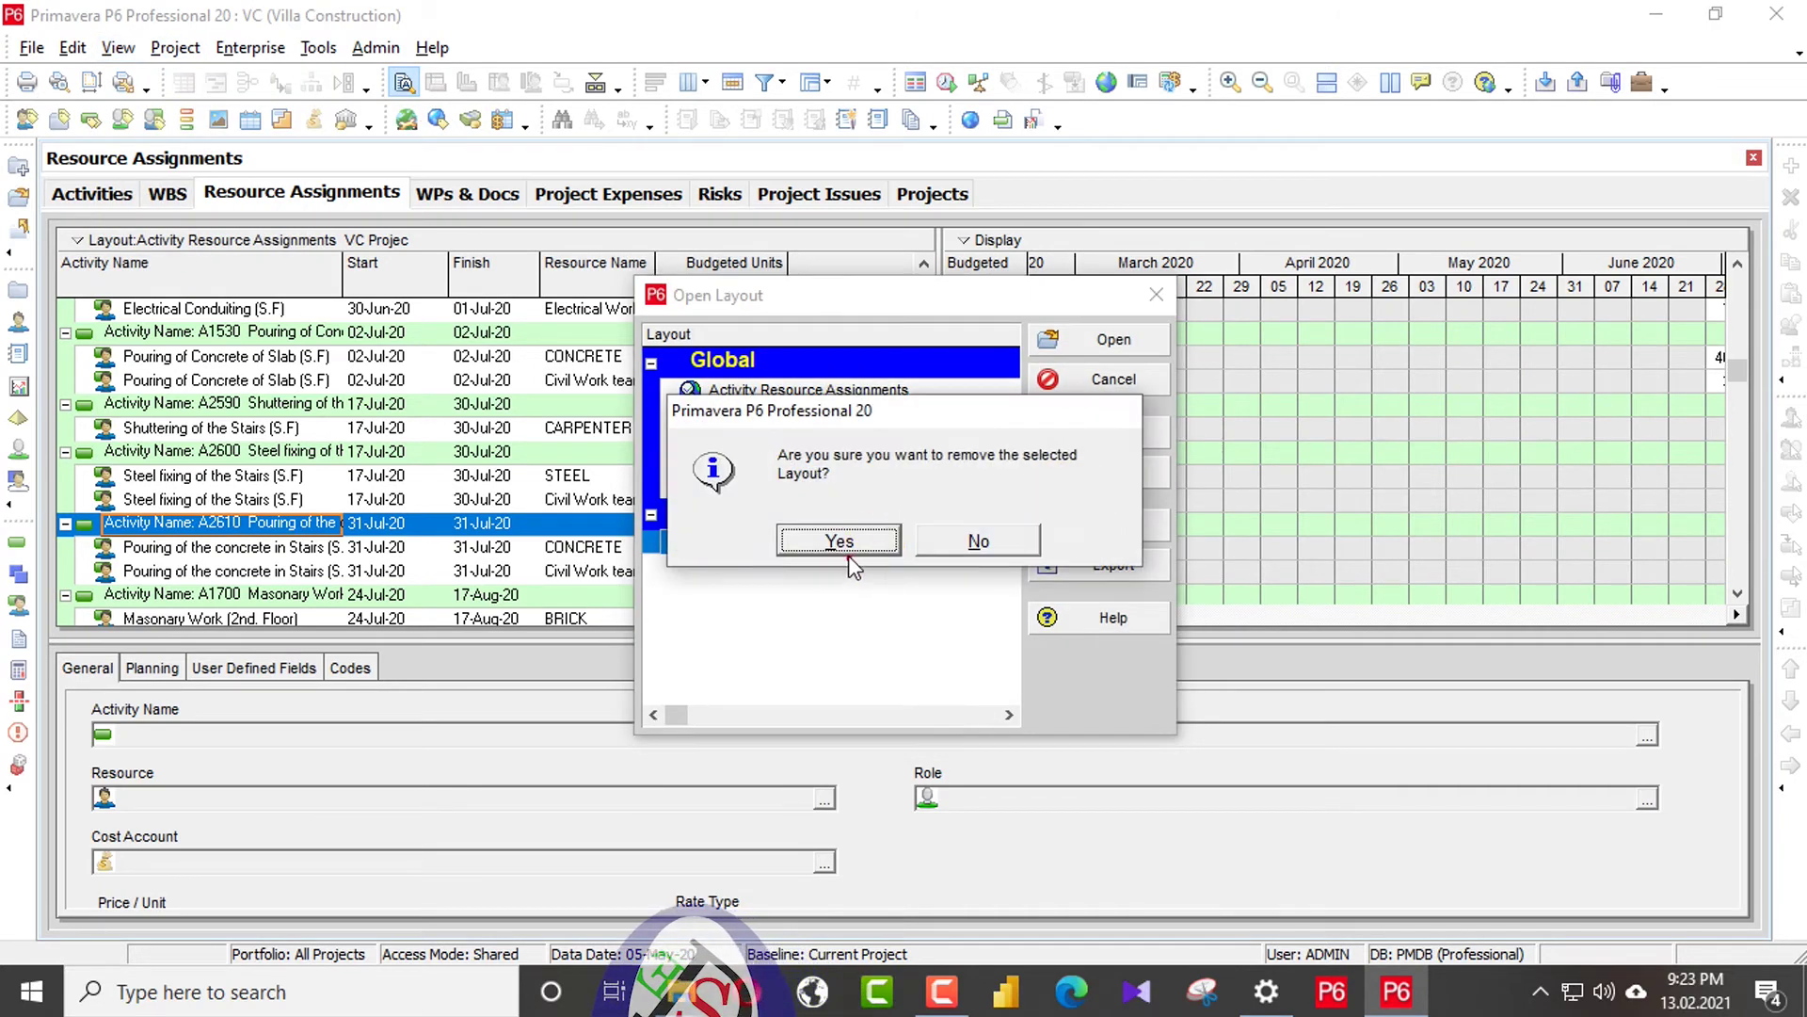
{"action": "left_click", "coordinate": [848, 529]}
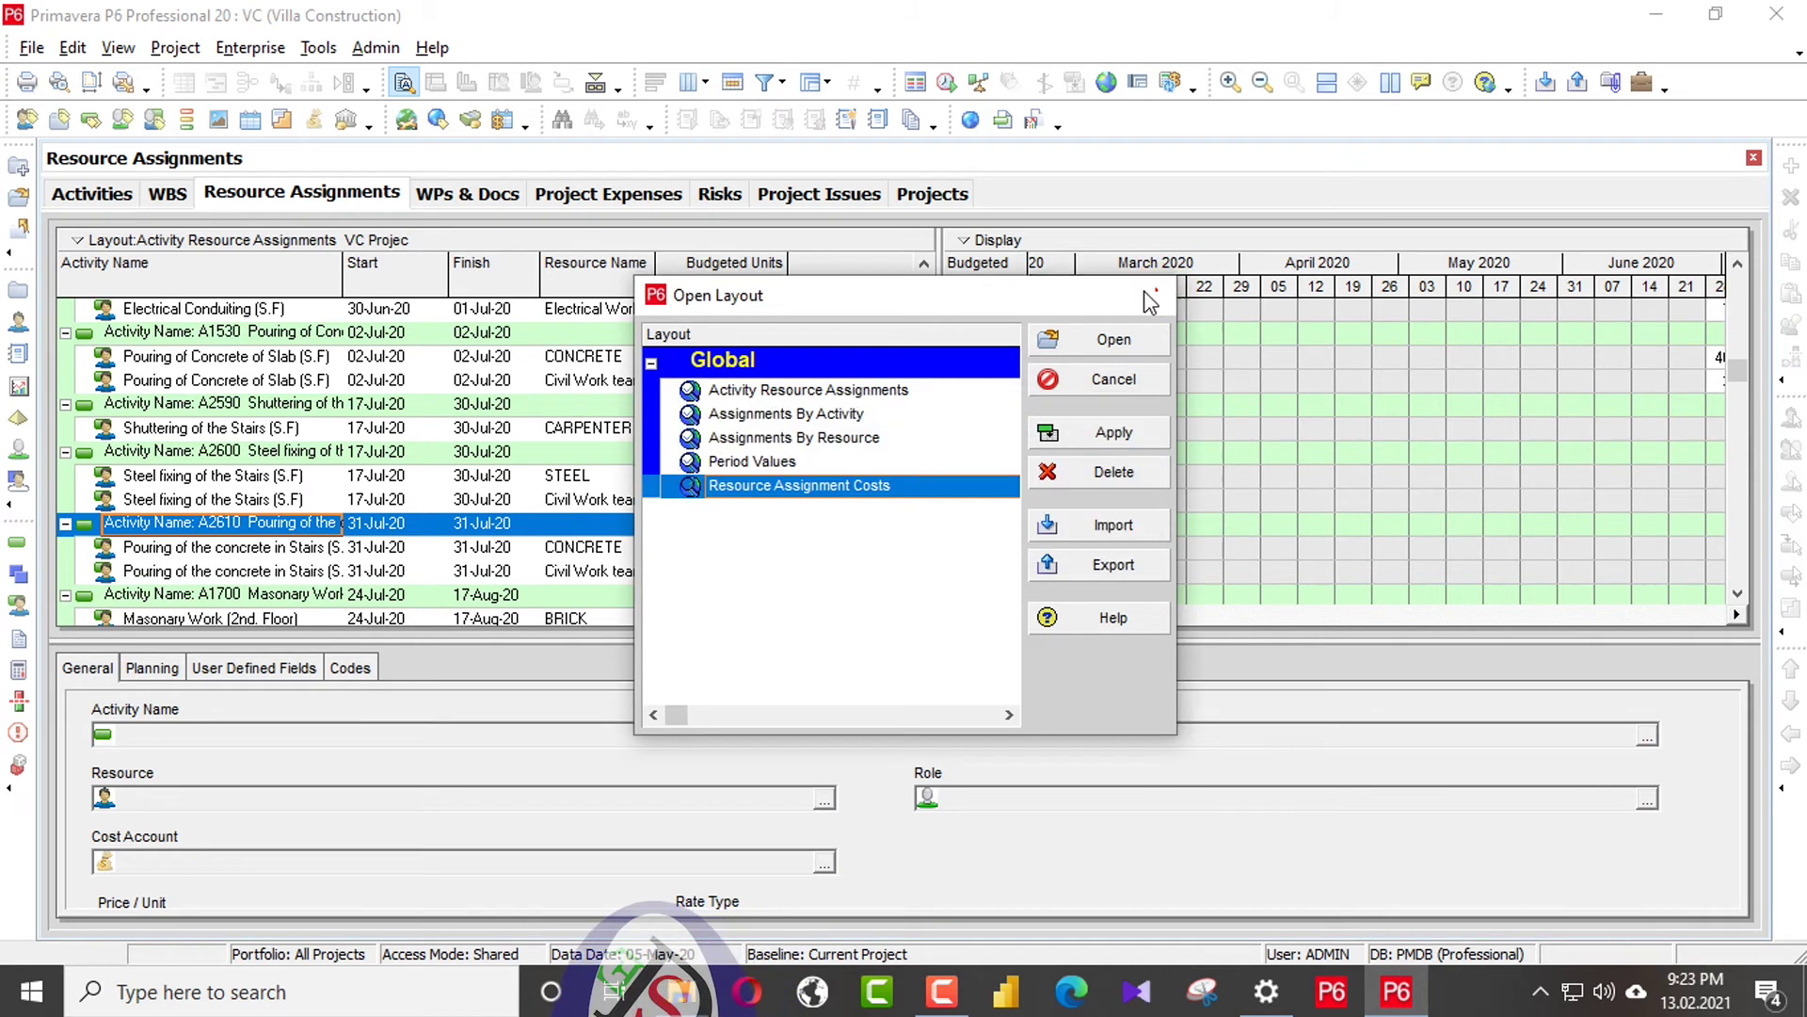
{"action": "left_click", "coordinate": [1156, 294]}
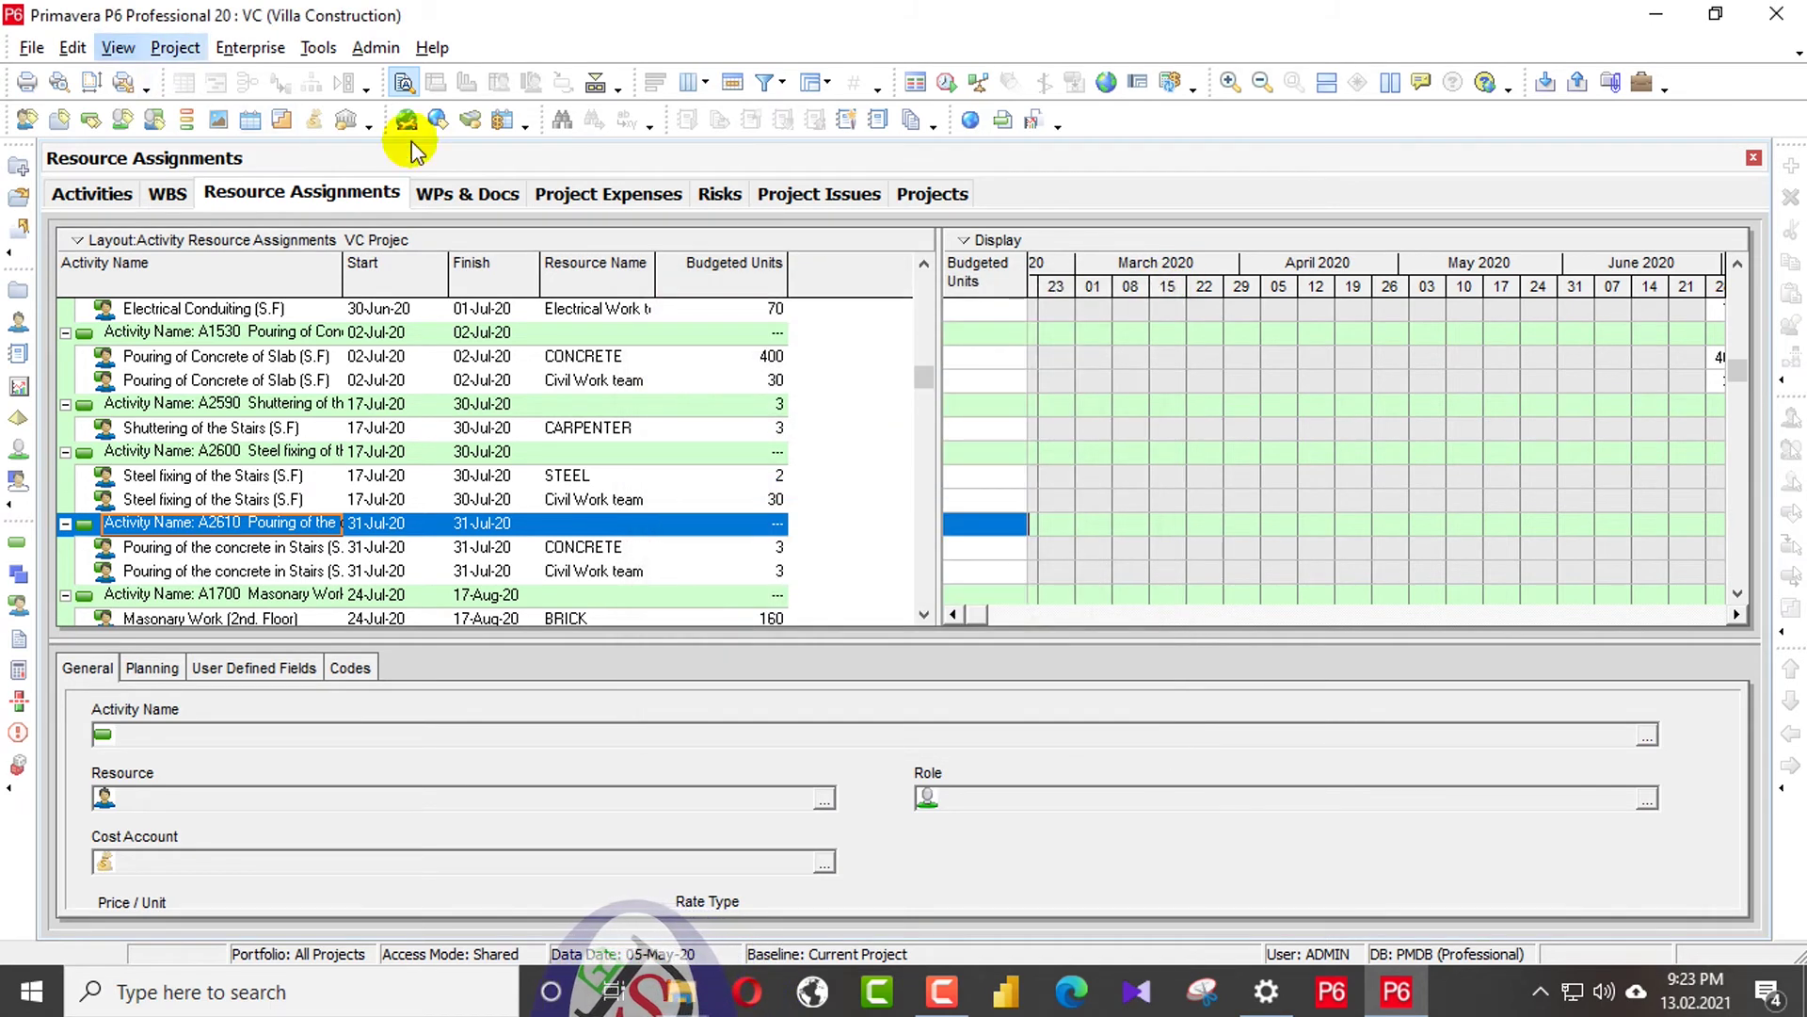
- Delete the Projects VC layout from the Projects view and exit P6
{"action": "left_click", "coordinate": [928, 200]}
{"action": "left_click", "coordinate": [117, 47]}
{"action": "mouse_move", "coordinate": [156, 78]}
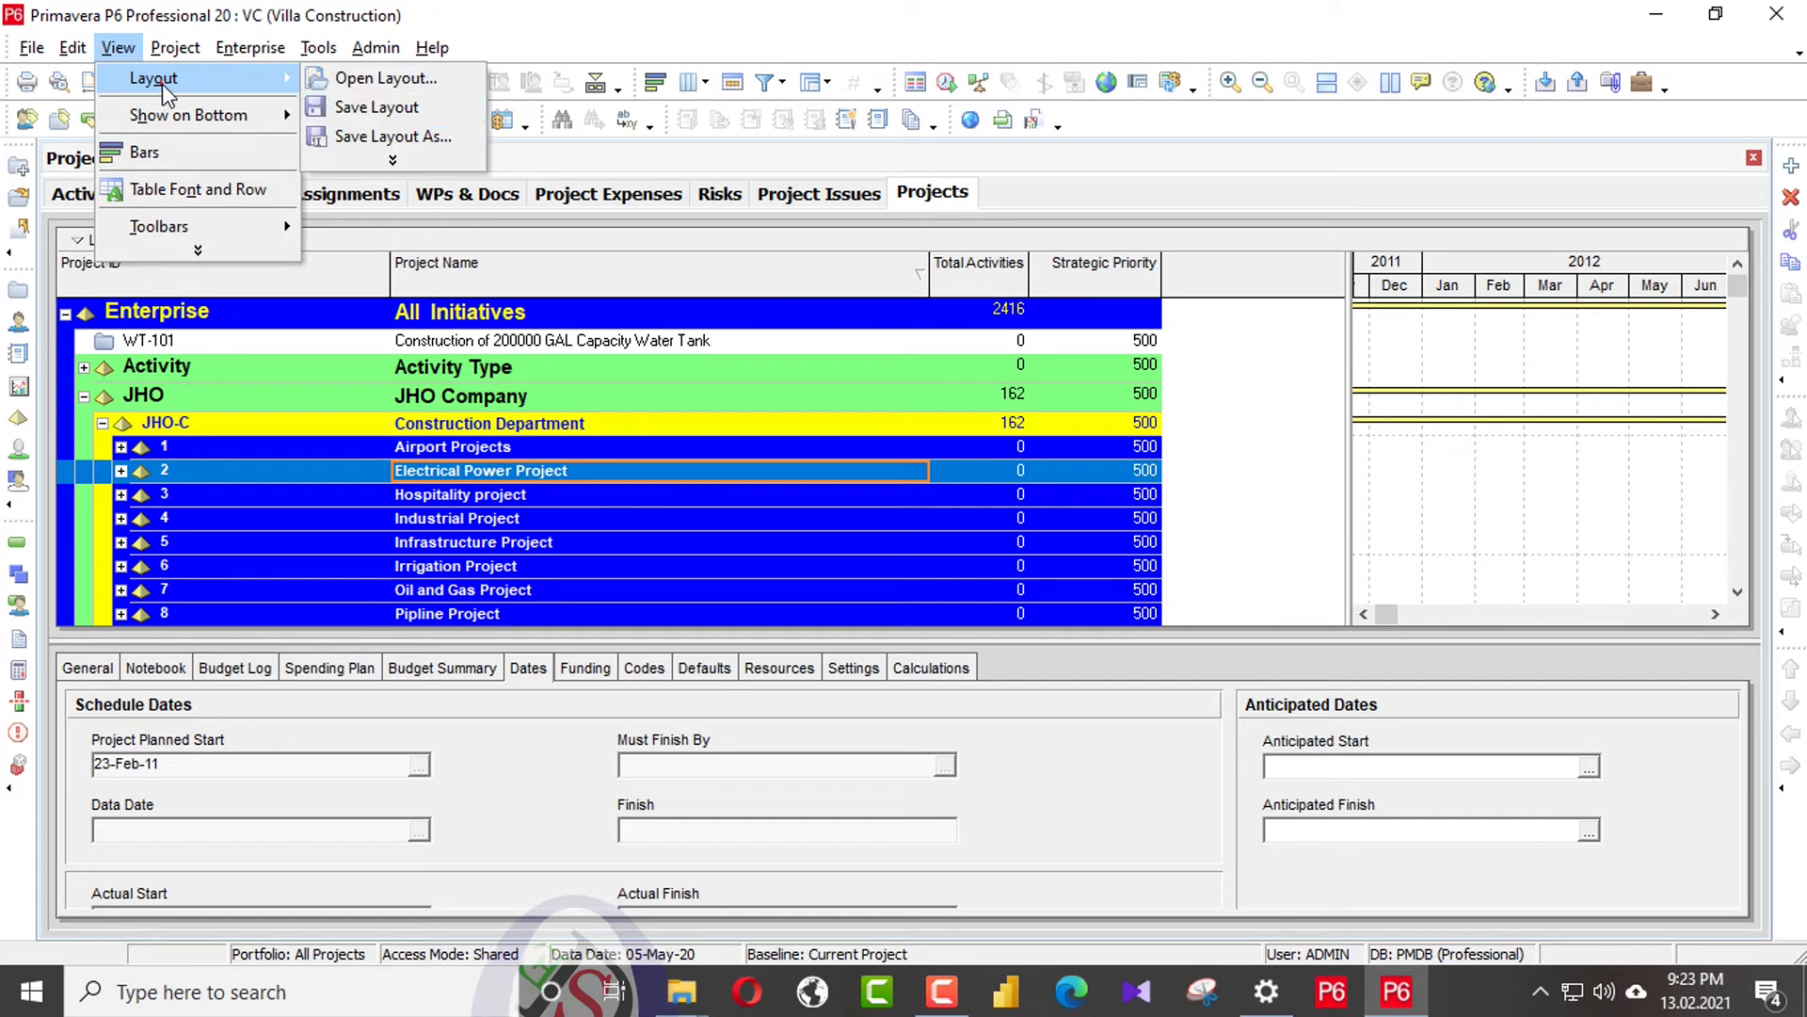
{"action": "left_click", "coordinate": [401, 78]}
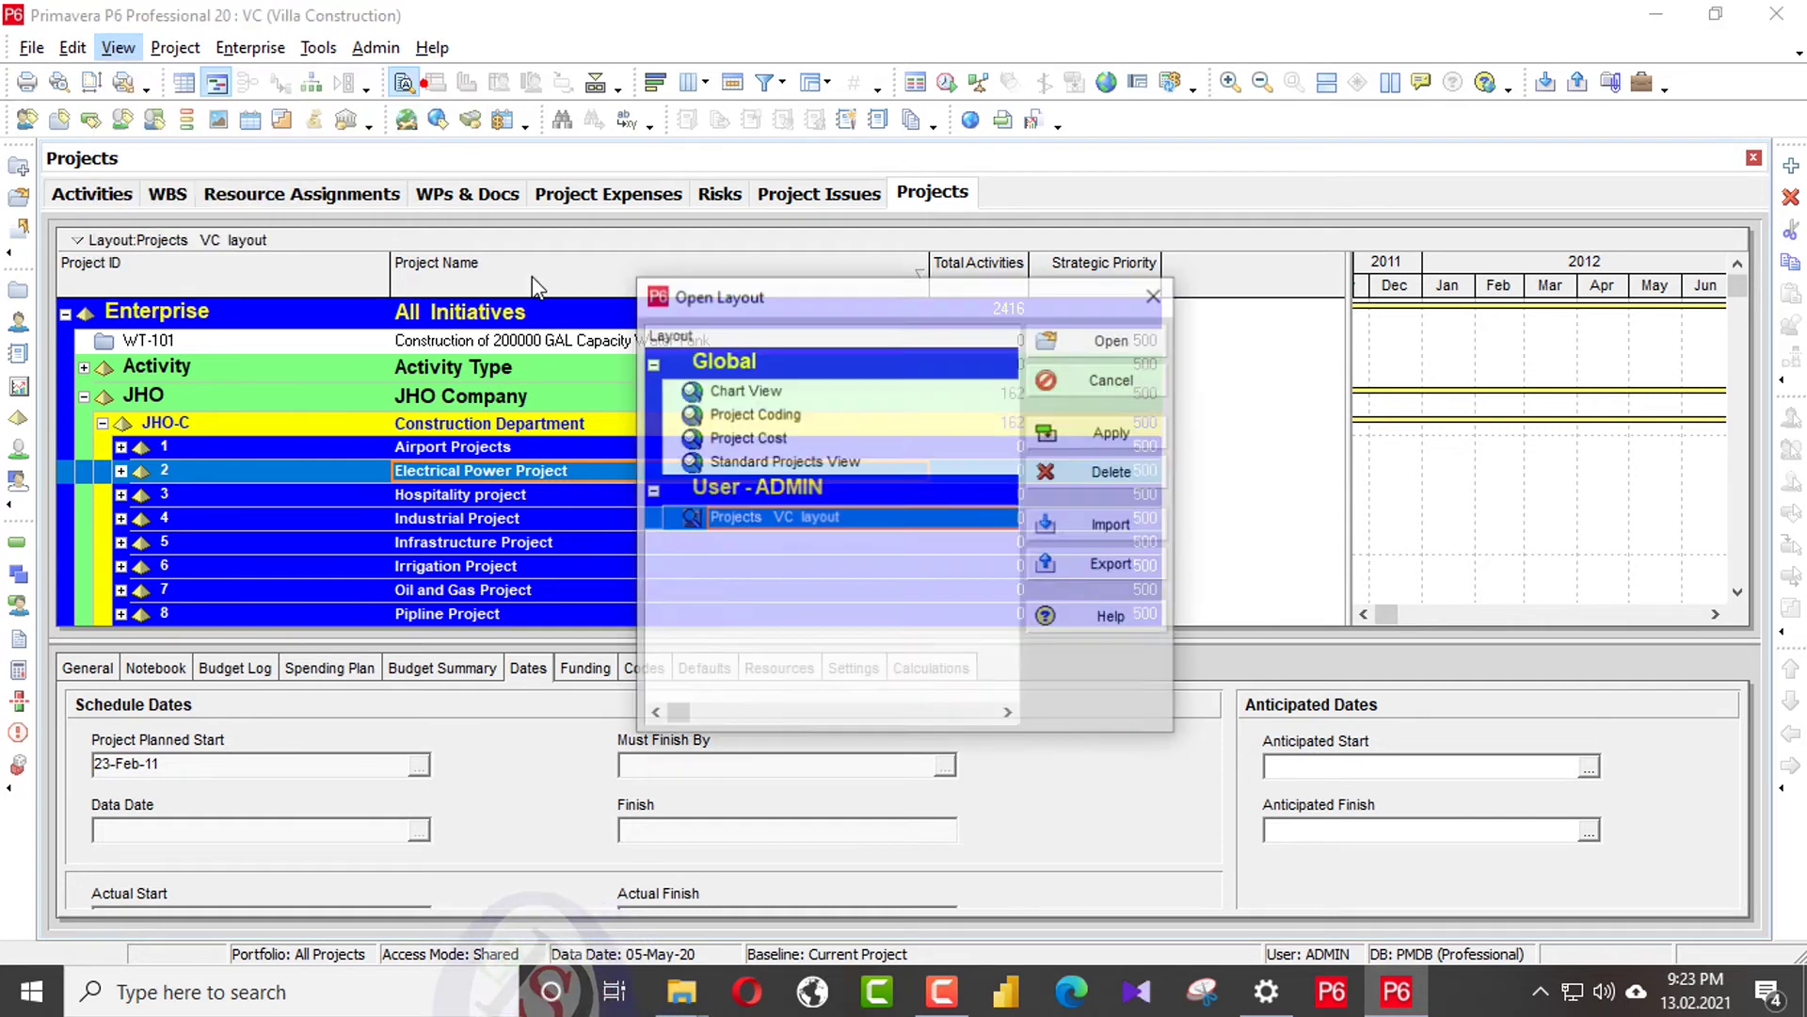
{"action": "left_click", "coordinate": [1111, 473]}
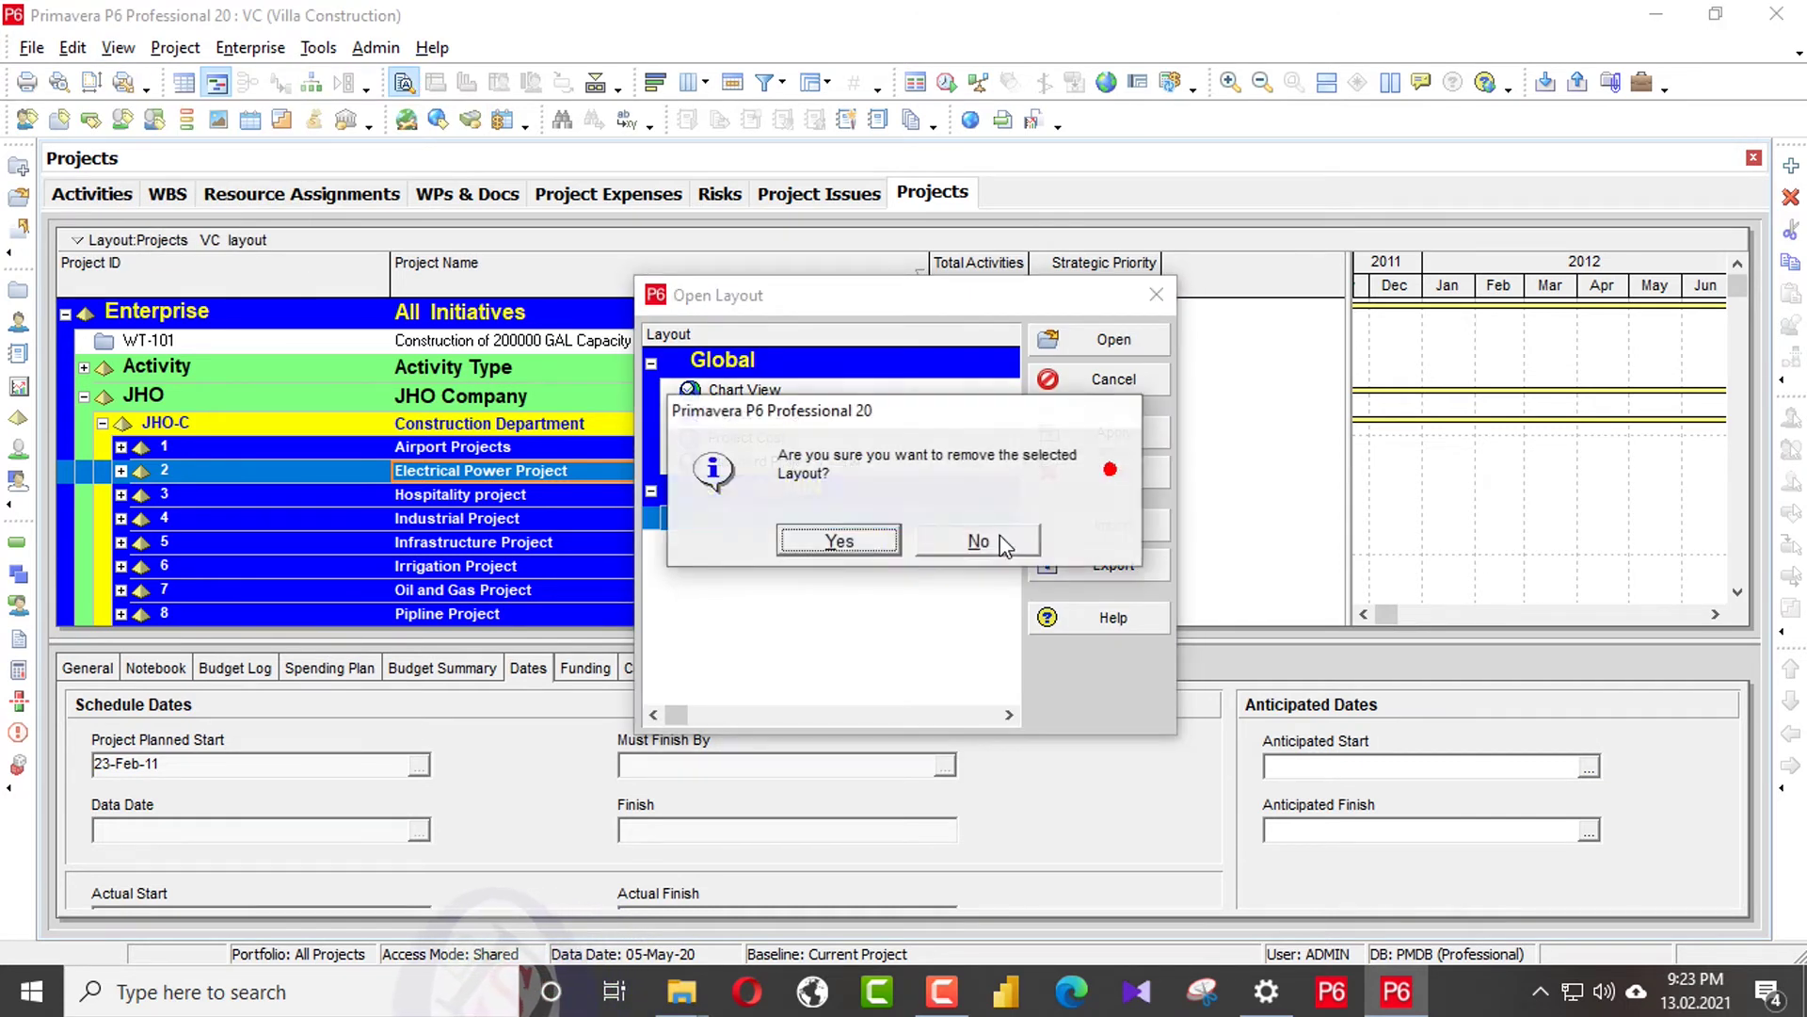
{"action": "left_click", "coordinate": [868, 536]}
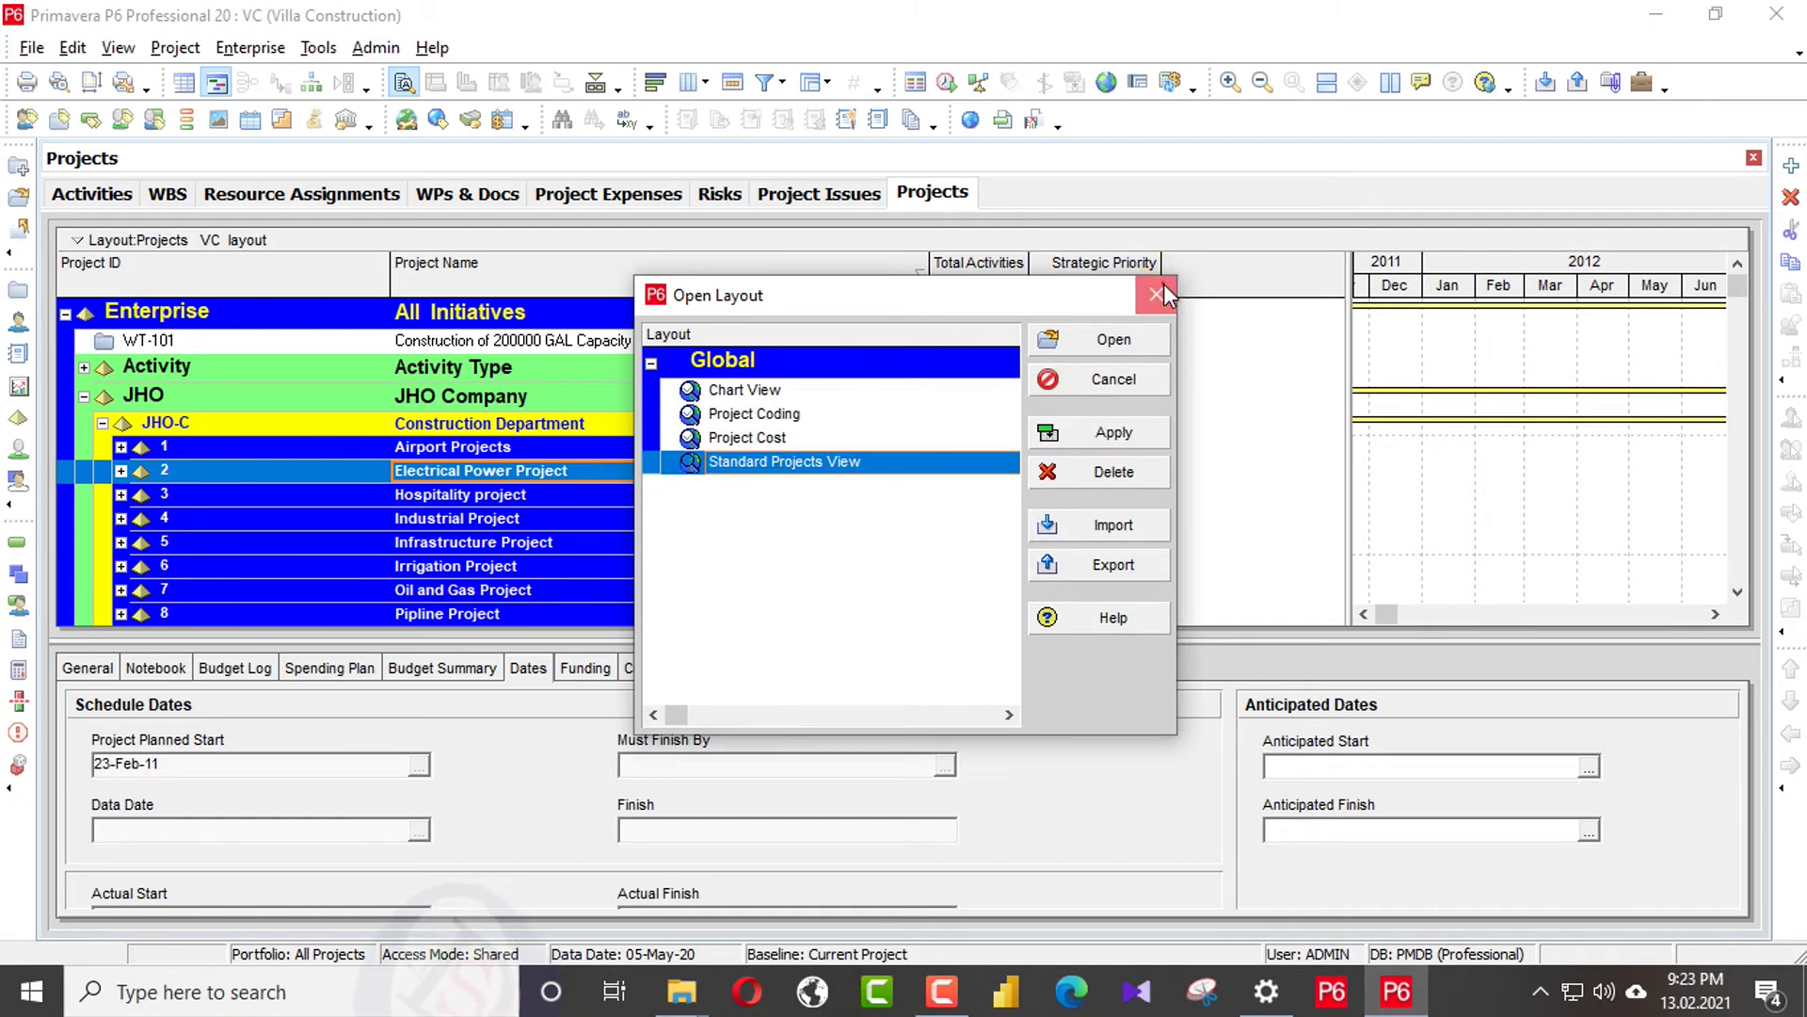
{"action": "left_click", "coordinate": [1158, 294]}
{"action": "left_click", "coordinate": [1770, 11]}
{"action": "left_click", "coordinate": [817, 529]}
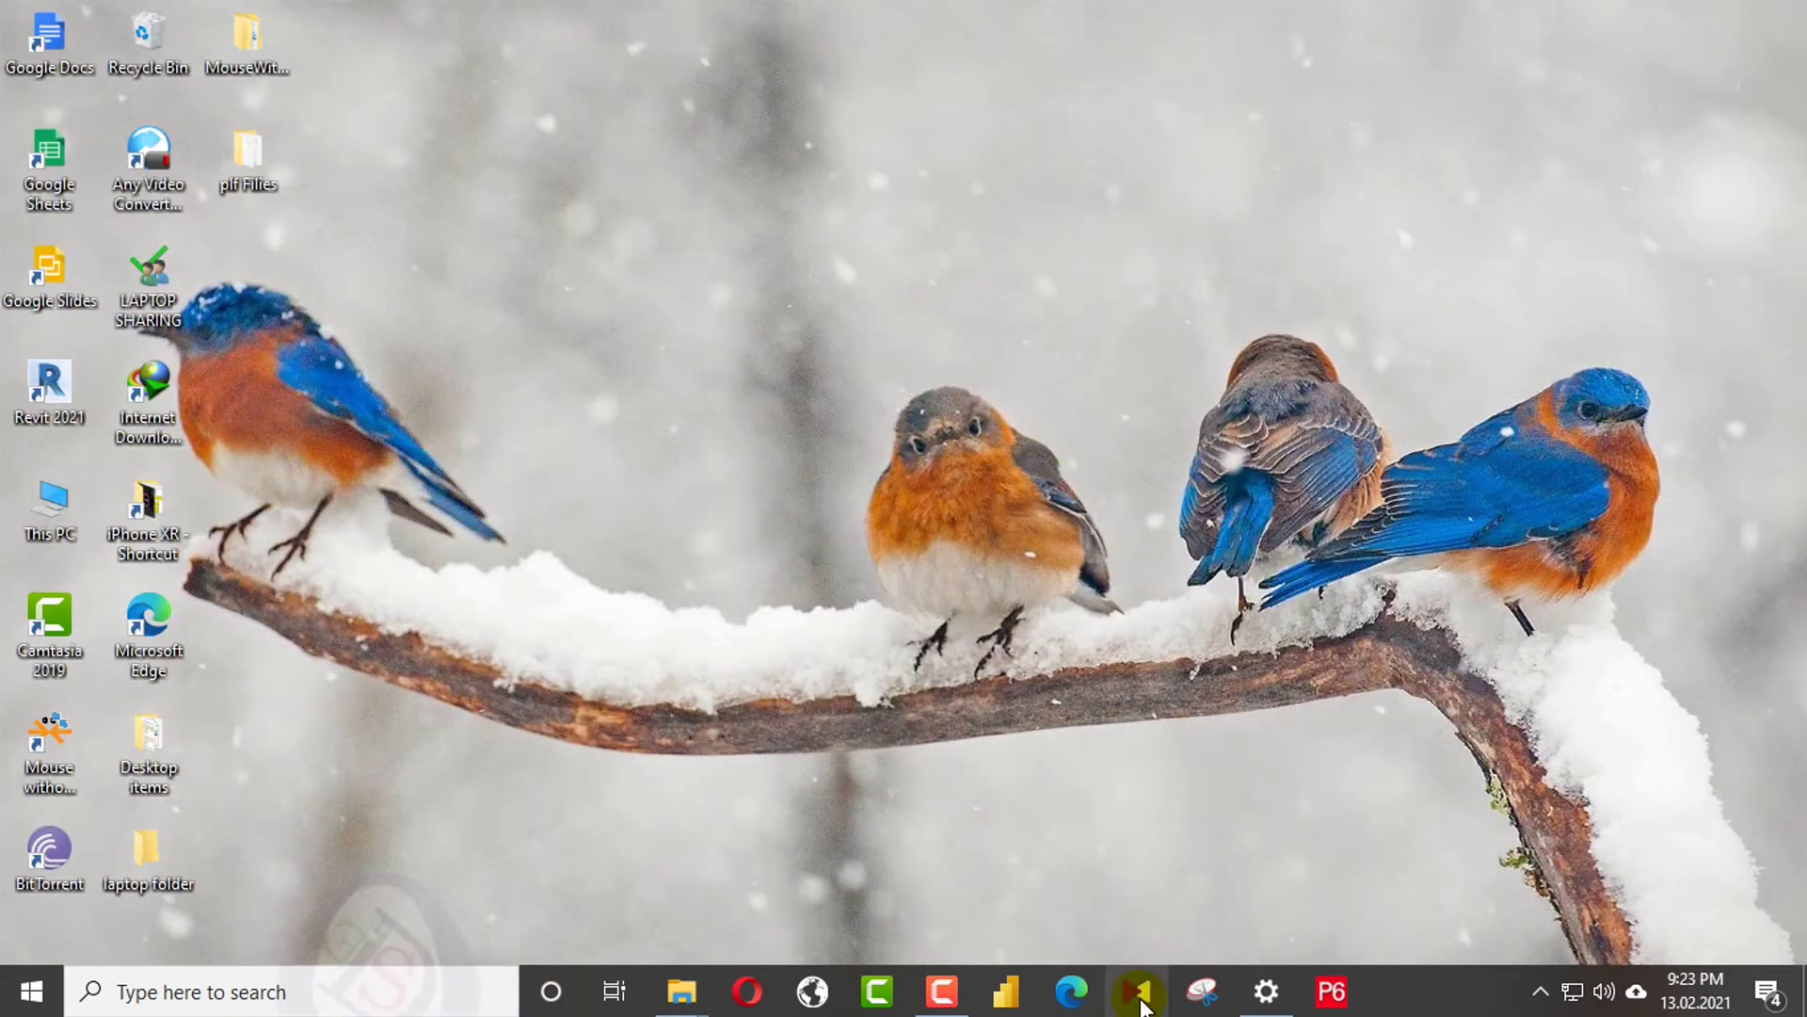
- Relaunch P6 from the taskbar and log in with the account password
{"action": "left_click", "coordinate": [1335, 993]}
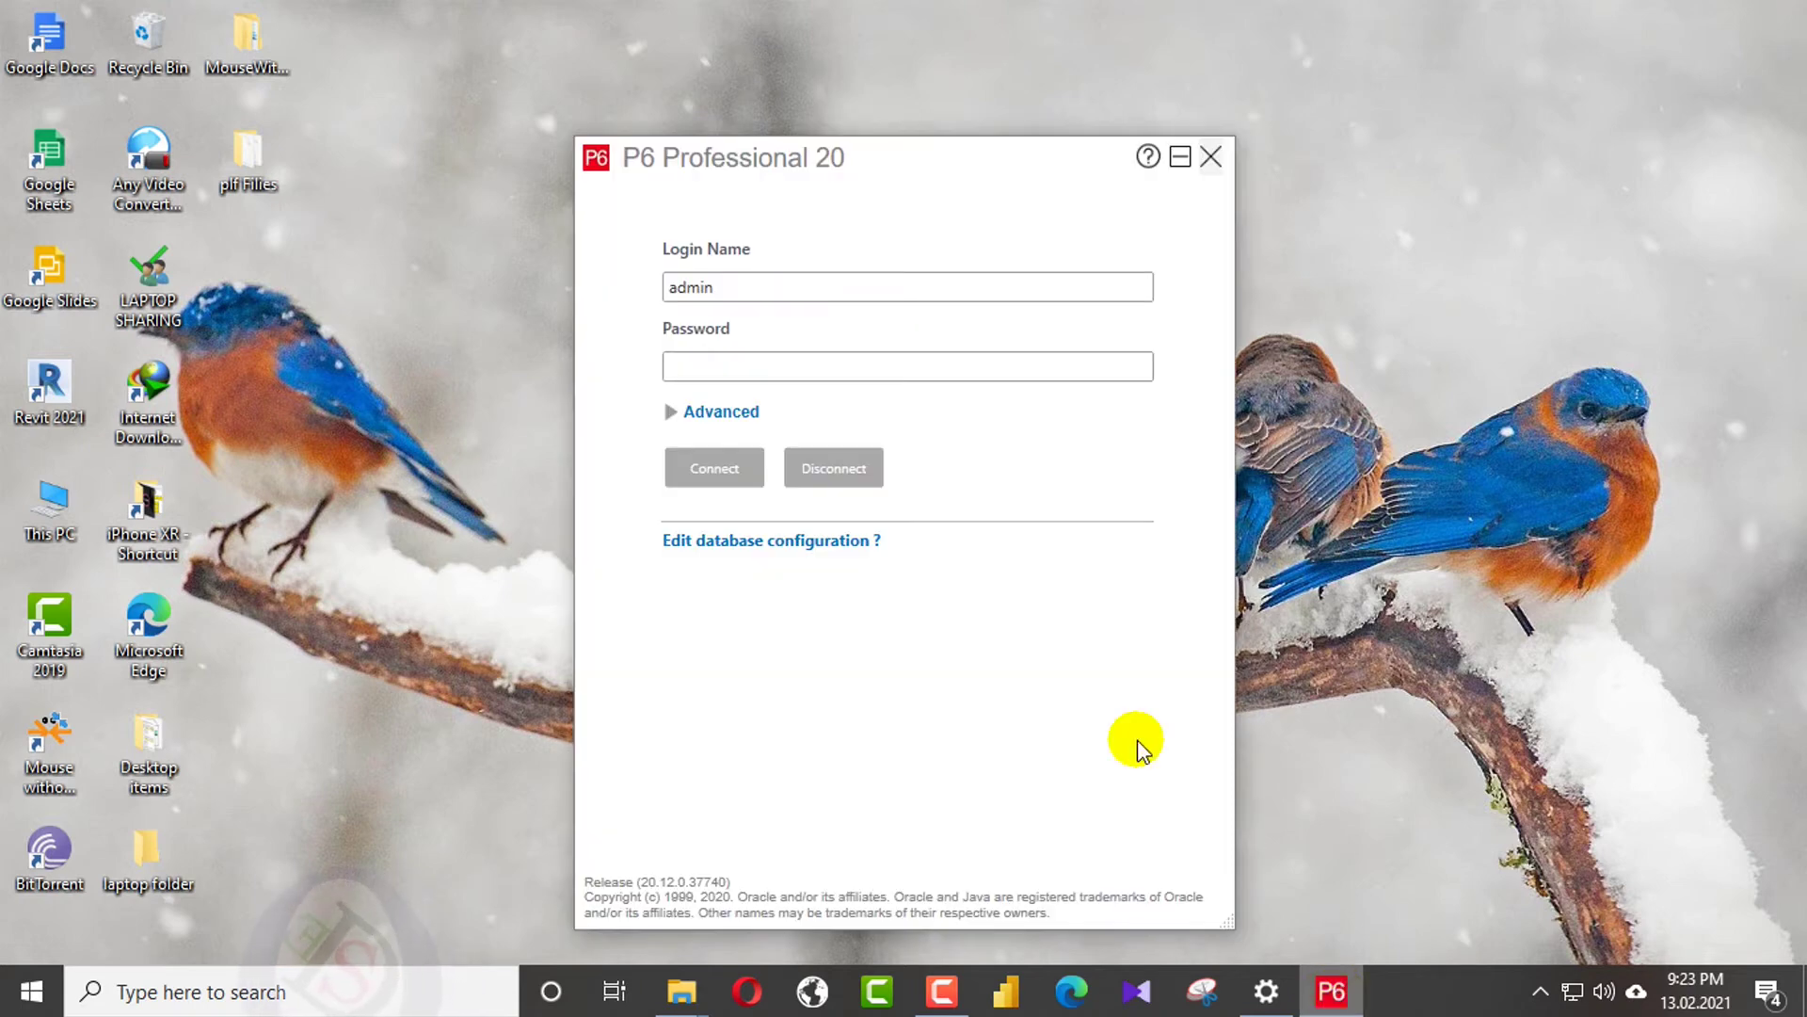
{"action": "left_click", "coordinate": [714, 357]}
{"action": "key", "text": "Return"}
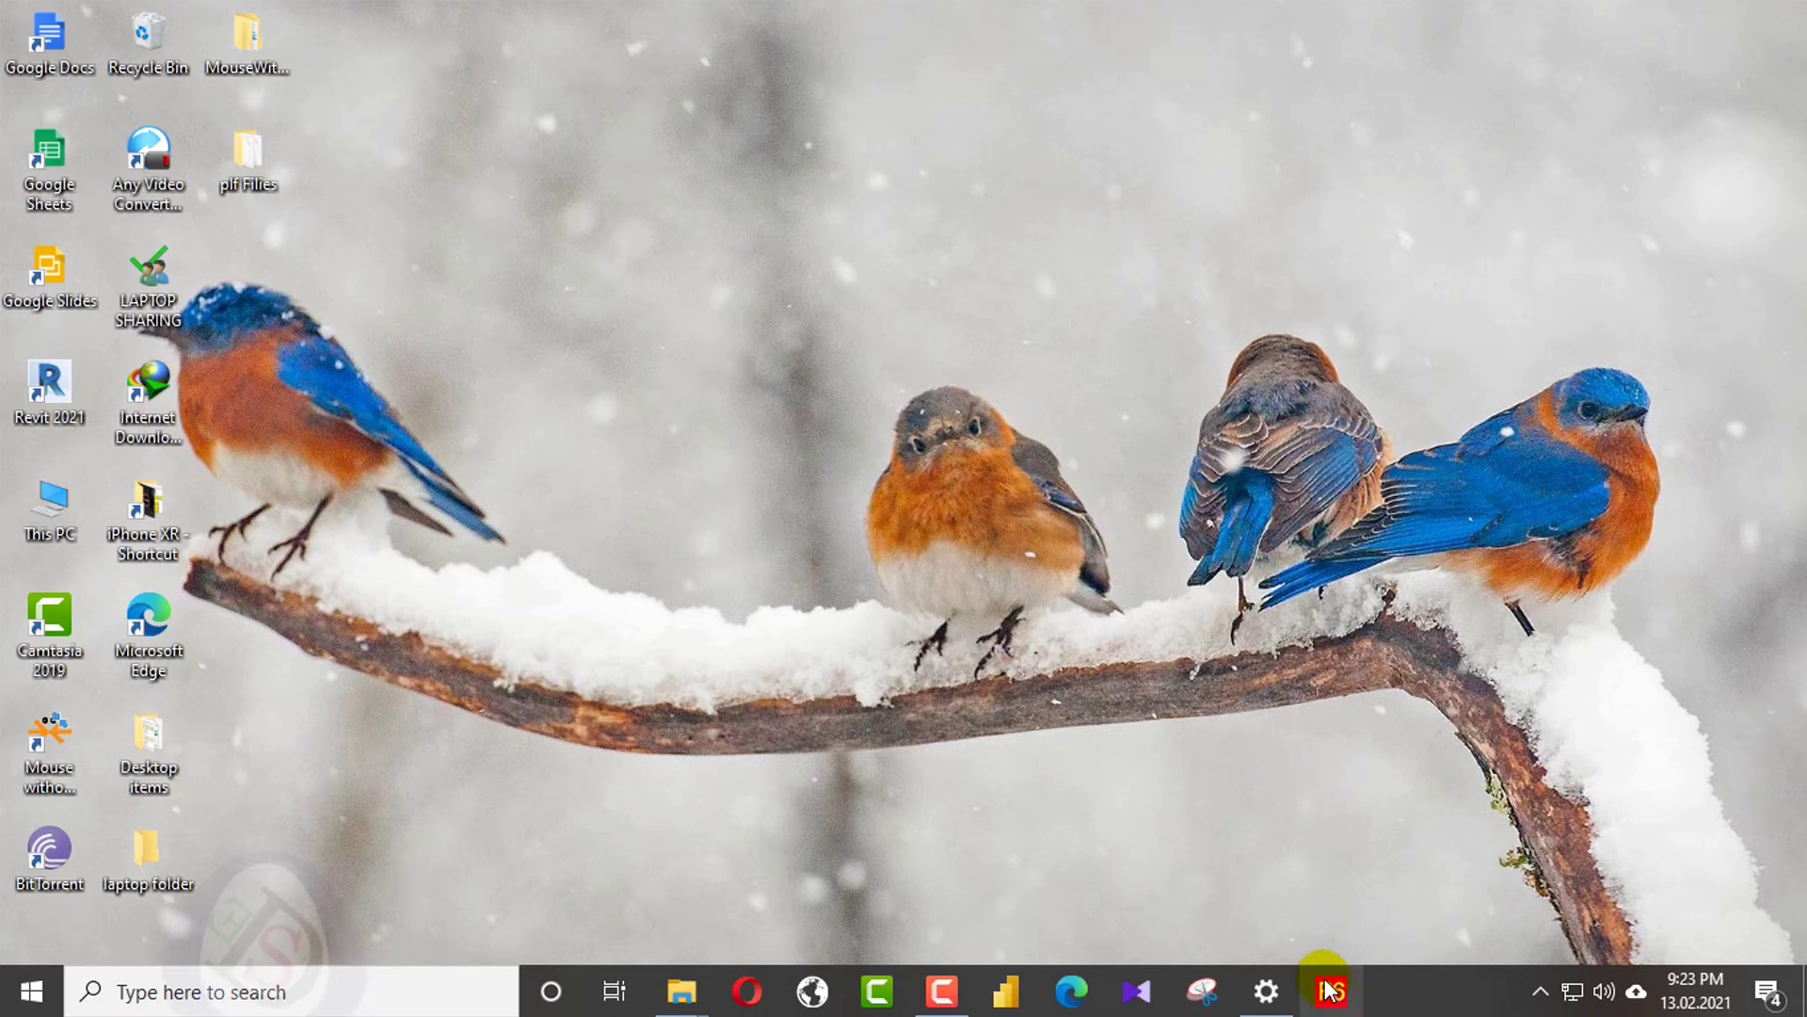
{"action": "left_click", "coordinate": [1330, 989]}
{"action": "key", "text": "Return"}
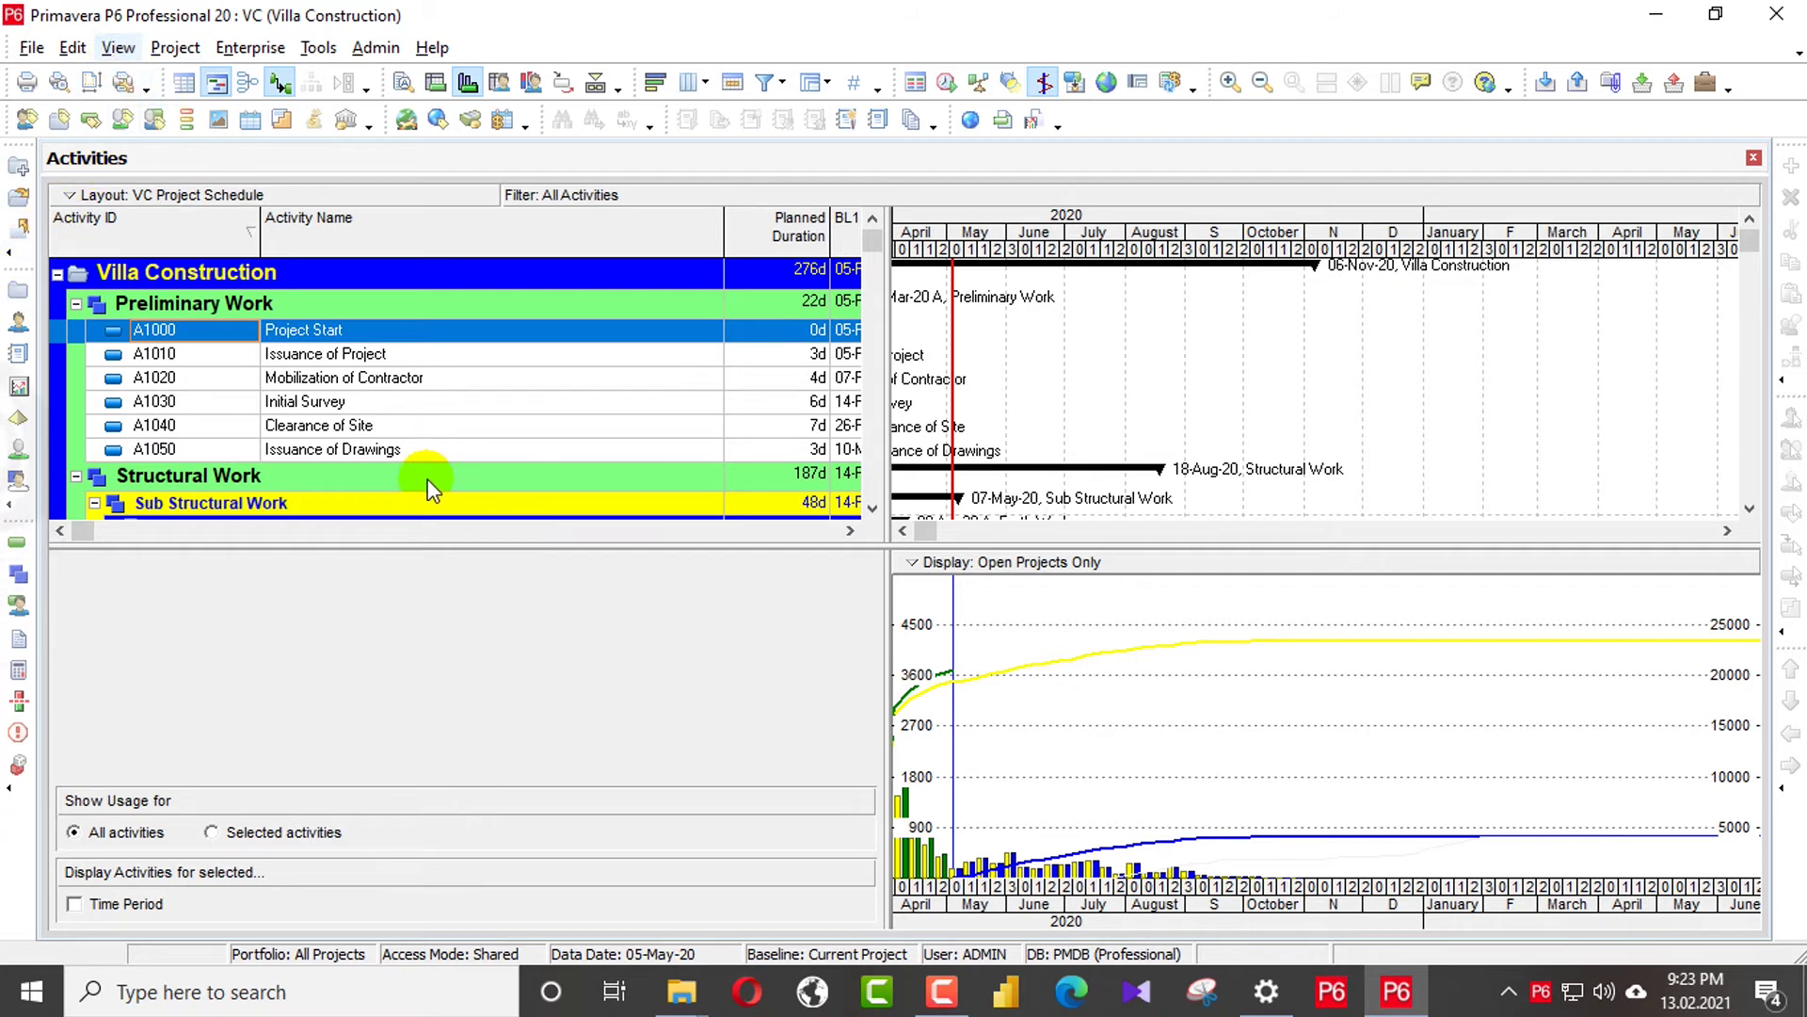
- Open the Activities layout list, discarding changes to the current layout
{"action": "left_click", "coordinate": [118, 48]}
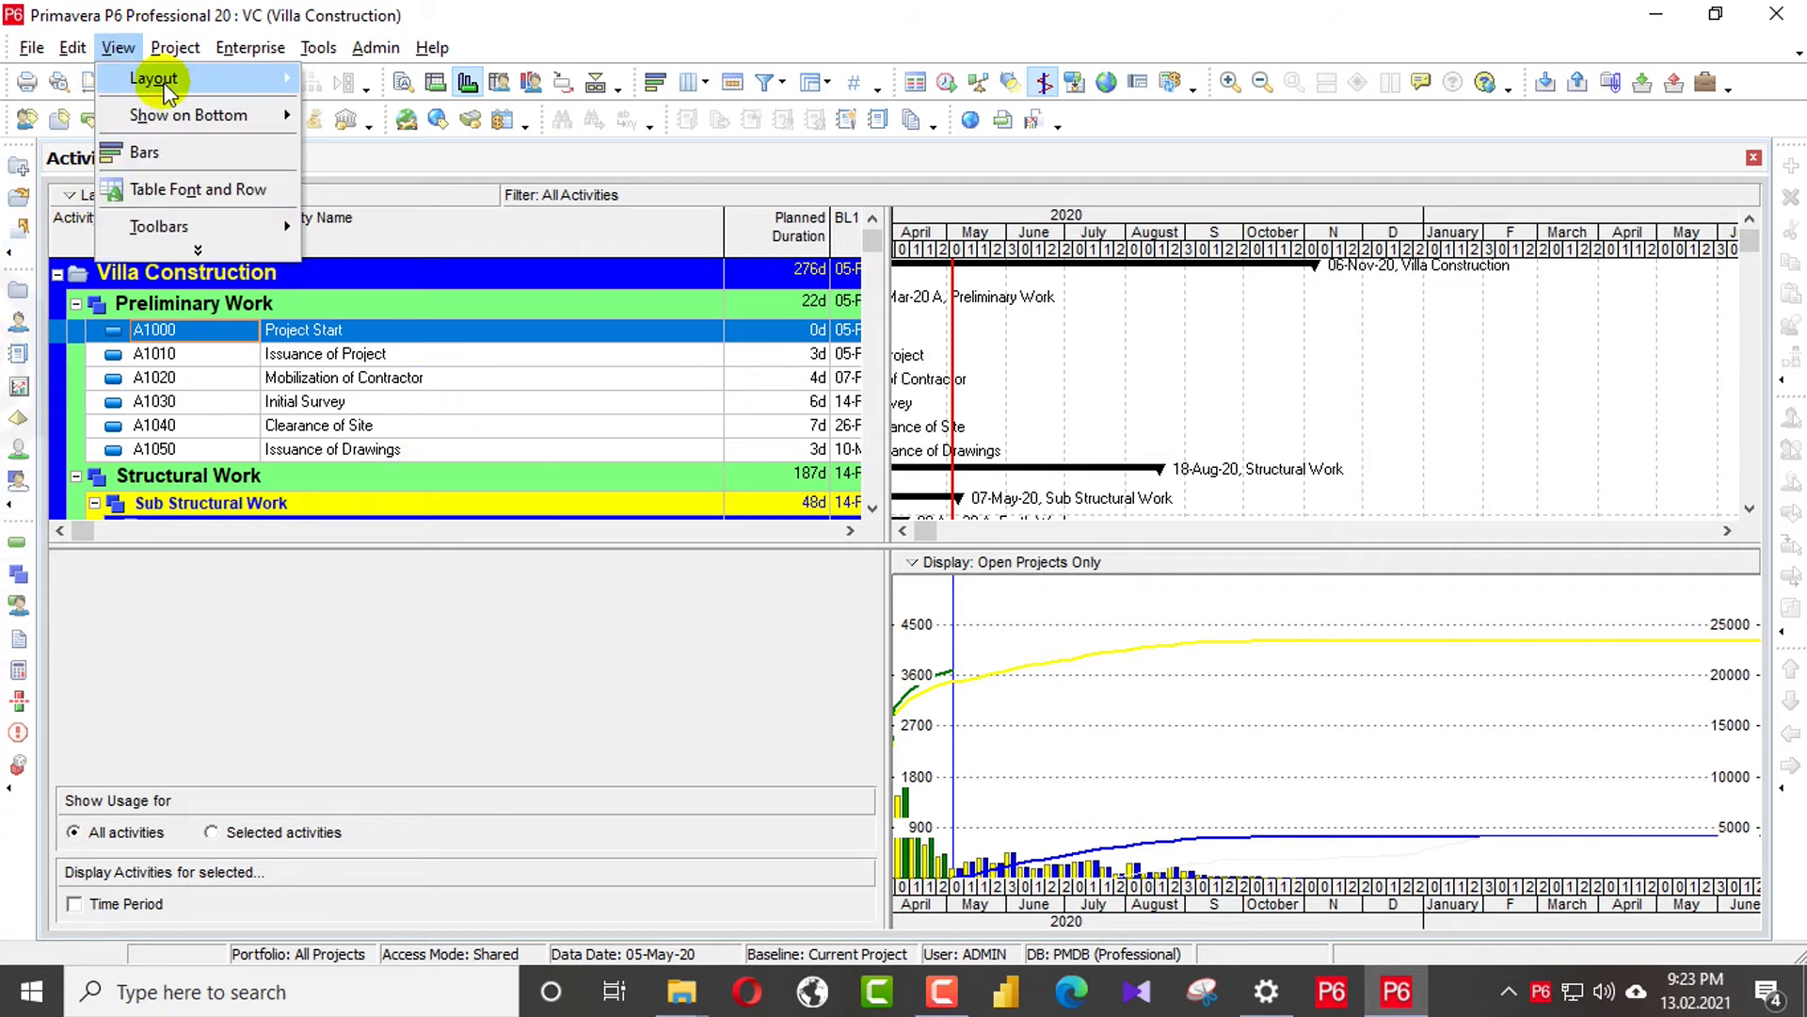
{"action": "left_click", "coordinate": [158, 80]}
{"action": "left_click", "coordinate": [417, 81]}
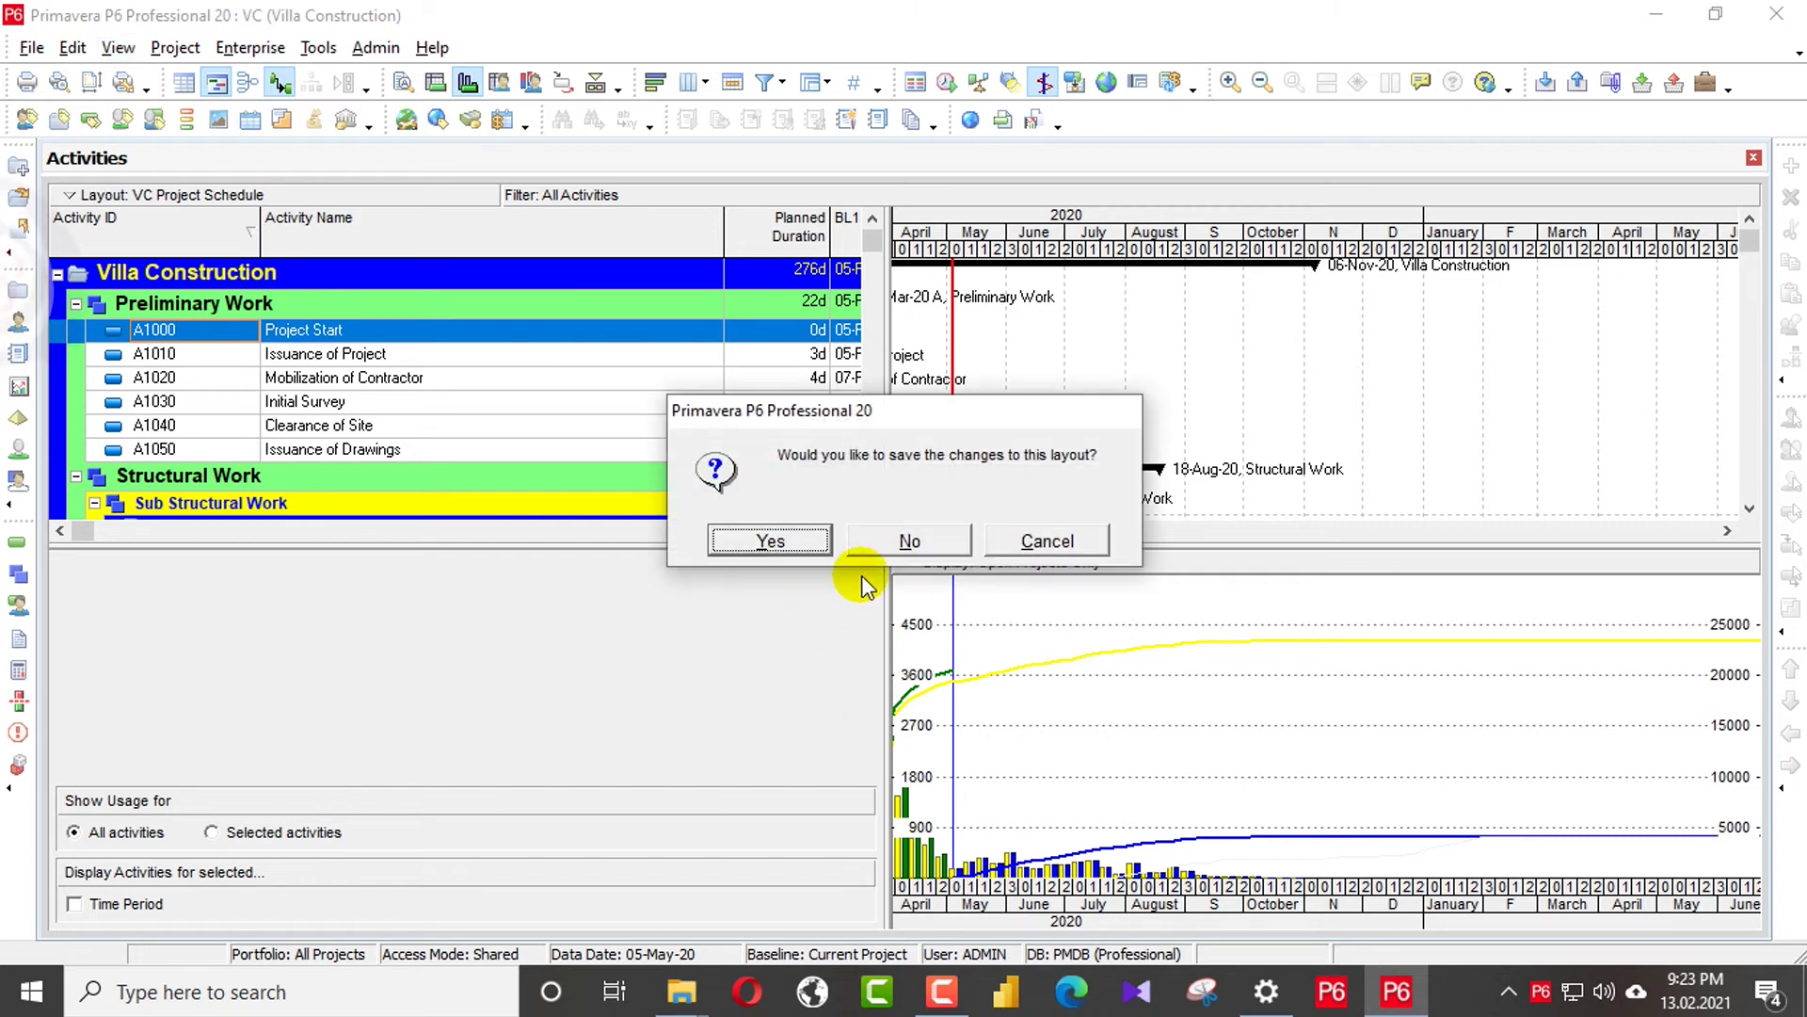
{"action": "left_click", "coordinate": [907, 541]}
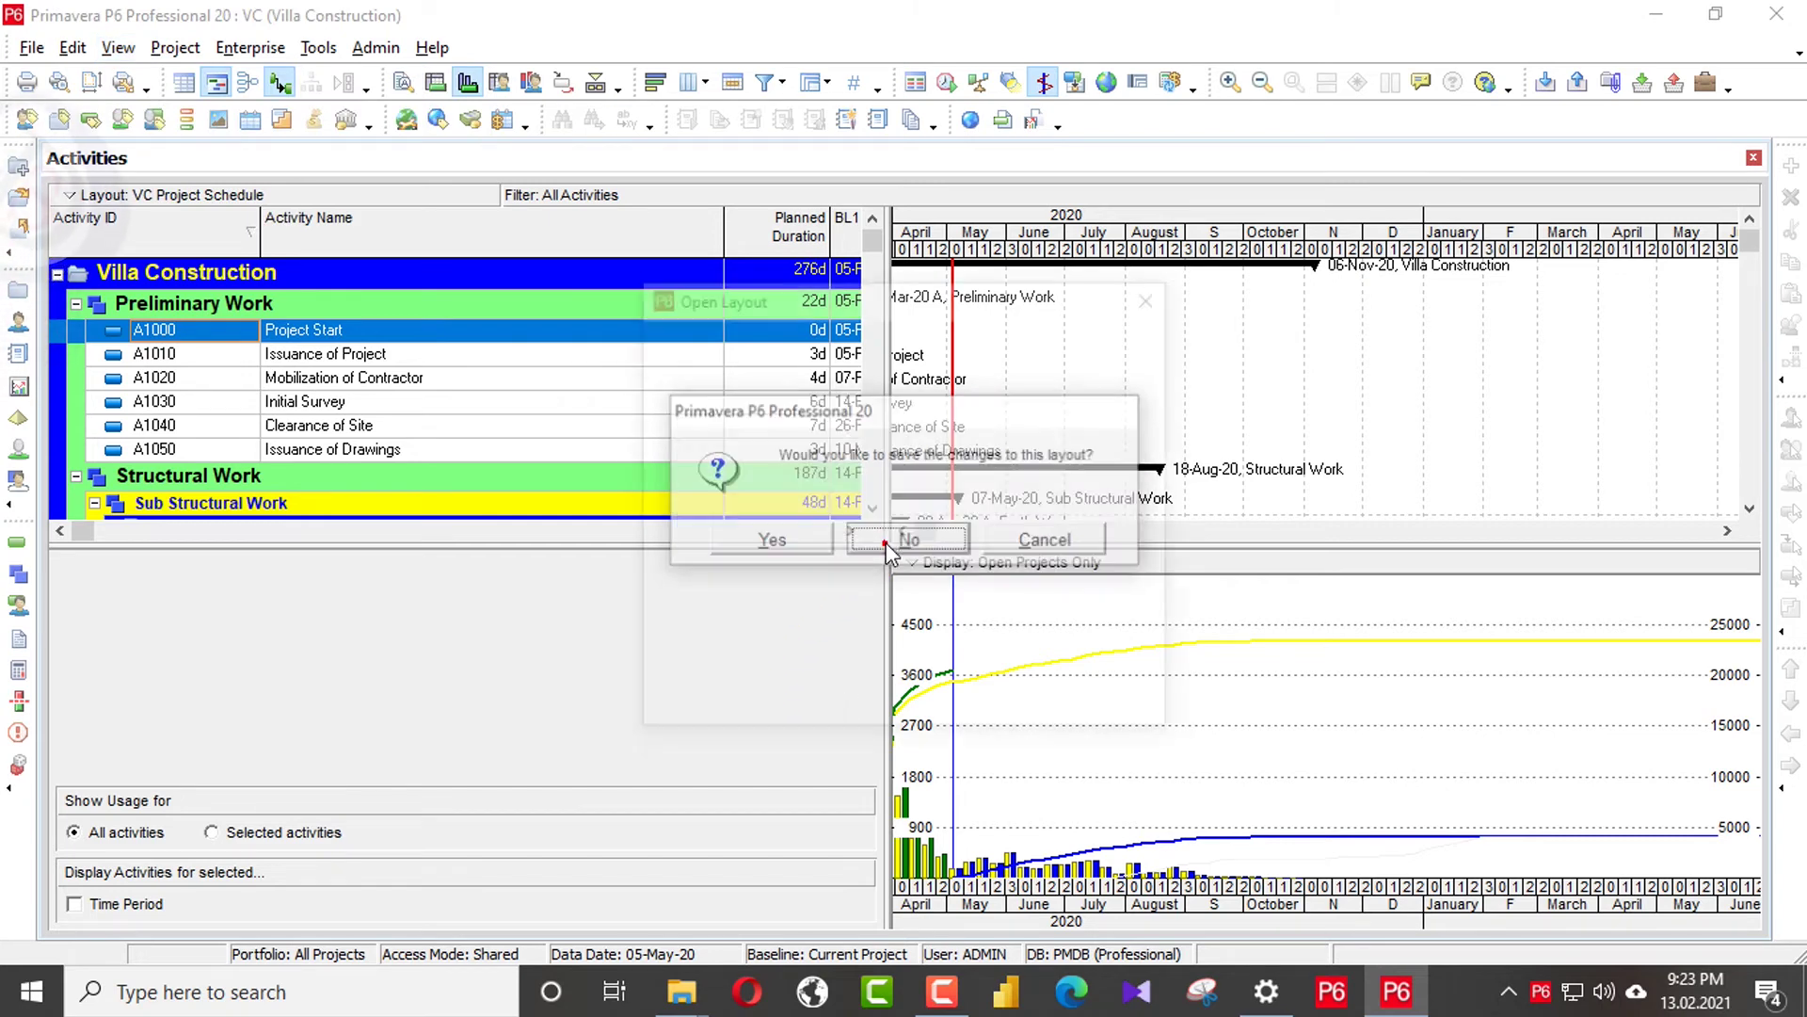
{"action": "scroll", "coordinate": [810, 579], "scroll_direction": "down", "scroll_amount": 7}
{"action": "scroll", "coordinate": [781, 579], "scroll_direction": "down", "scroll_amount": 2}
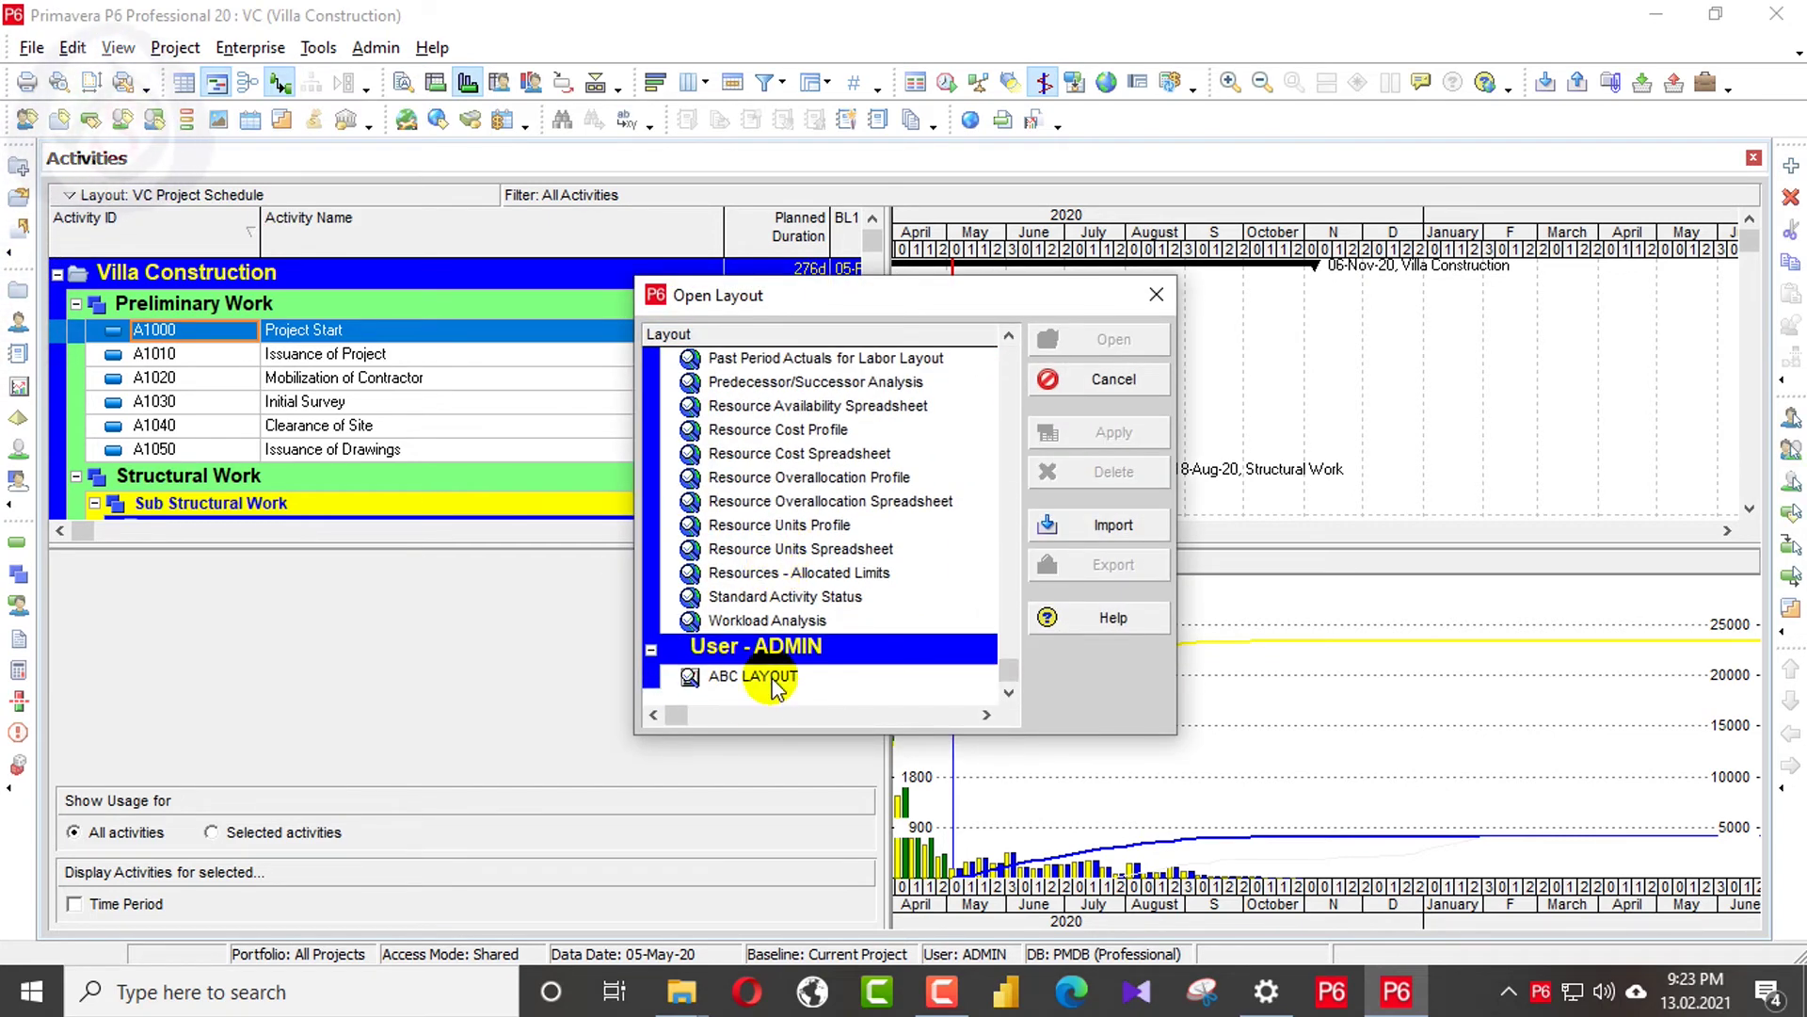
- Import VC Project Schedule.plf, save it, and apply it to the Activities view
{"action": "left_click", "coordinate": [1098, 529]}
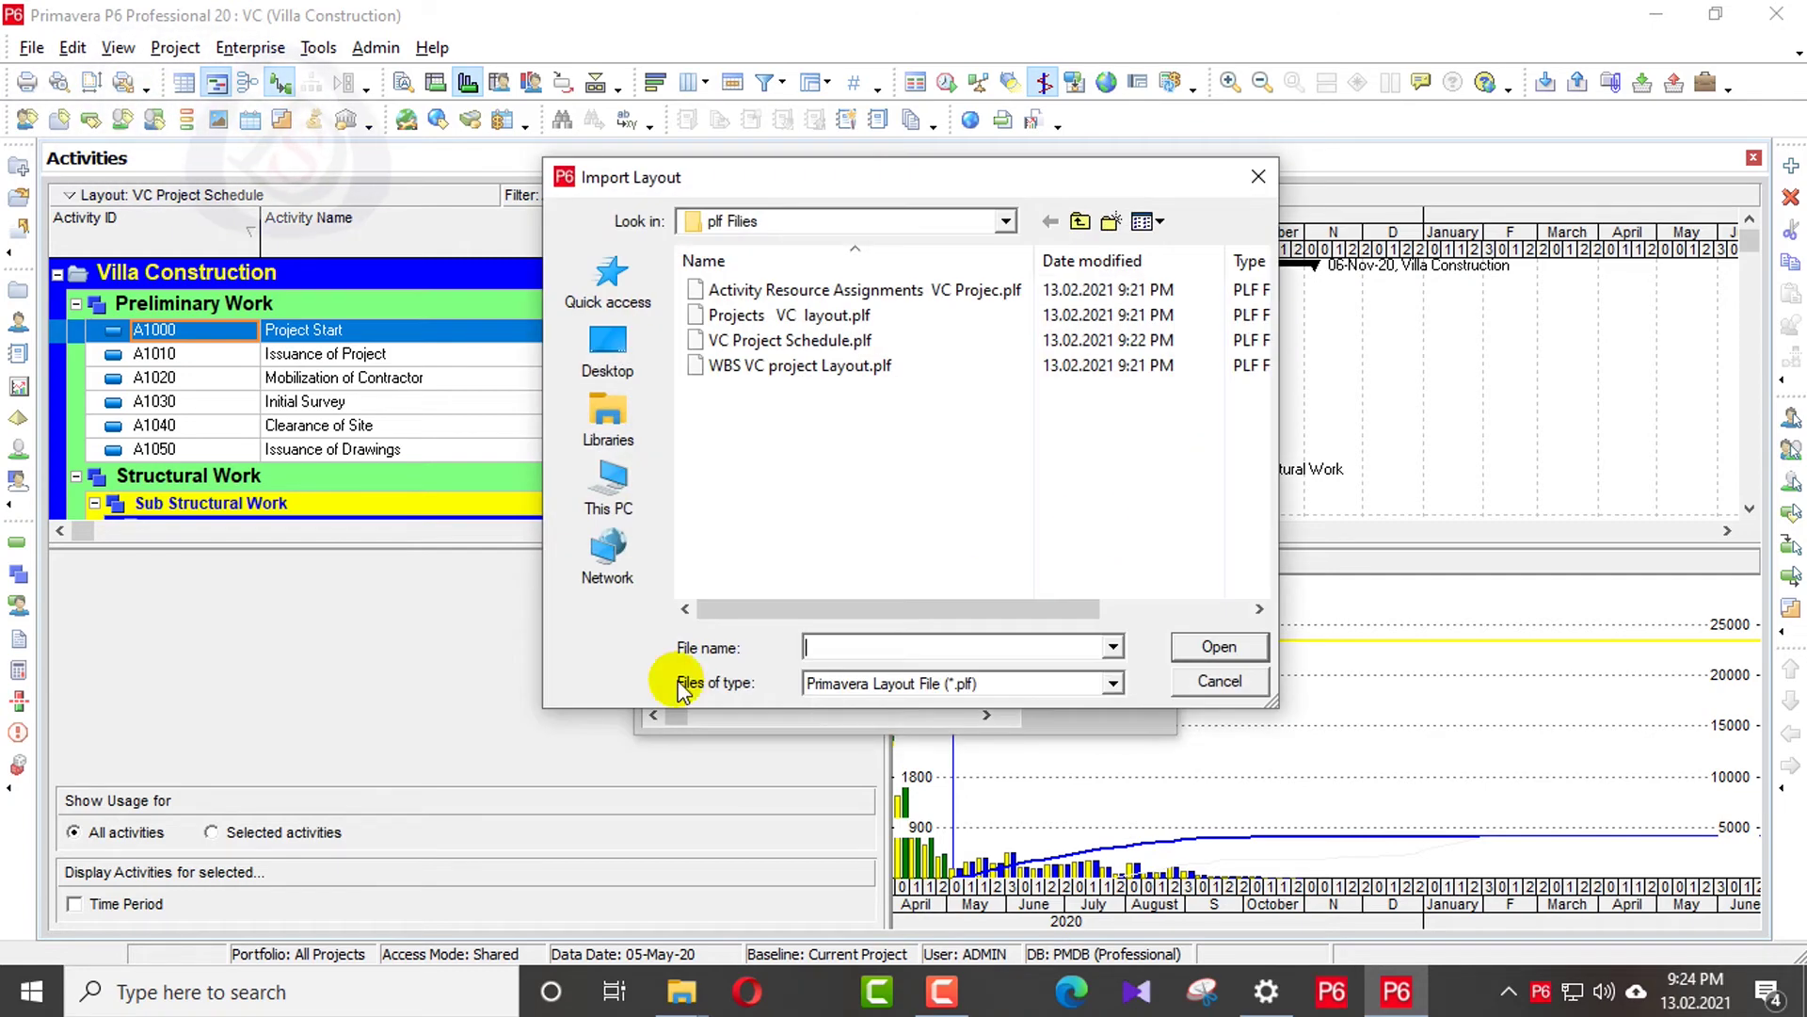
{"action": "left_click", "coordinate": [894, 341]}
{"action": "left_click", "coordinate": [1182, 648]}
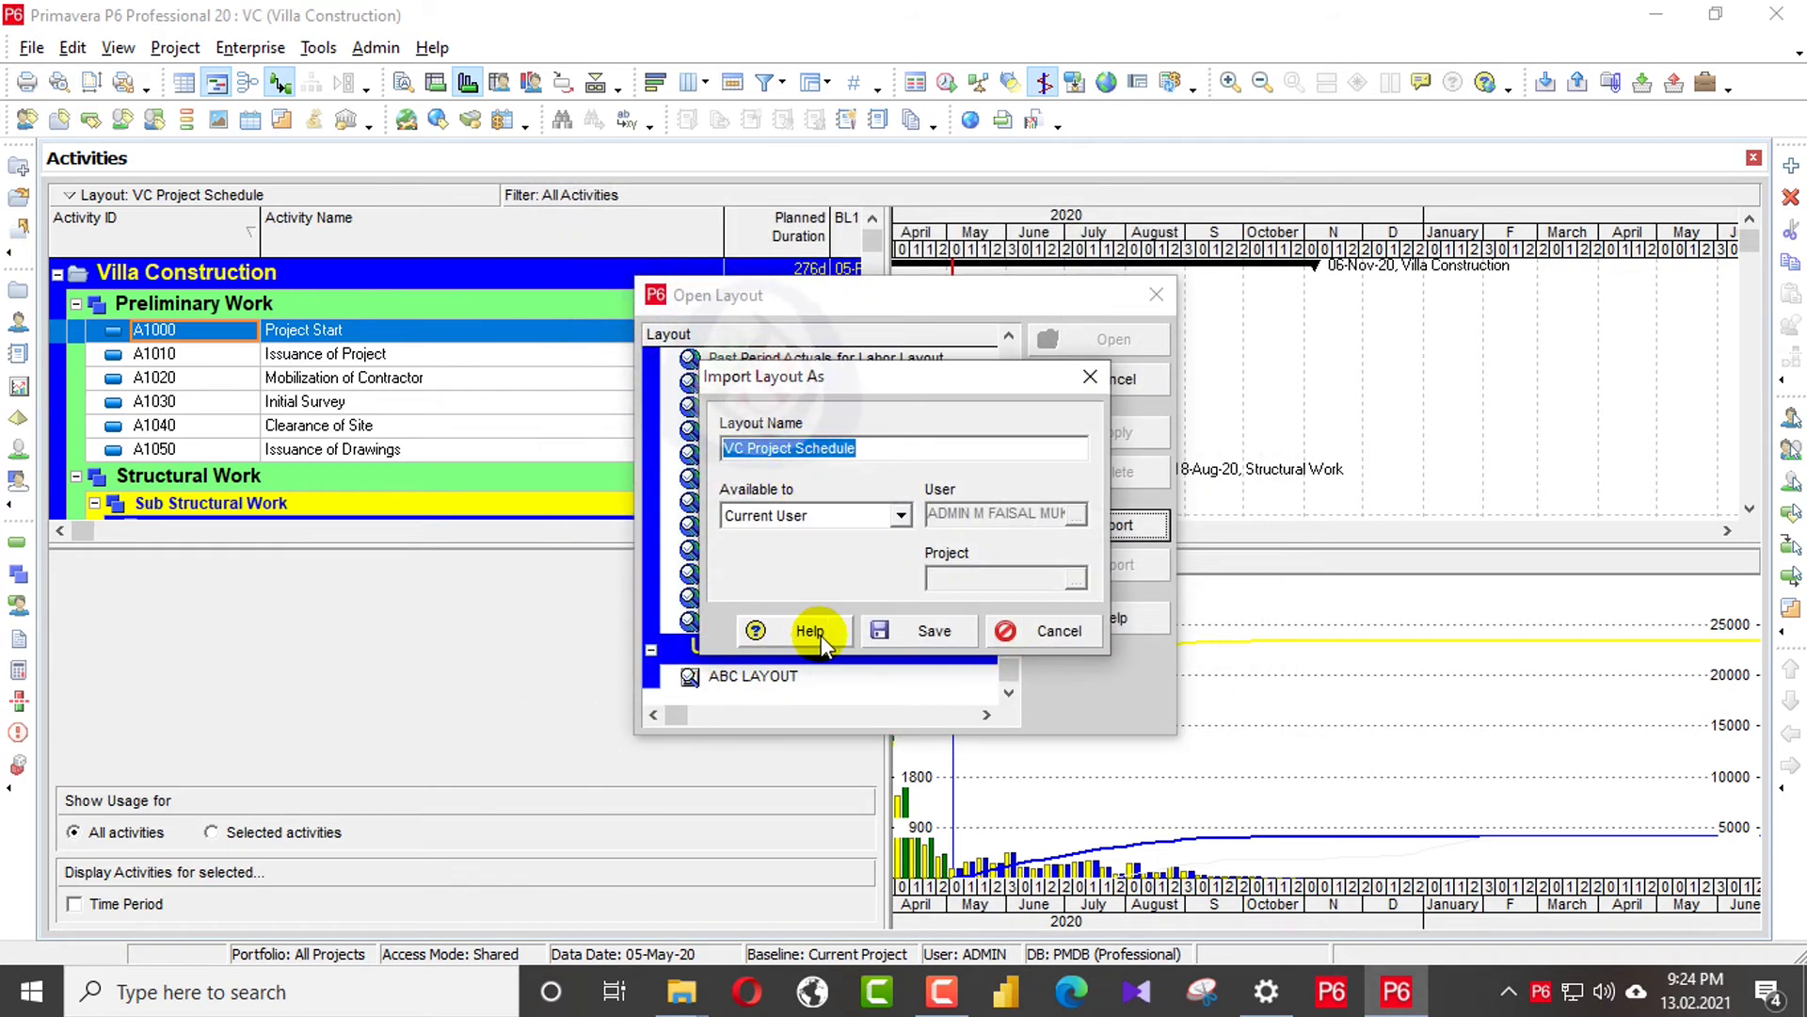
{"action": "left_click", "coordinate": [927, 629]}
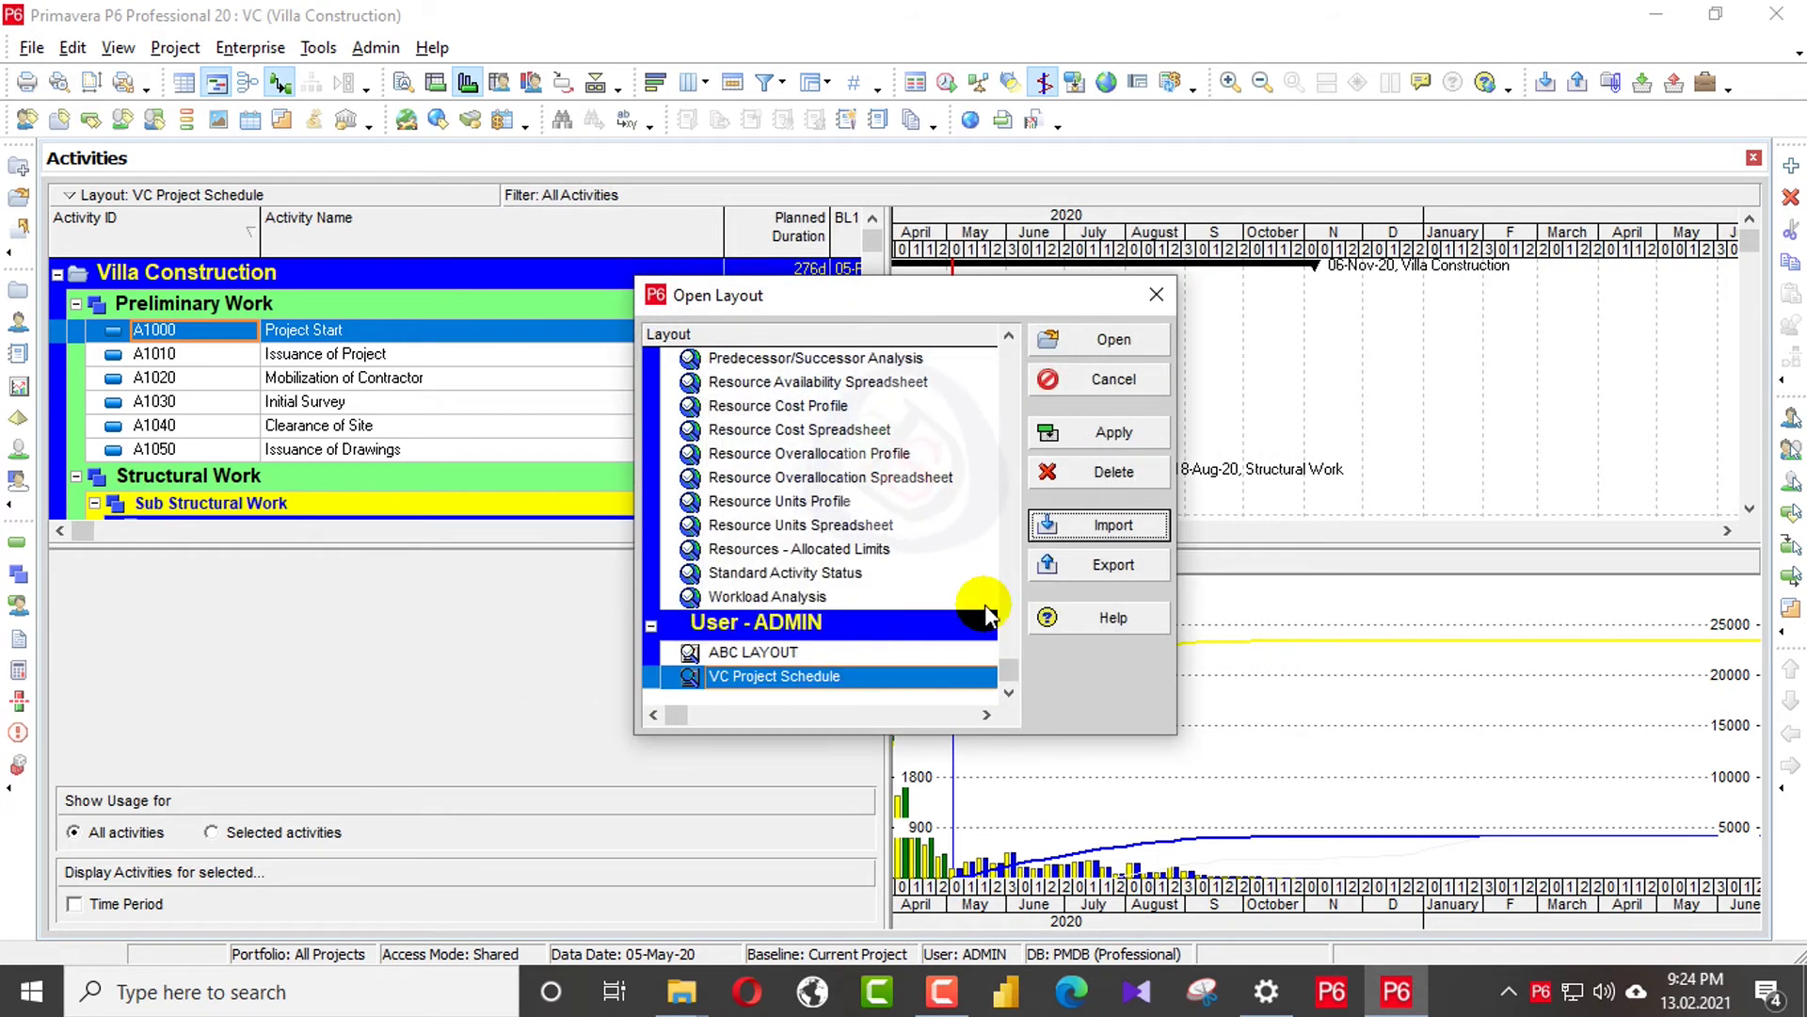
{"action": "left_click", "coordinate": [1113, 433]}
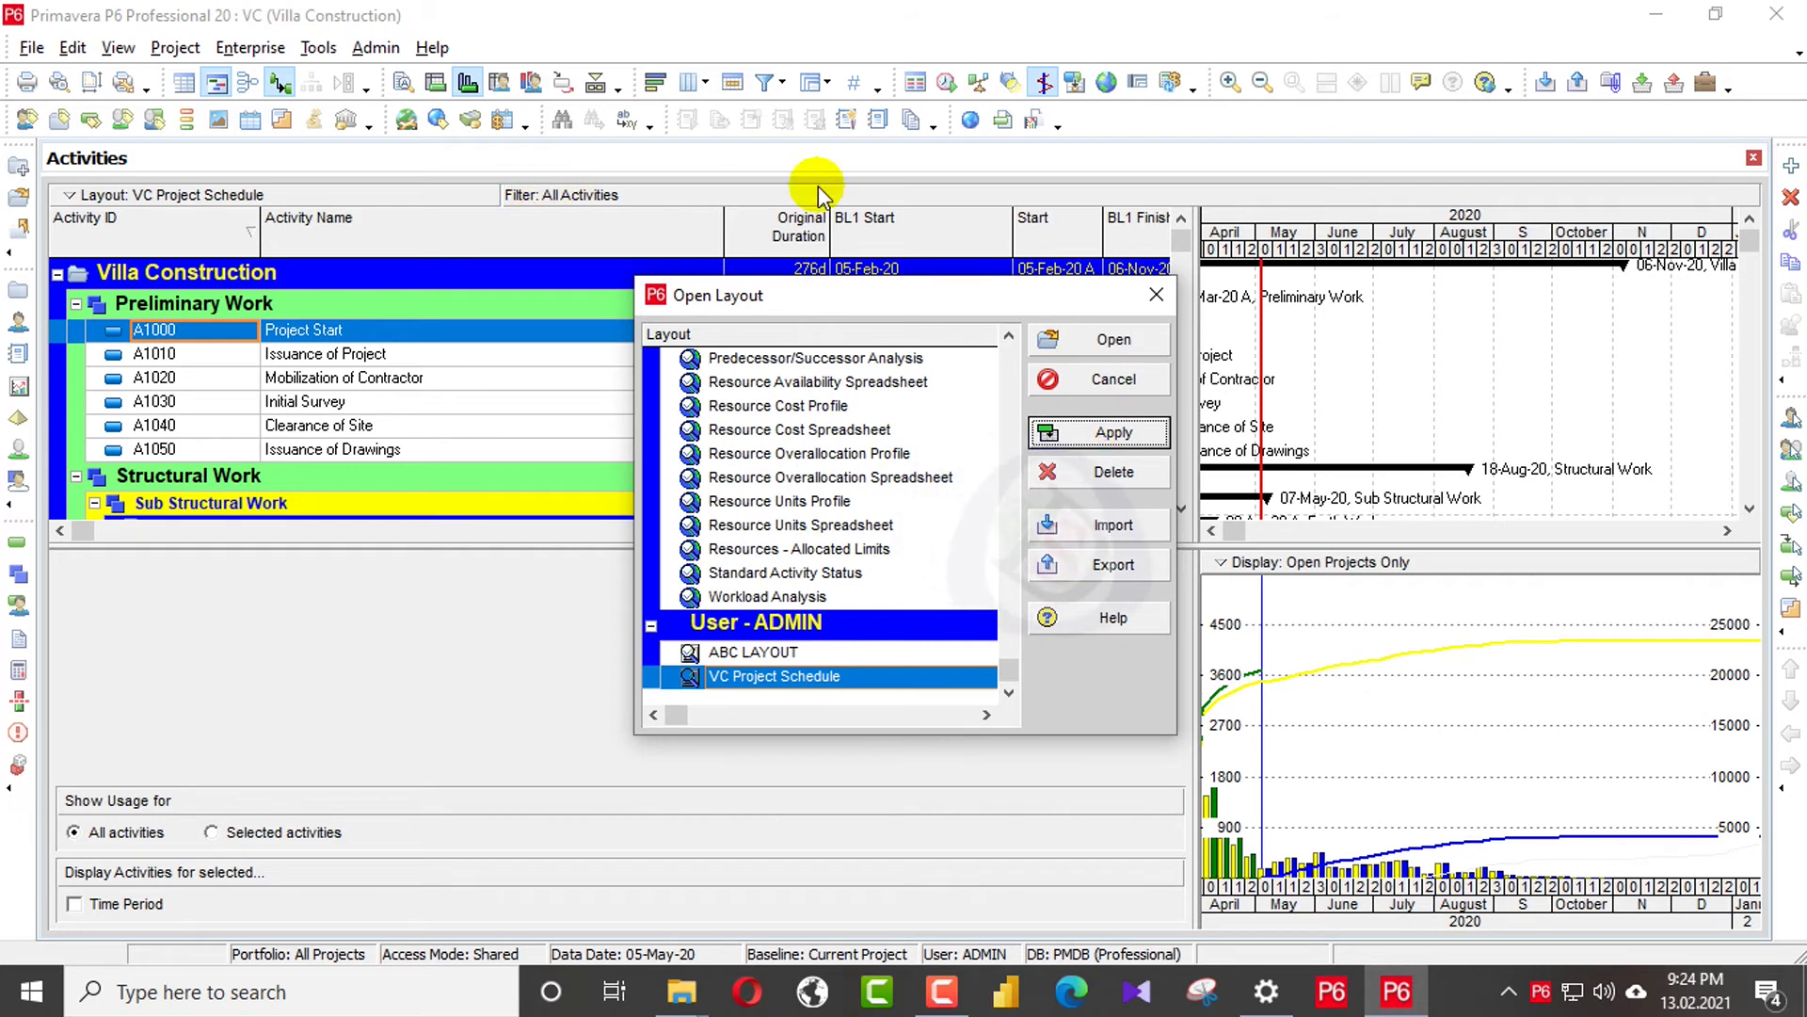
{"action": "left_click", "coordinate": [1149, 339]}
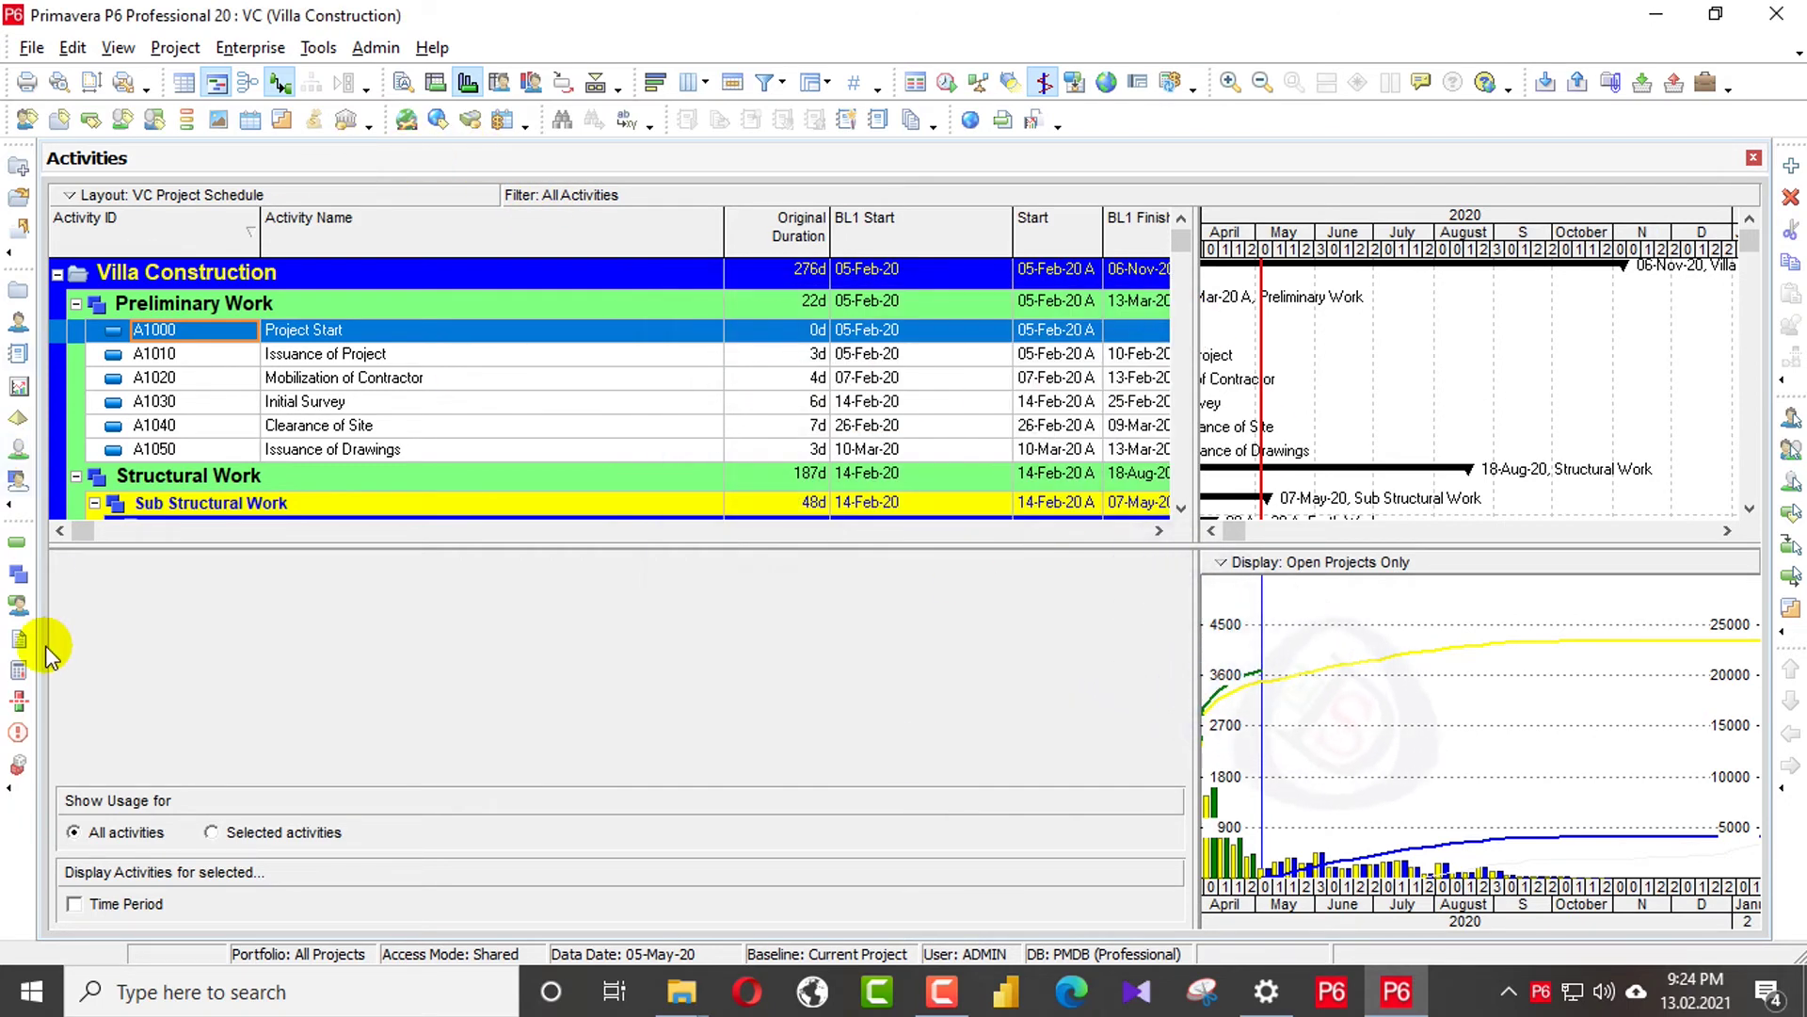
{"action": "left_click", "coordinate": [17, 574]}
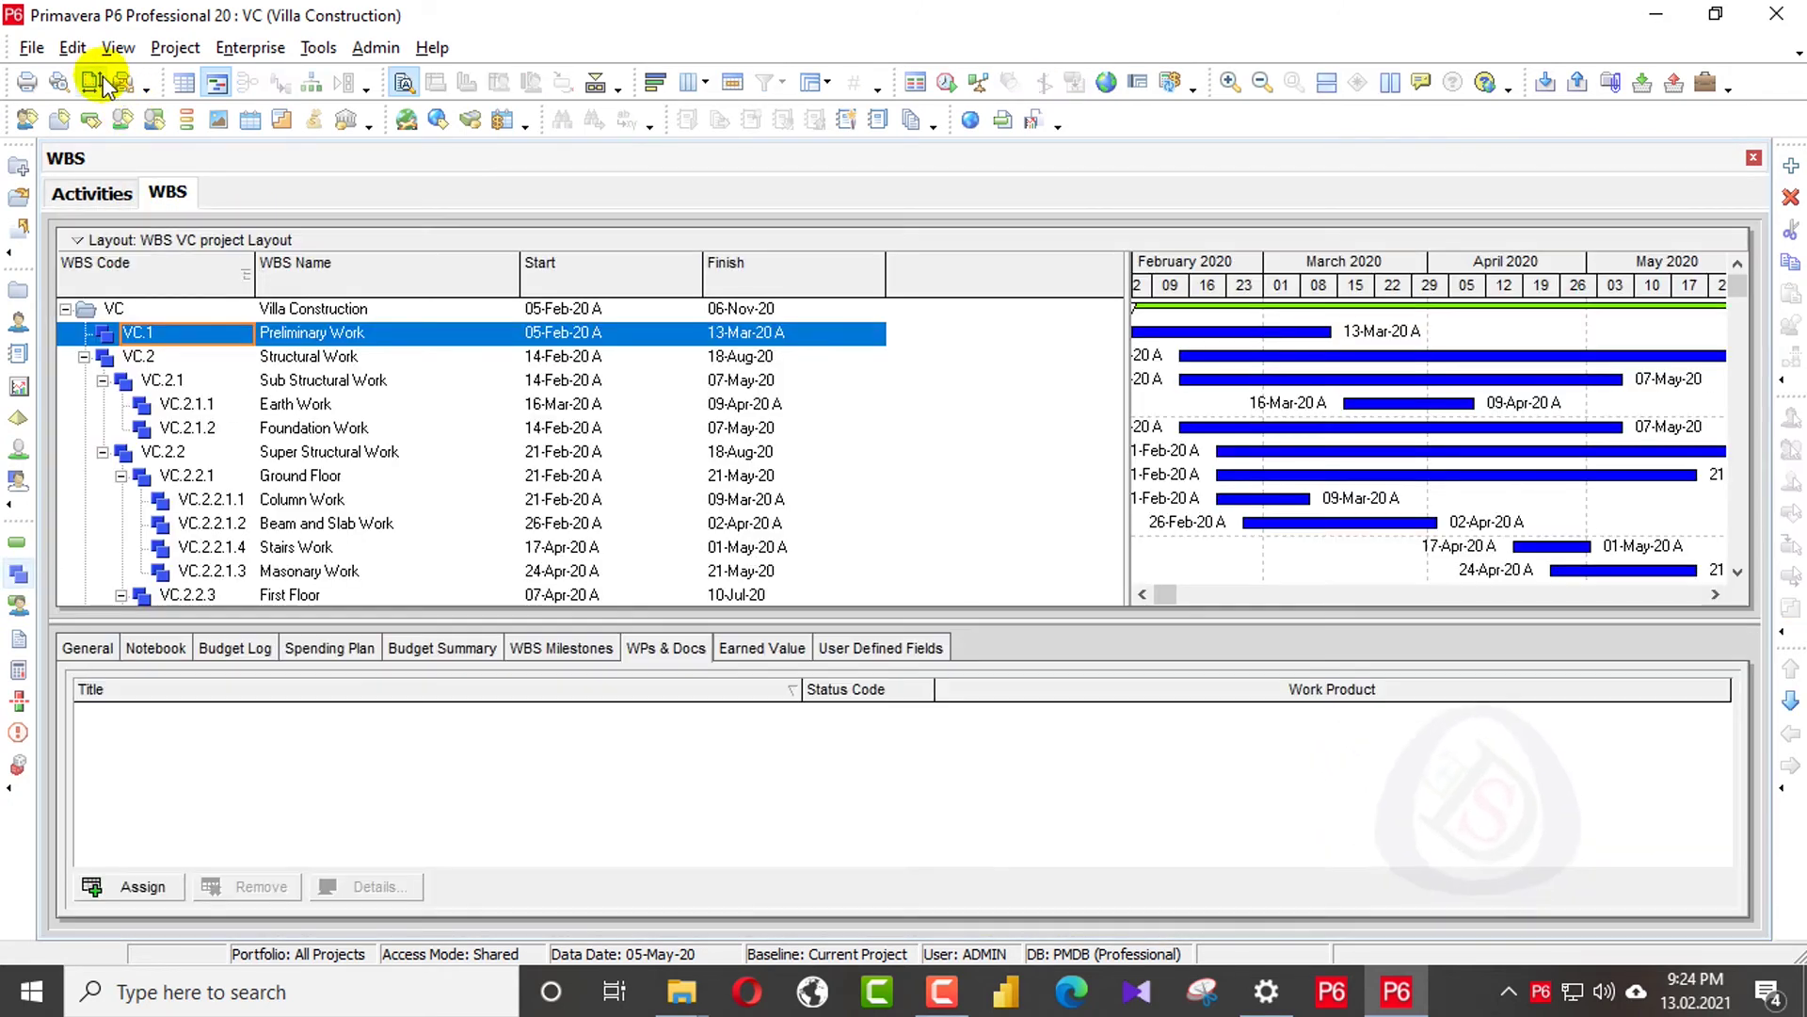
- Import WBS VC project Layout.plf without saving current changes, then apply it to the WBS view
{"action": "left_click", "coordinate": [117, 47]}
{"action": "mouse_move", "coordinate": [267, 83]}
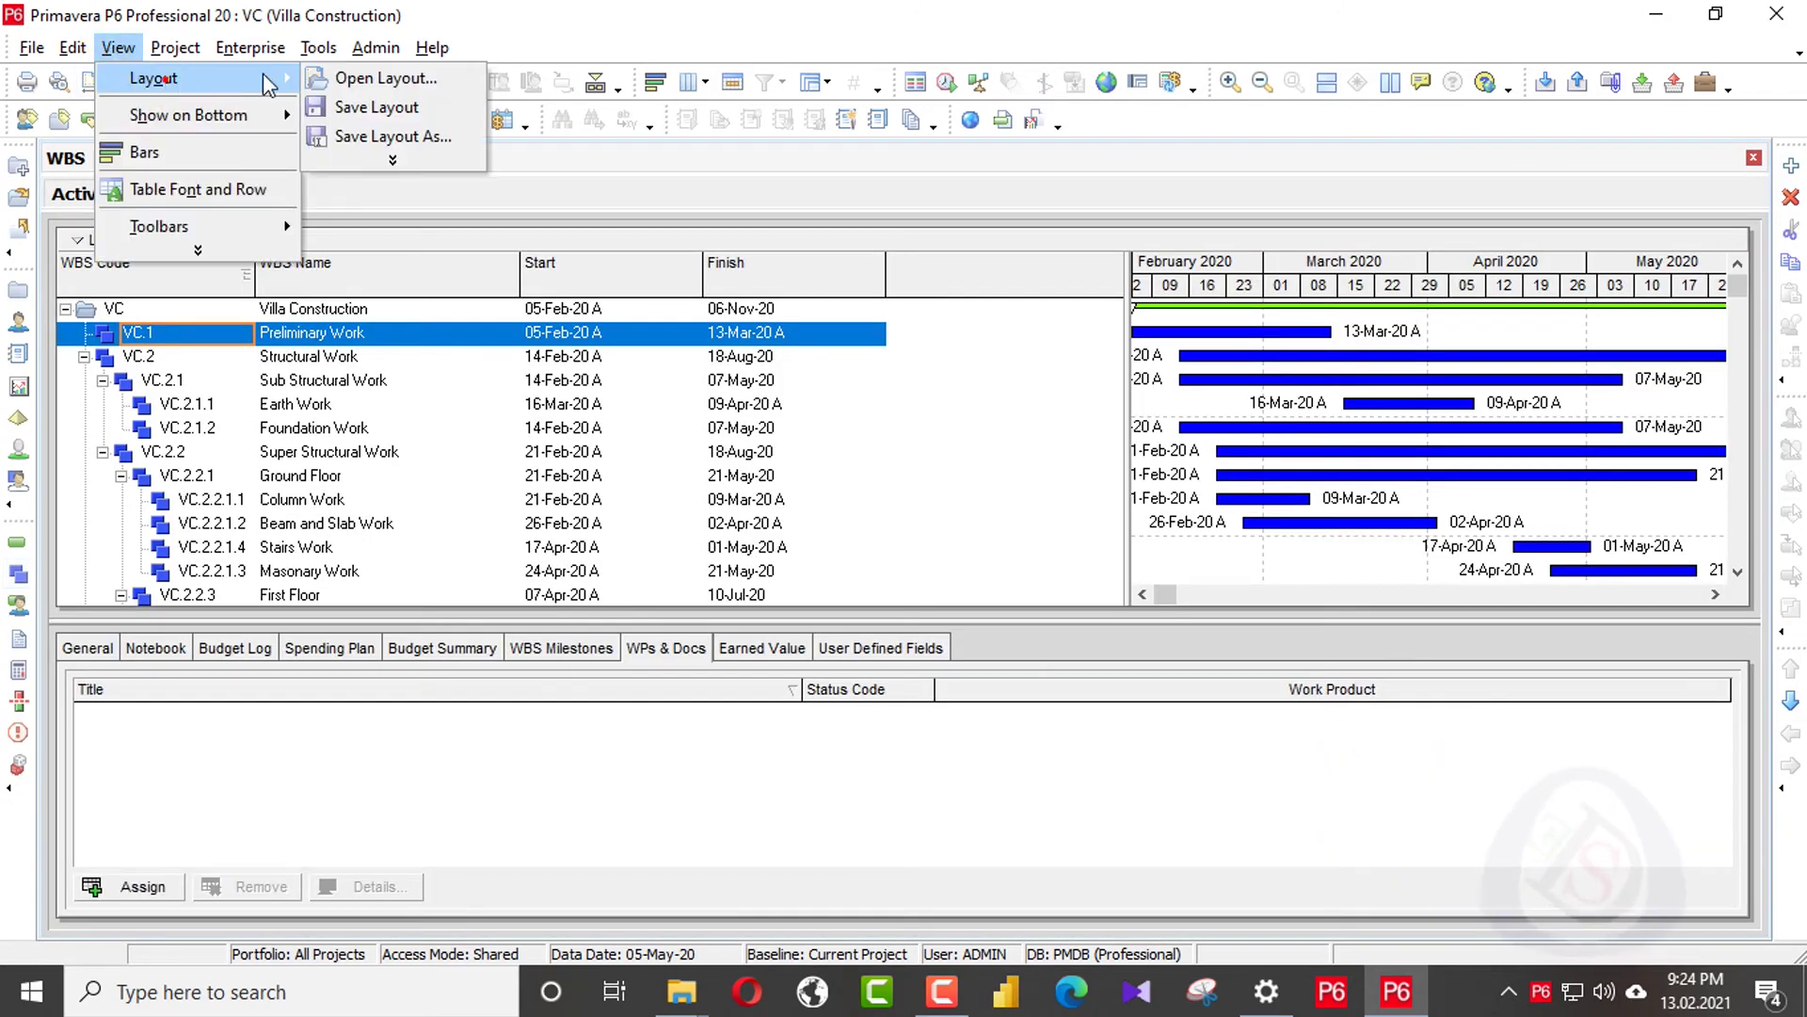
{"action": "left_click", "coordinate": [443, 81]}
{"action": "left_click", "coordinate": [890, 534]}
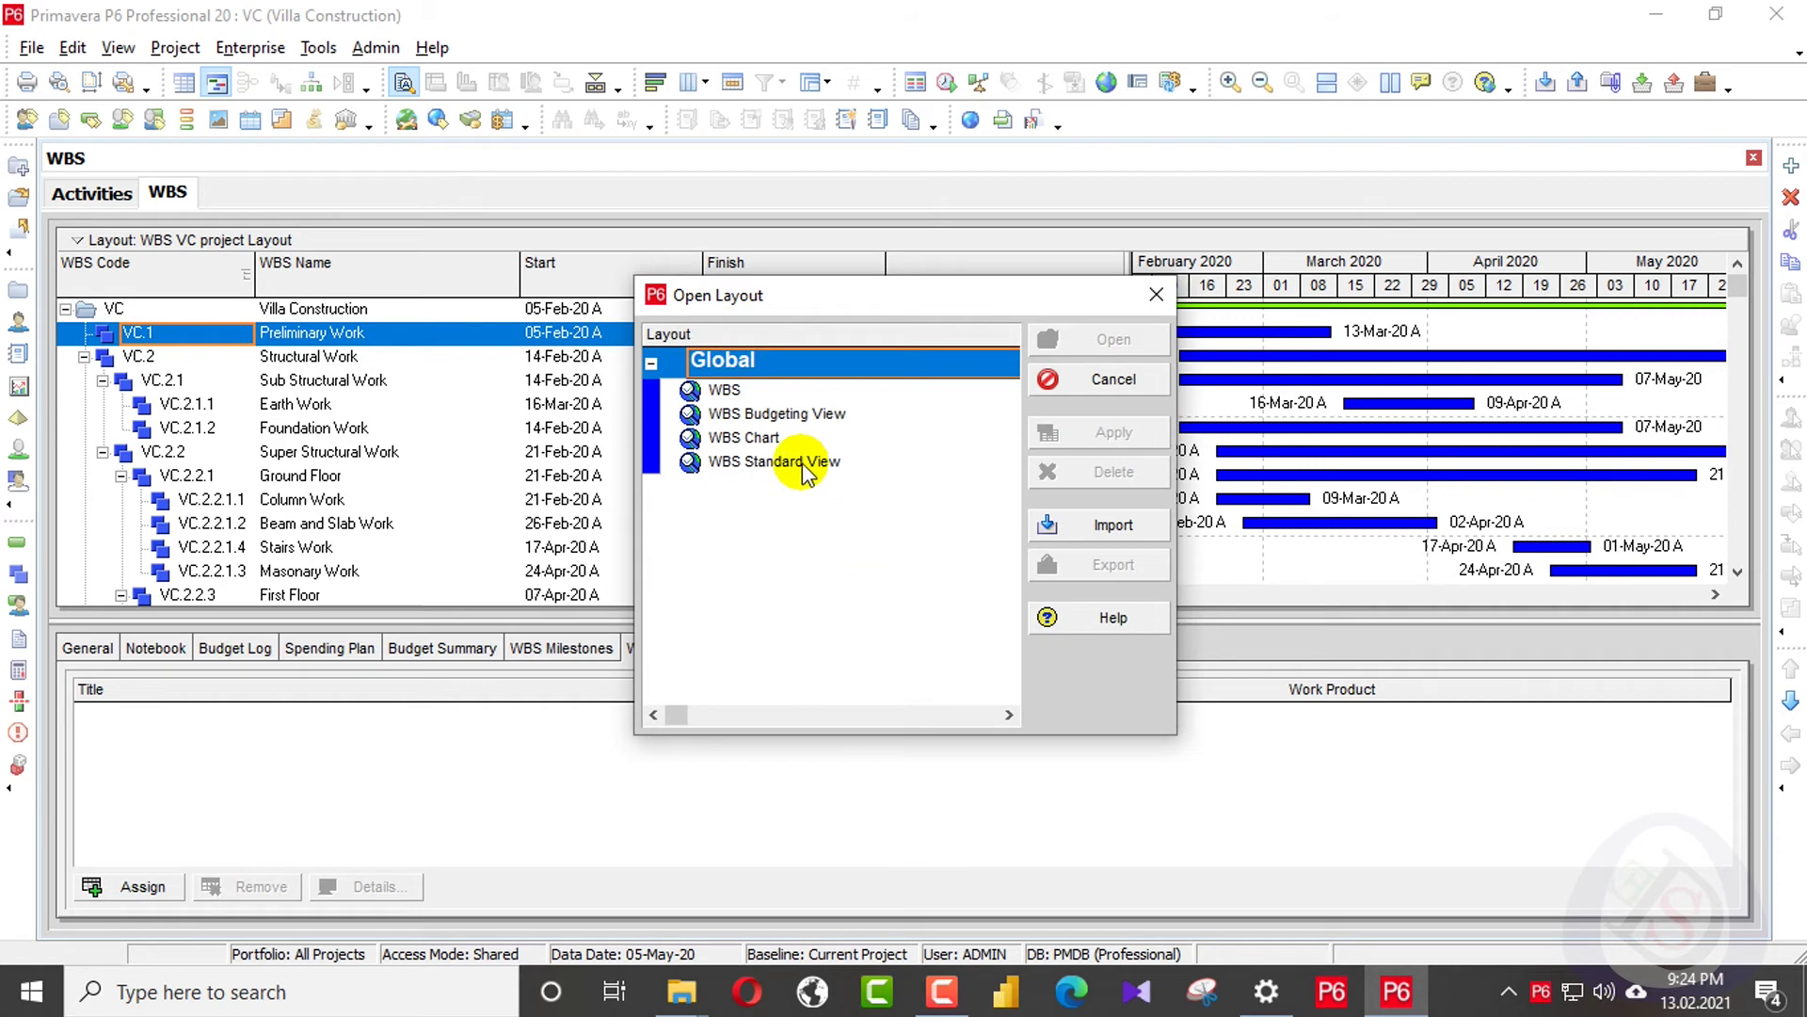
{"action": "left_click", "coordinate": [1112, 530]}
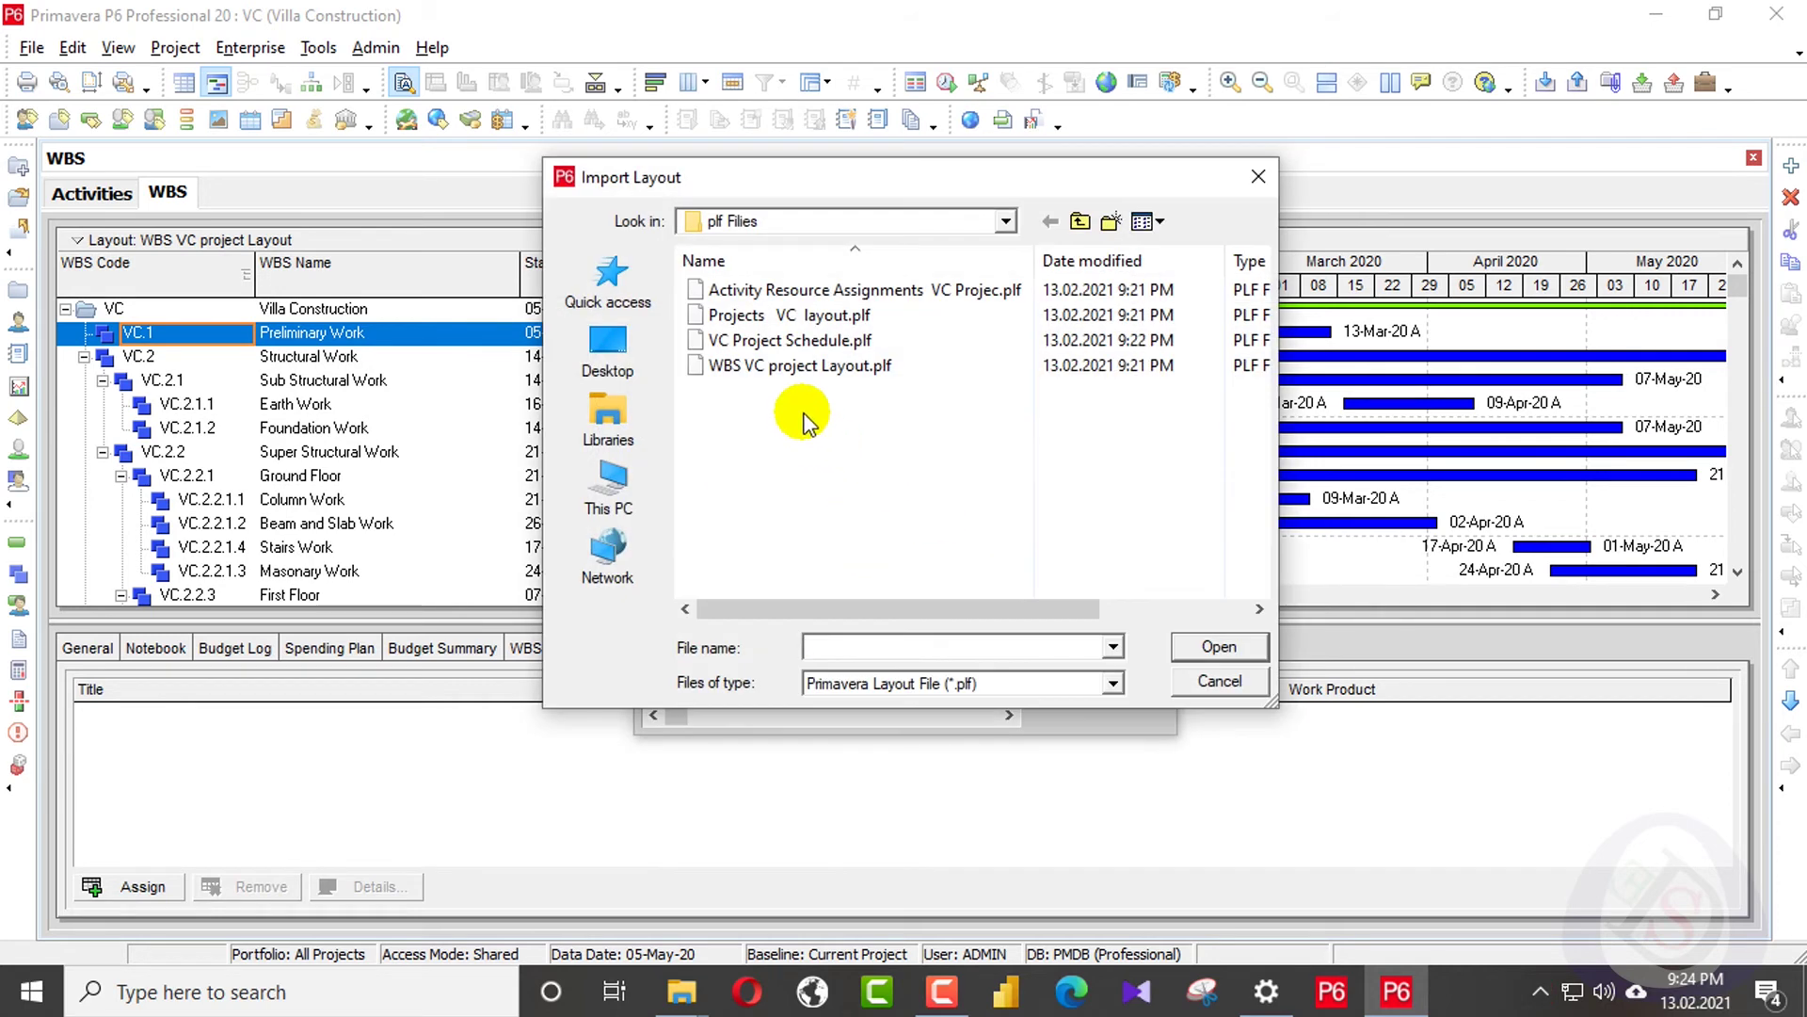
{"action": "left_click", "coordinate": [824, 367]}
{"action": "left_click", "coordinate": [1216, 647]}
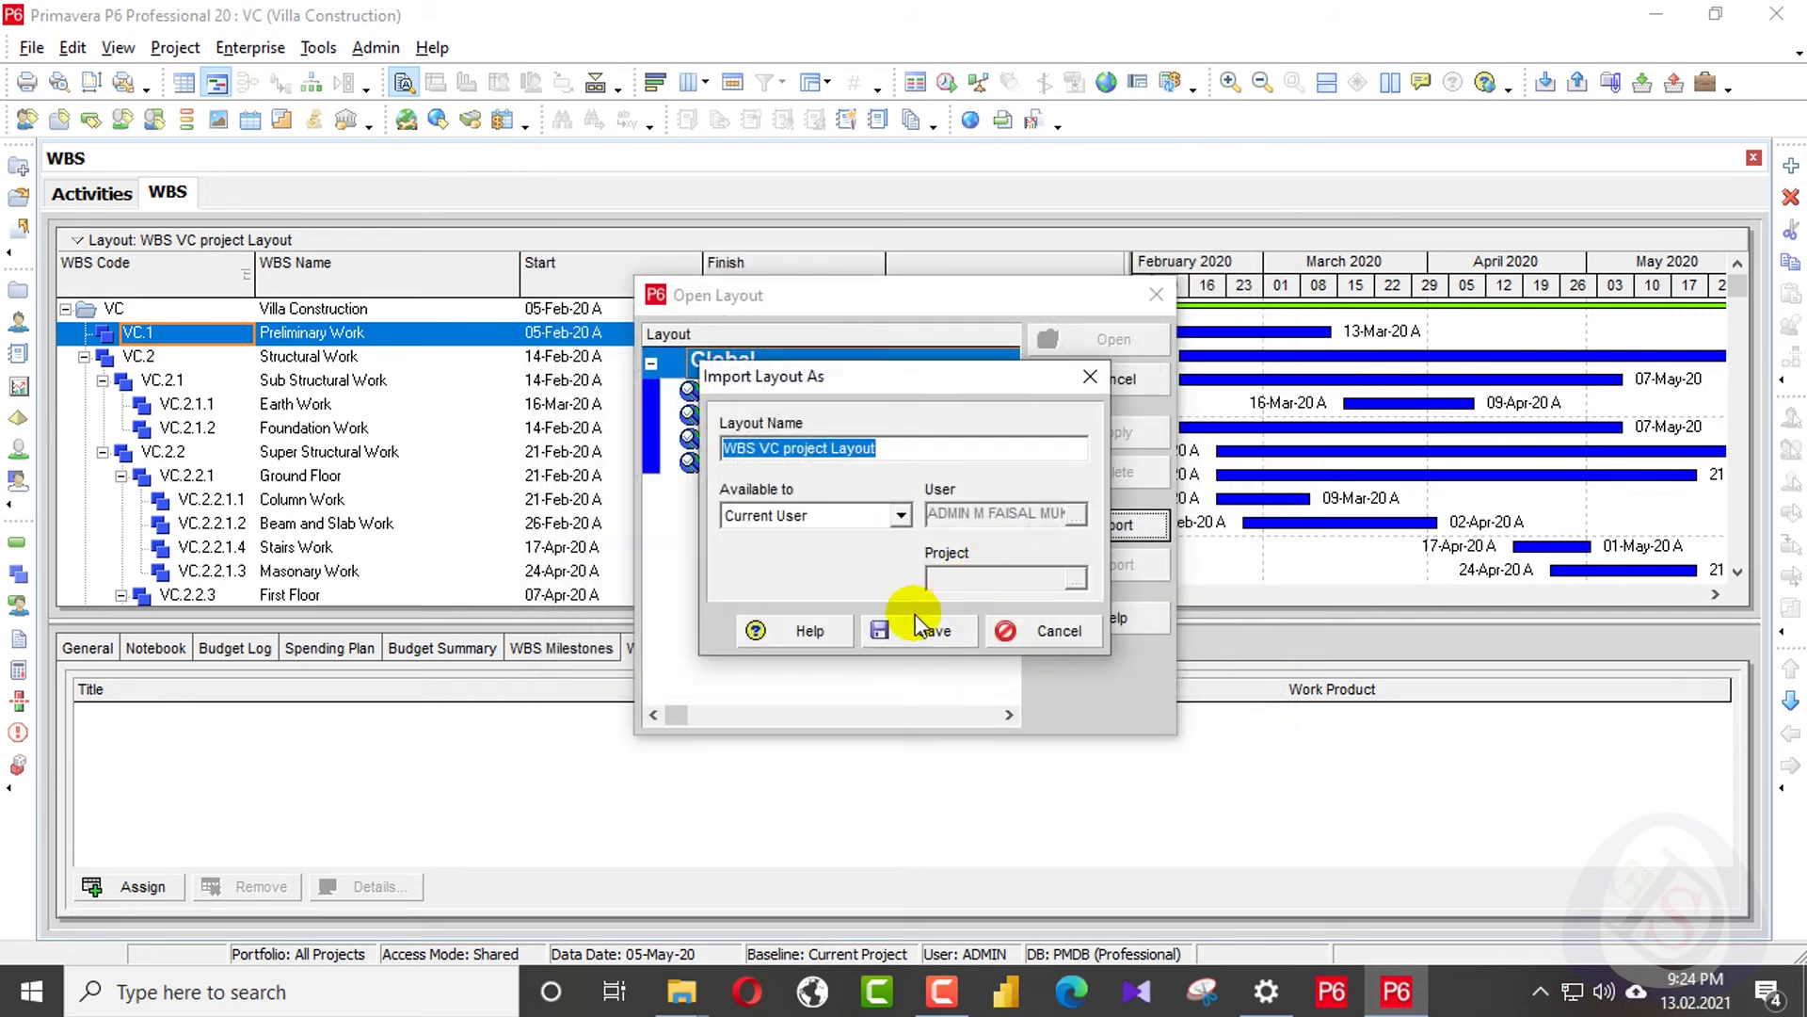
{"action": "left_click", "coordinate": [905, 640]}
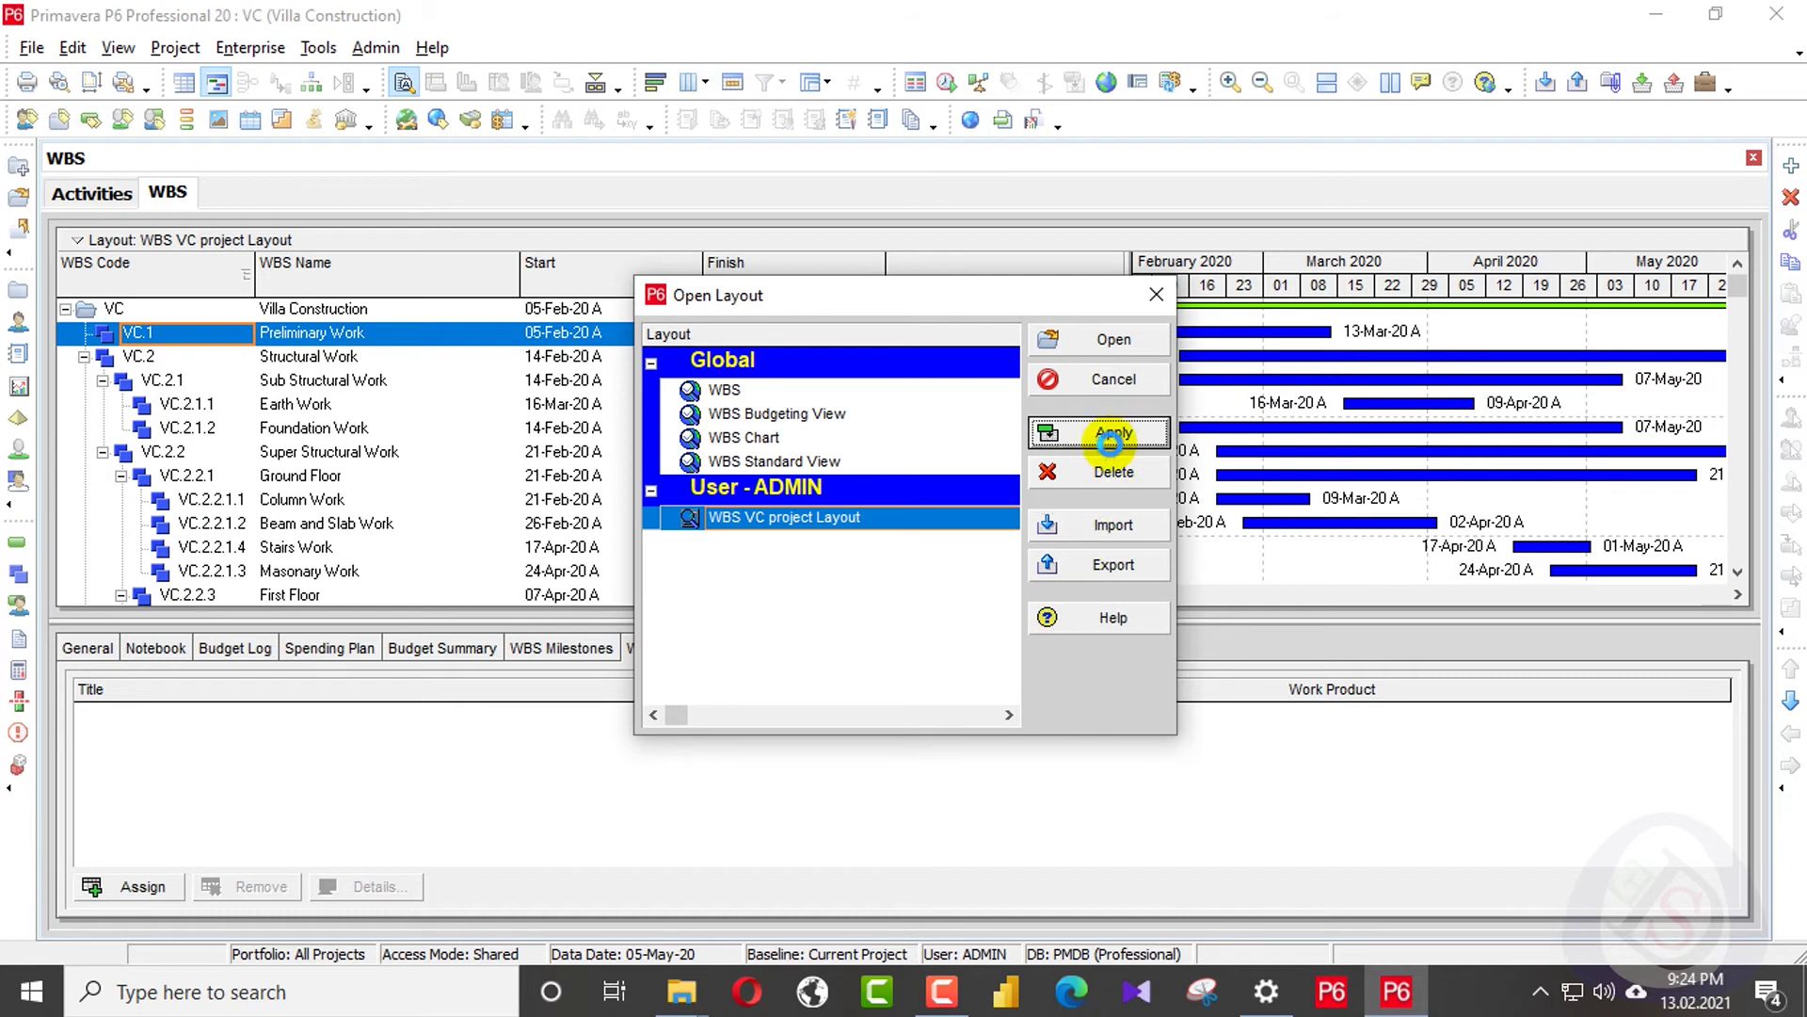
{"action": "left_click", "coordinate": [1127, 346]}
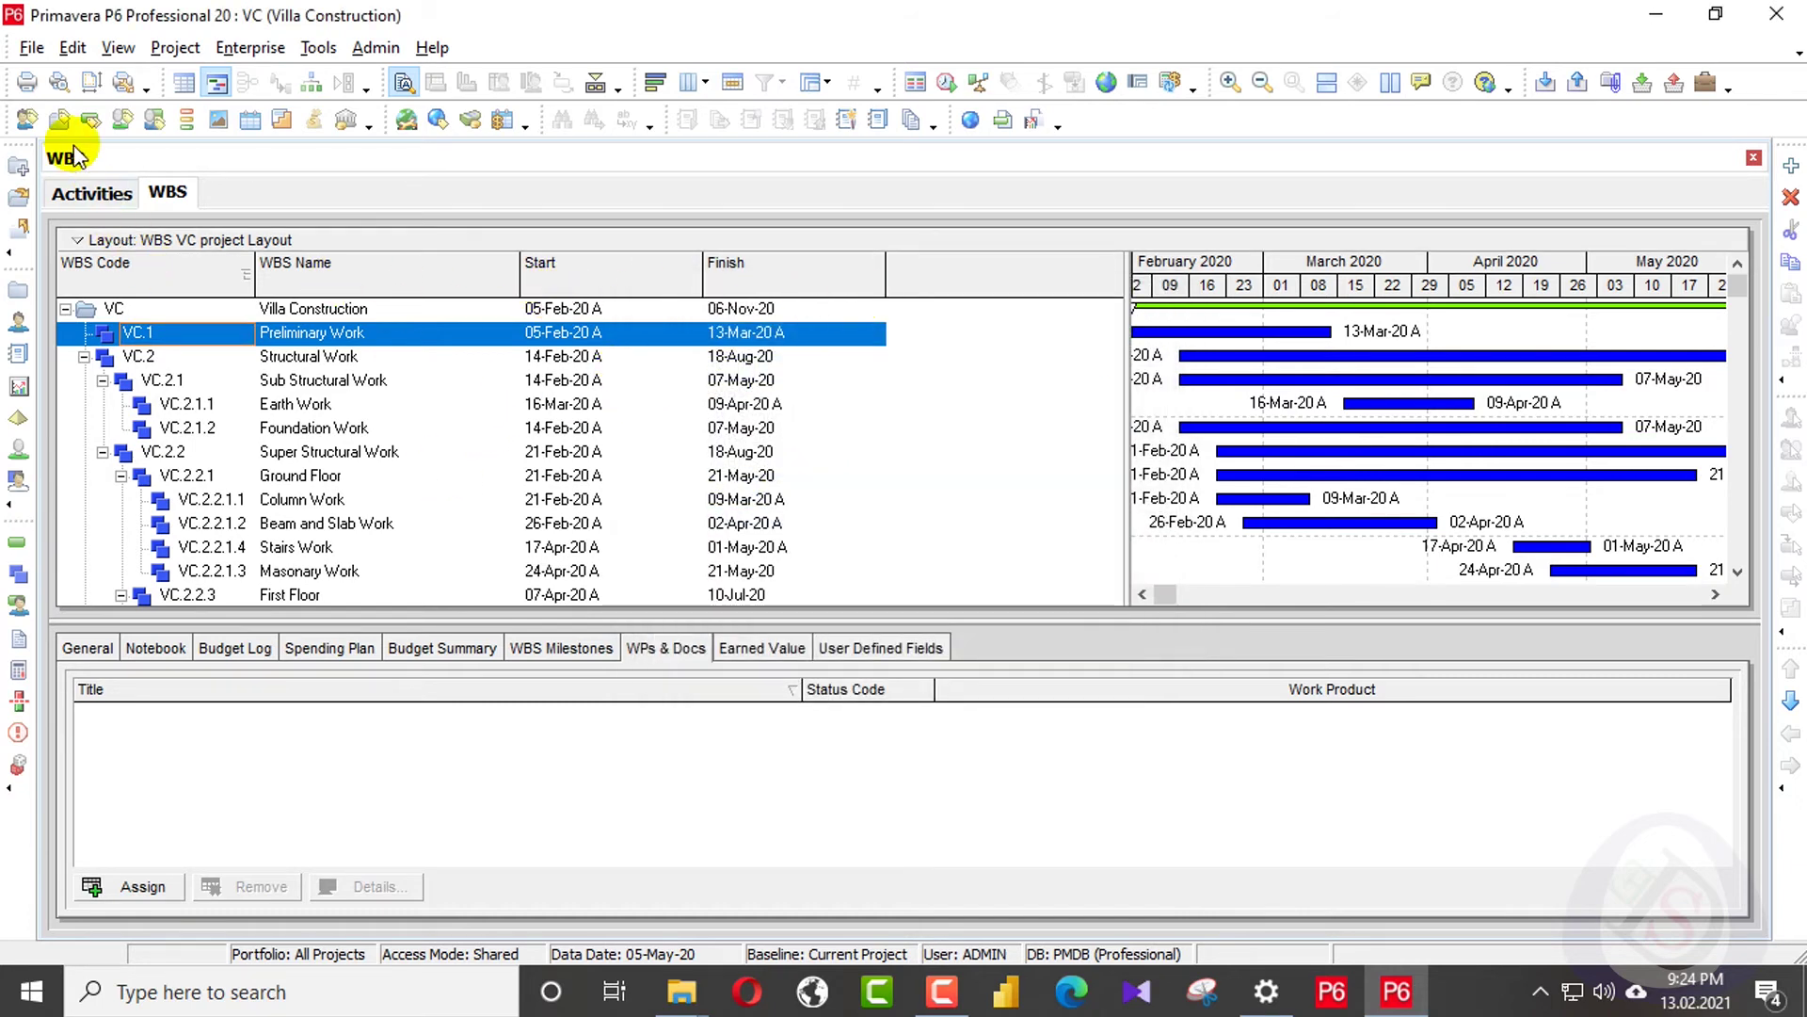
{"action": "left_click", "coordinate": [19, 607]}
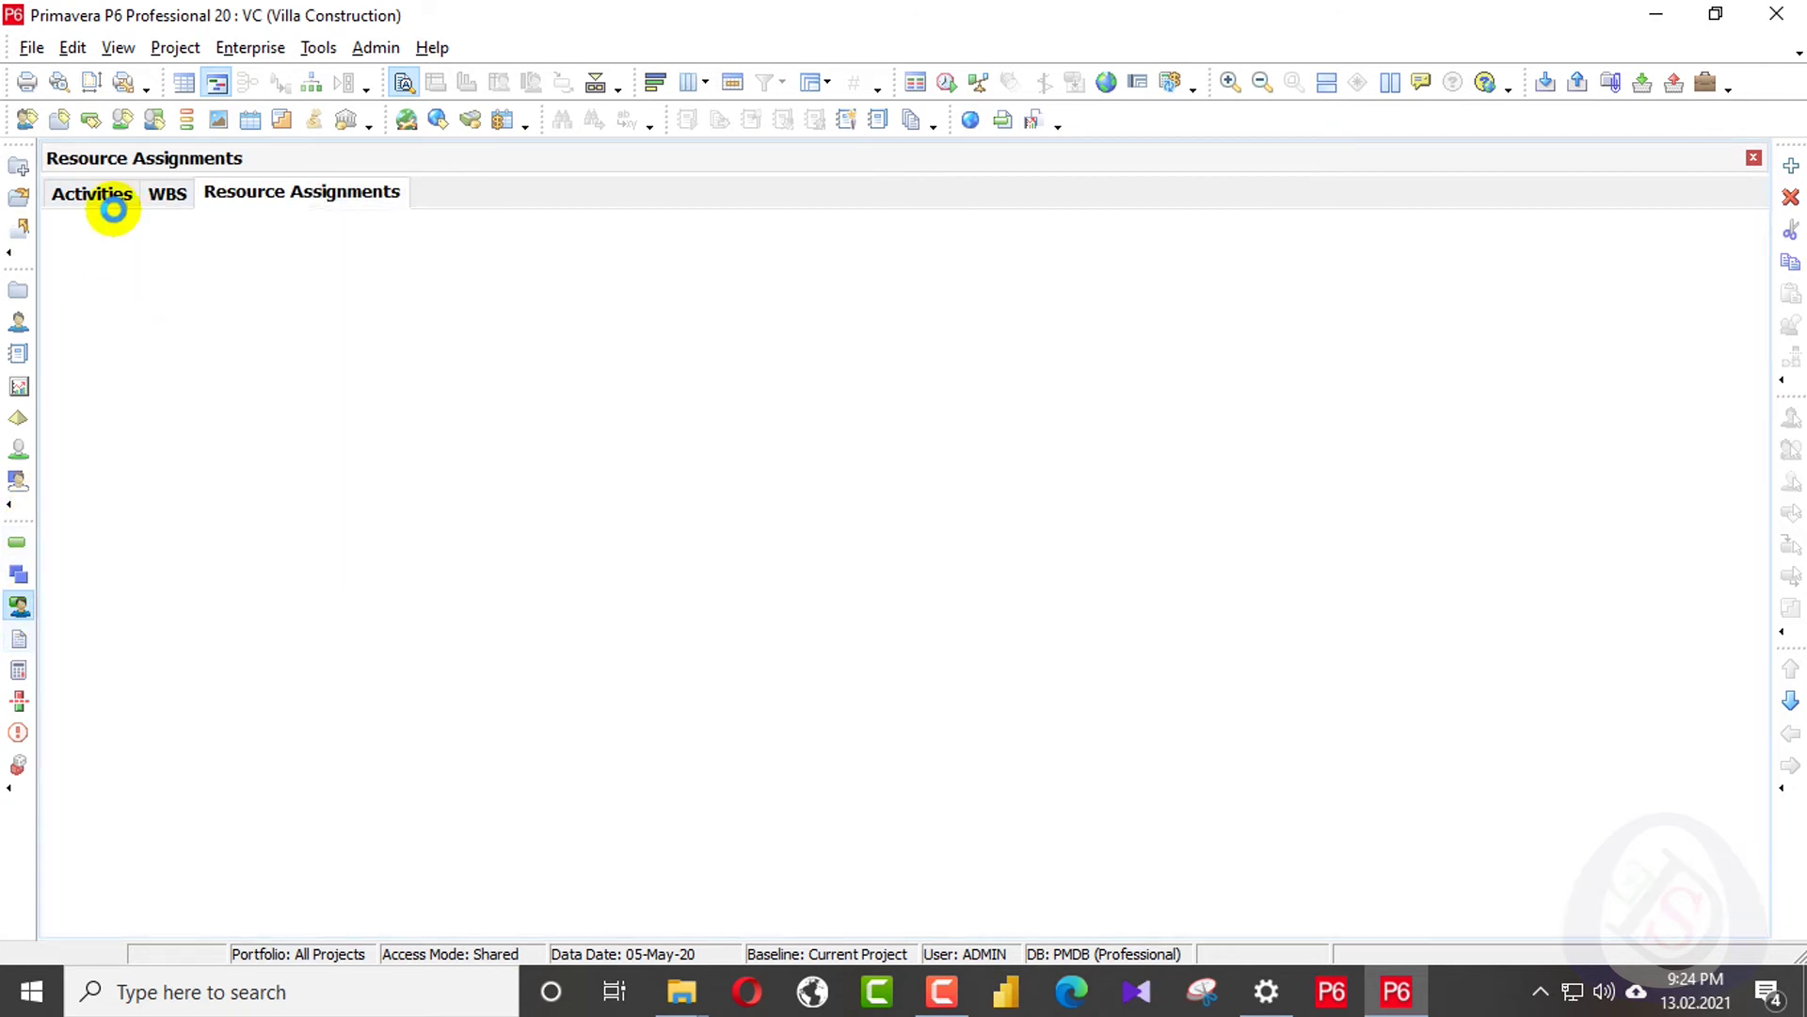
- Import the Activity Resource Assignments .plf file and save it among the user layouts
{"action": "left_click", "coordinate": [139, 54]}
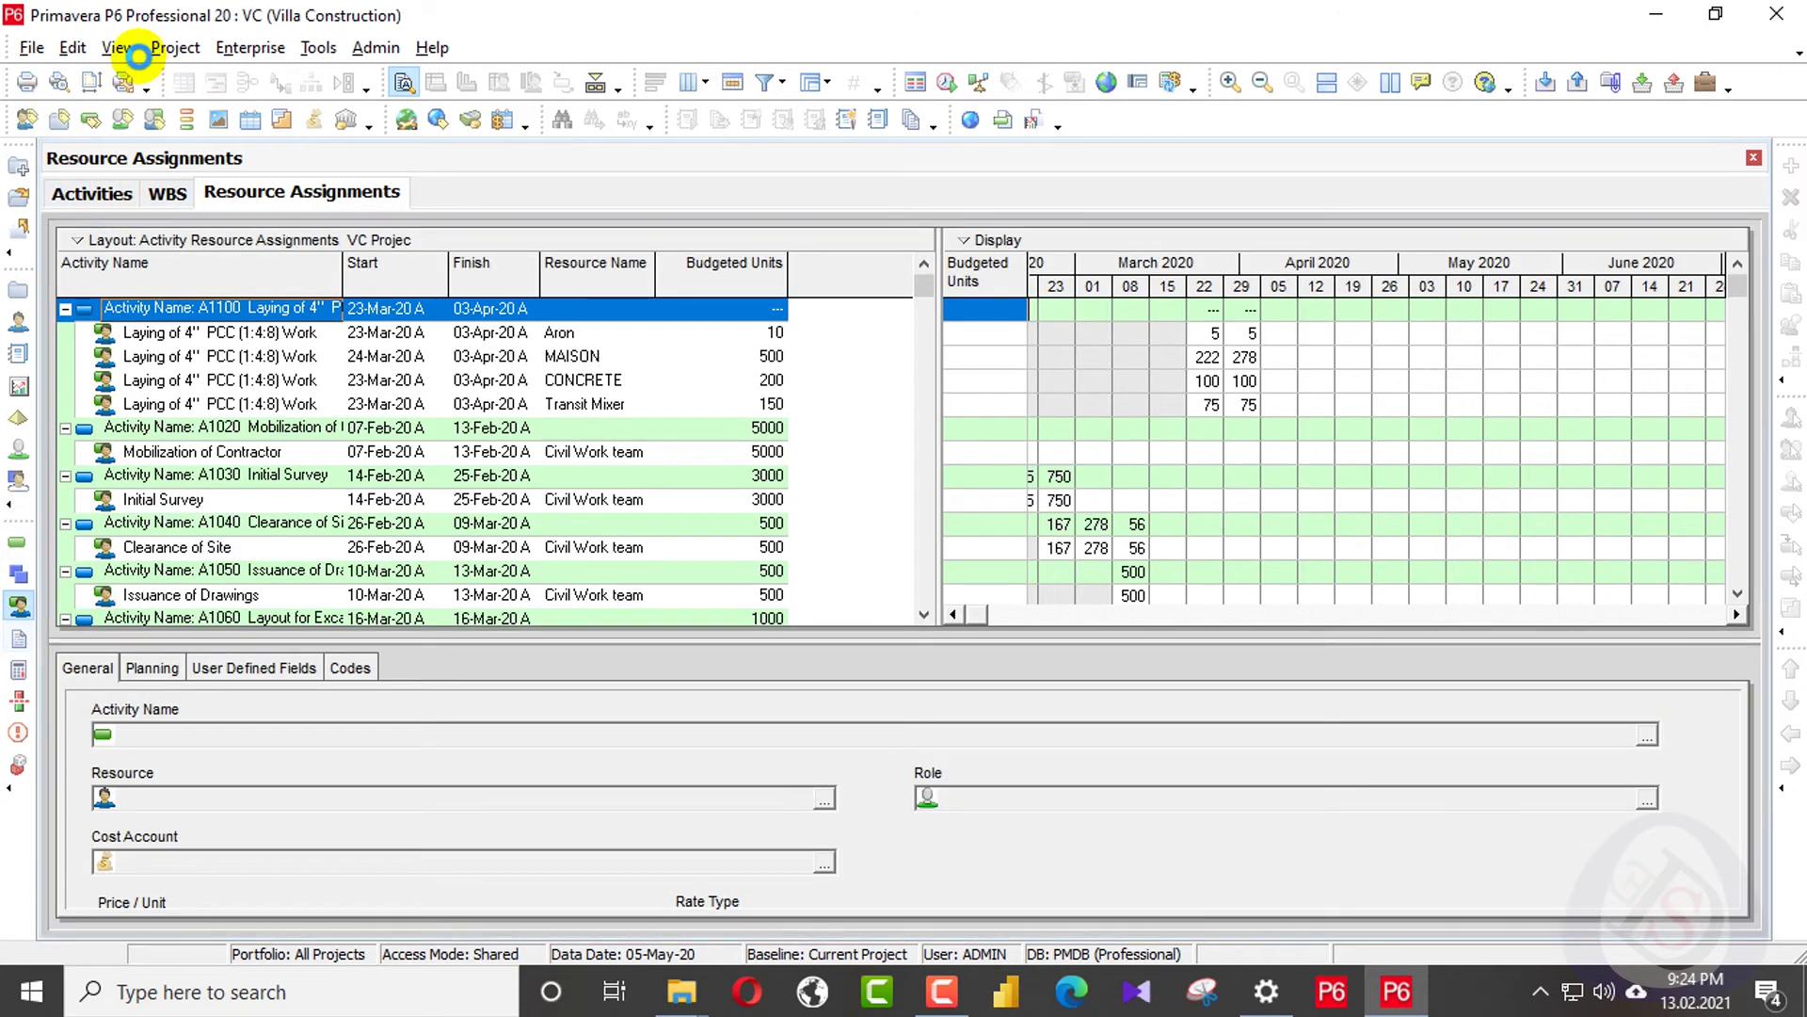
{"action": "mouse_move", "coordinate": [137, 85]}
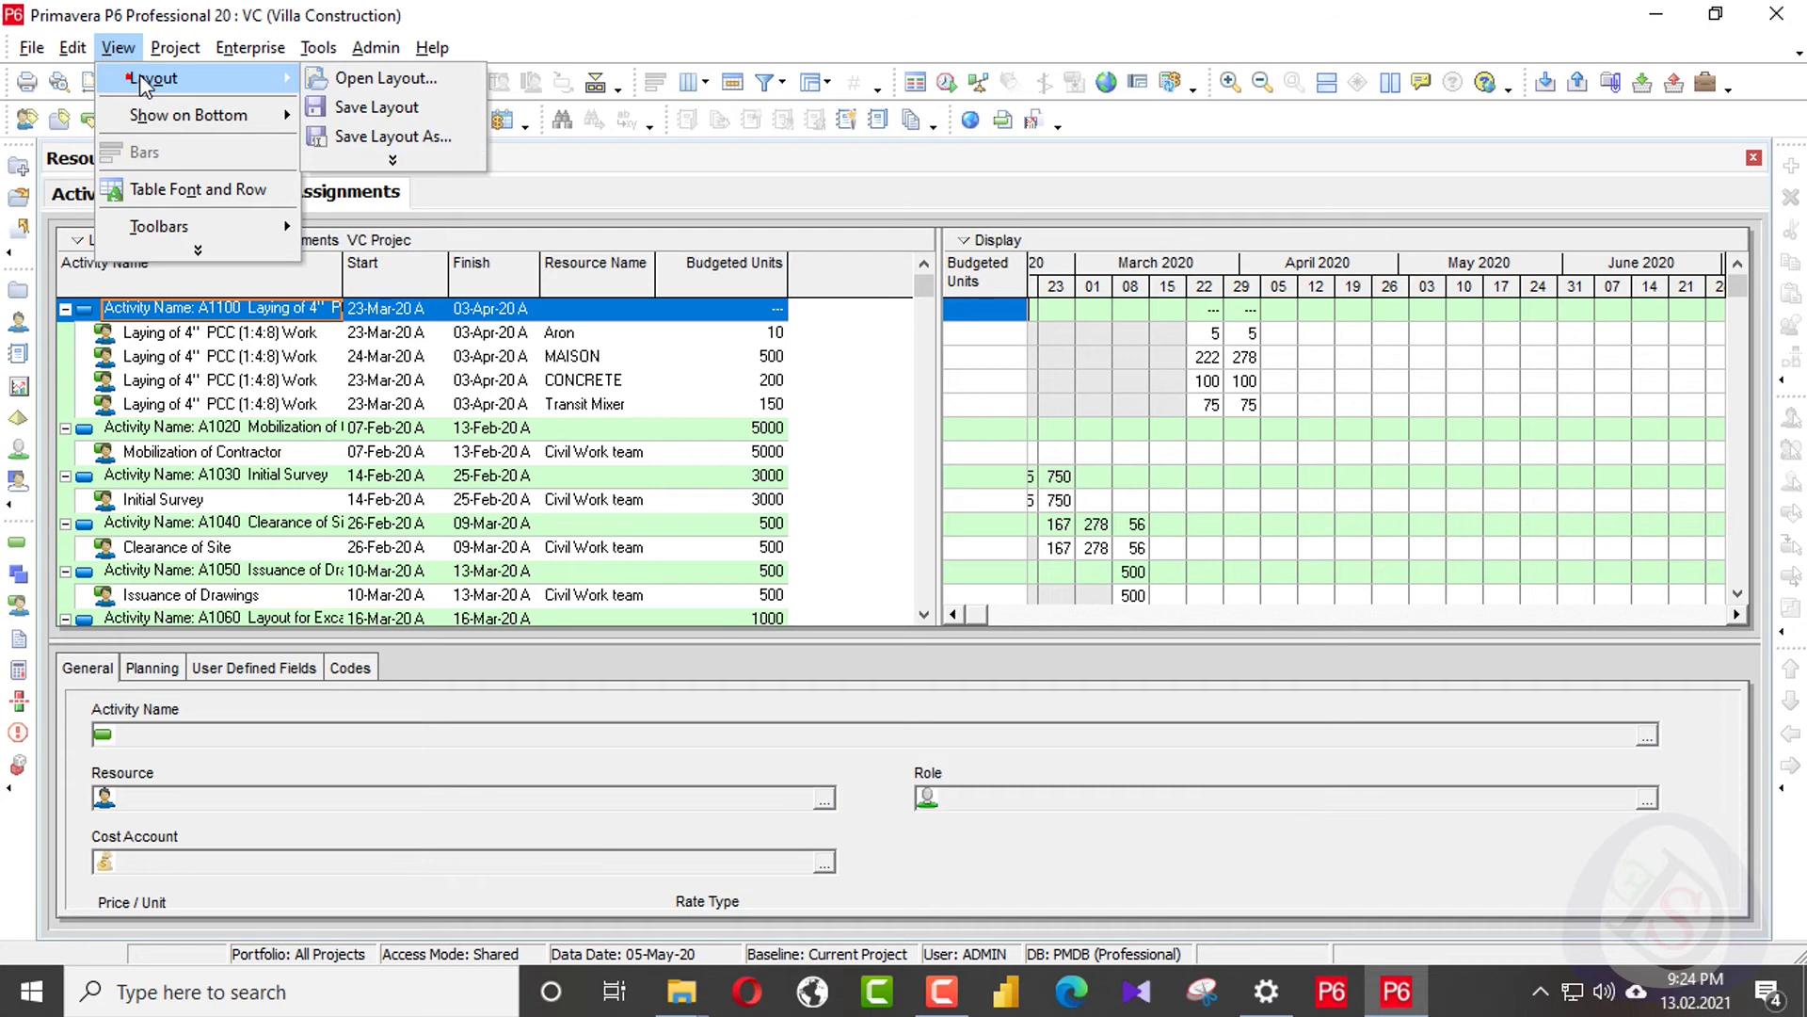
{"action": "left_click", "coordinate": [381, 78]}
{"action": "left_click", "coordinate": [895, 533]}
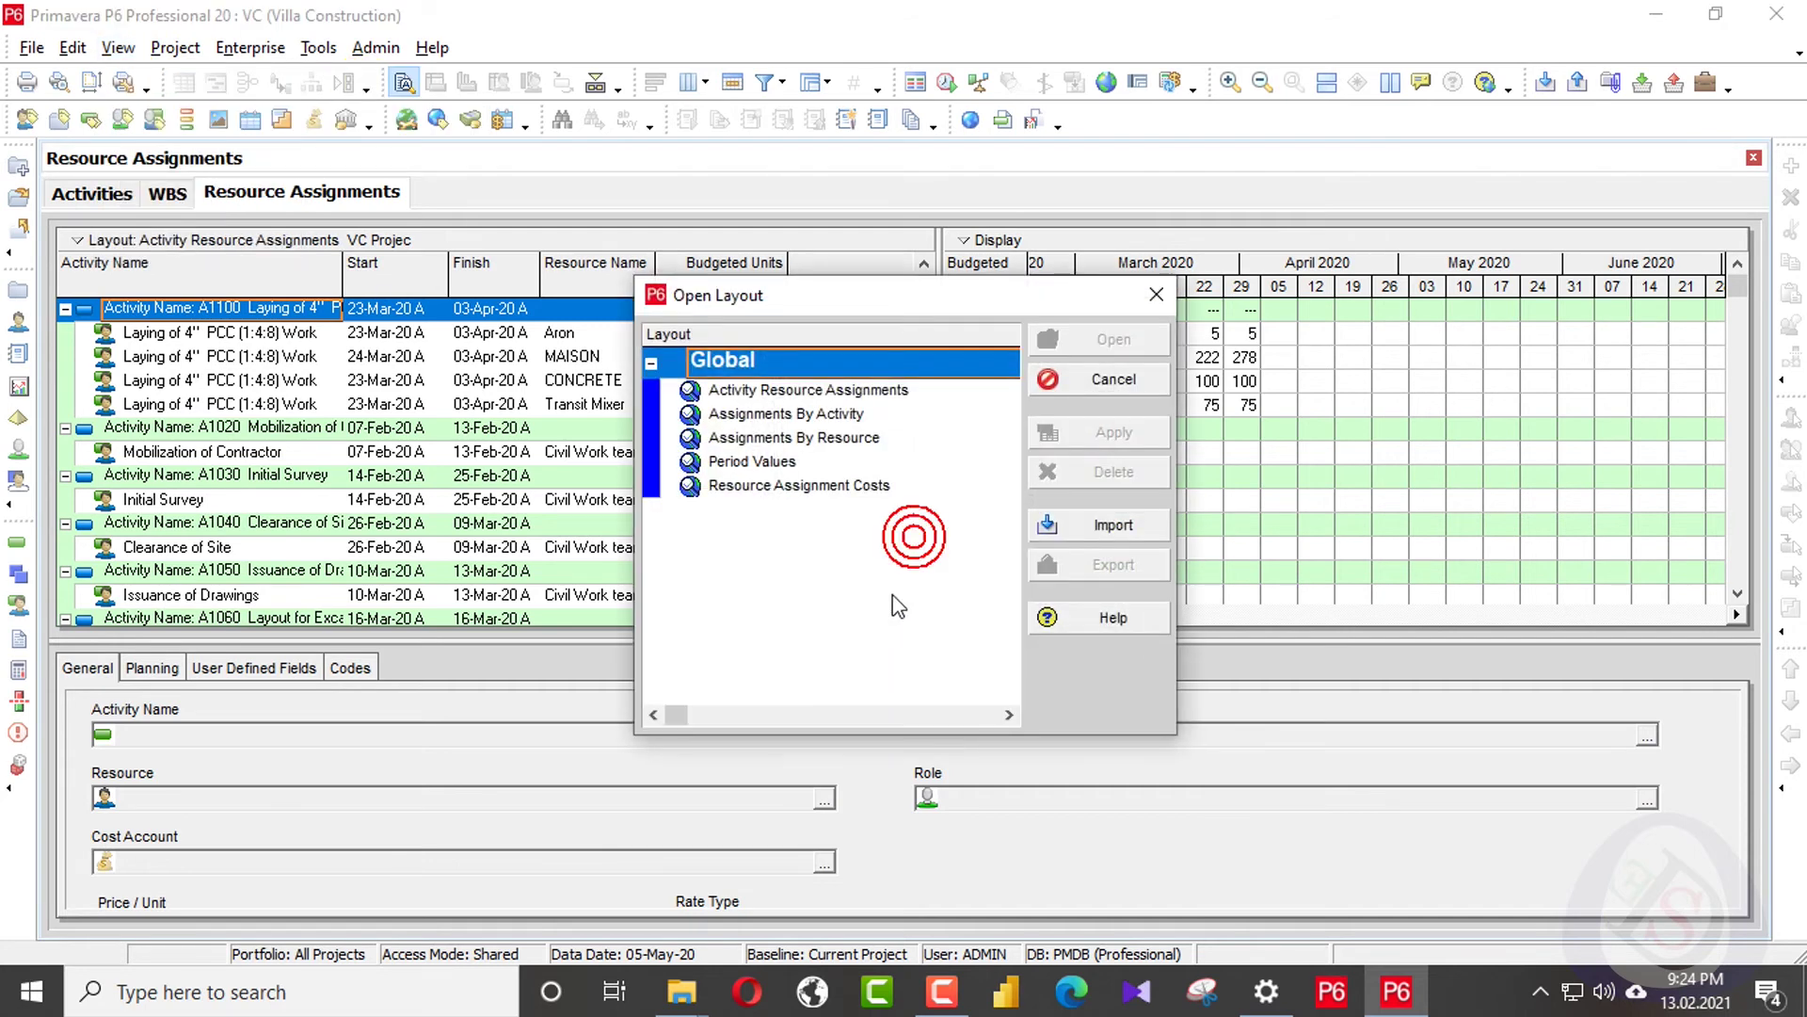
{"action": "left_click", "coordinate": [1096, 525]}
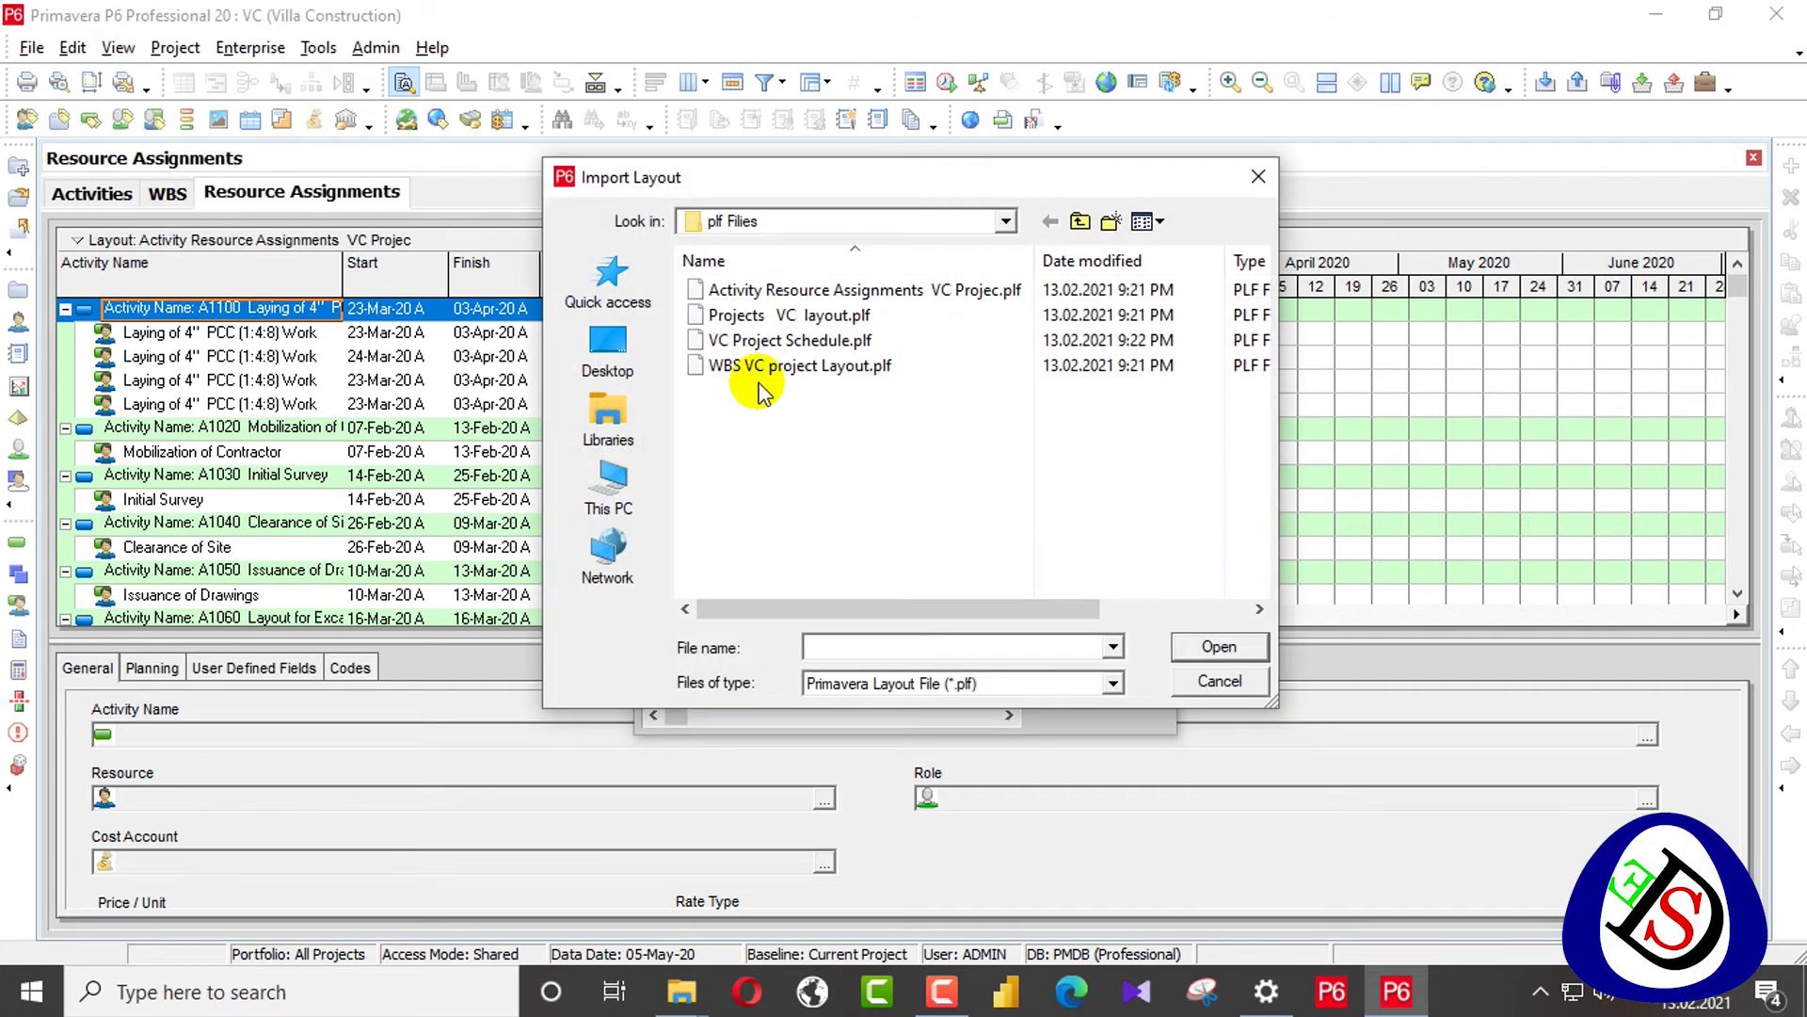
{"action": "left_click", "coordinate": [864, 292]}
{"action": "left_click", "coordinate": [1219, 647]}
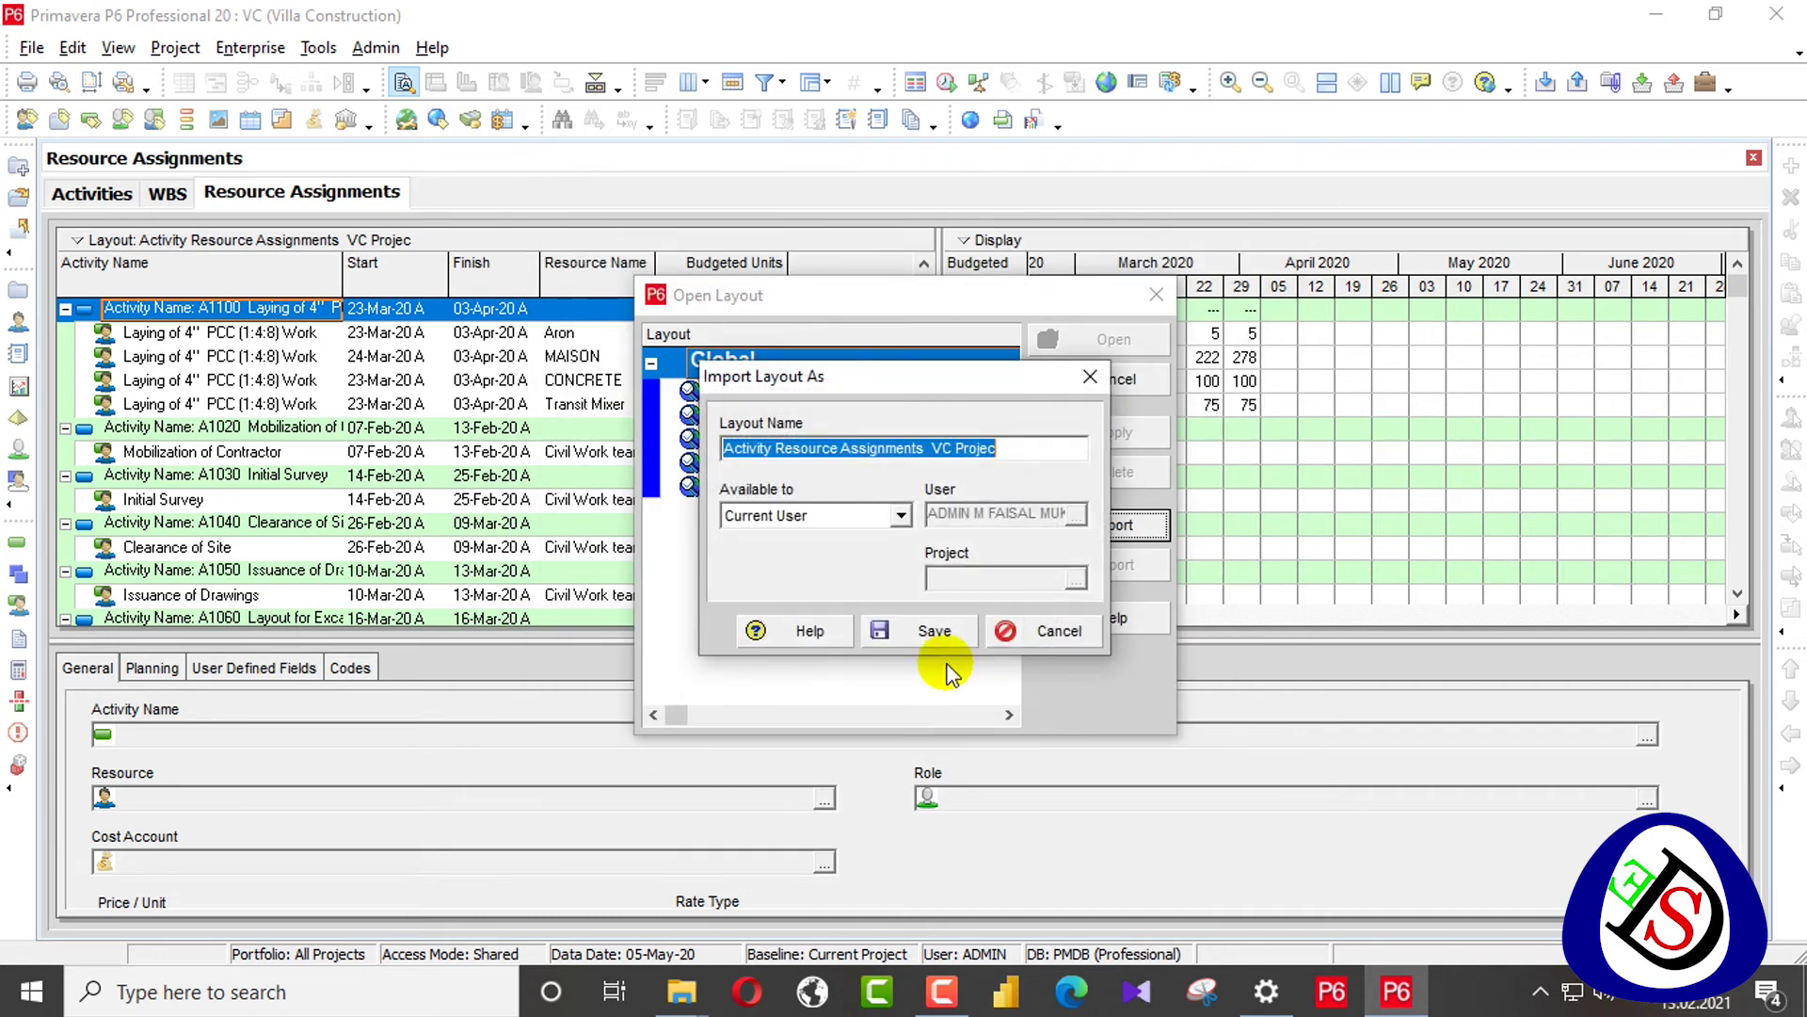
{"action": "left_click", "coordinate": [876, 630]}
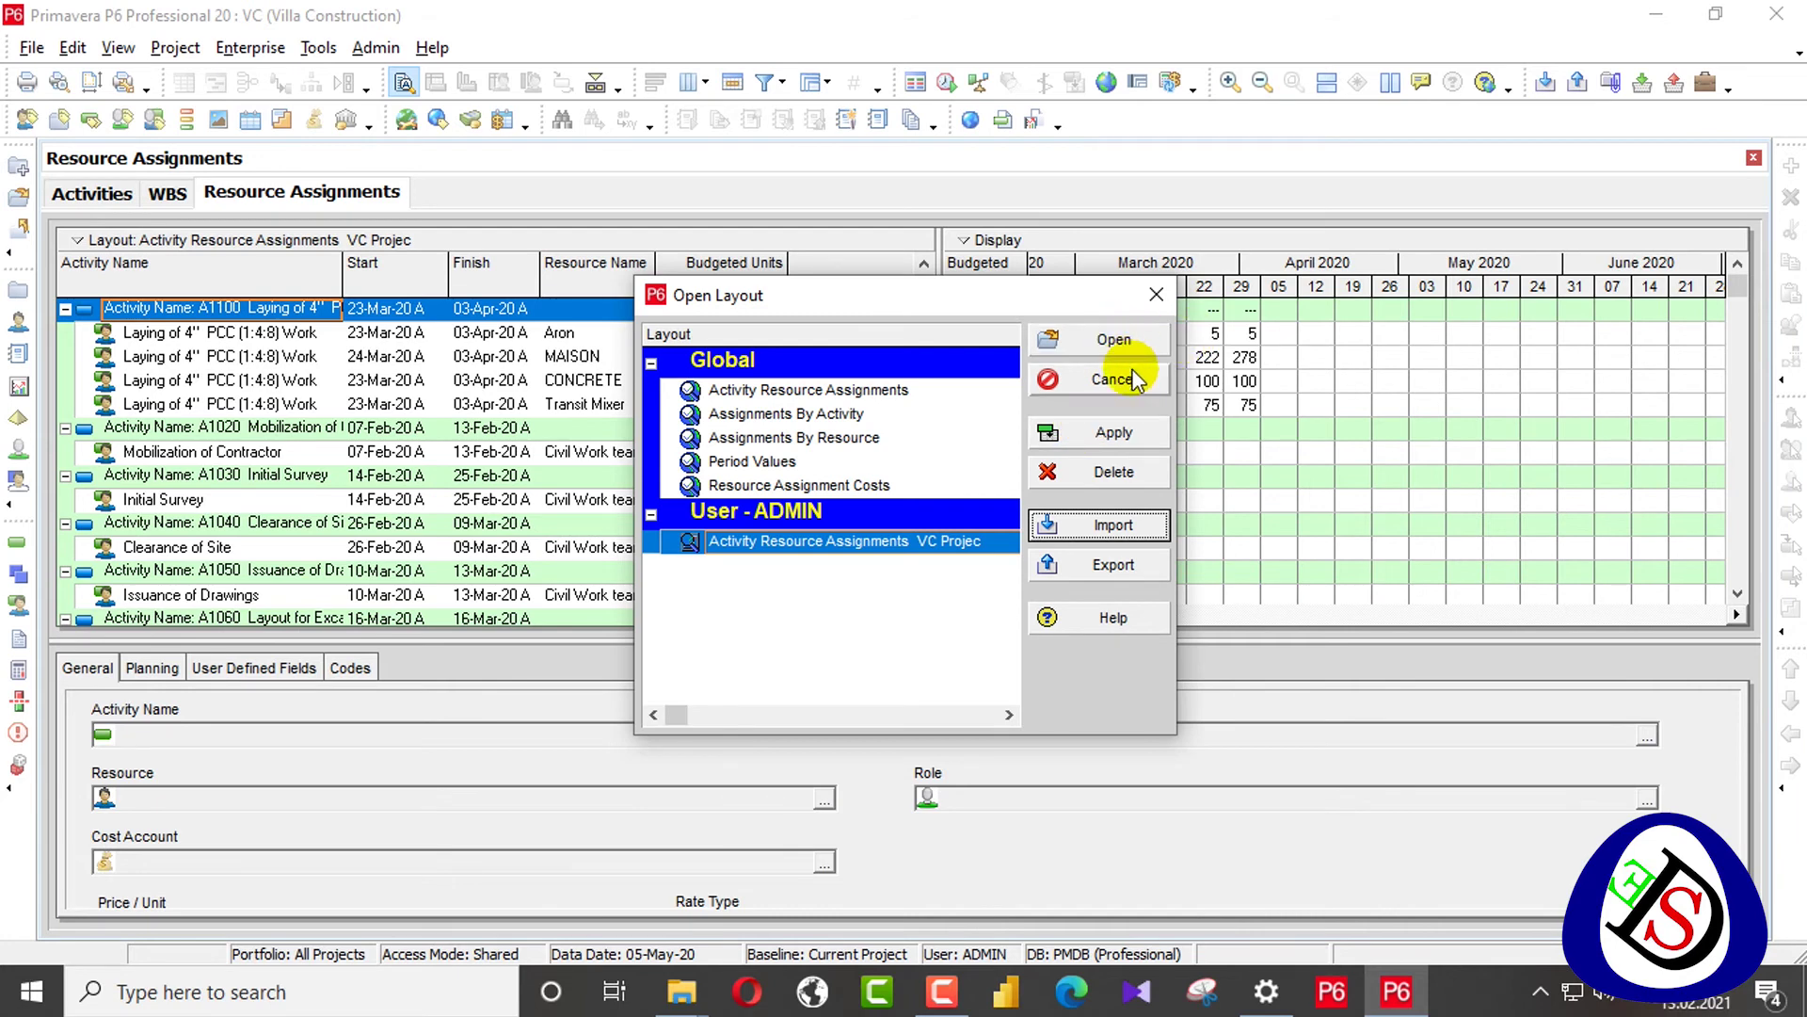
{"action": "left_click", "coordinate": [1157, 296]}
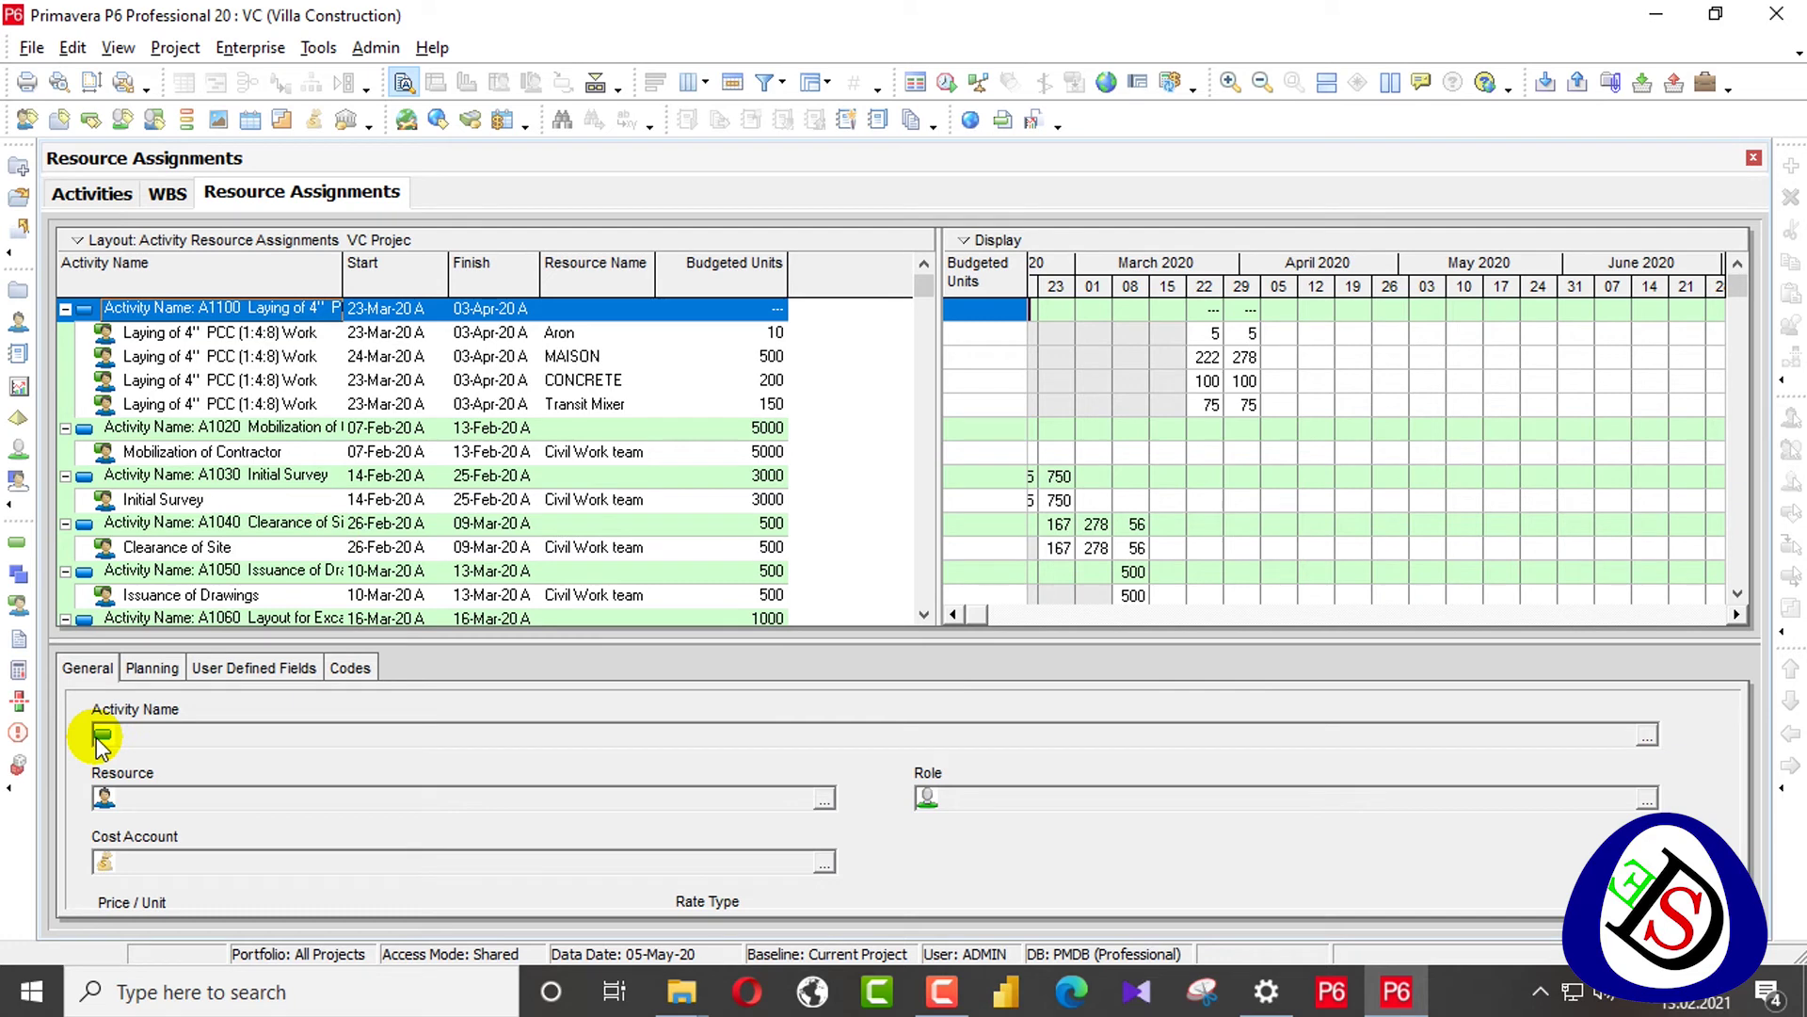
- In the Projects window, open the layout list without saving current layout changes
{"action": "left_click", "coordinate": [17, 292]}
{"action": "left_click", "coordinate": [167, 52]}
{"action": "left_click", "coordinate": [115, 49]}
{"action": "left_click", "coordinate": [115, 49]}
{"action": "mouse_move", "coordinate": [141, 78]}
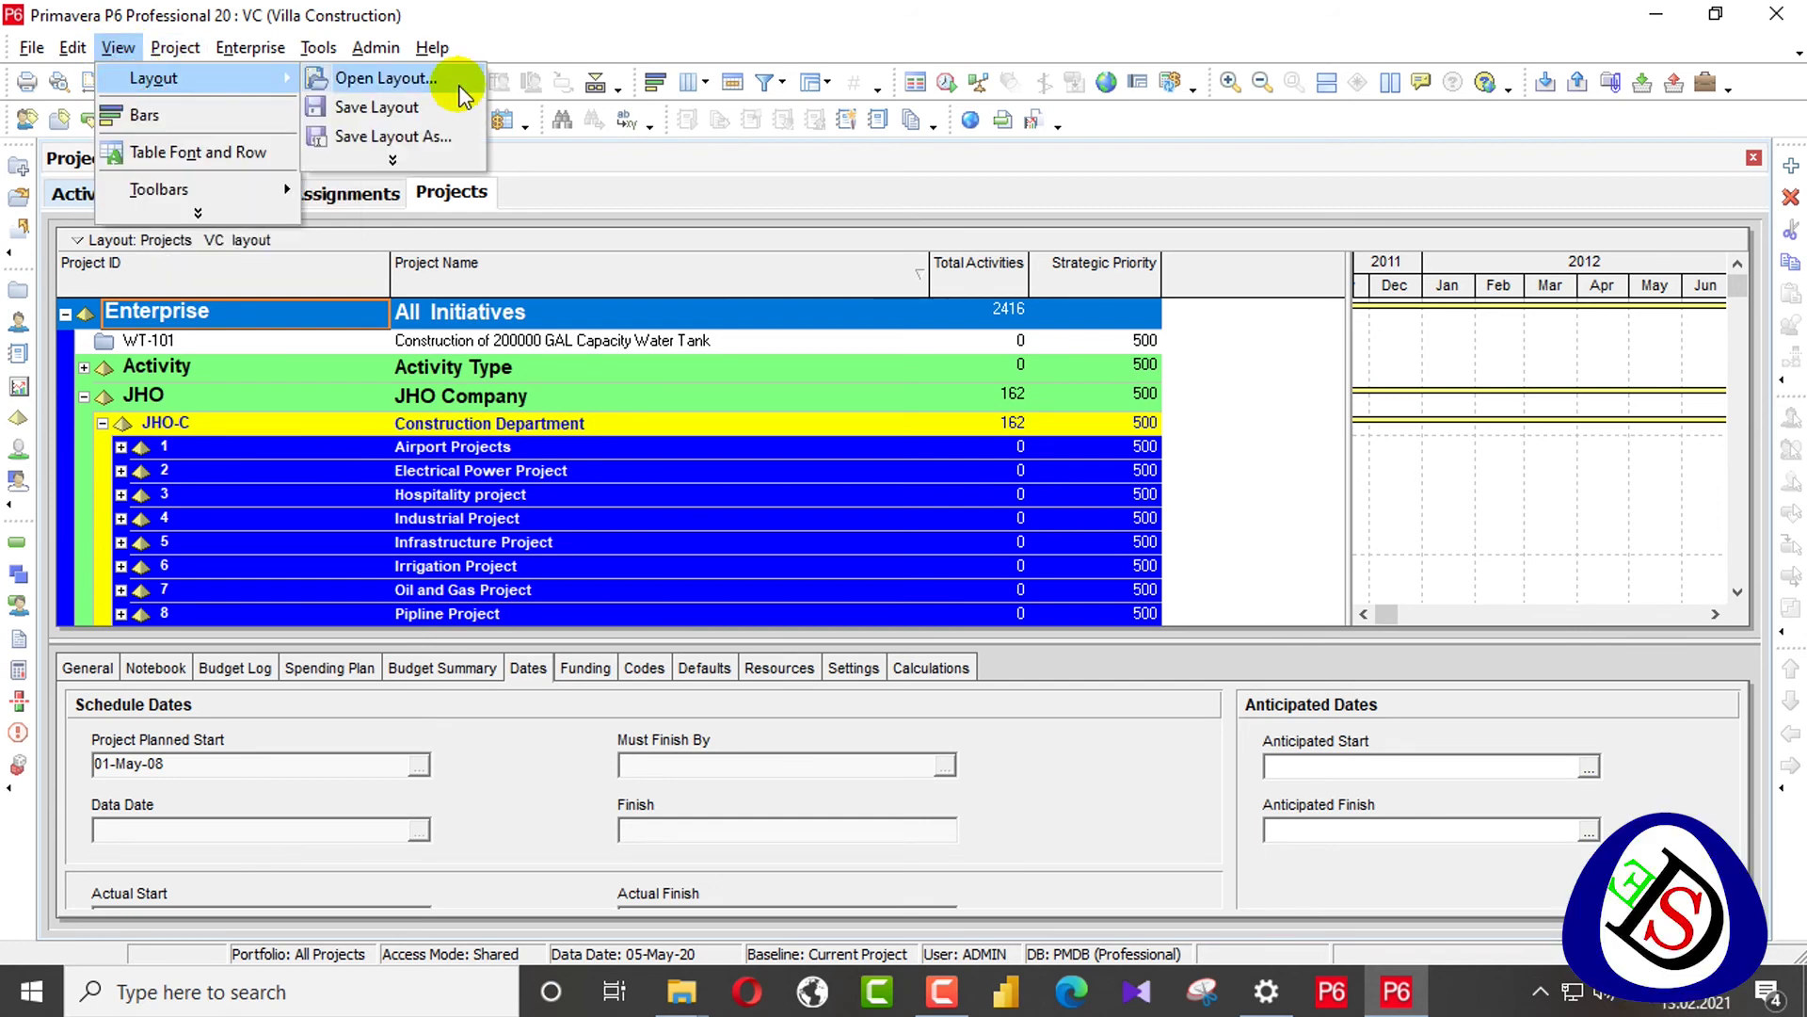
{"action": "left_click", "coordinate": [435, 91]}
{"action": "left_click", "coordinate": [909, 539]}
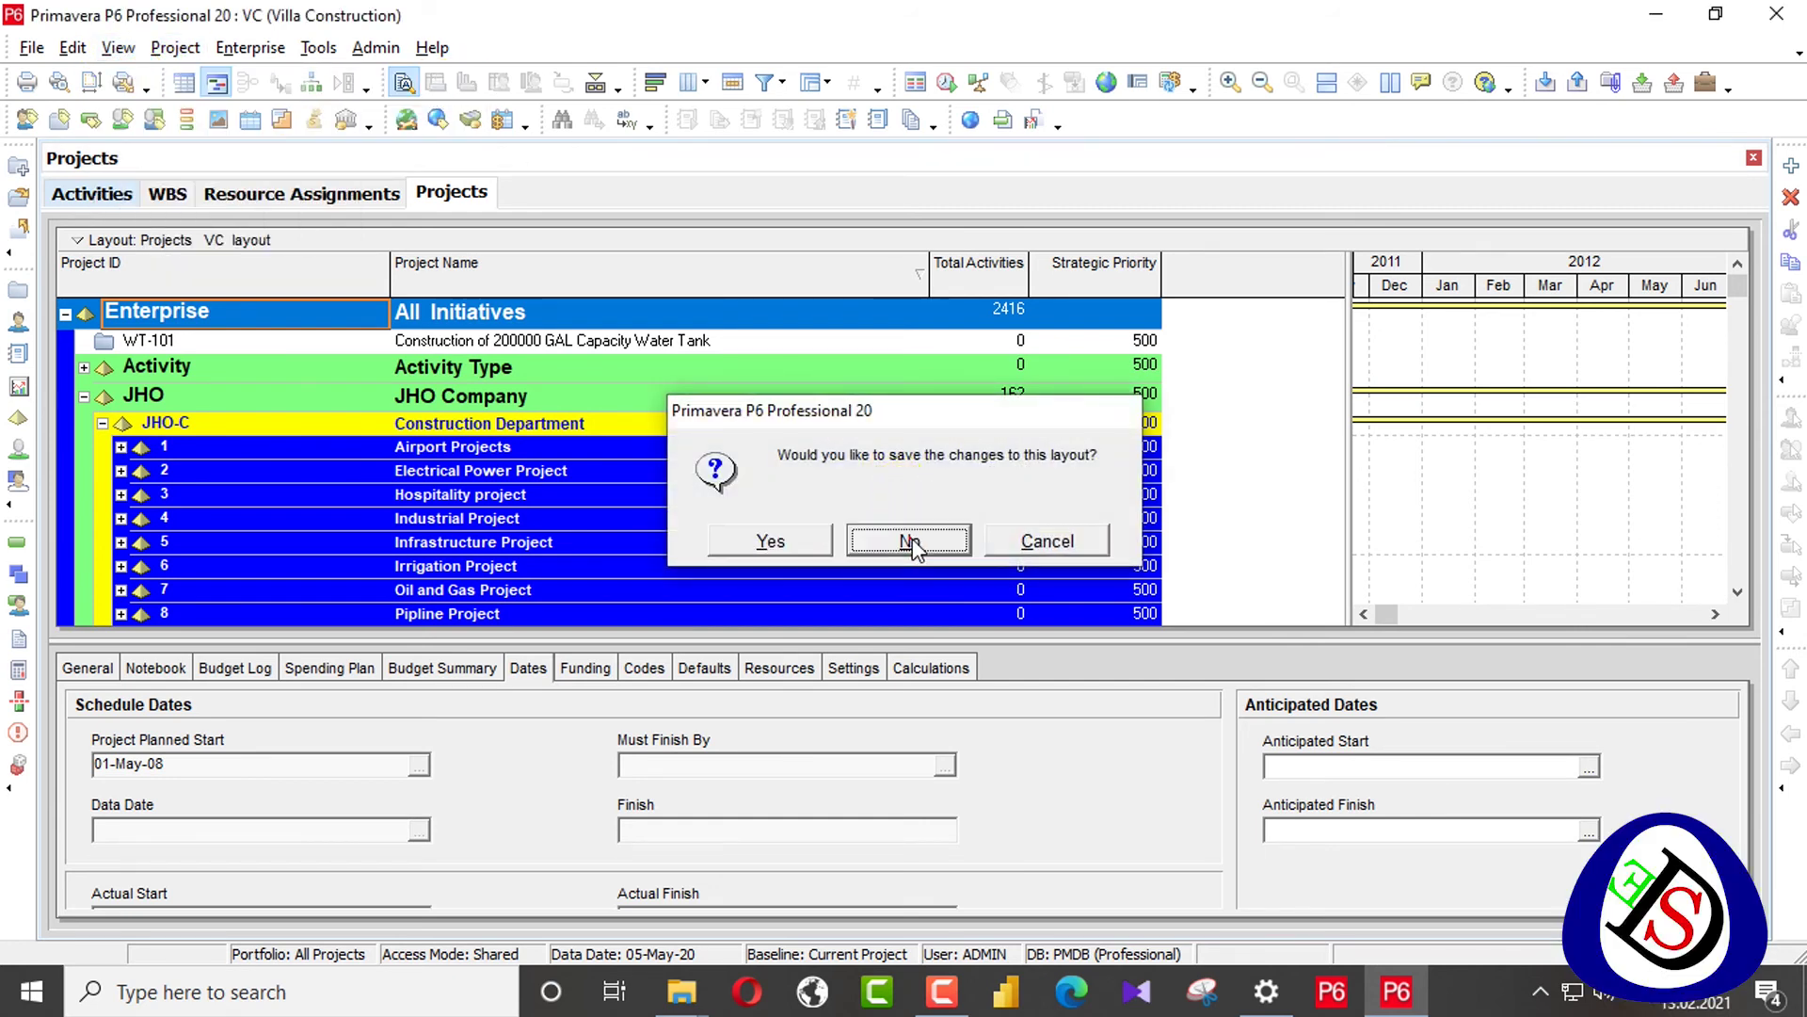
- Import Projects VC layout.plf, save it, and apply it to the Projects view
{"action": "left_click", "coordinate": [1114, 528]}
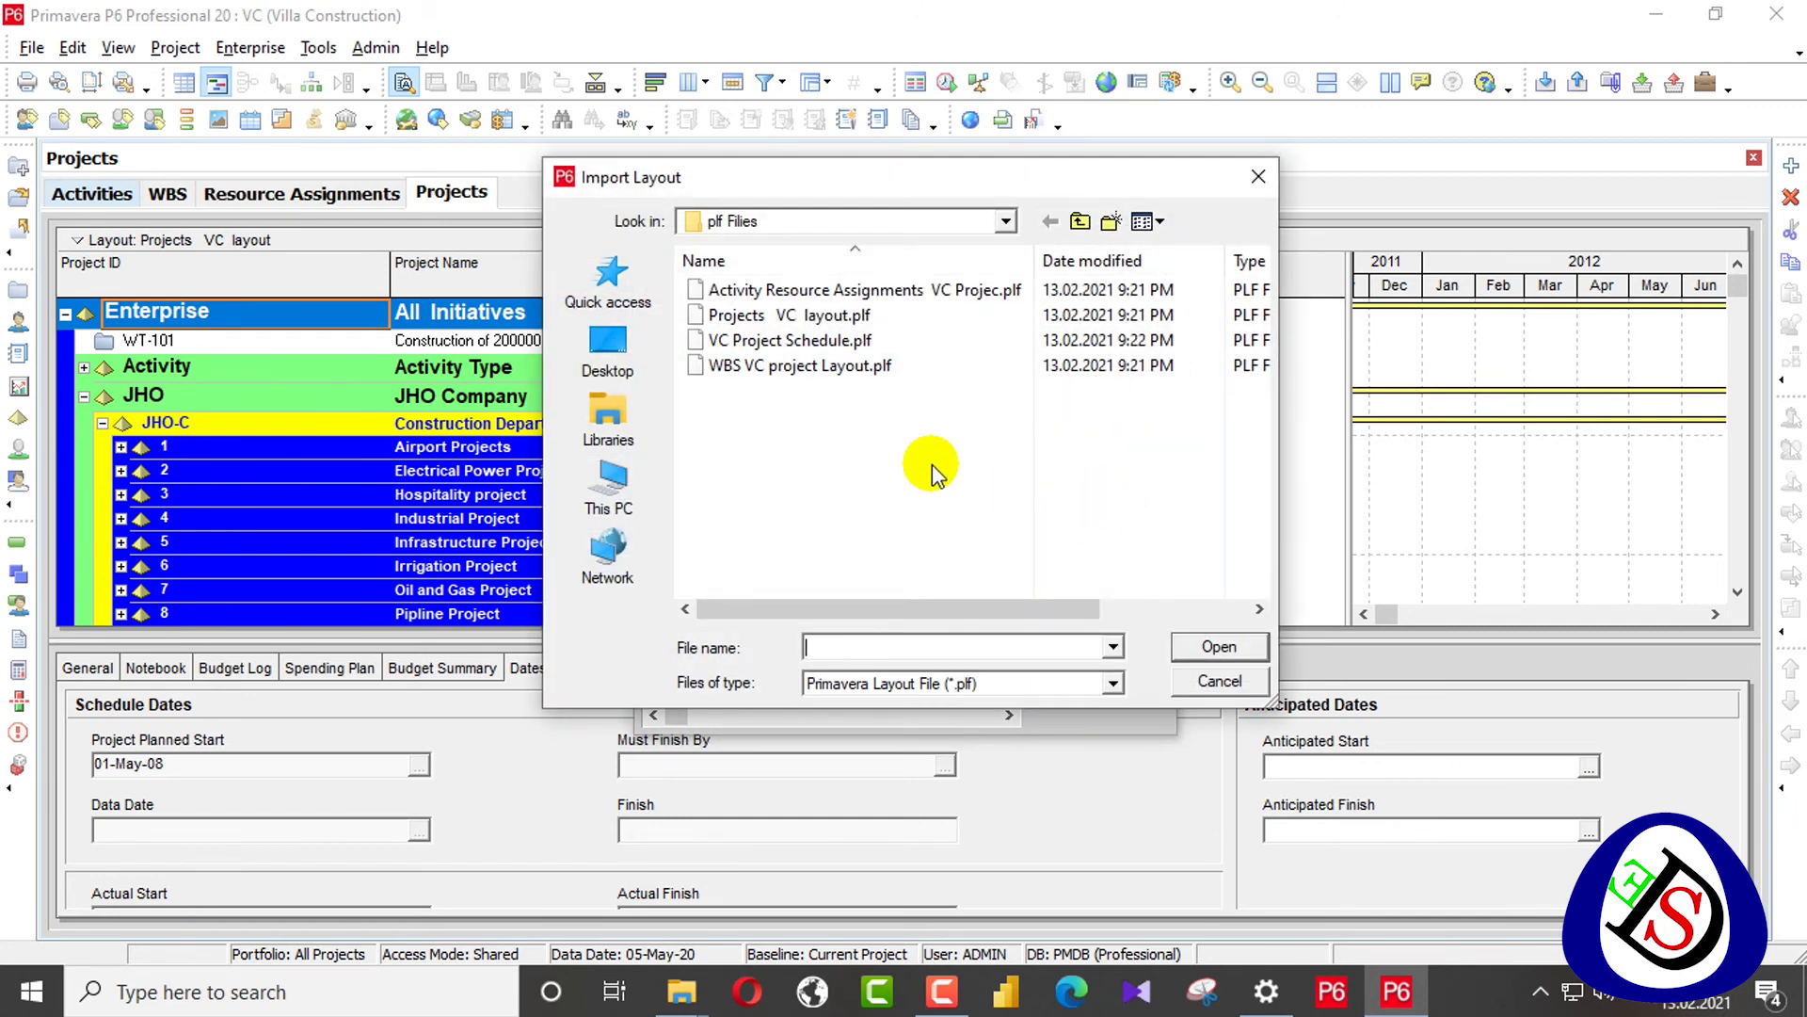
{"action": "left_click", "coordinate": [875, 317]}
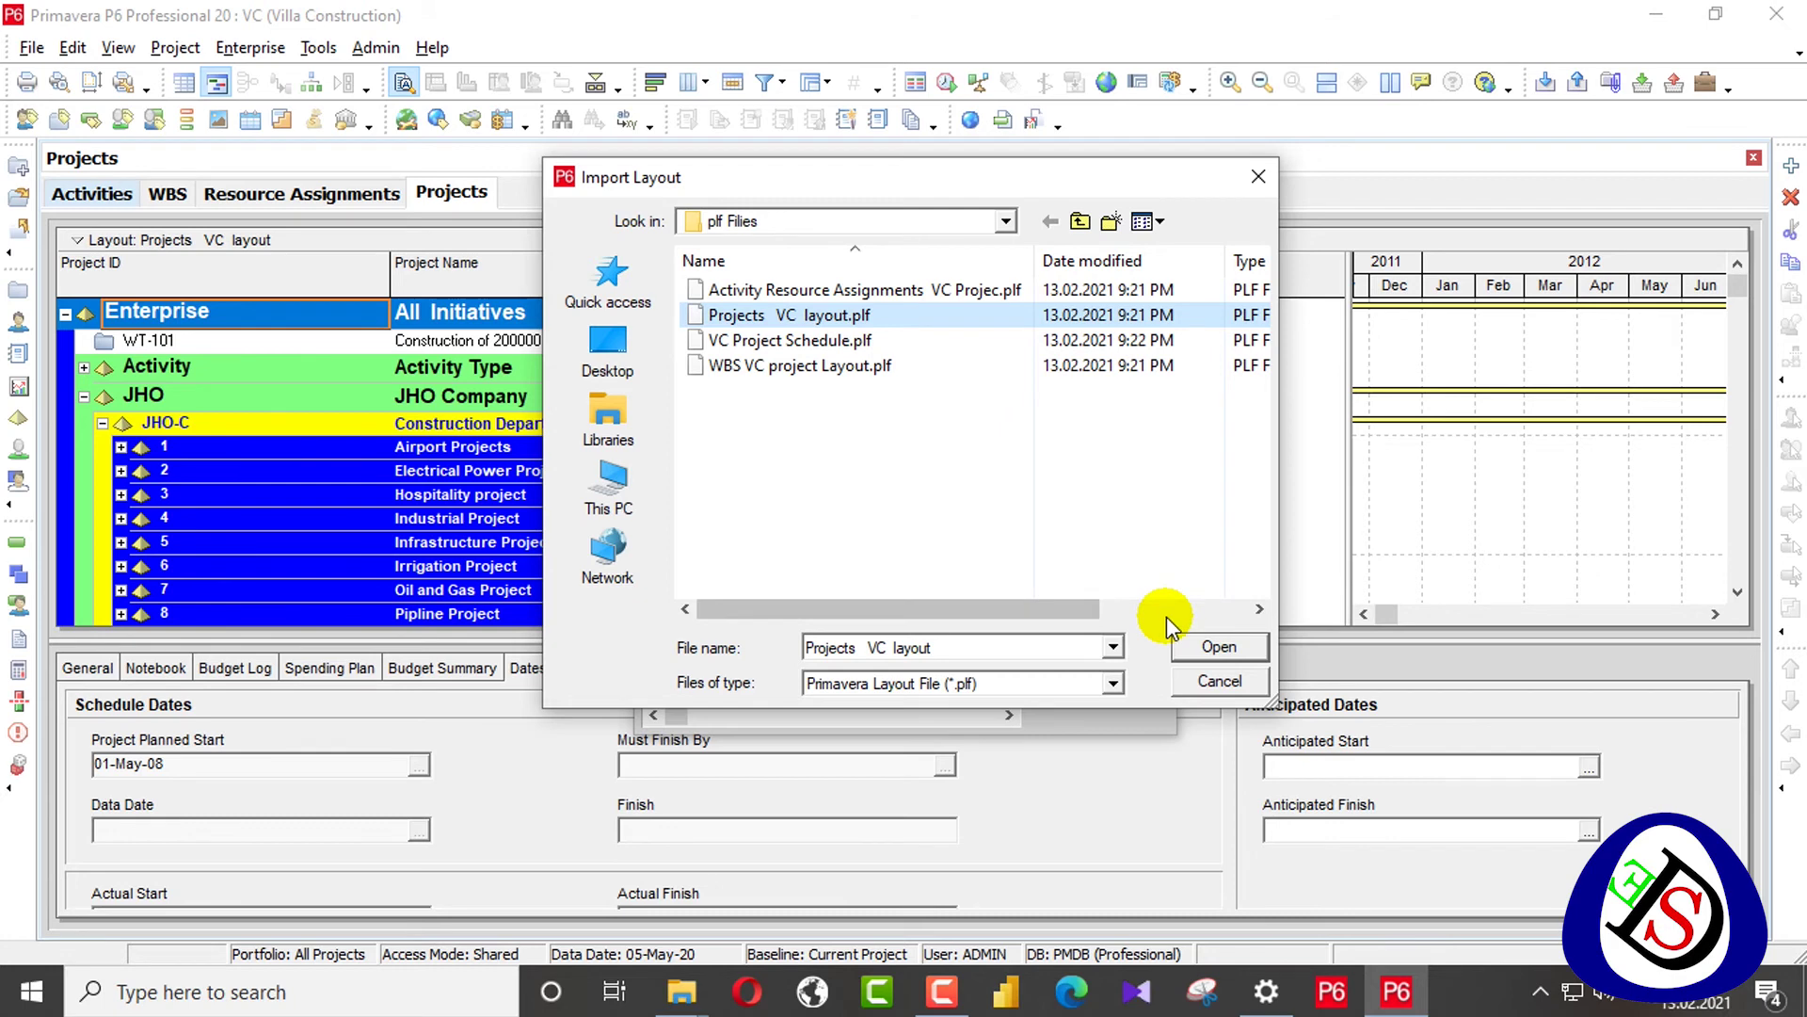
{"action": "left_click", "coordinate": [1214, 645]}
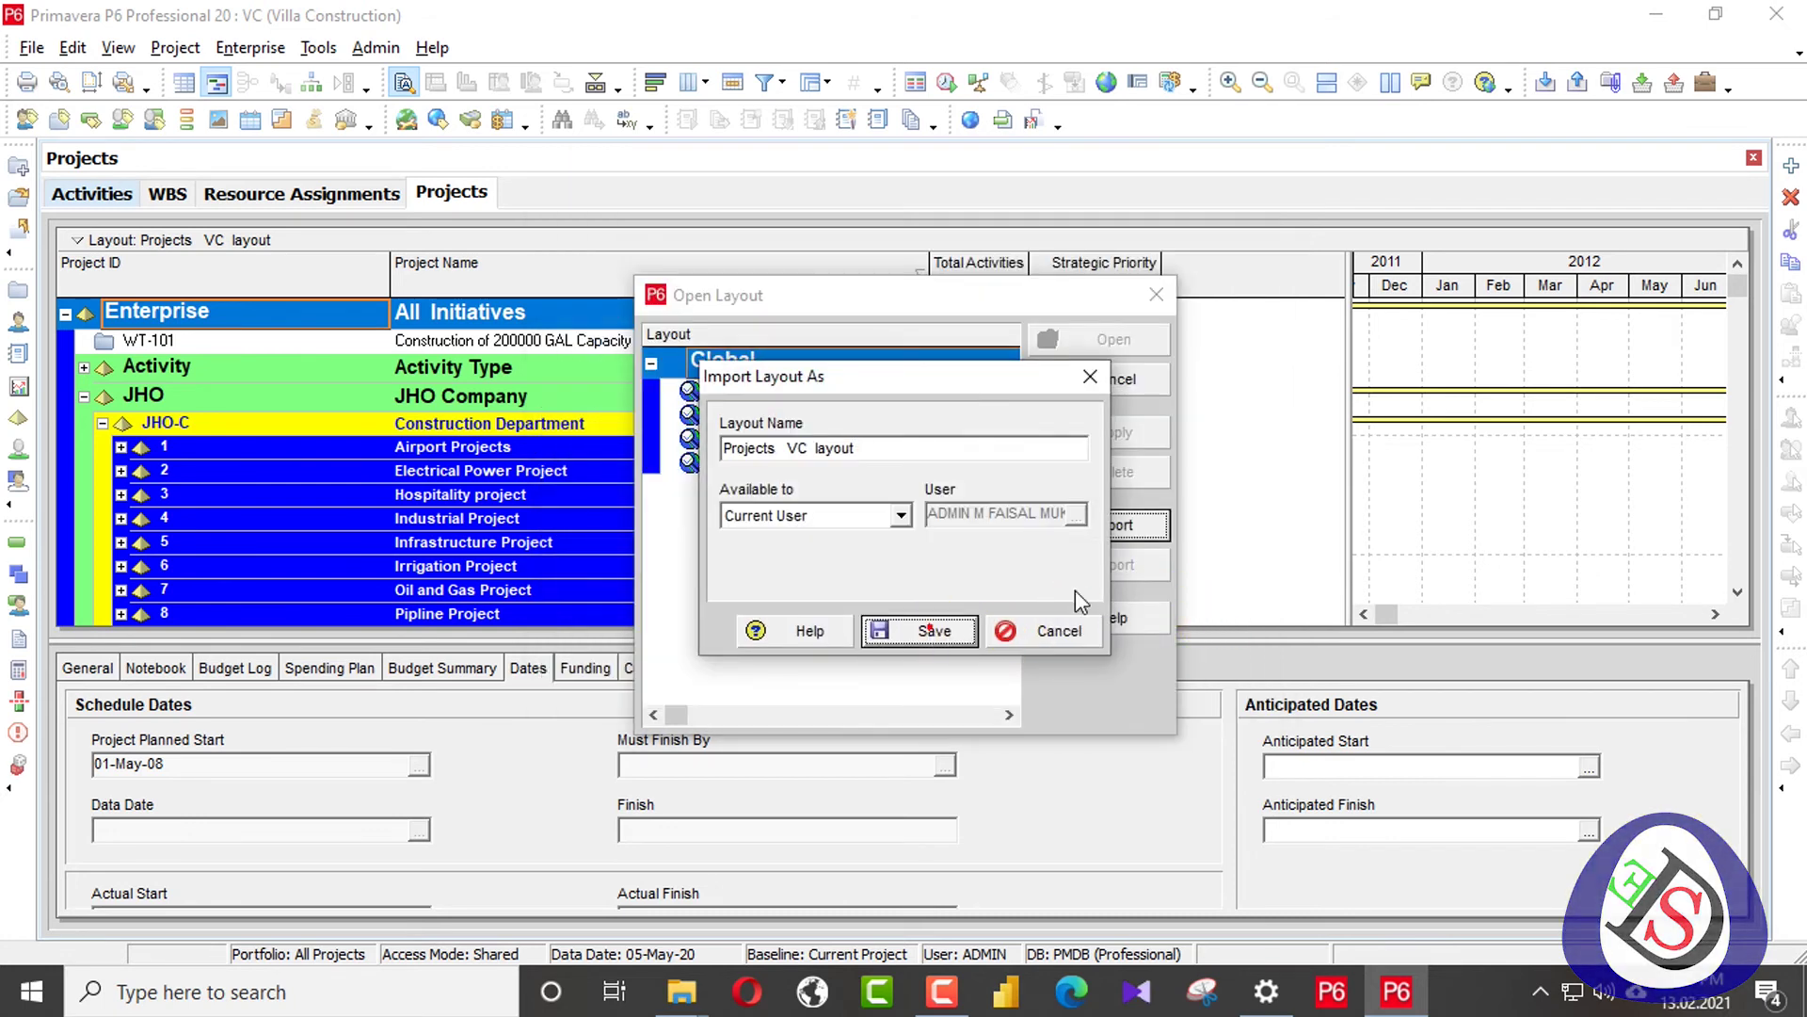
{"action": "left_click", "coordinate": [934, 638]}
{"action": "left_click", "coordinate": [1126, 441]}
{"action": "left_click", "coordinate": [1119, 335]}
{"action": "left_click", "coordinate": [1167, 322]}
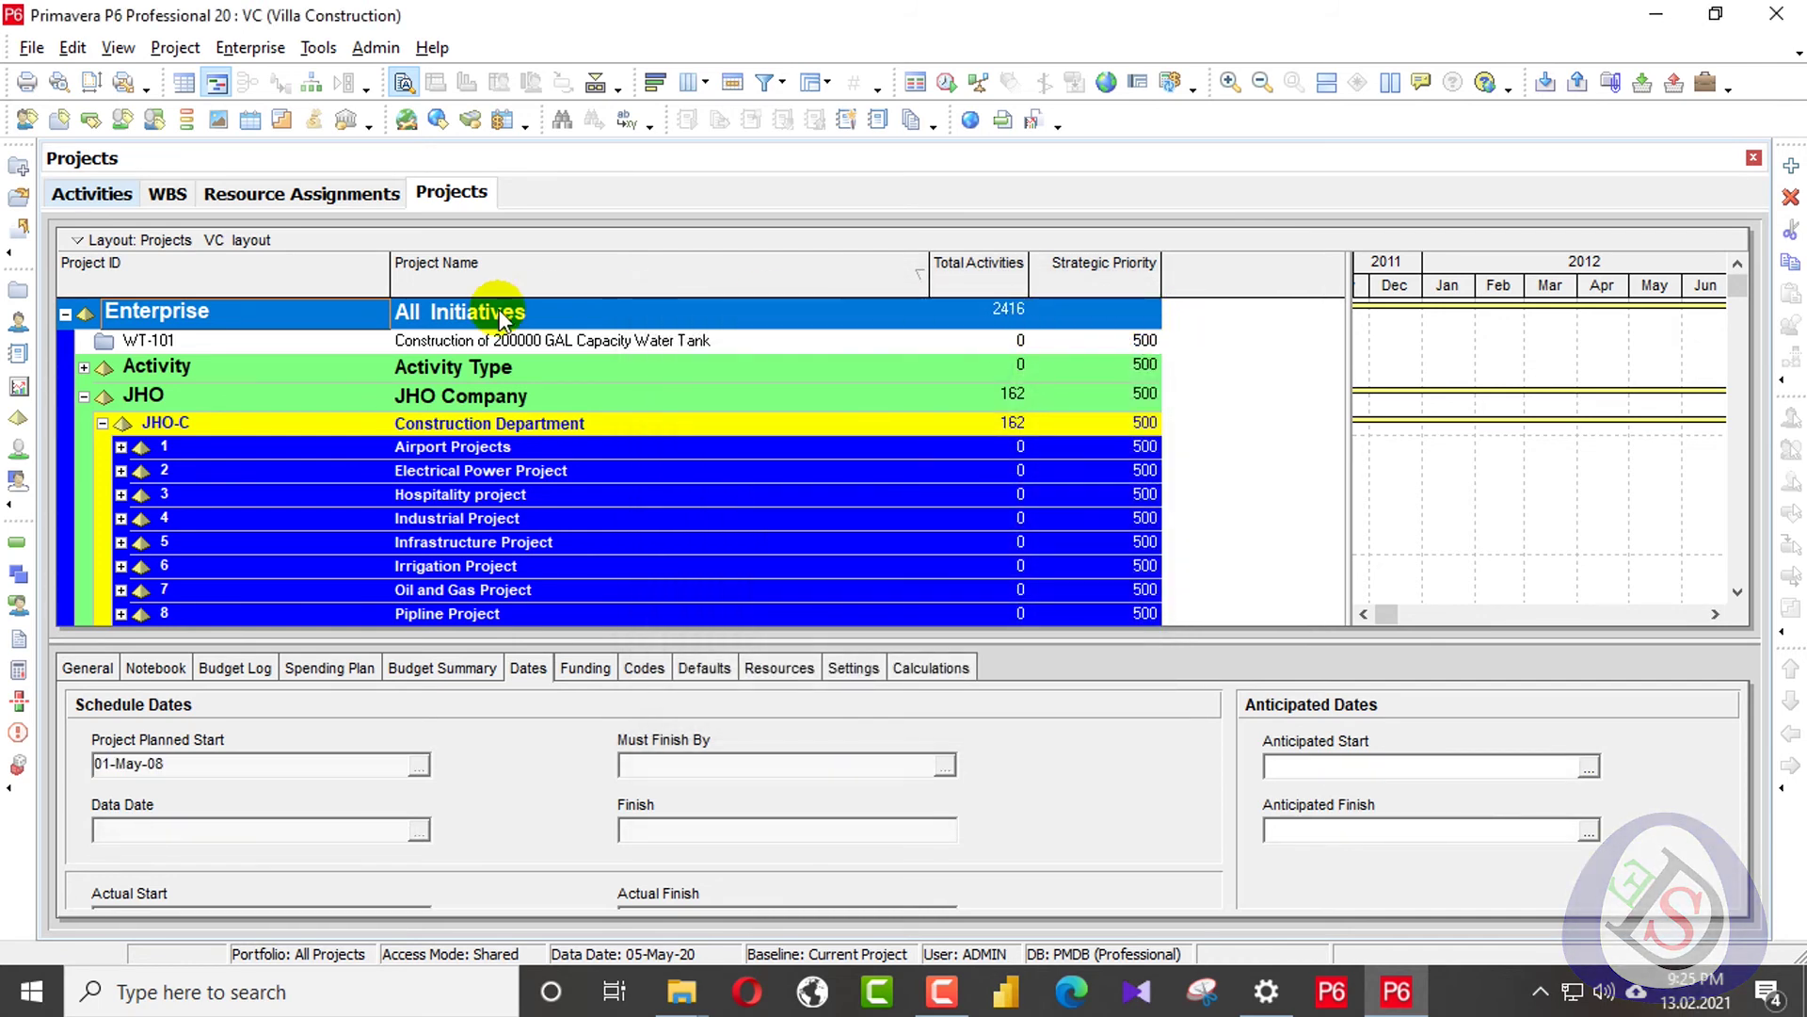